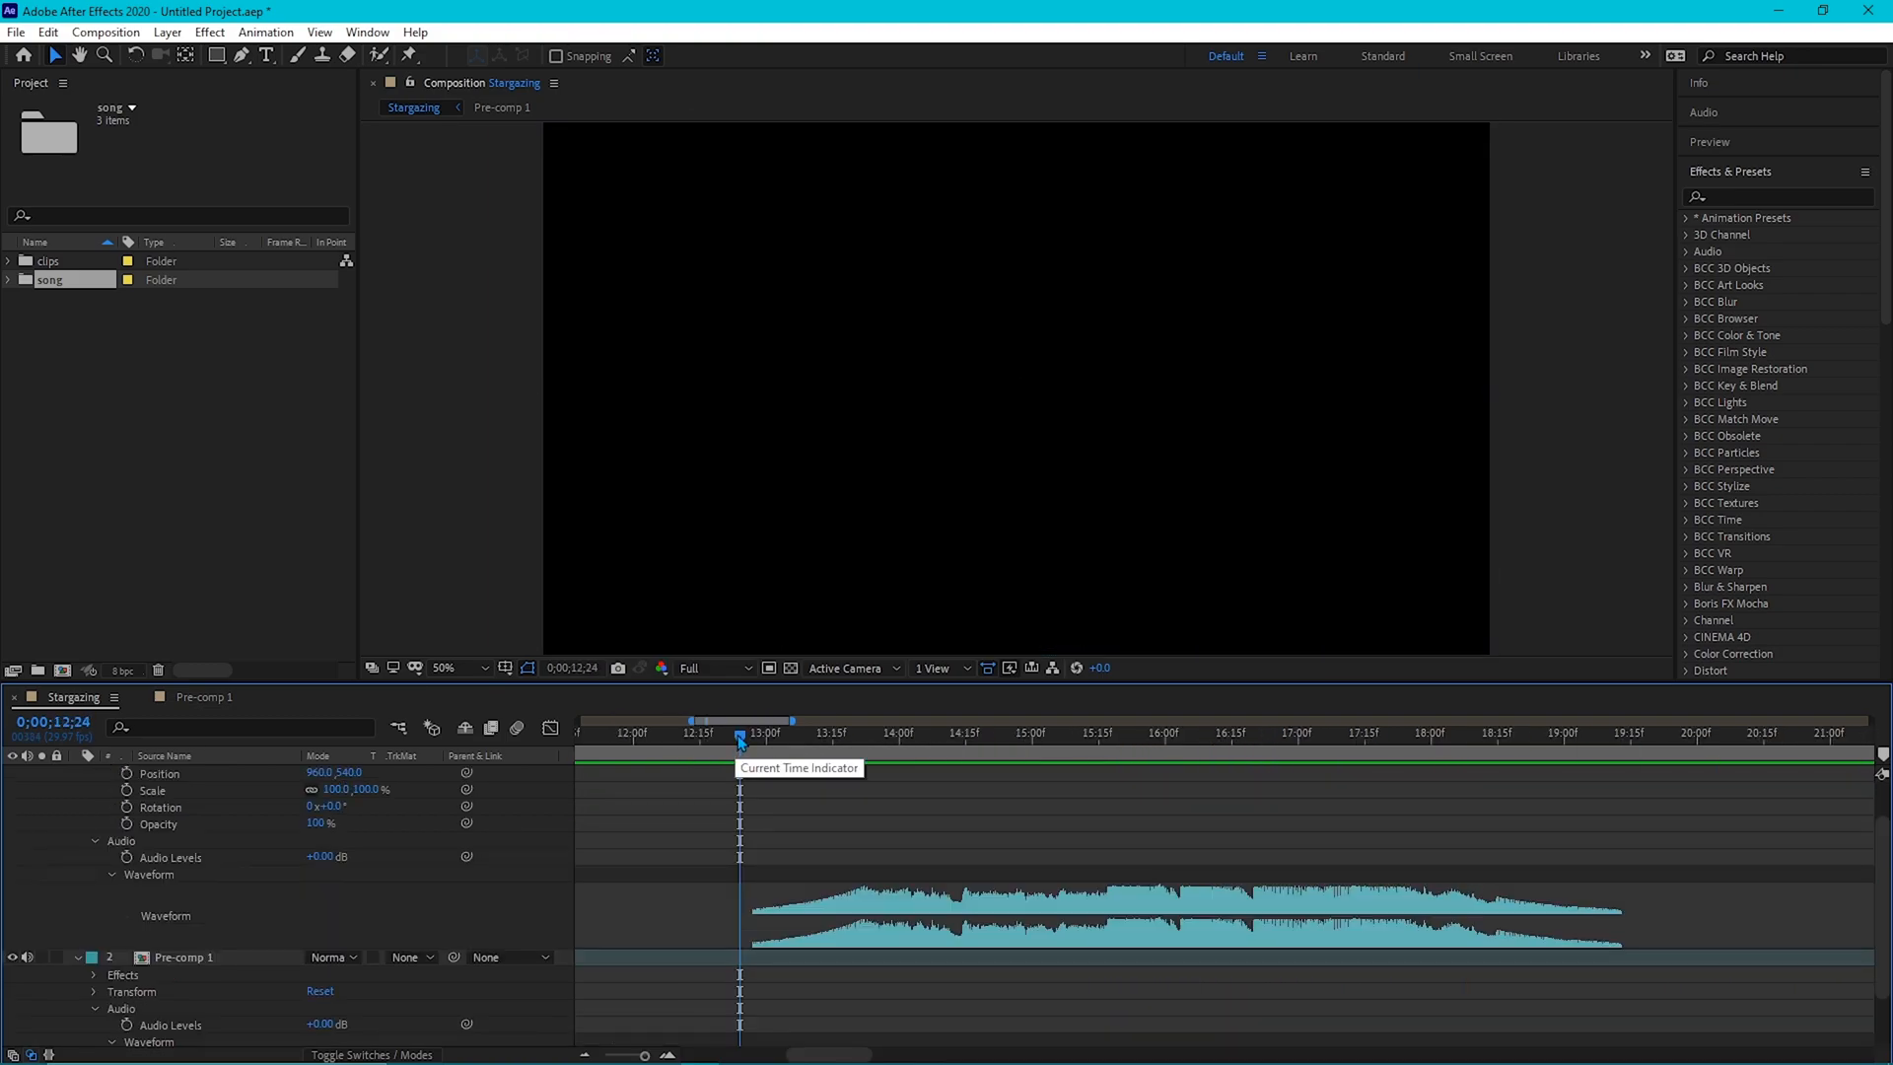
Preview the opening of the song and add a composition marker on its first beat at 0;00;13;22.
left_click_drag(739, 738, 758, 853)
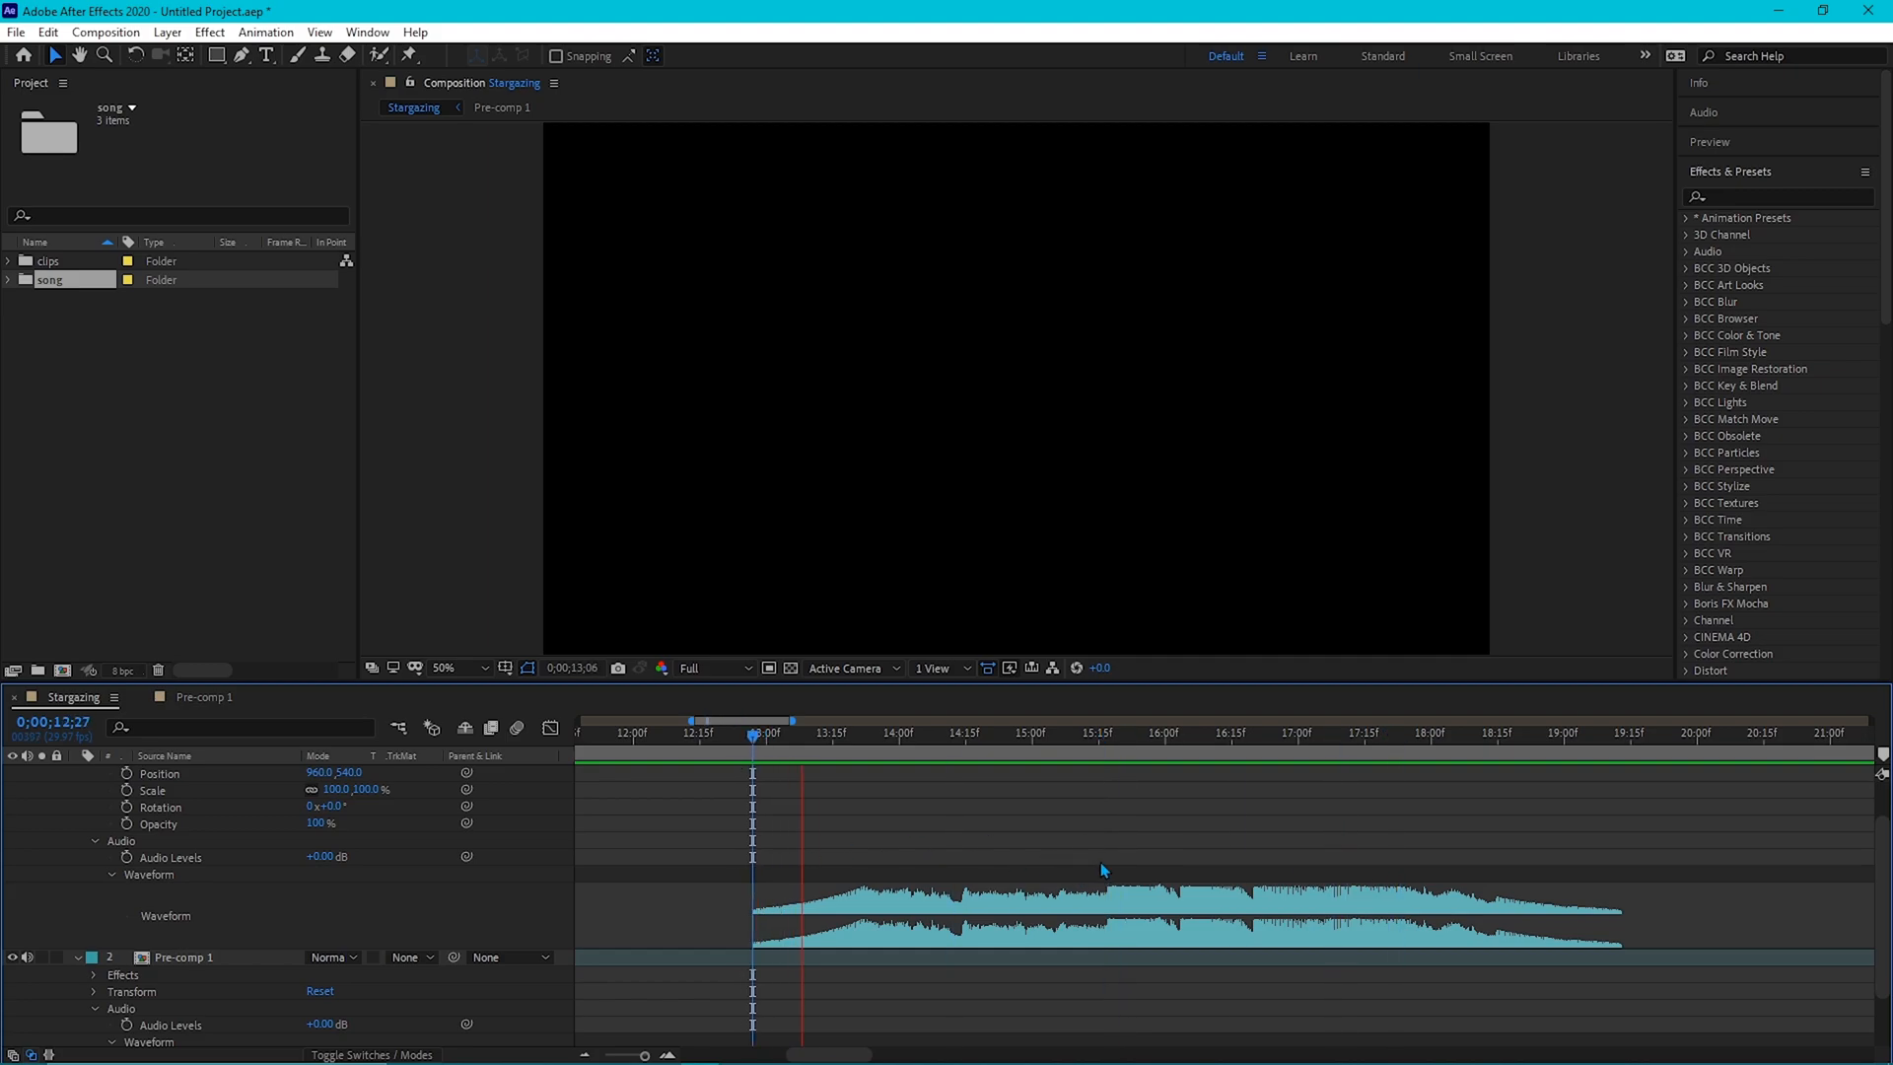
left_click_drag(800, 733, 759, 857)
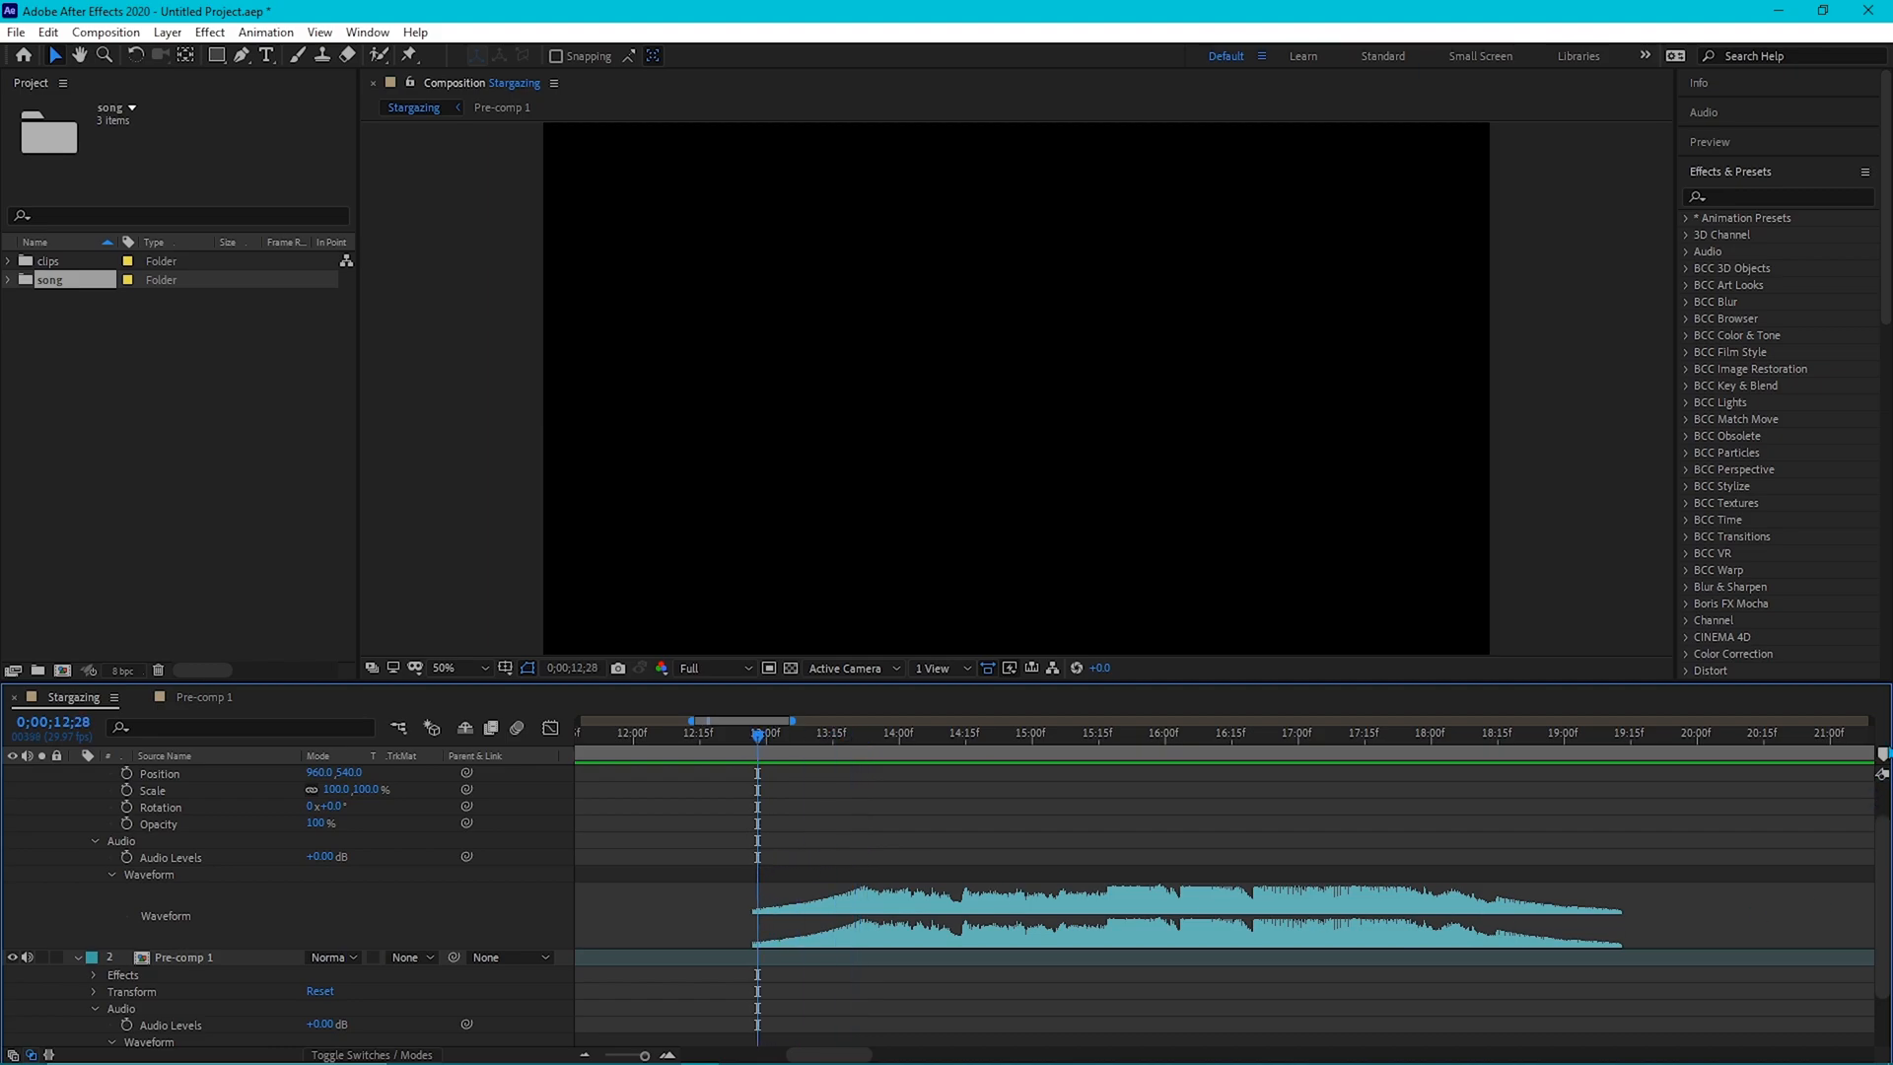
left_click_drag(760, 749, 750, 797)
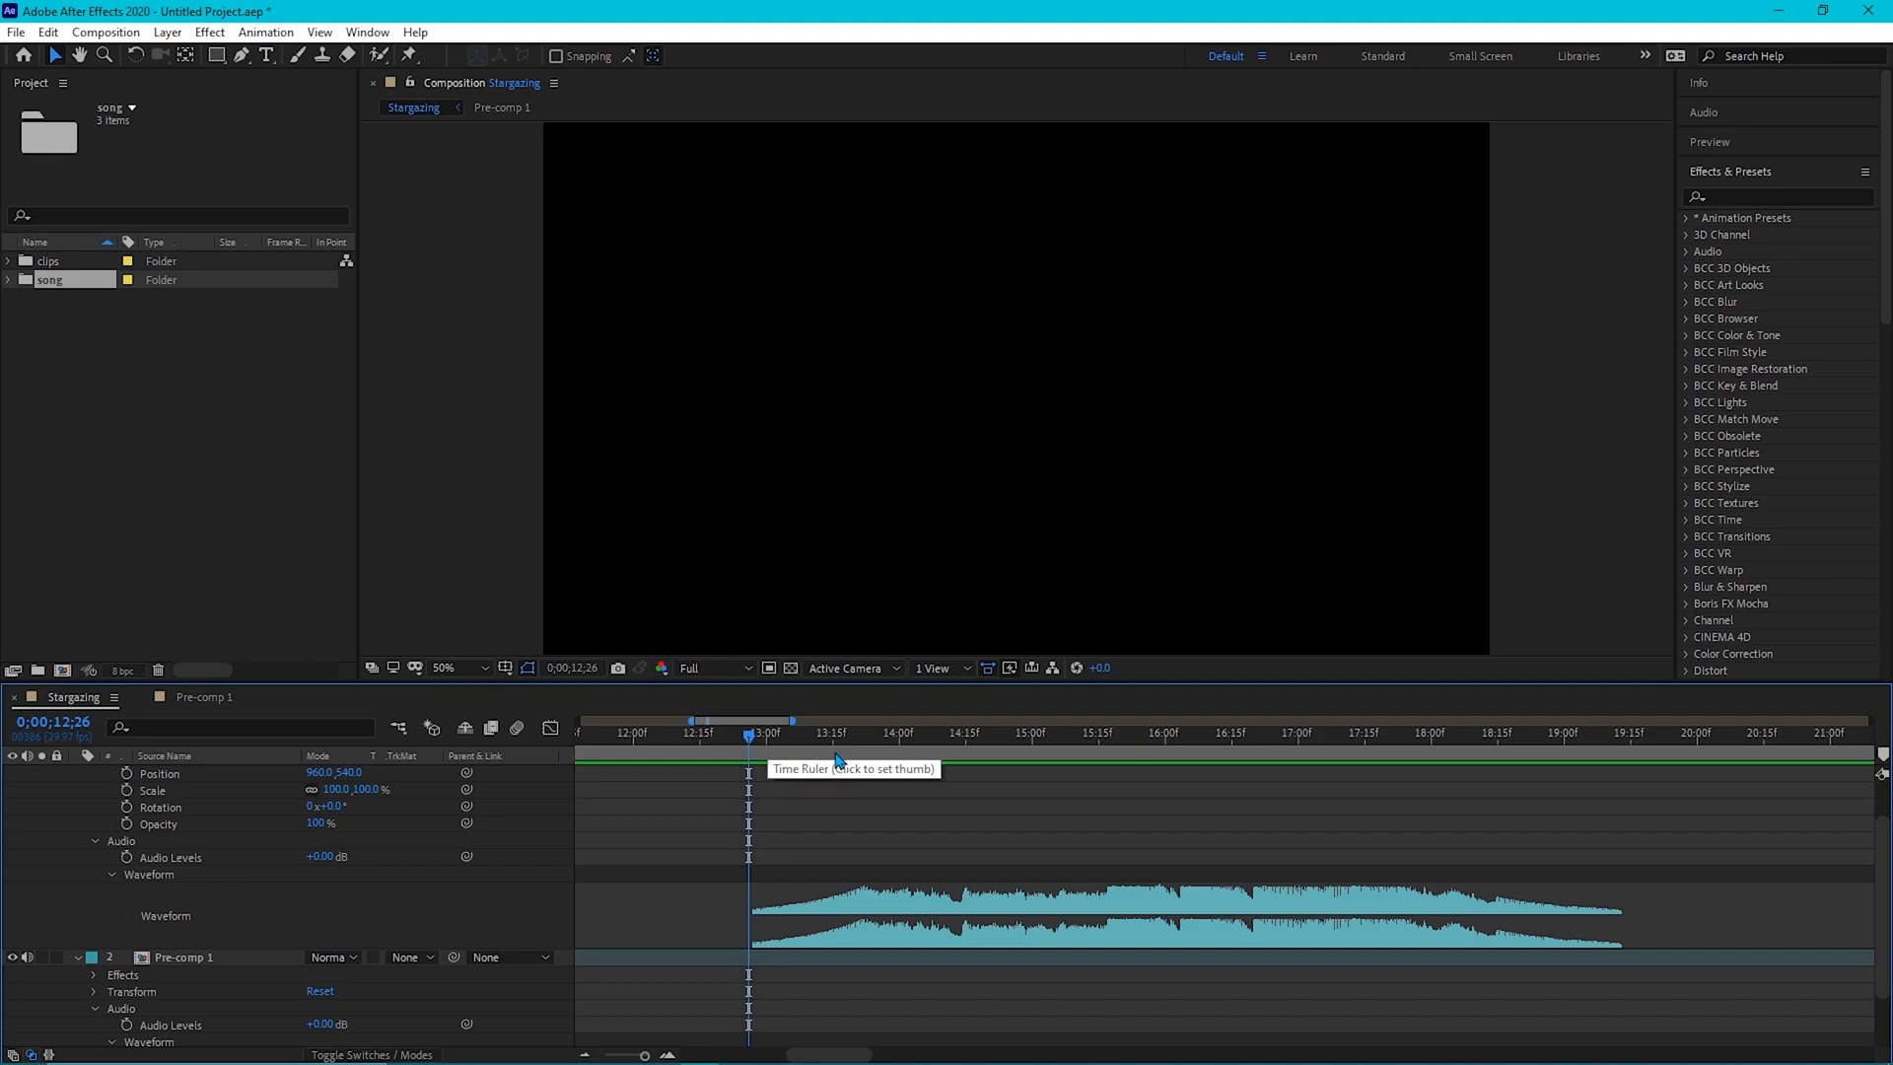
key("space")
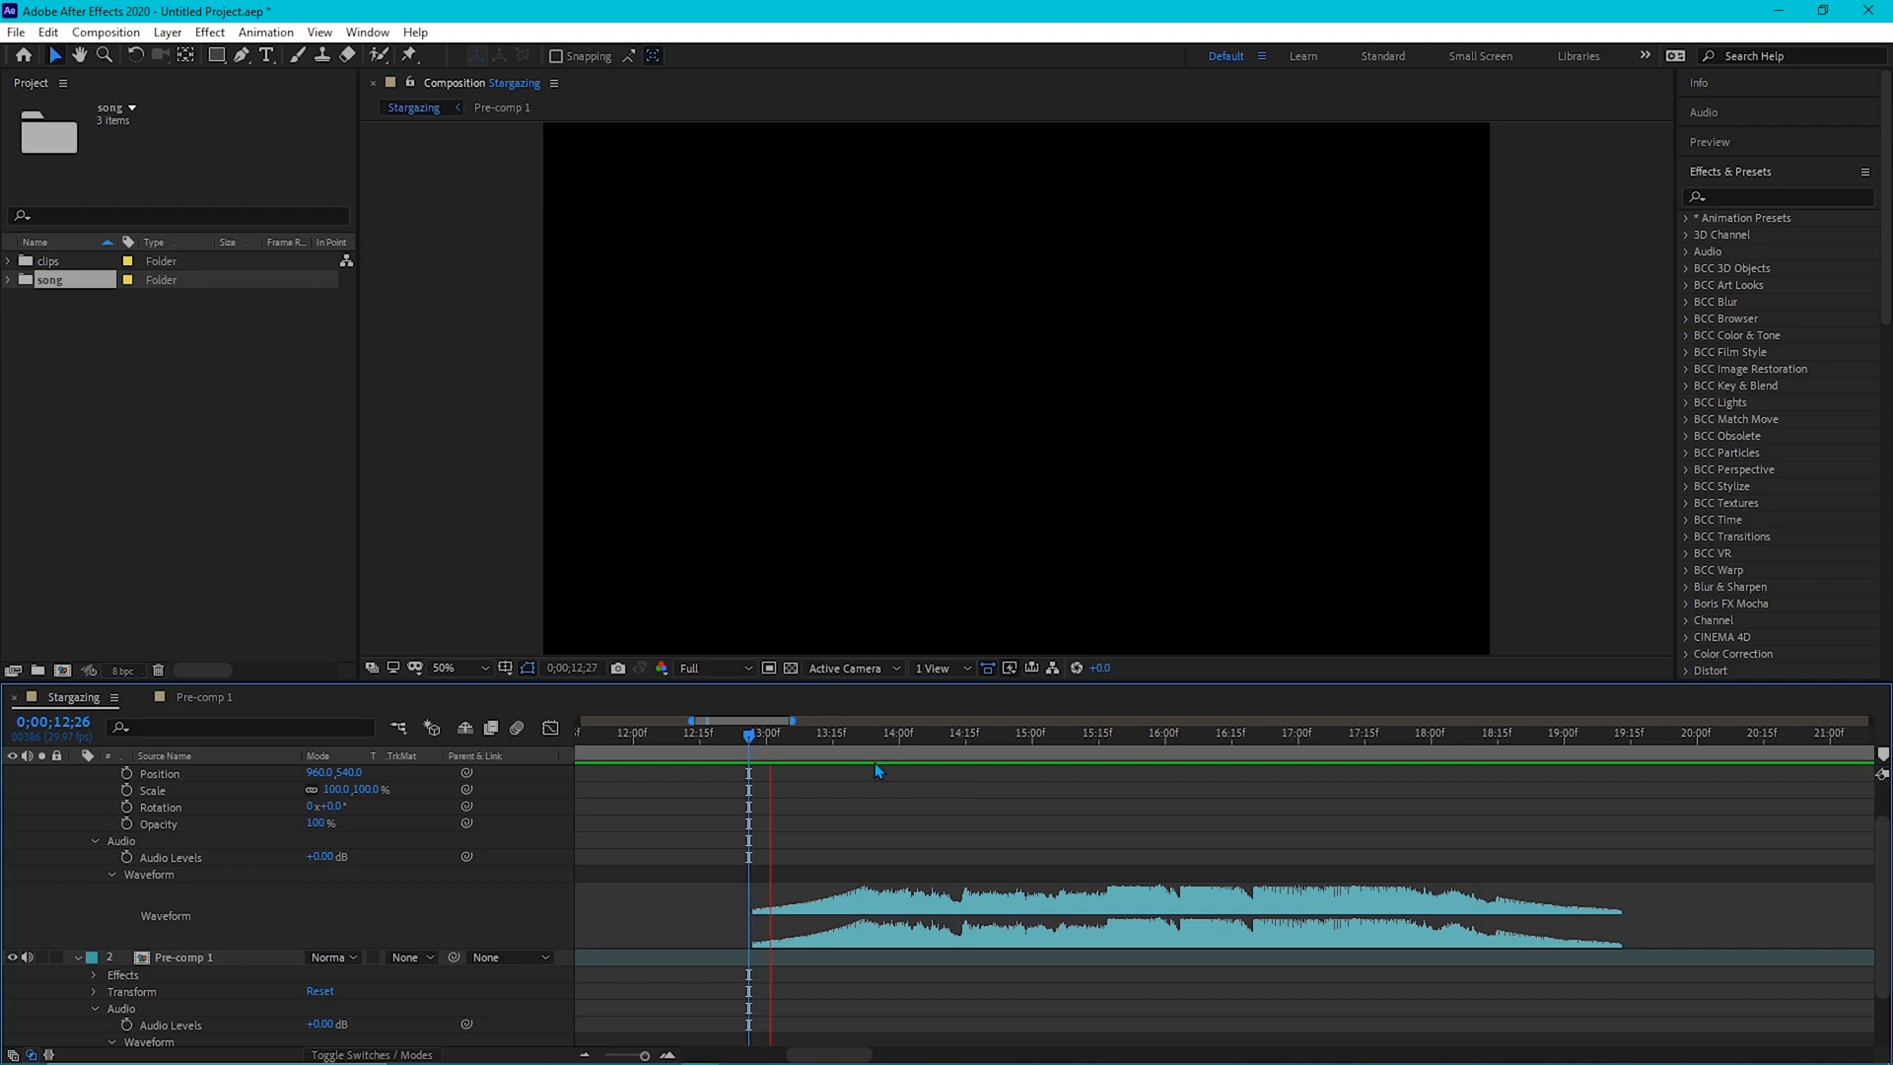
left_click(859, 739)
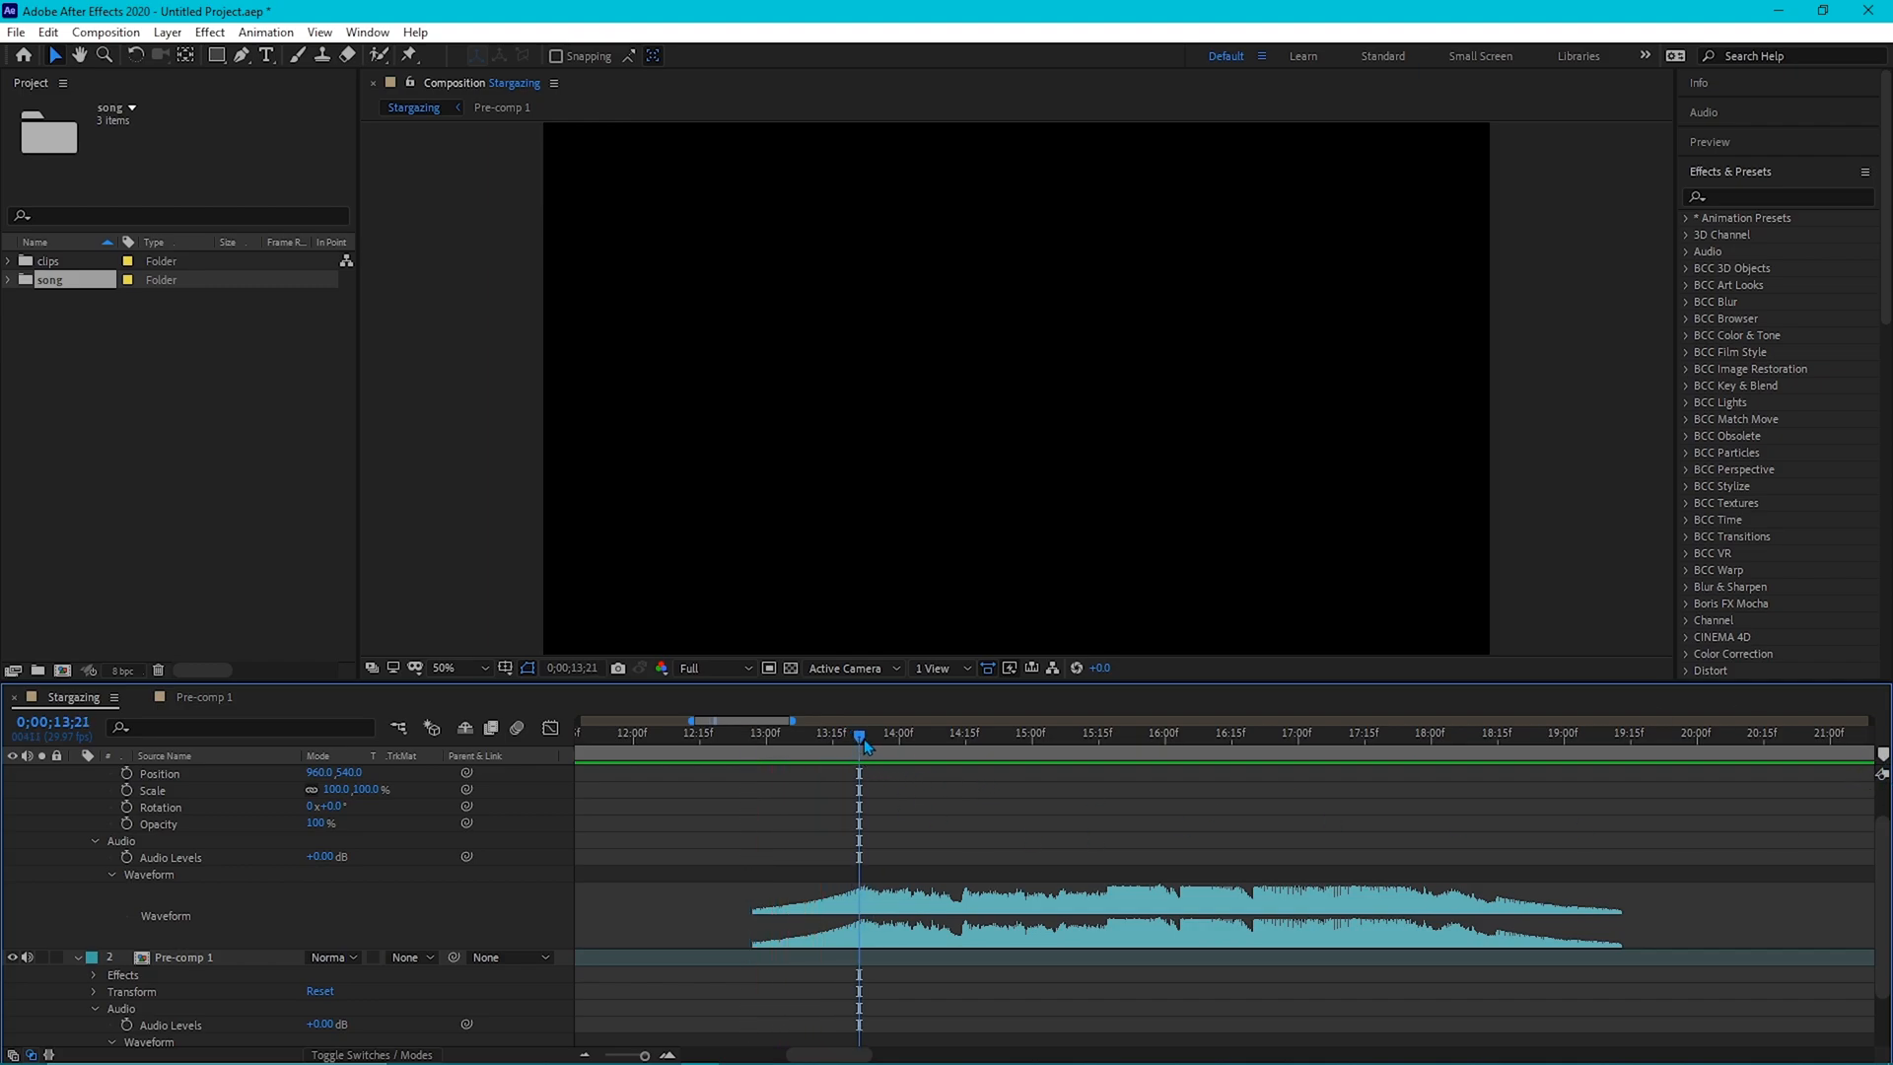
left_click(867, 738)
left_click(1883, 755)
Play the song again and add composition markers on the next two beats, at 0;00;14;14 and 0;00;15;17.
left_click_drag(867, 737, 757, 819)
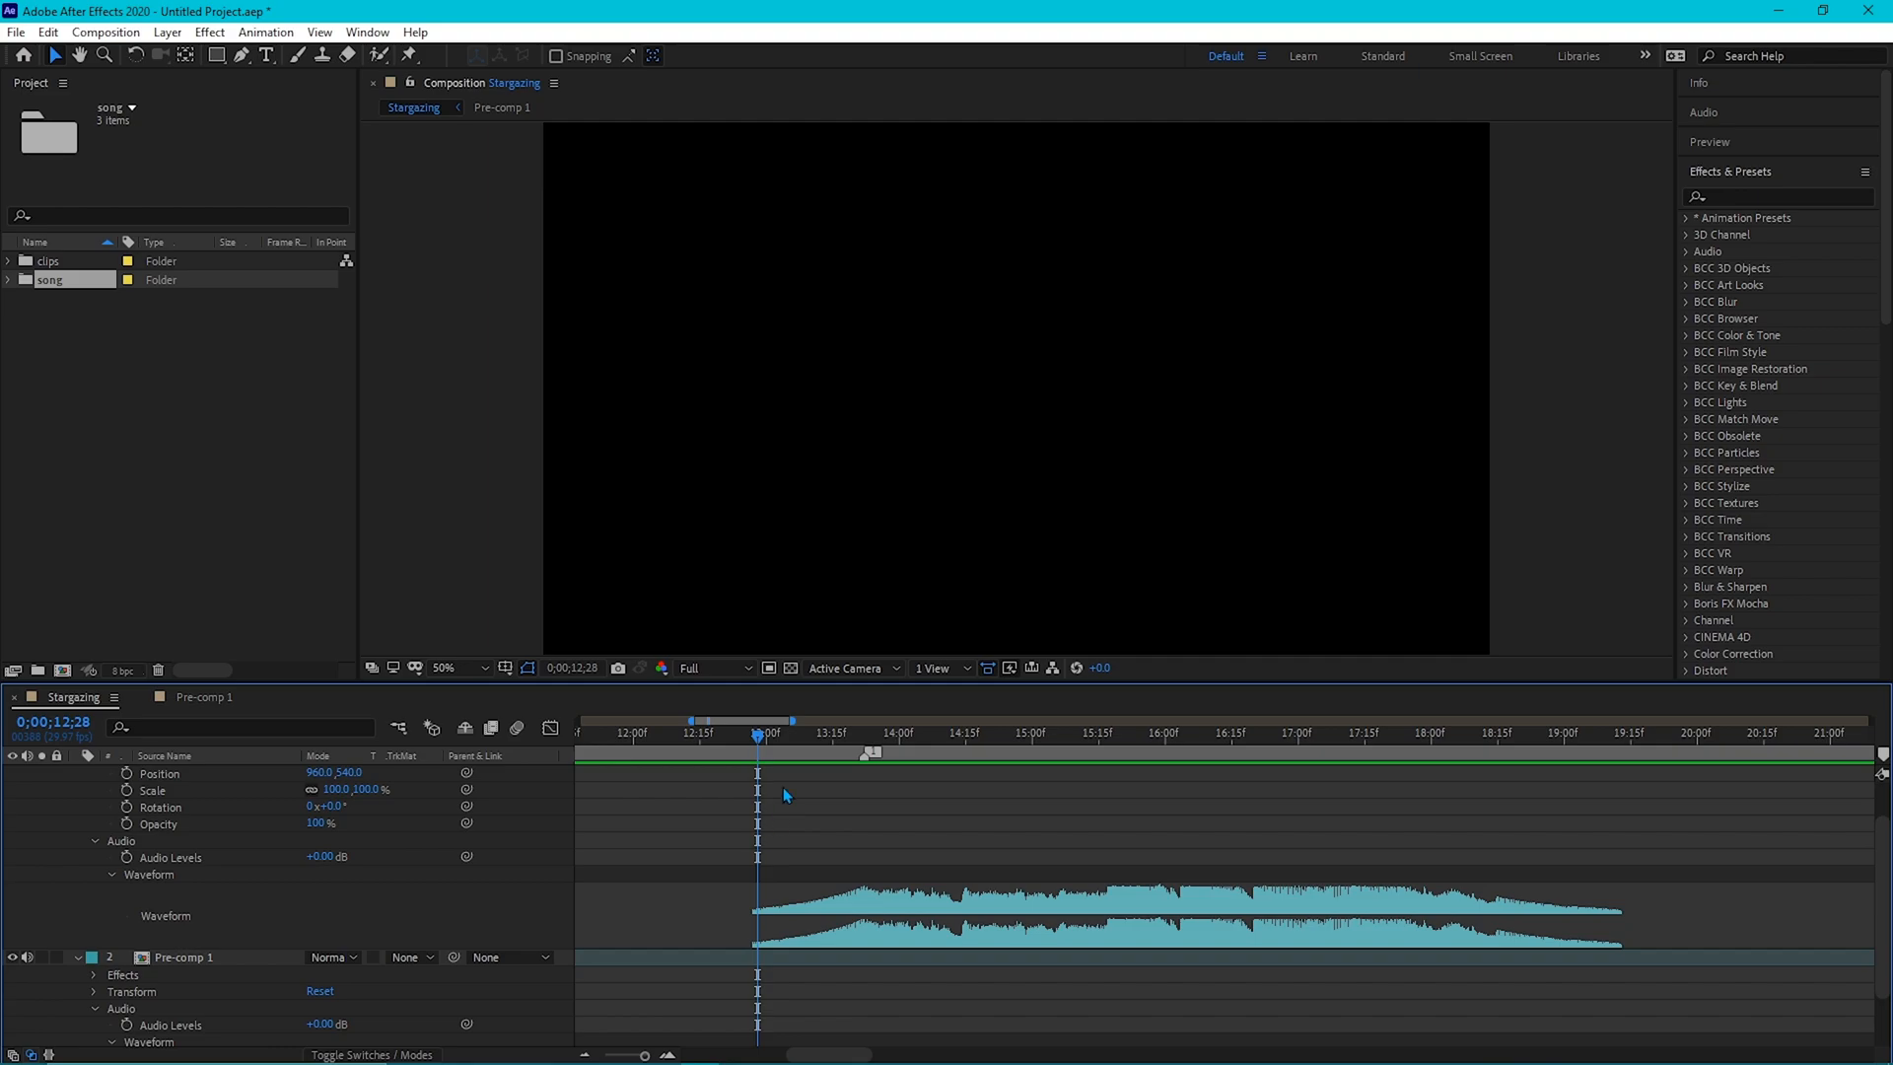
key("space")
mouse_move(956, 737)
left_mouse_down()
mouse_move(979, 740)
mouse_move(960, 745)
left_mouse_up()
left_click(1883, 754)
left_click_drag(962, 739, 775, 838)
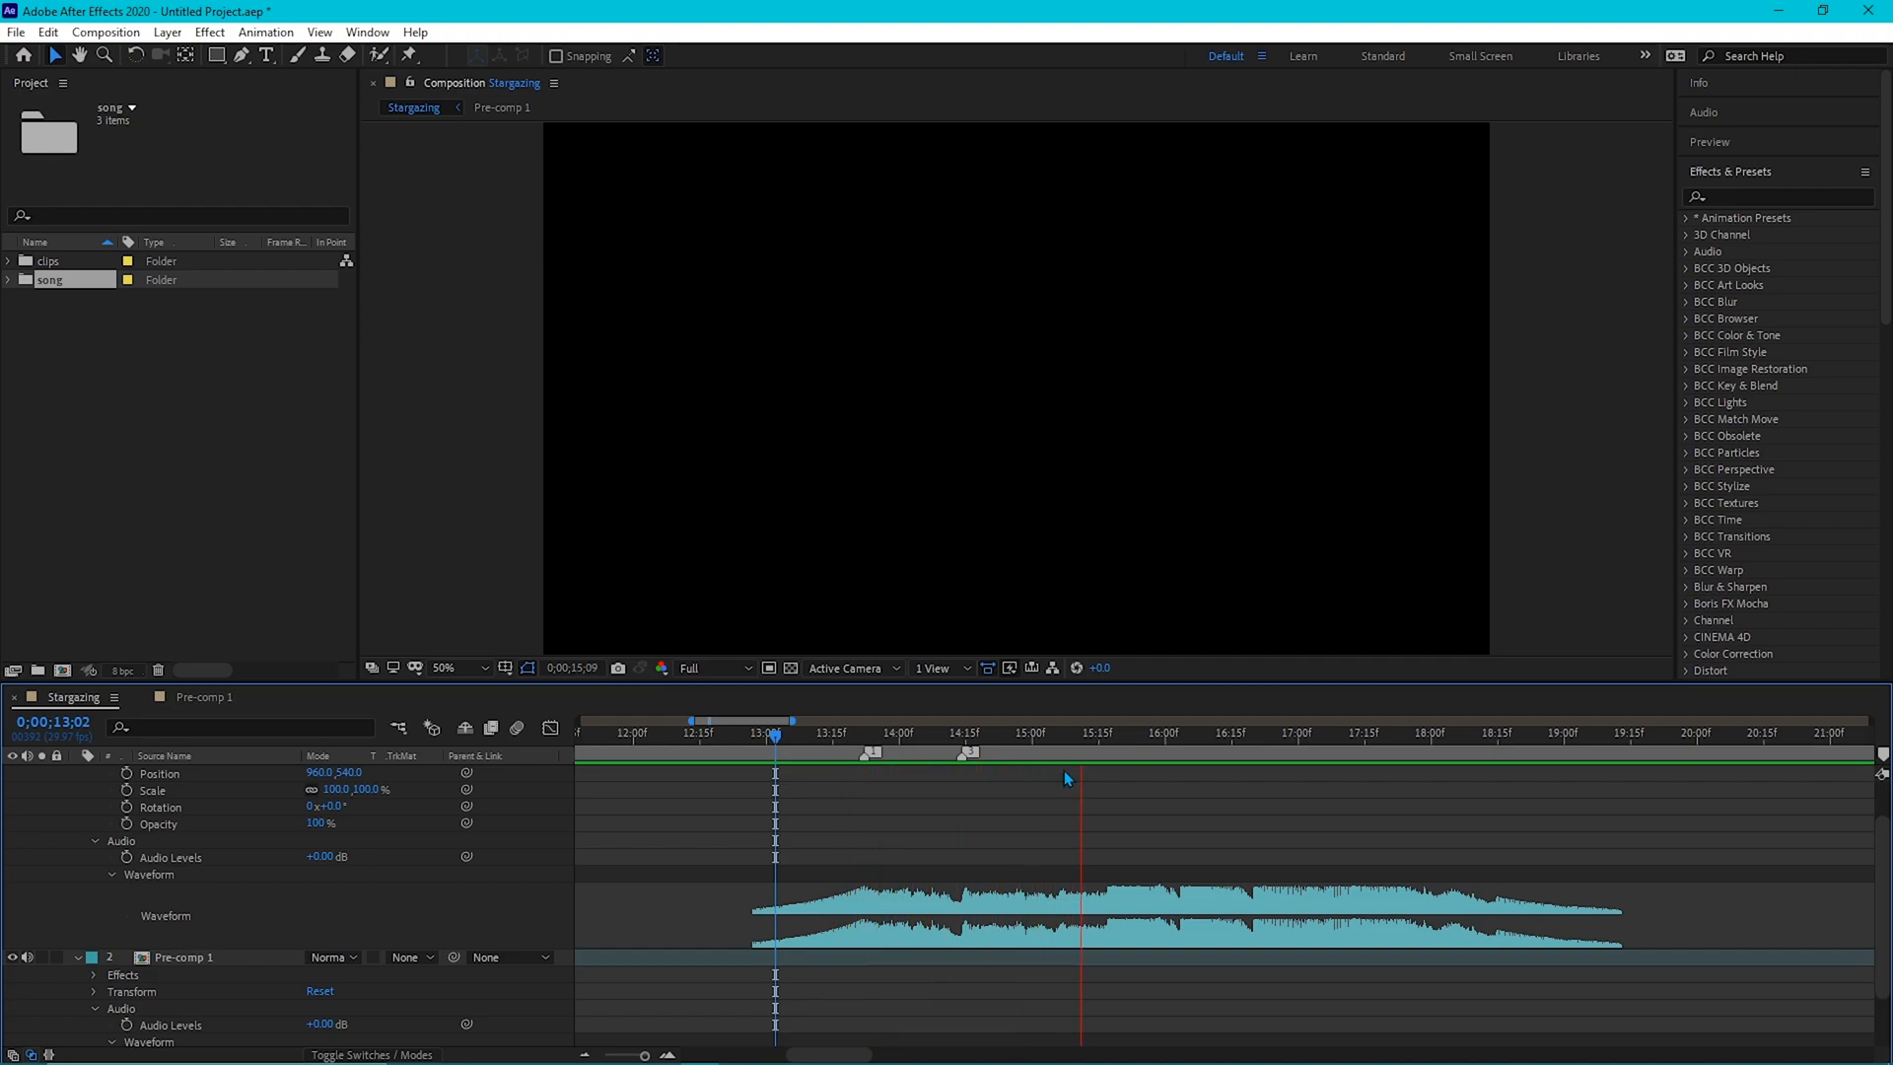
left_click_drag(1096, 735, 1108, 748)
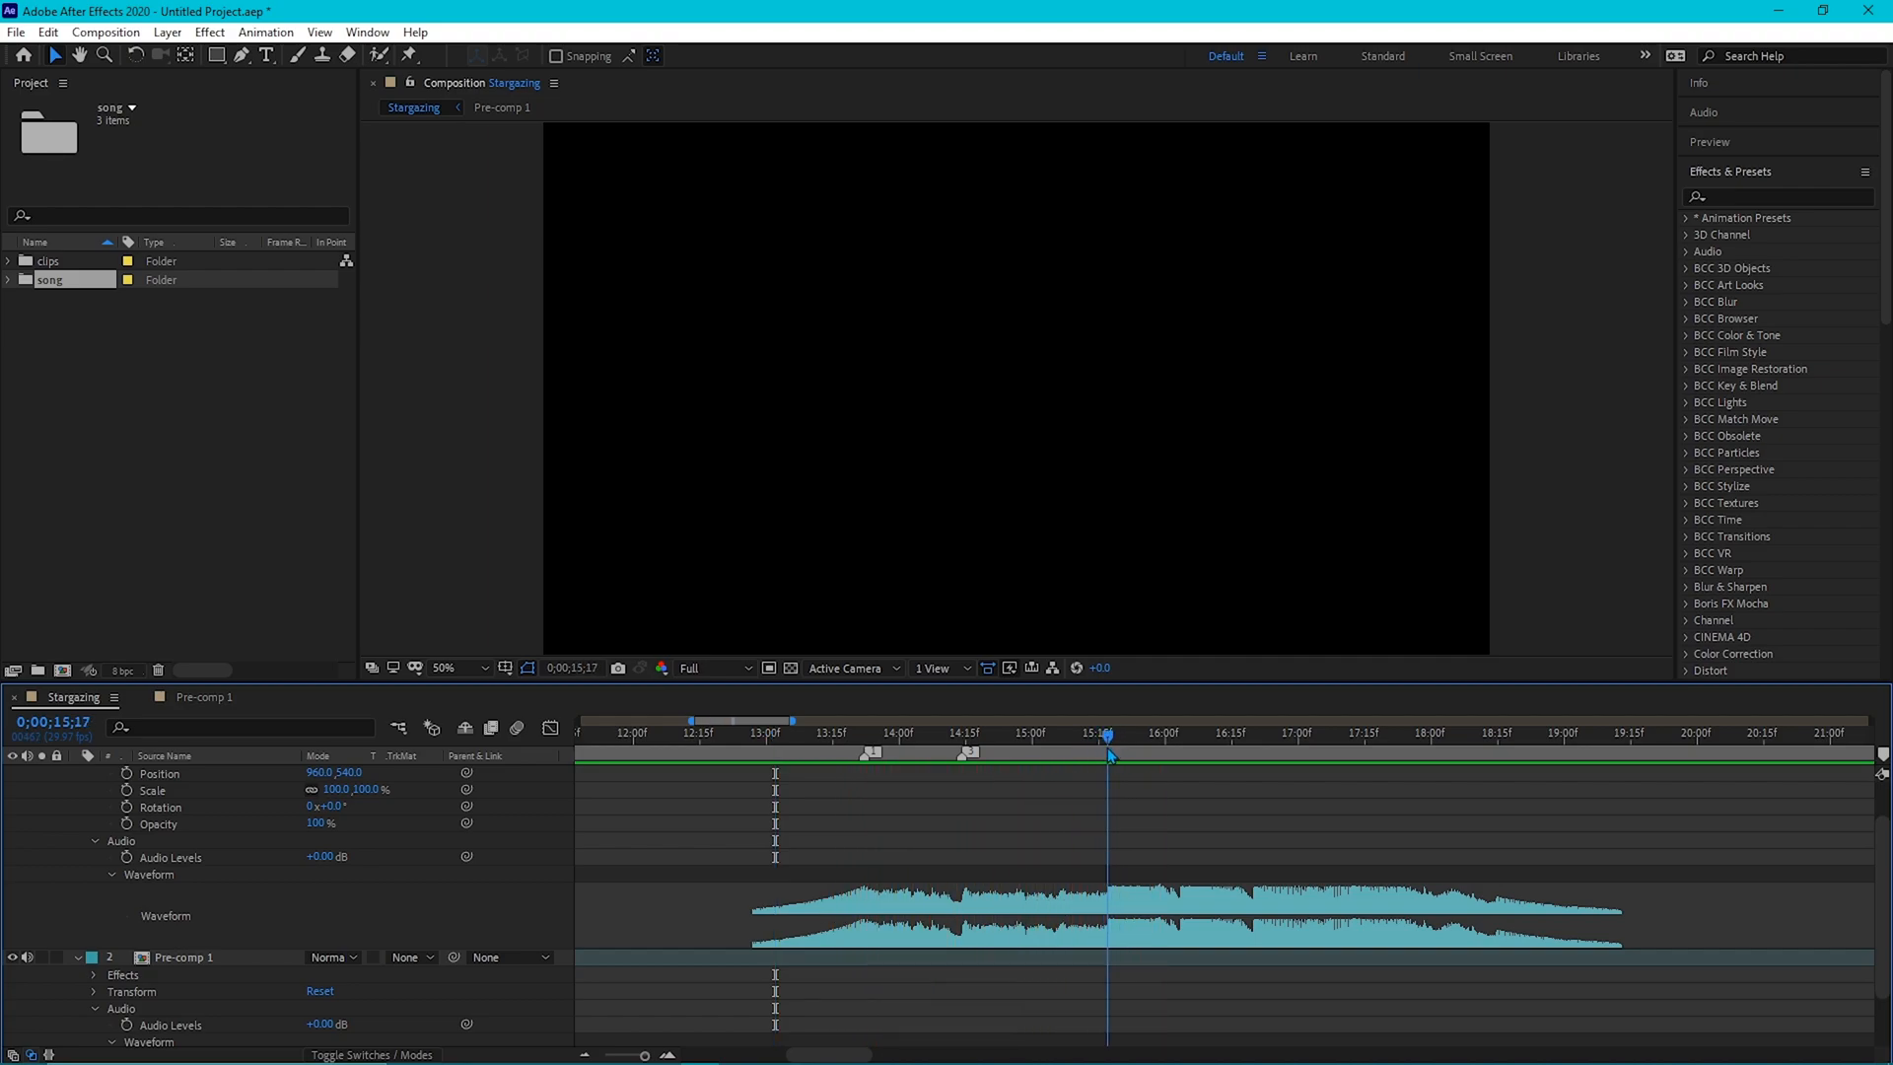
mouse_move(812, 1055)
left_mouse_down()
mouse_move(765, 1055)
mouse_move(816, 1057)
left_mouse_up()
left_click(1883, 755)
Continue listening and add composition markers on the following two beats, at 0;00;16;20 and 0;00;17;12.
key("space")
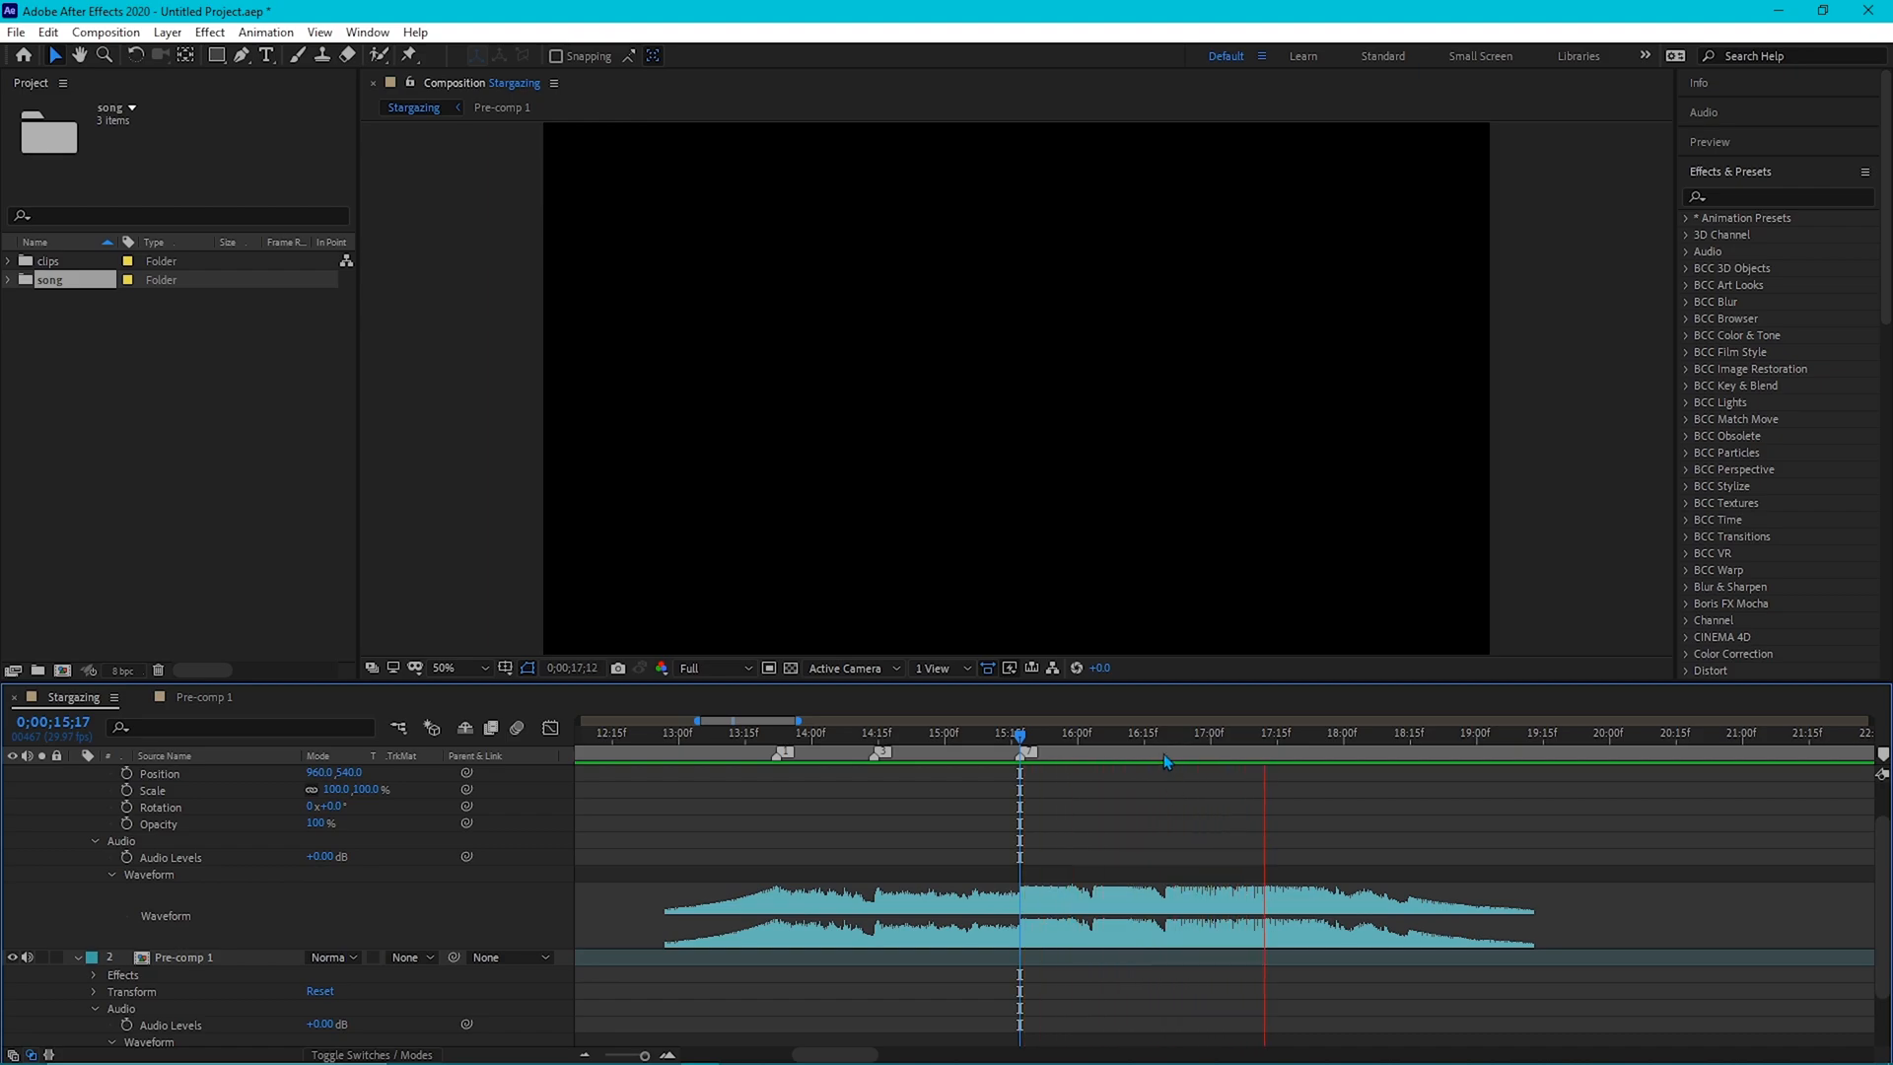
left_click_drag(1149, 741, 1167, 736)
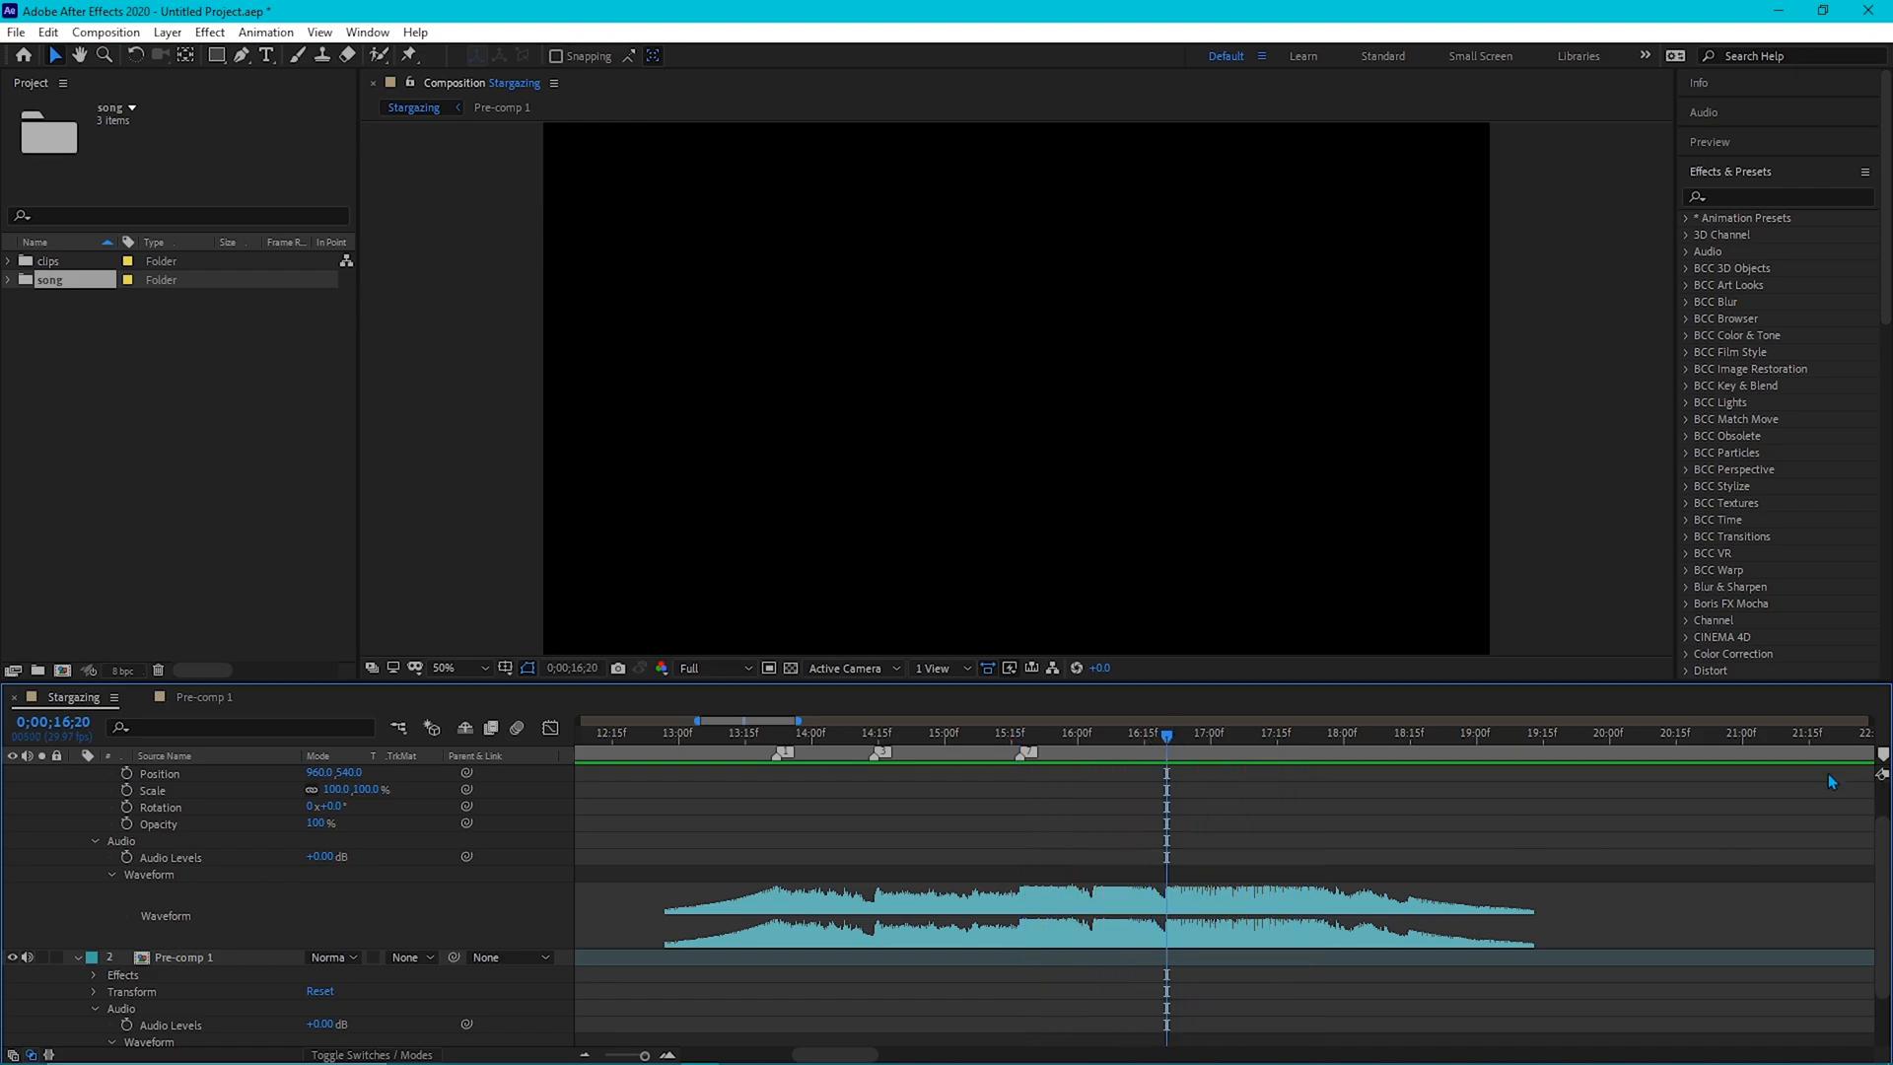
left_click_drag(1880, 755, 1169, 754)
key("space")
left_click(1258, 734)
key("space")
key("space")
left_click(1237, 738)
key("space")
left_click(1264, 735)
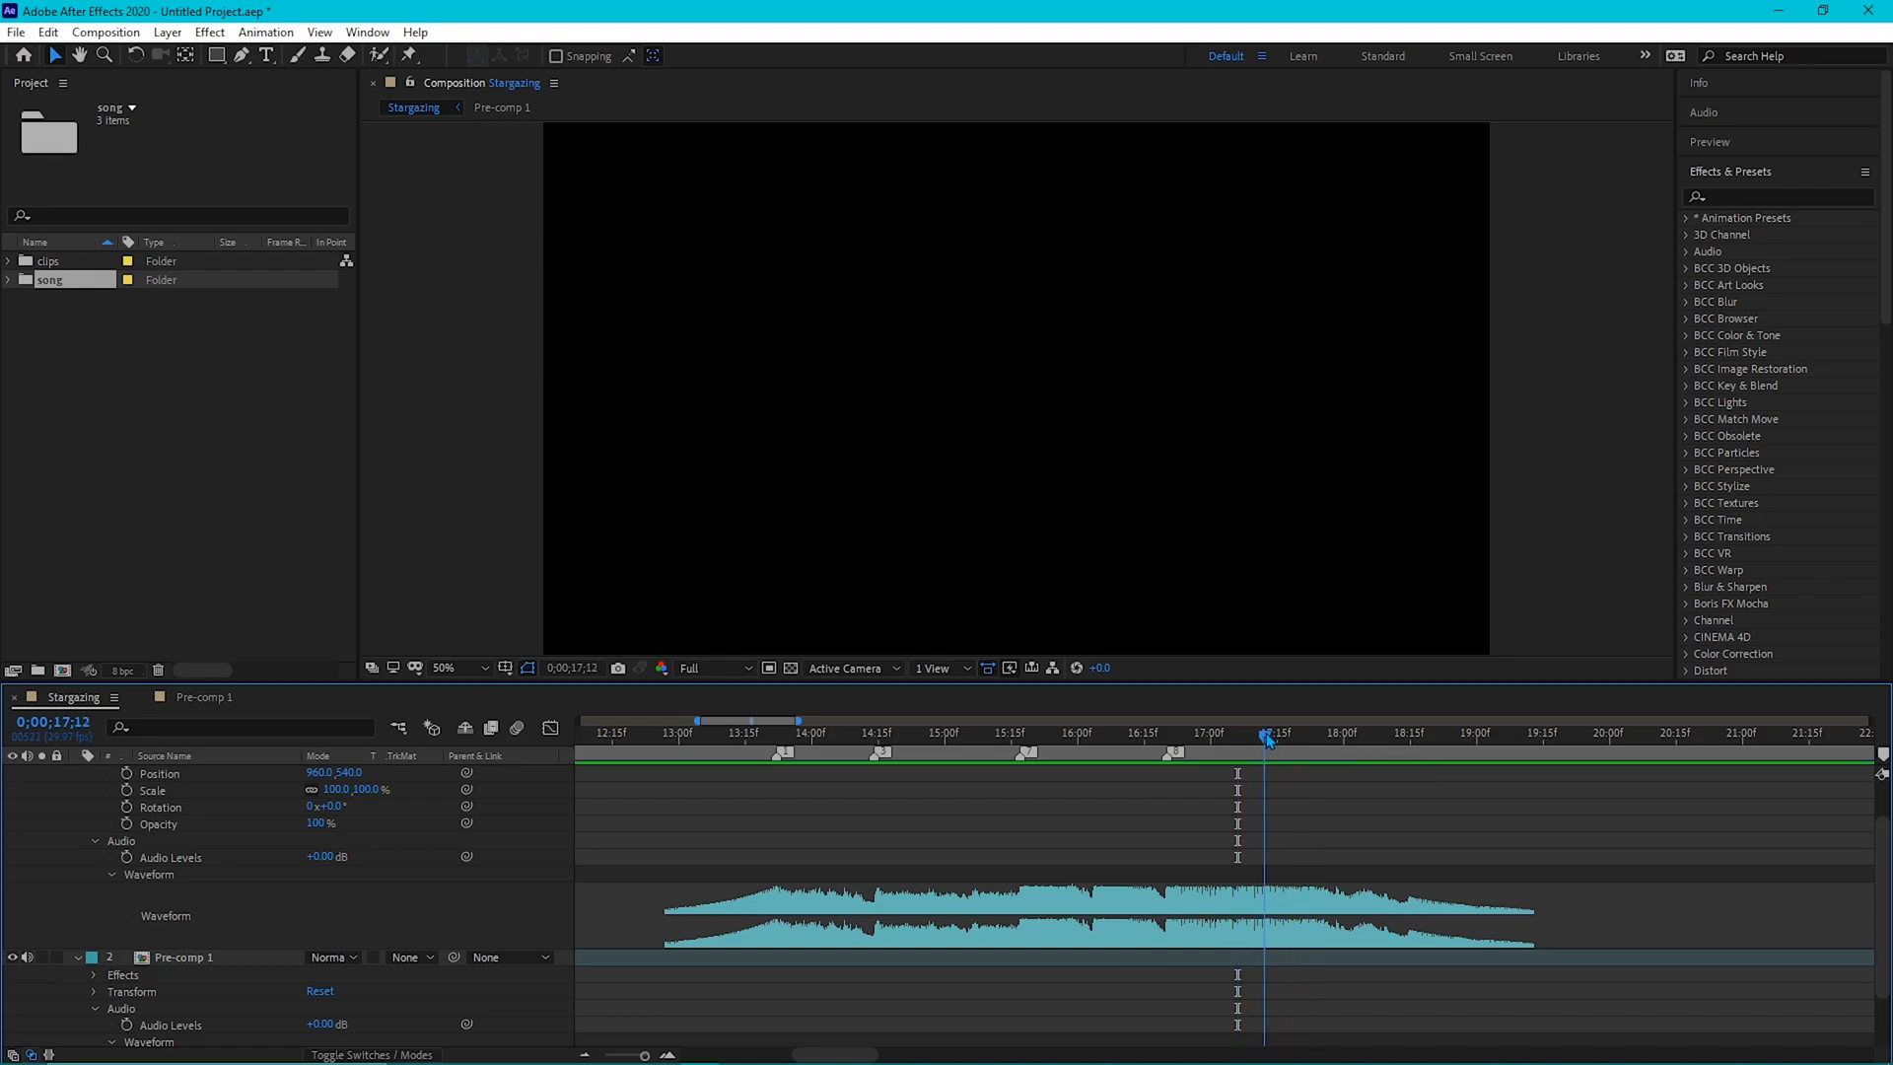
left_click_drag(1883, 757, 1268, 741)
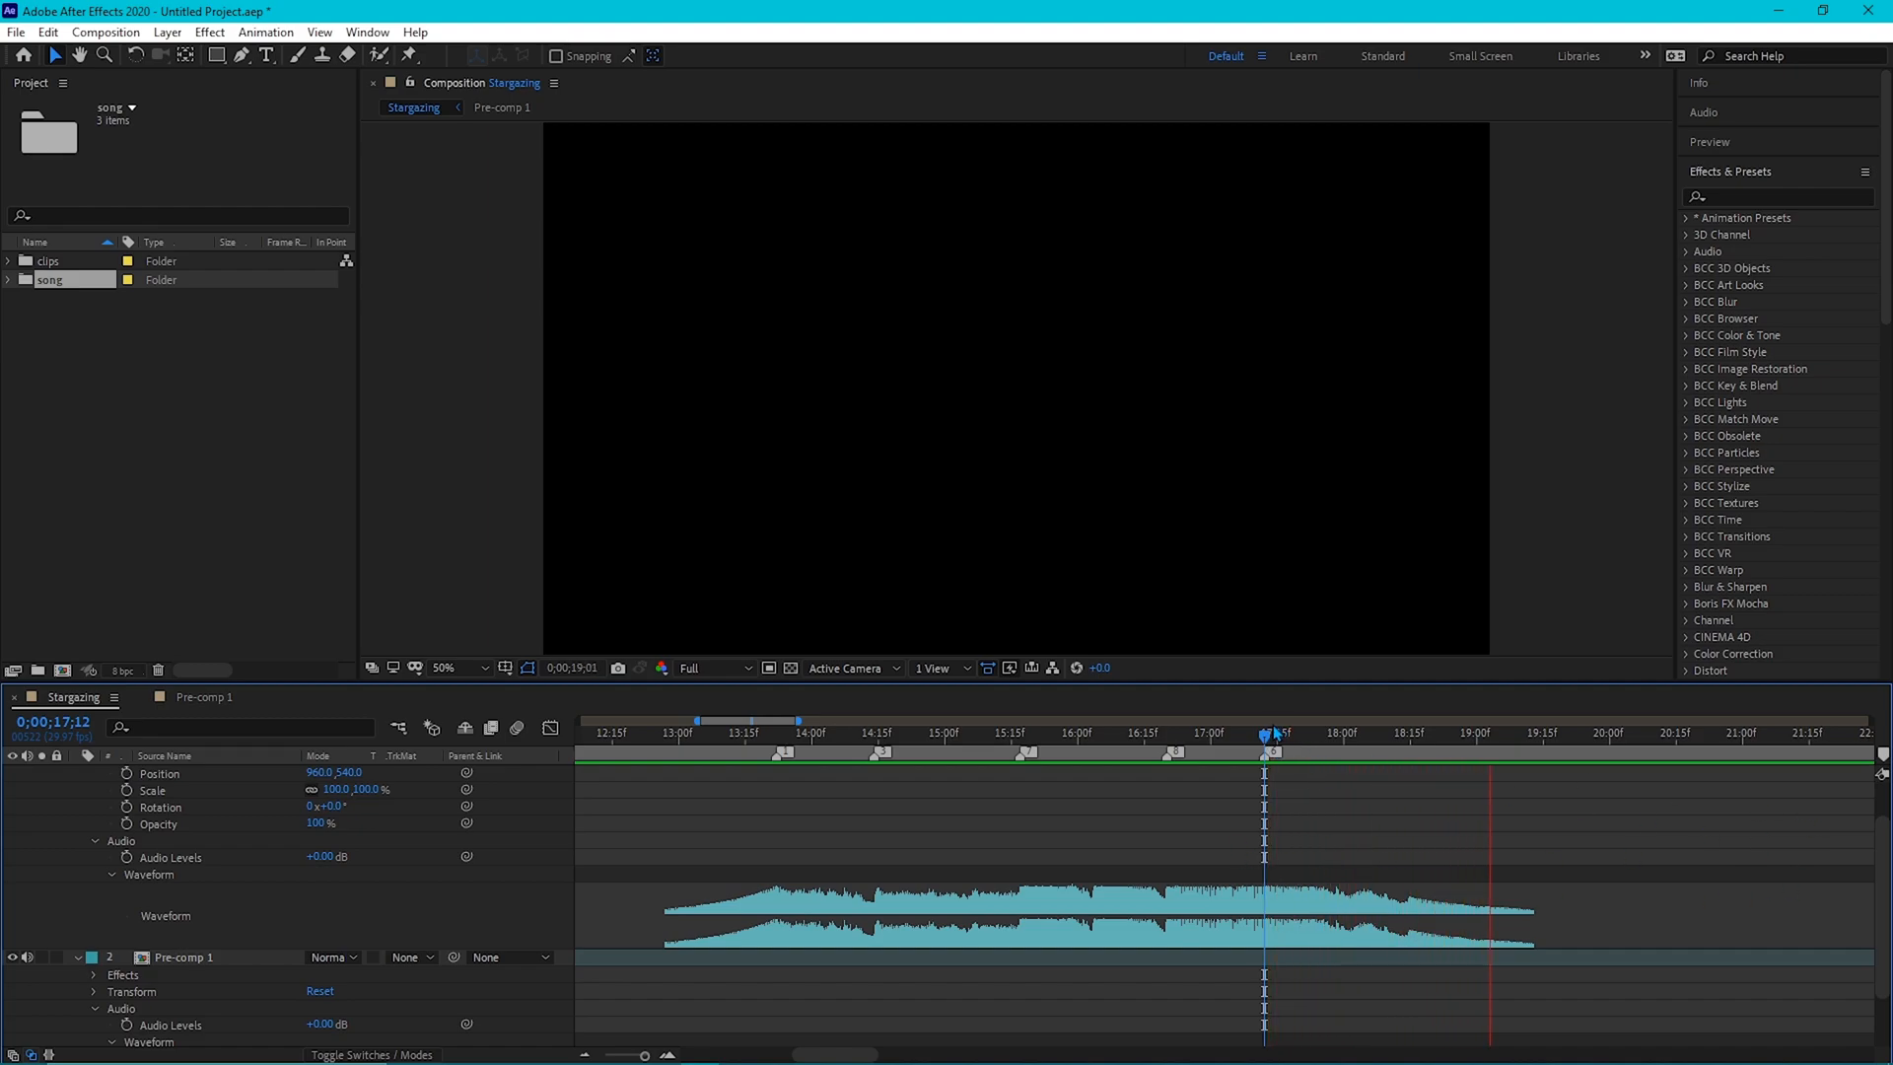
Label the first composition marker "cin" and the second one "clip".
left_click_drag(1266, 734, 697, 779)
right_click(779, 753)
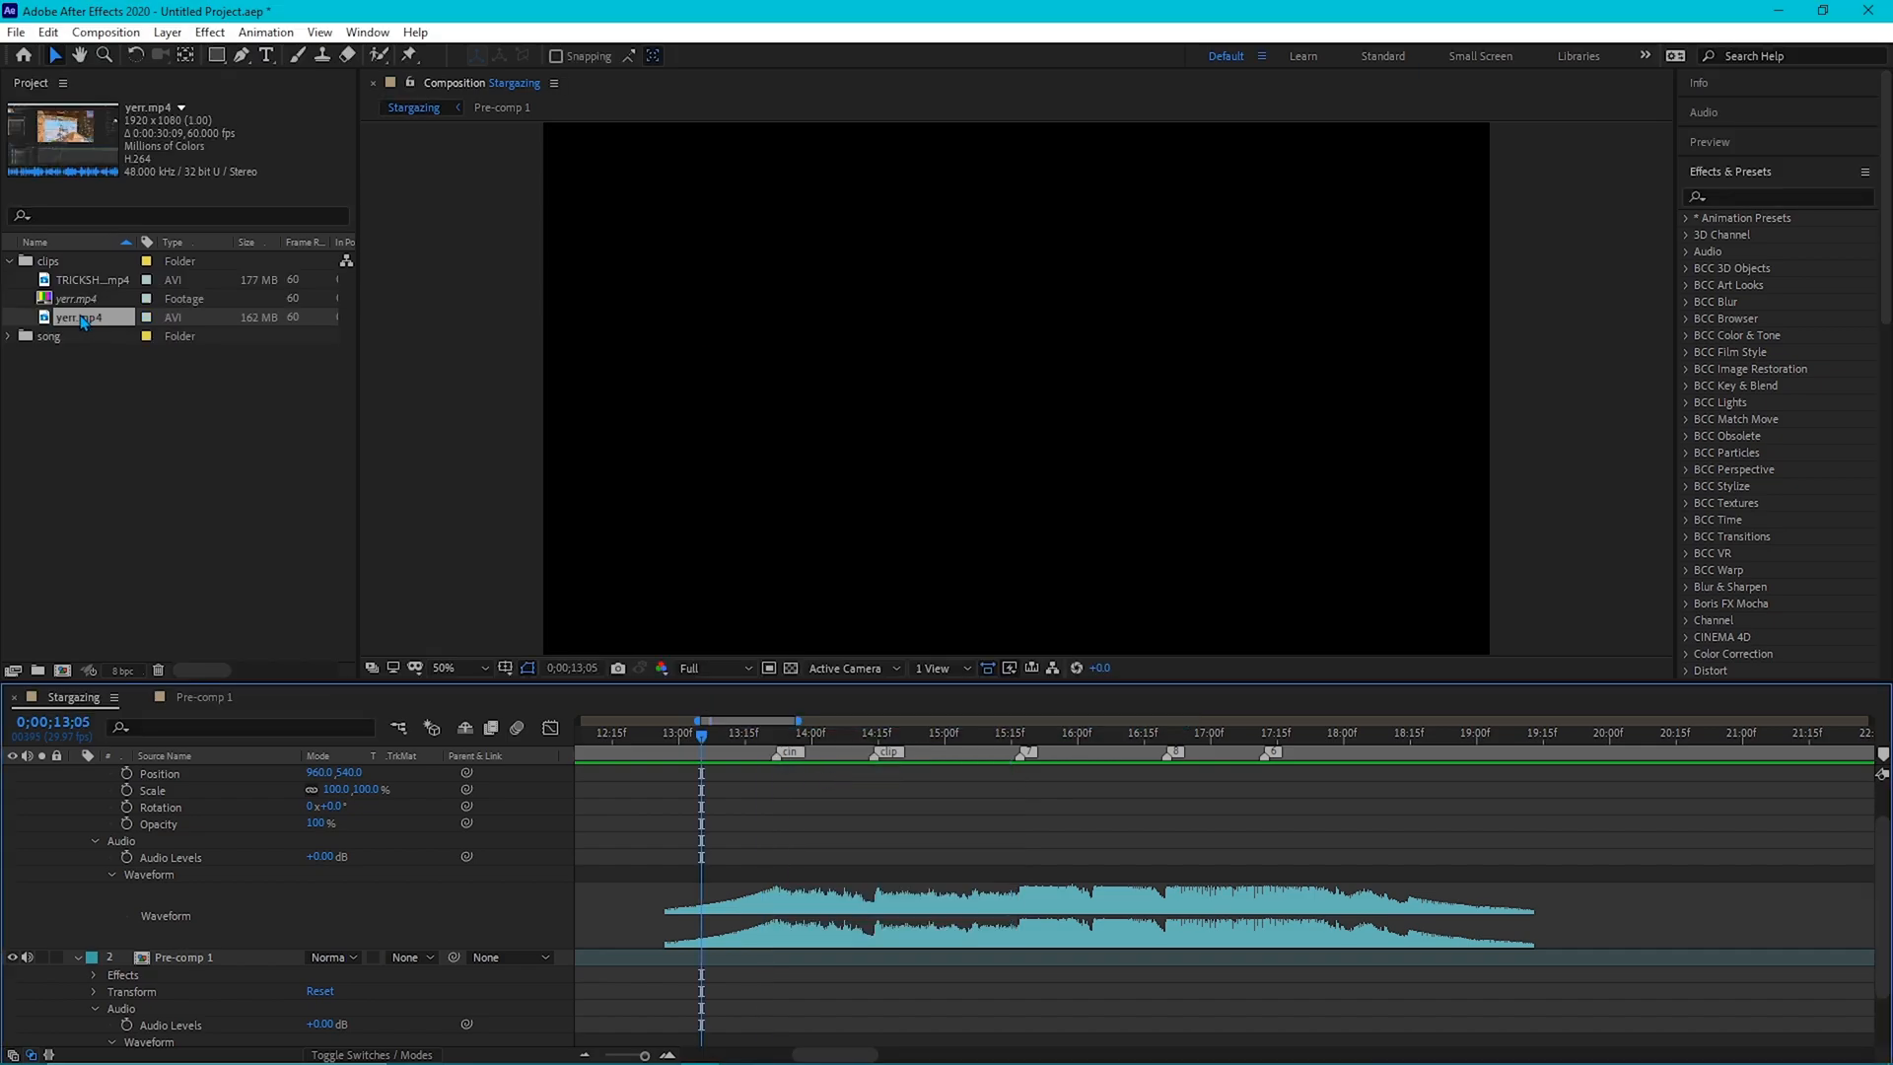
Add yerr.mp4 below the song layer starting at the "cin" marker, and cut off everything after the "clip" marker.
mouse_move(83, 321)
left_mouse_down()
mouse_move(779, 764)
mouse_move(769, 947)
left_mouse_up()
left_click(779, 742)
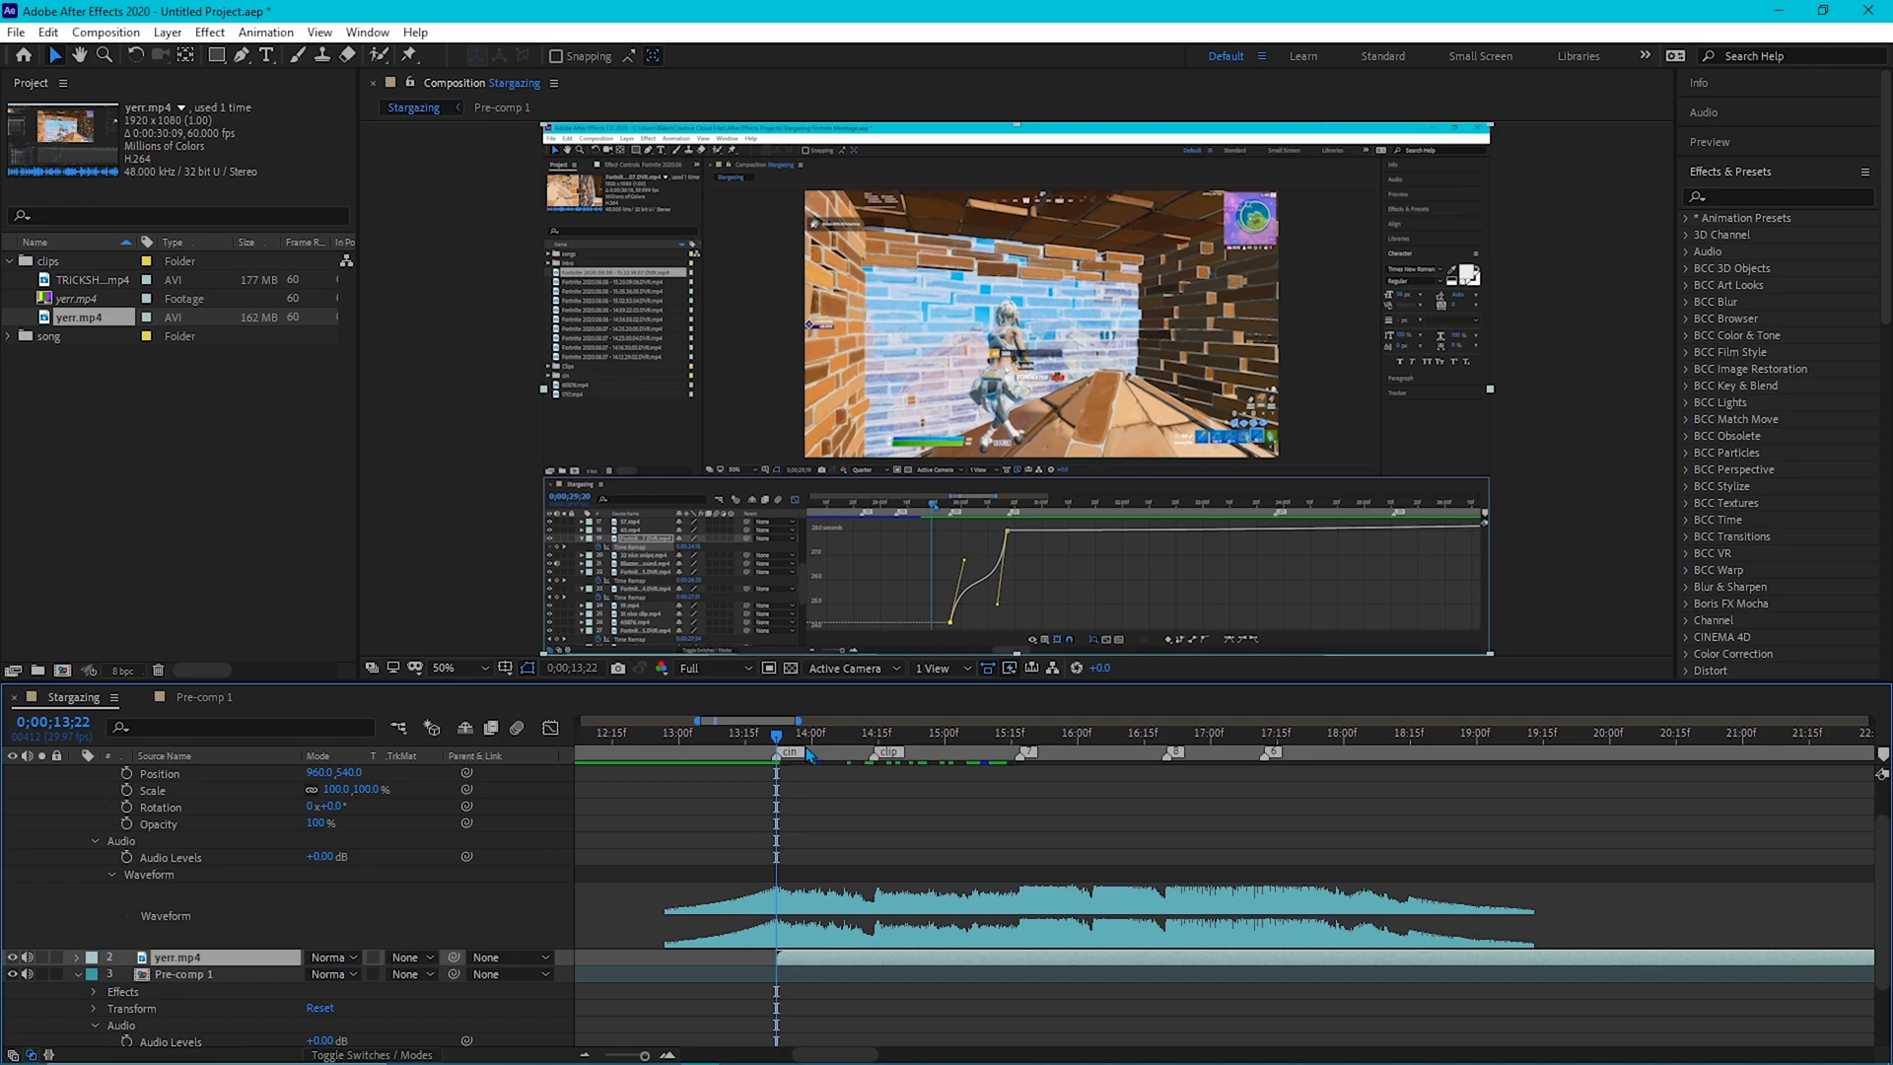
left_click(873, 739)
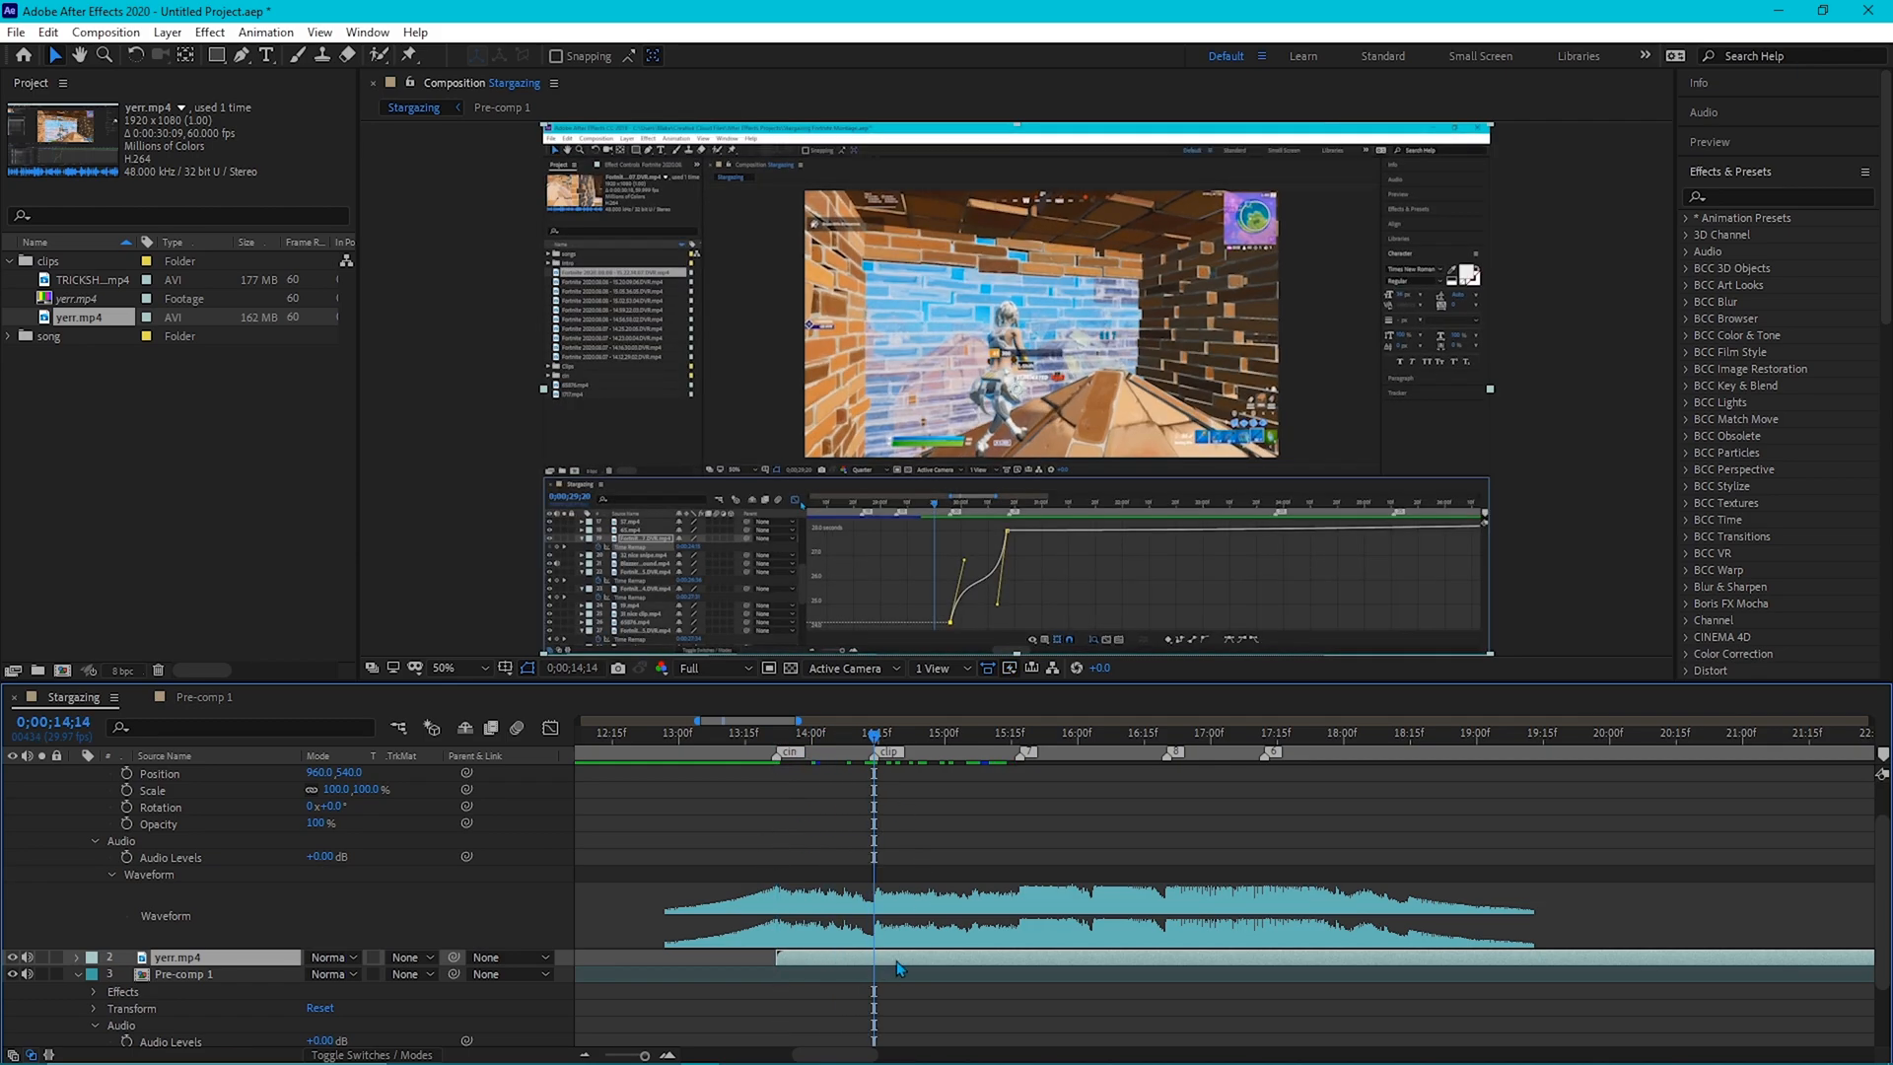
key("ctrl+shift+d")
key("Delete")
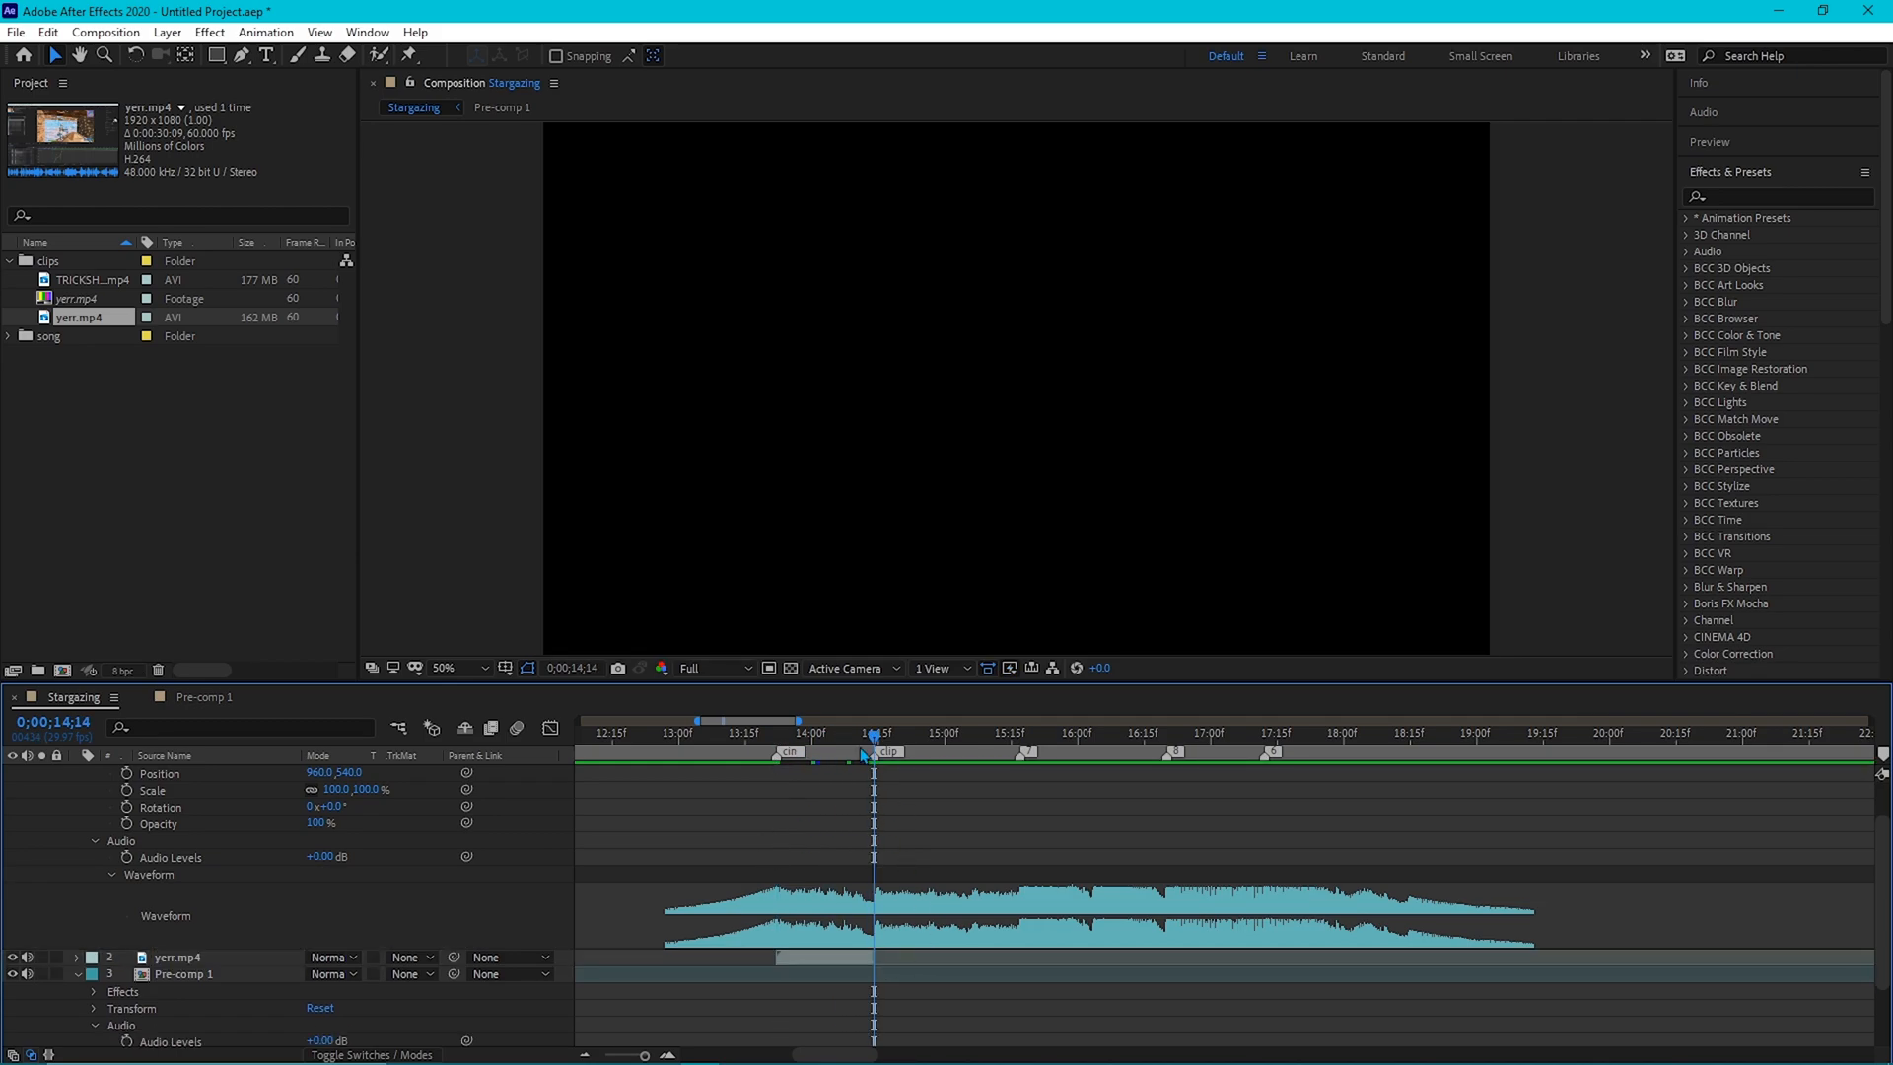
Enable time remapping on the trimmed yerr.mp4 layer.
left_click(834, 740)
left_click(827, 958)
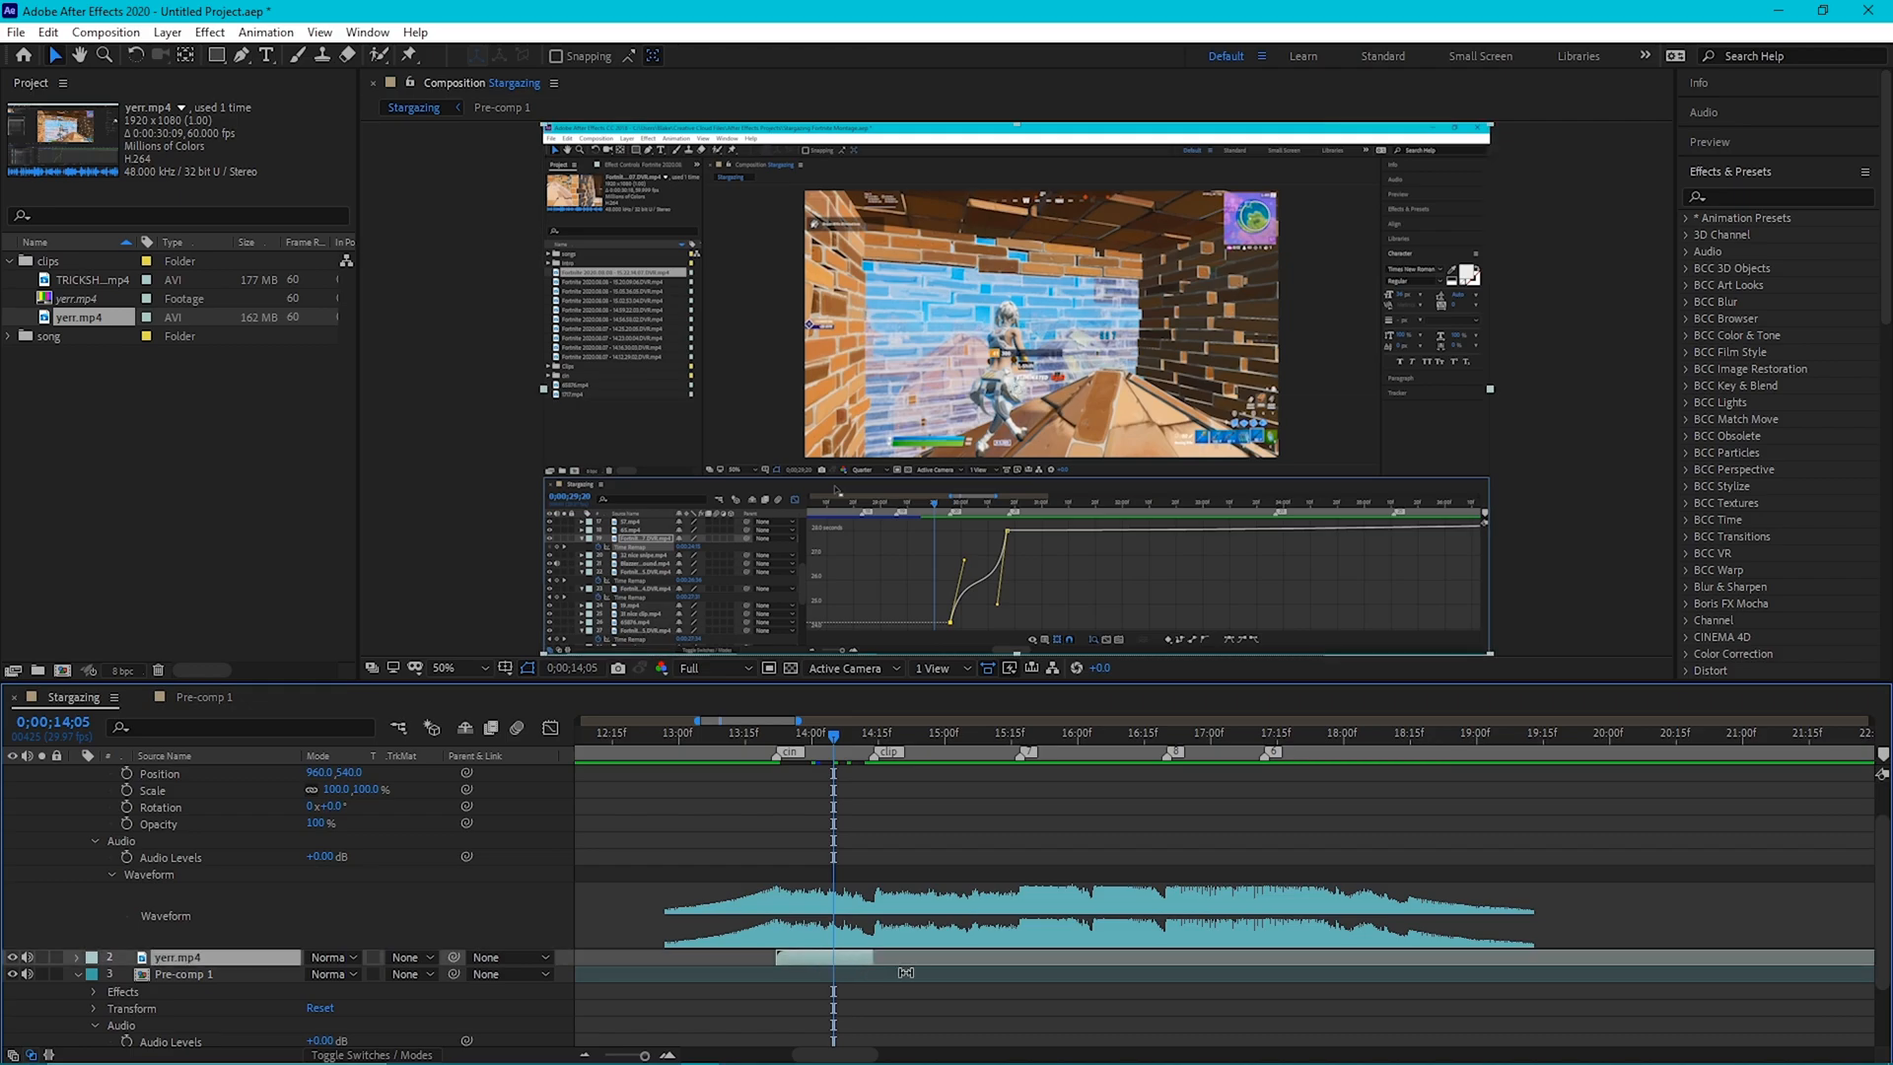
key("ctrl+alt+t")
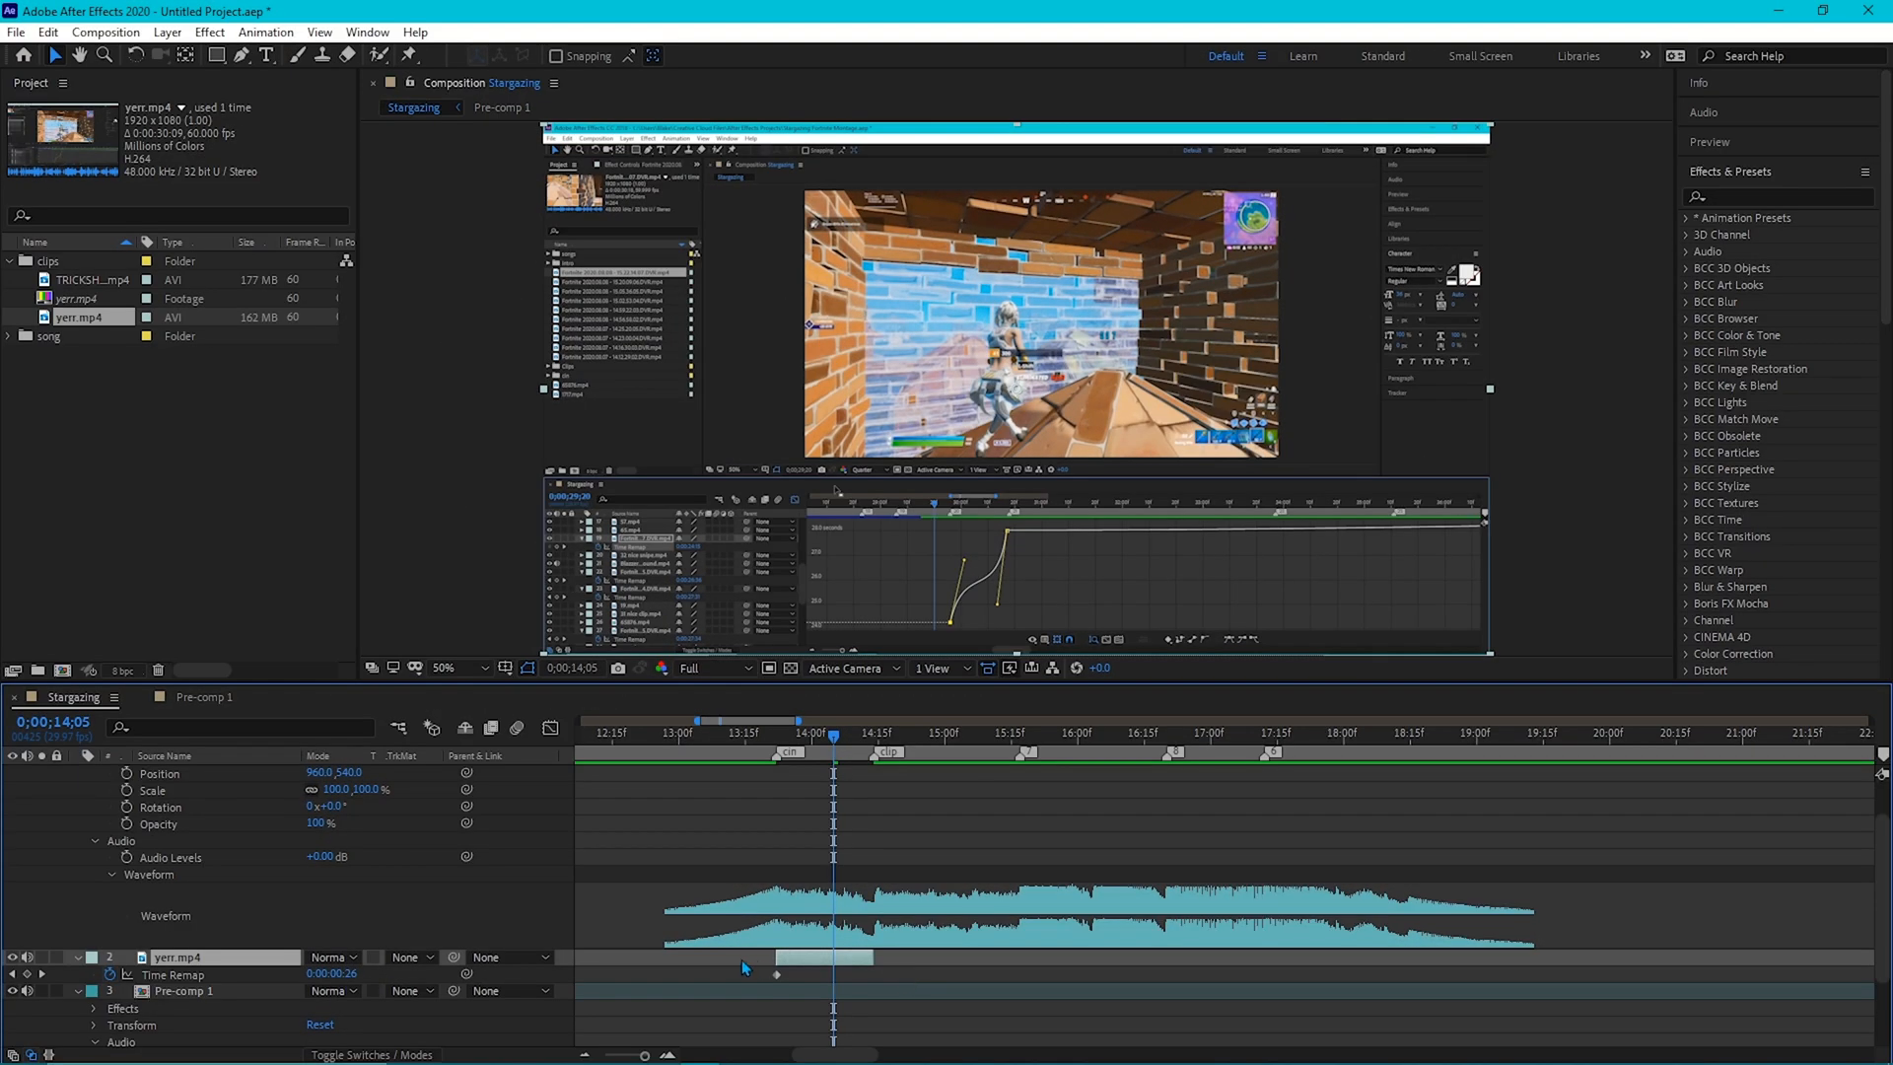
Set the Time Remap keyframe at the start of yerr.mp4 to 0:00:26:06 so it opens on the cinematic shot.
left_click(782, 746)
key("Page_Up")
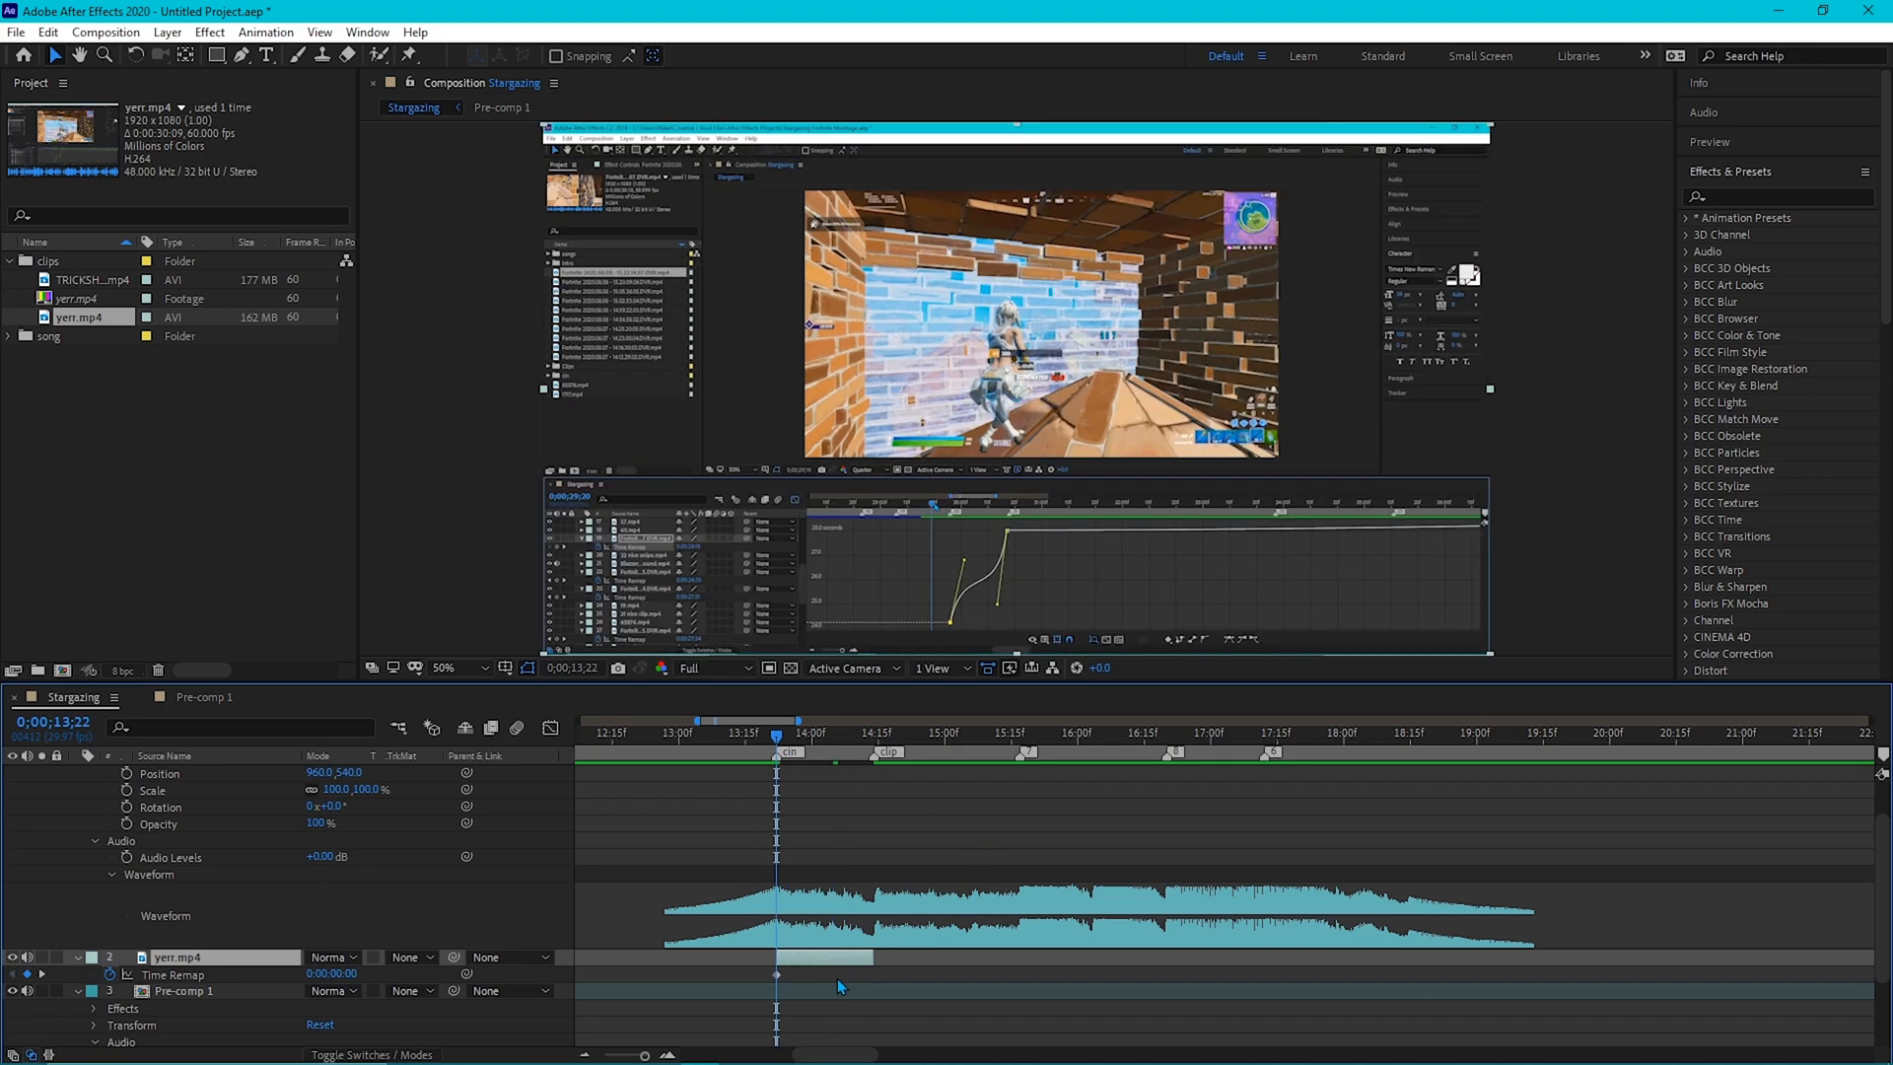
left_click(777, 974)
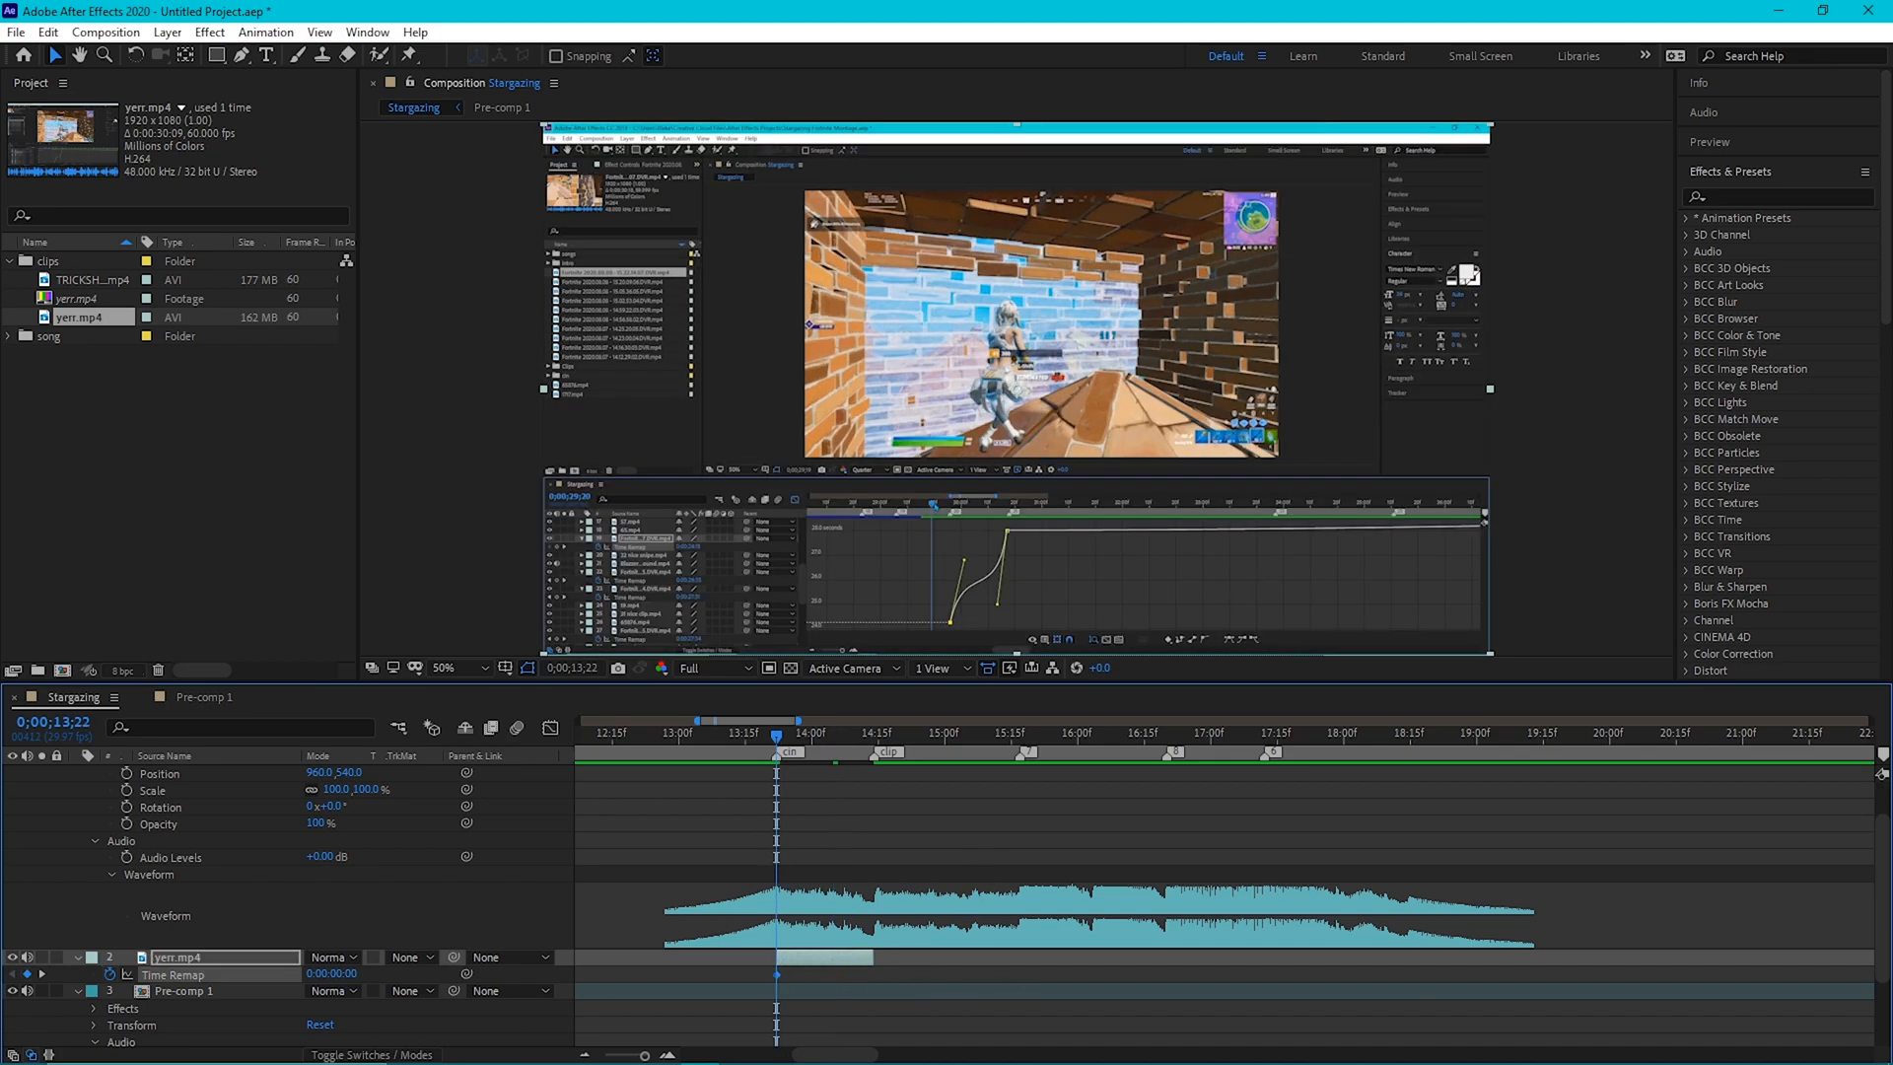
left_click_drag(335, 975, 887, 946)
left_click_drag(338, 975, 1020, 948)
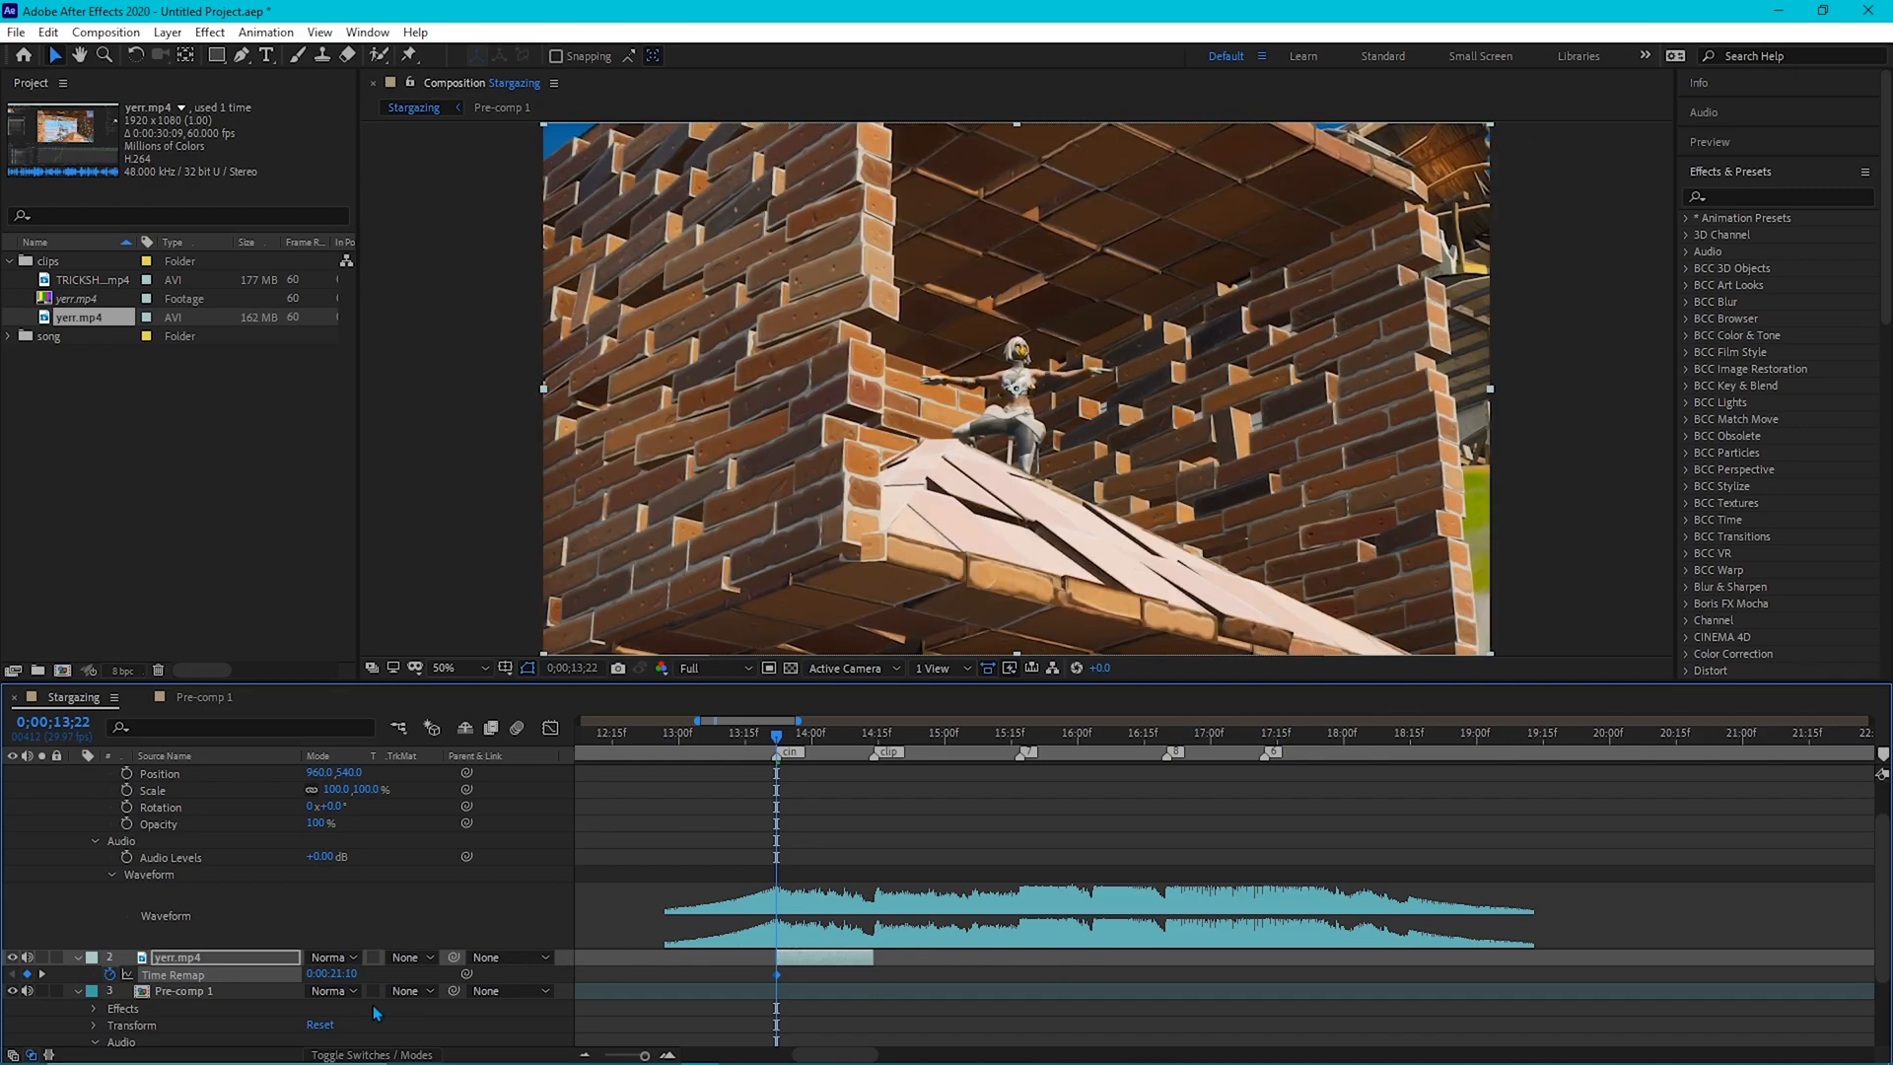
left_click_drag(325, 974, 636, 976)
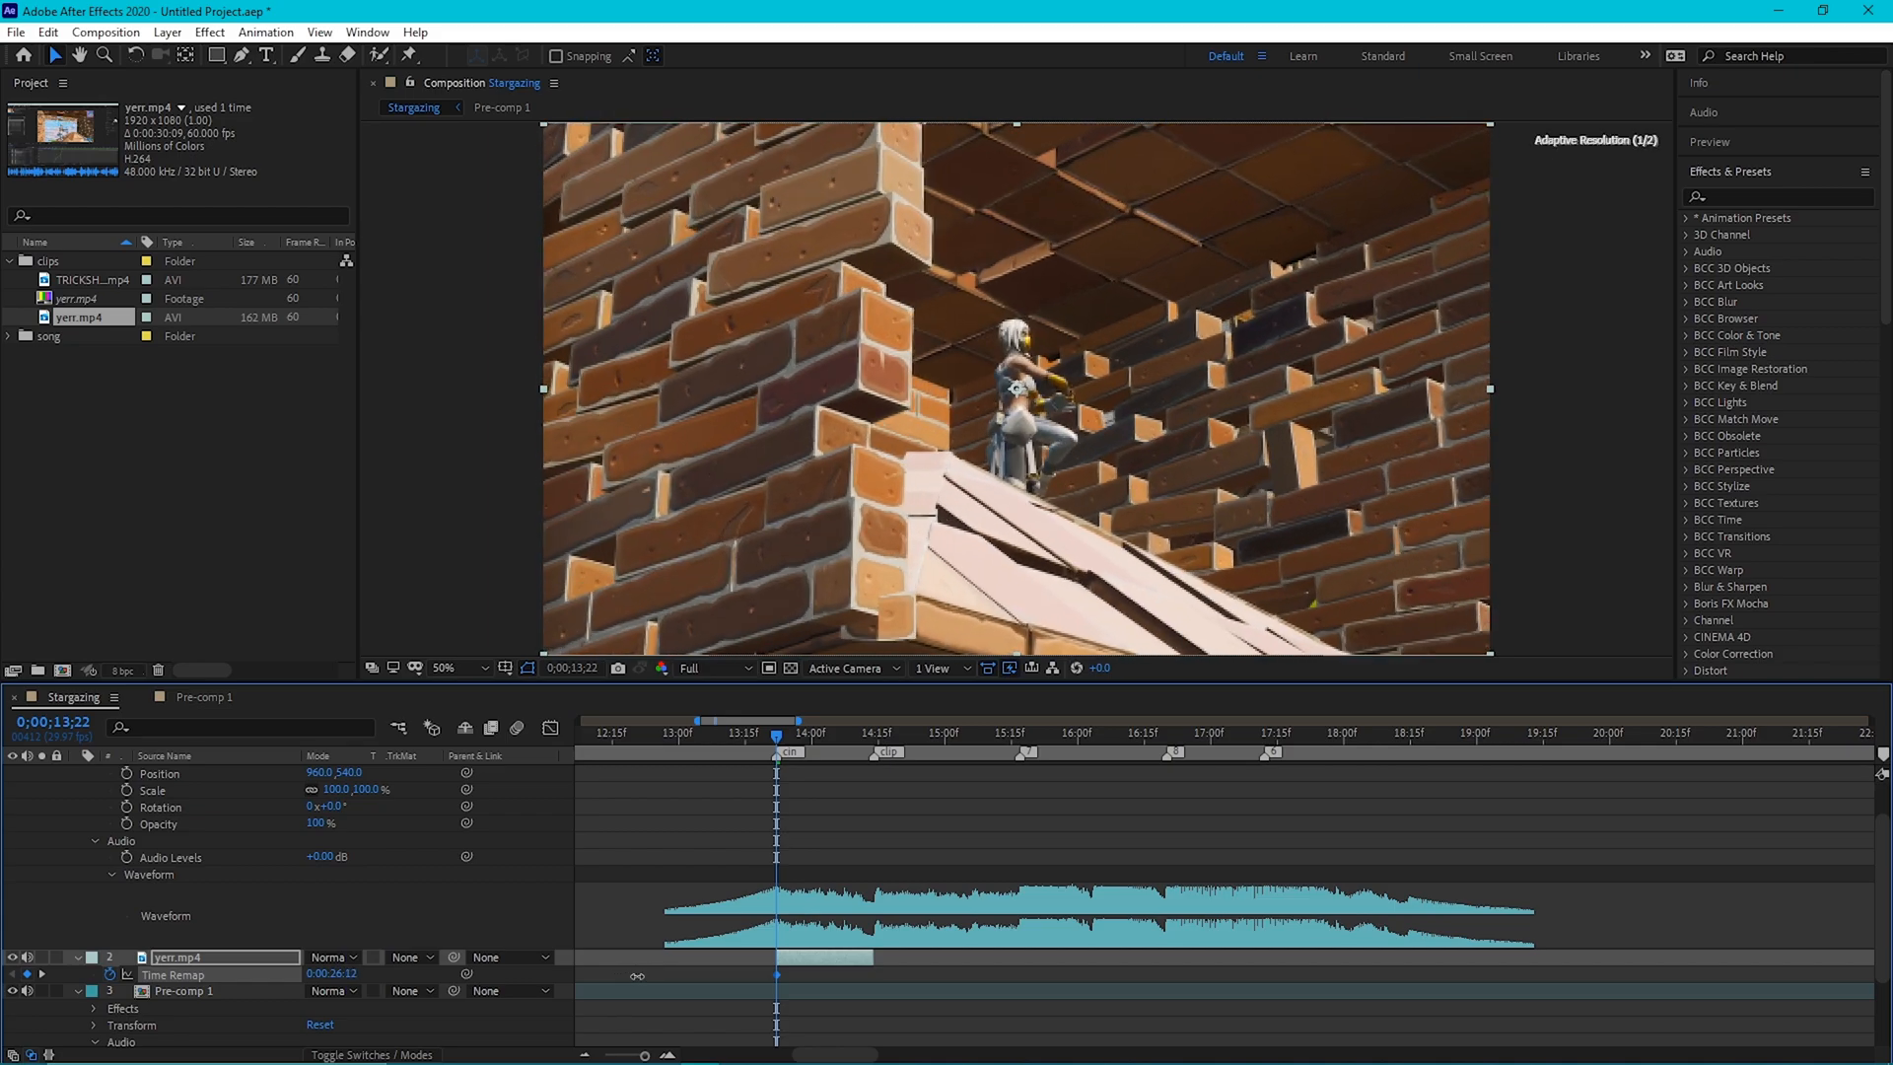
Add a Time Remap keyframe of 0:00:28:10 on the last frame of yerr.mp4, at 0;00;14;13.
left_click(784, 739)
left_click_drag(789, 741, 875, 765)
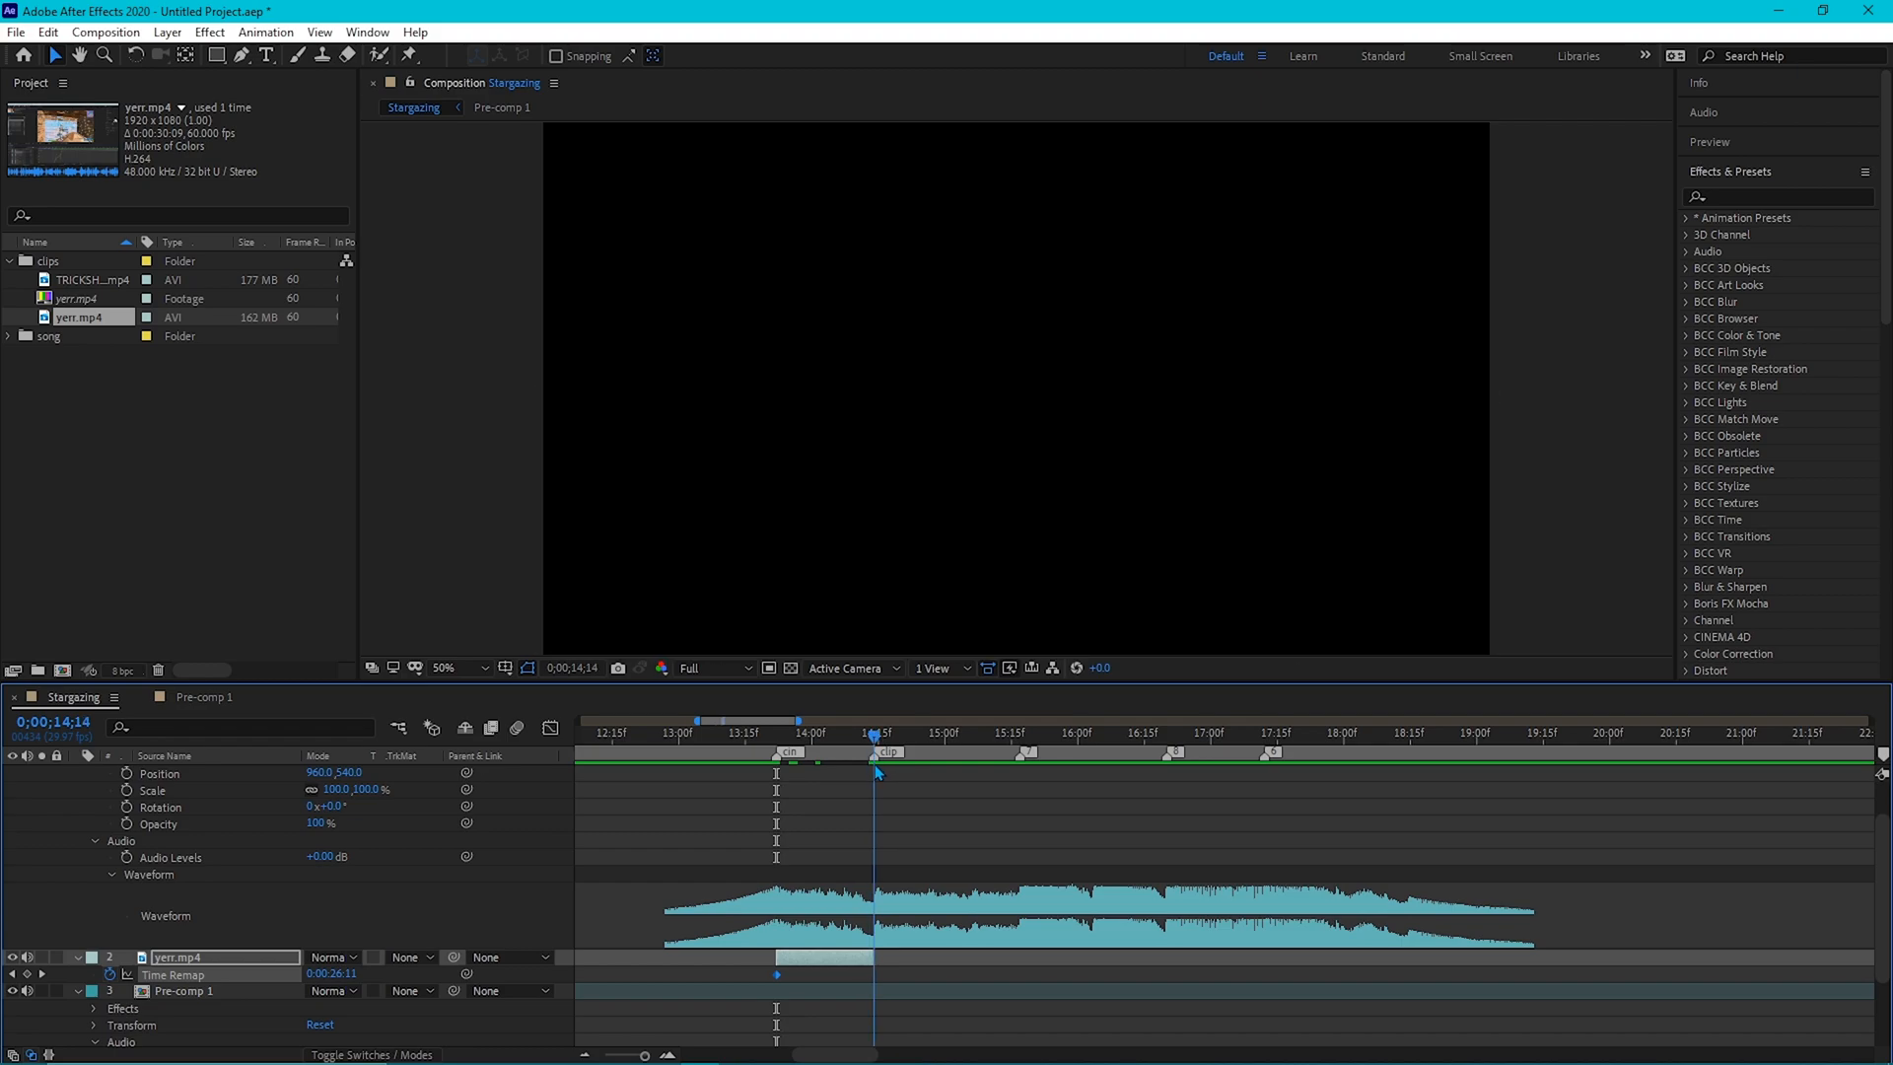
left_click_drag(873, 765, 872, 766)
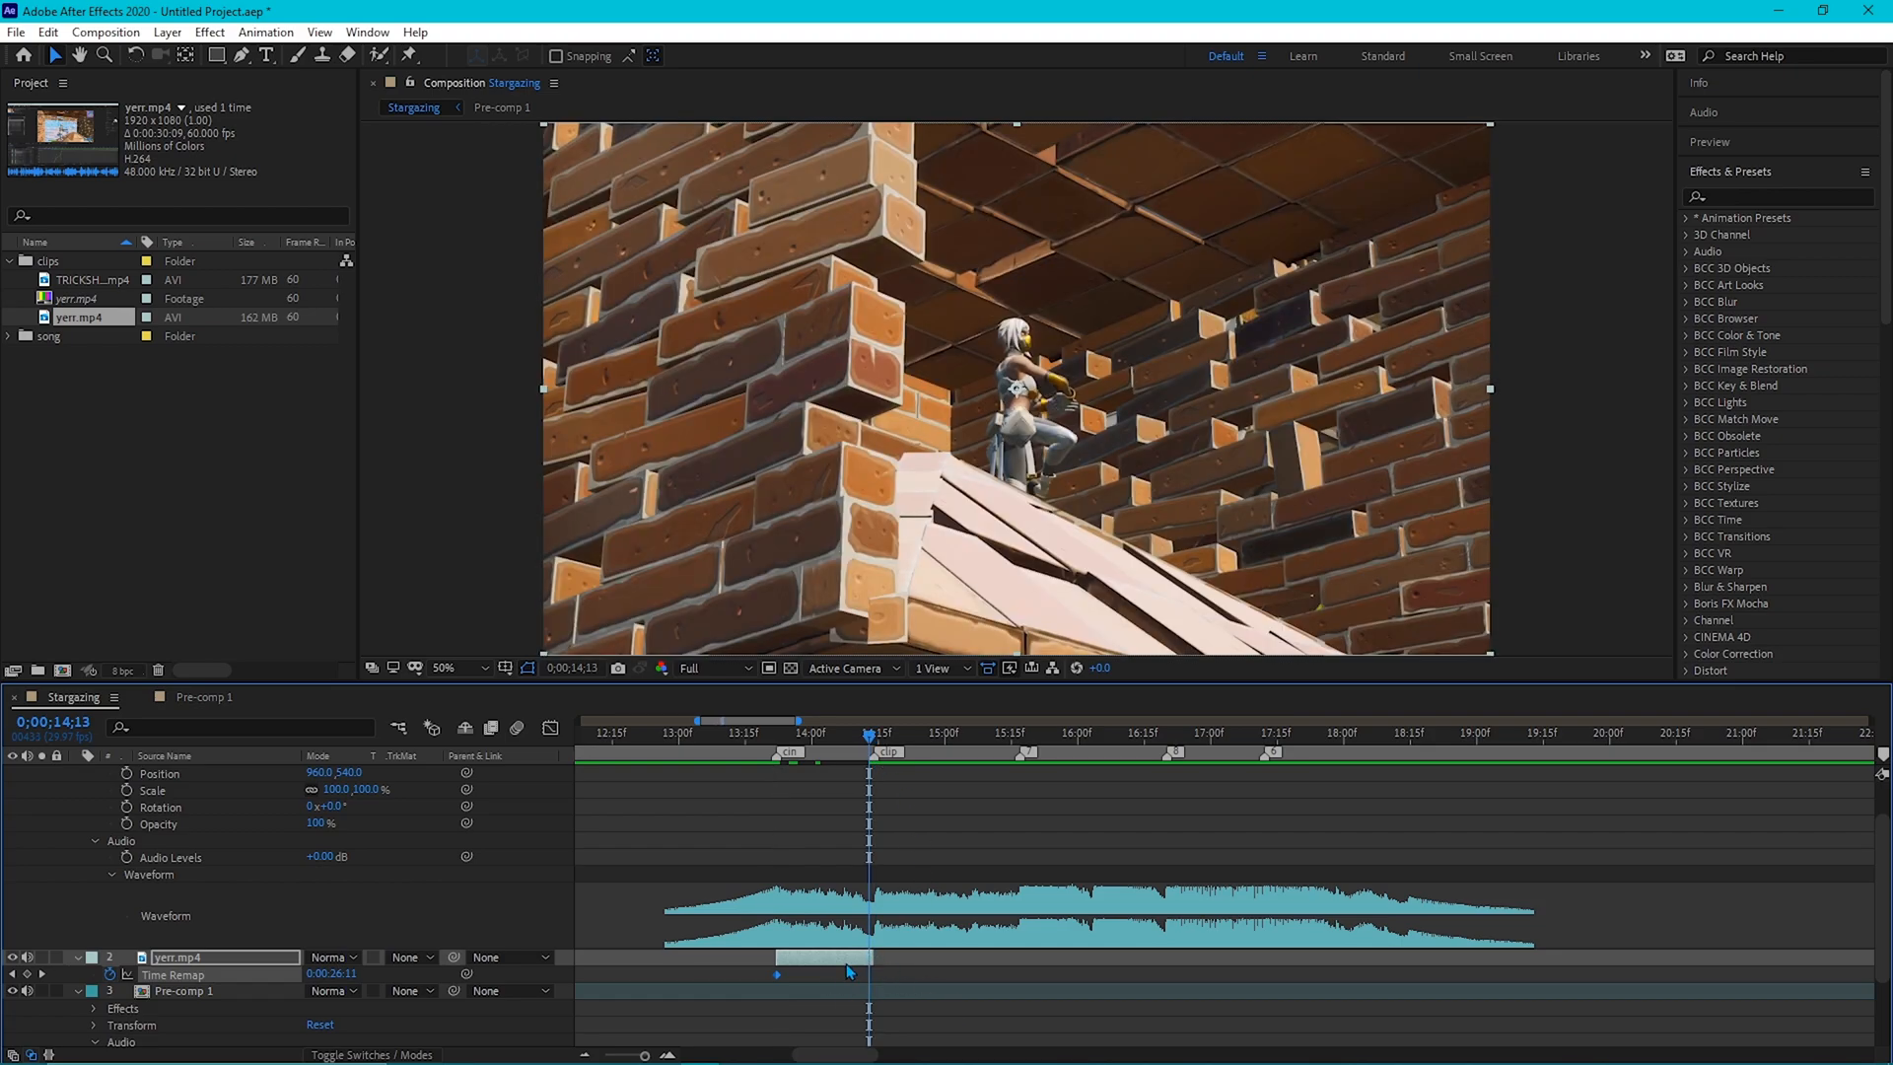
left_click_drag(331, 974, 442, 970)
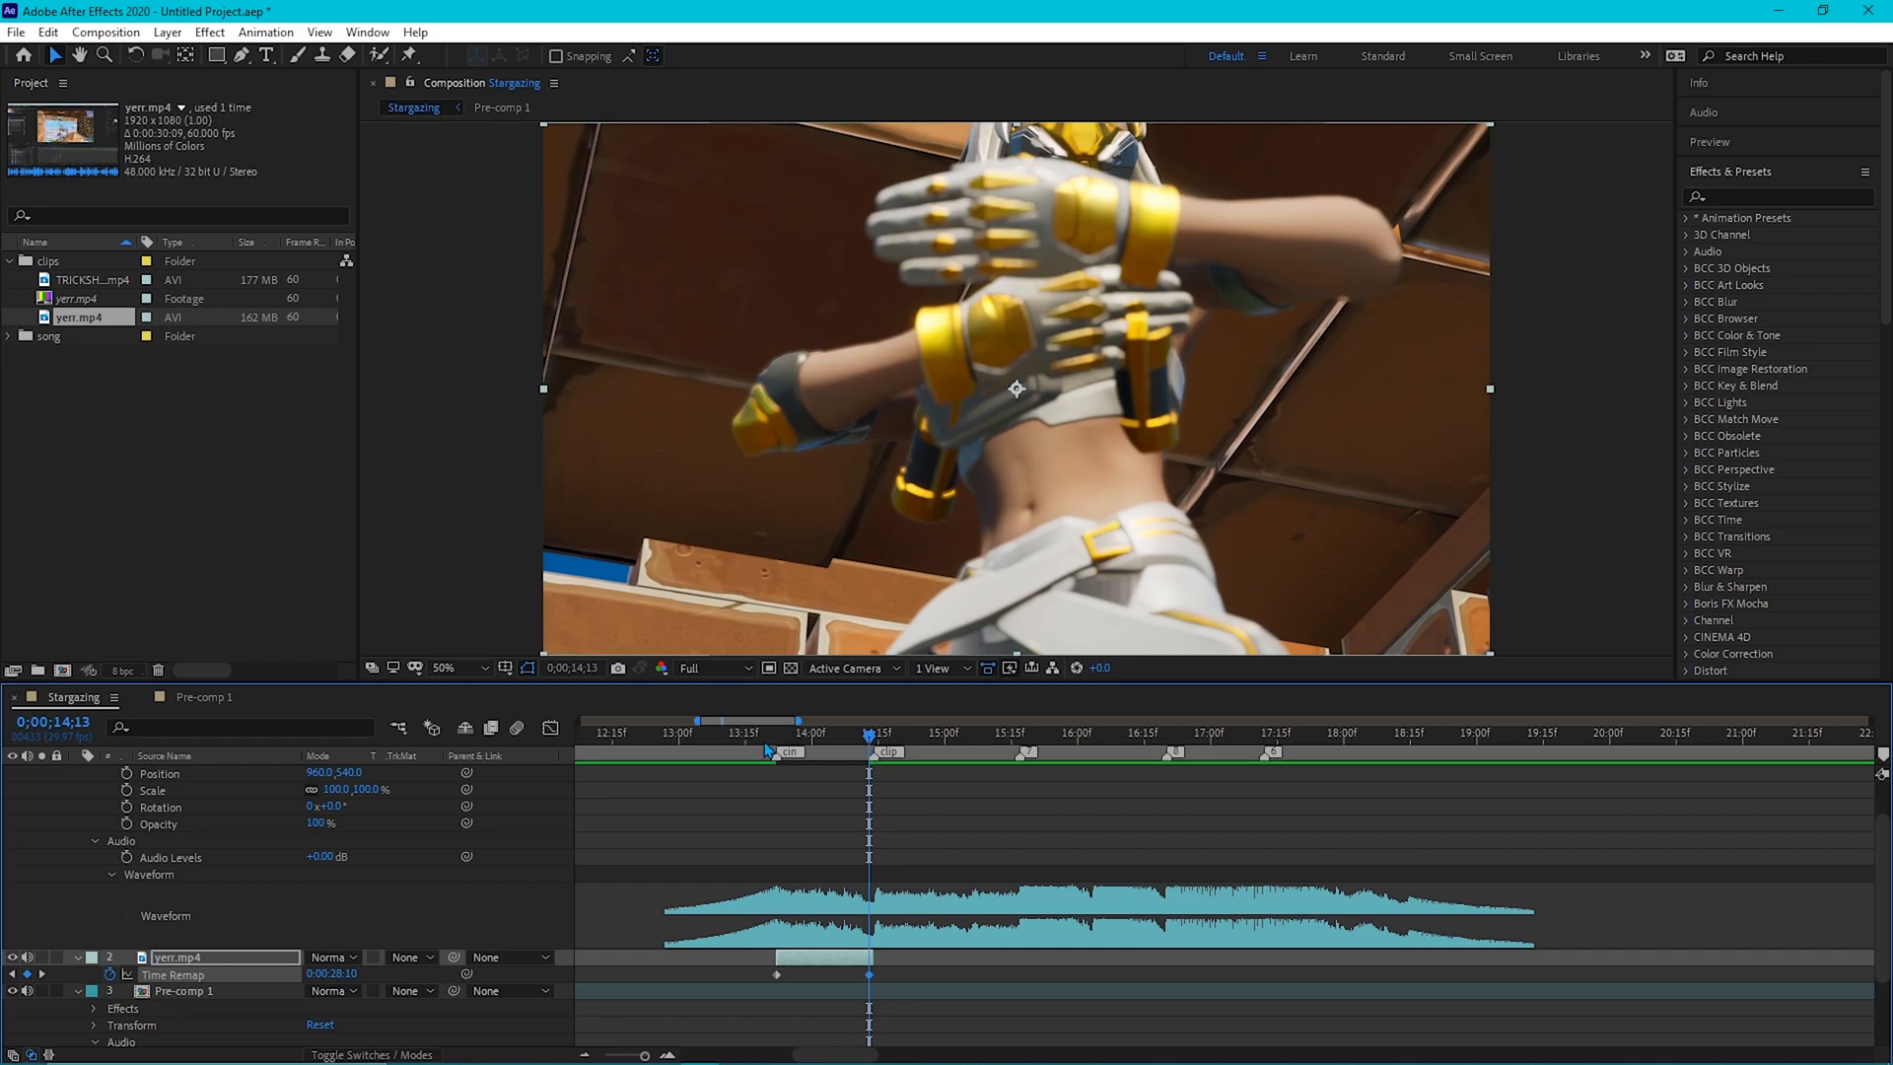
Apply Easy Ease to both Time Remap keyframes of yerr.mp4 and show their curve in the Graph Editor.
left_click(744, 735)
left_click_drag(766, 972, 888, 980)
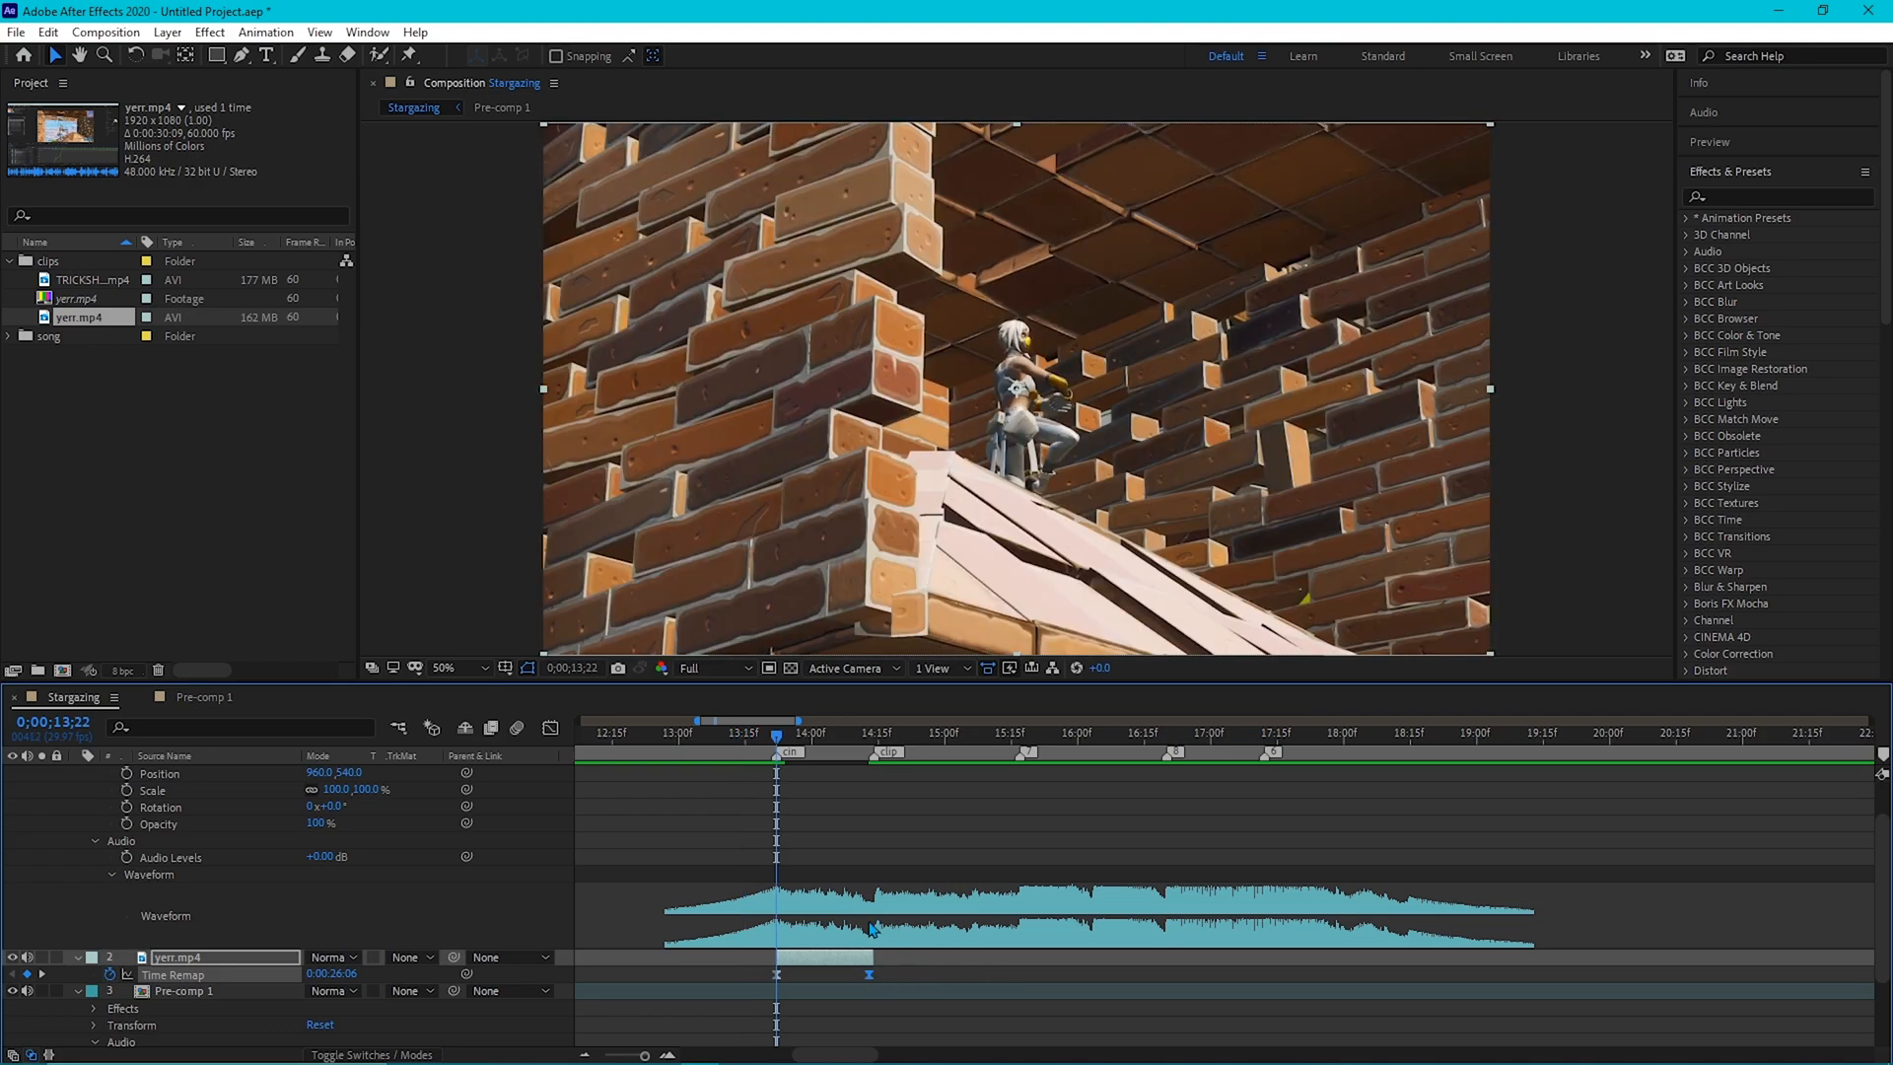
left_click(885, 978)
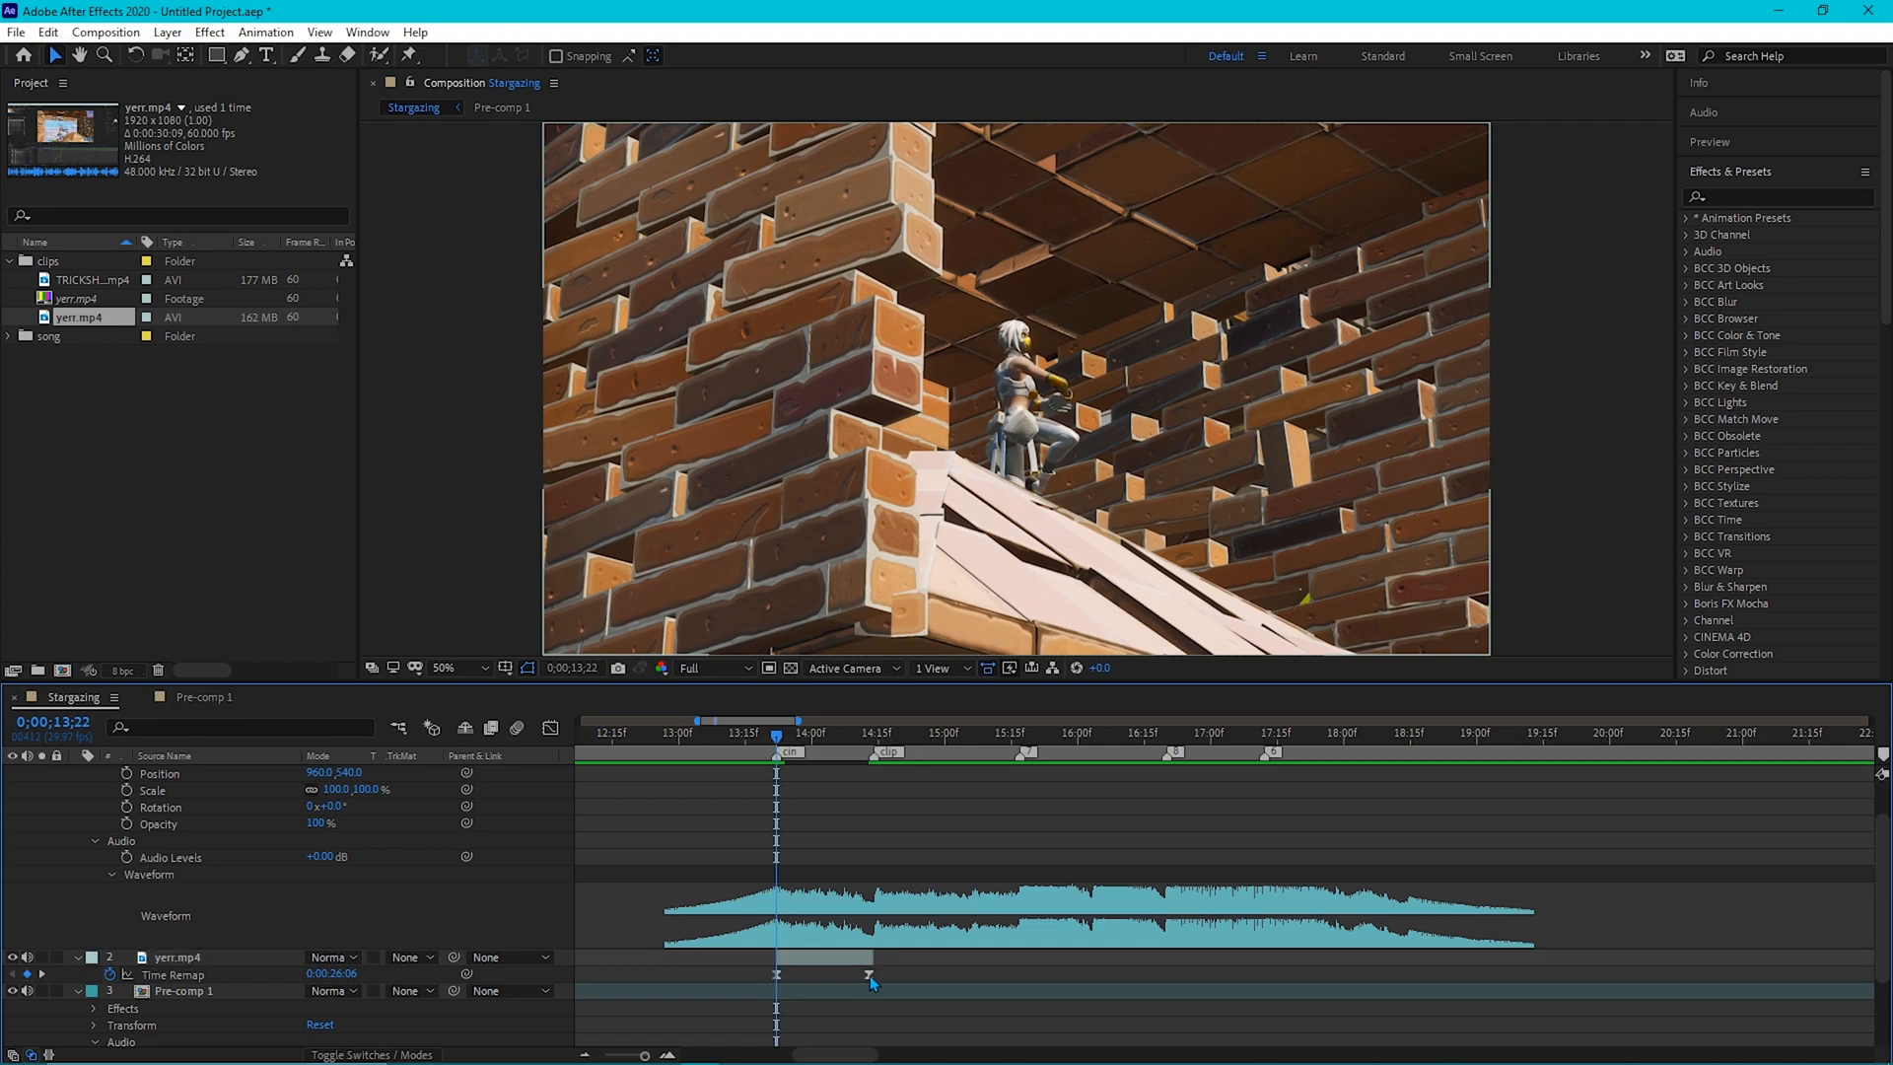
left_click(869, 974)
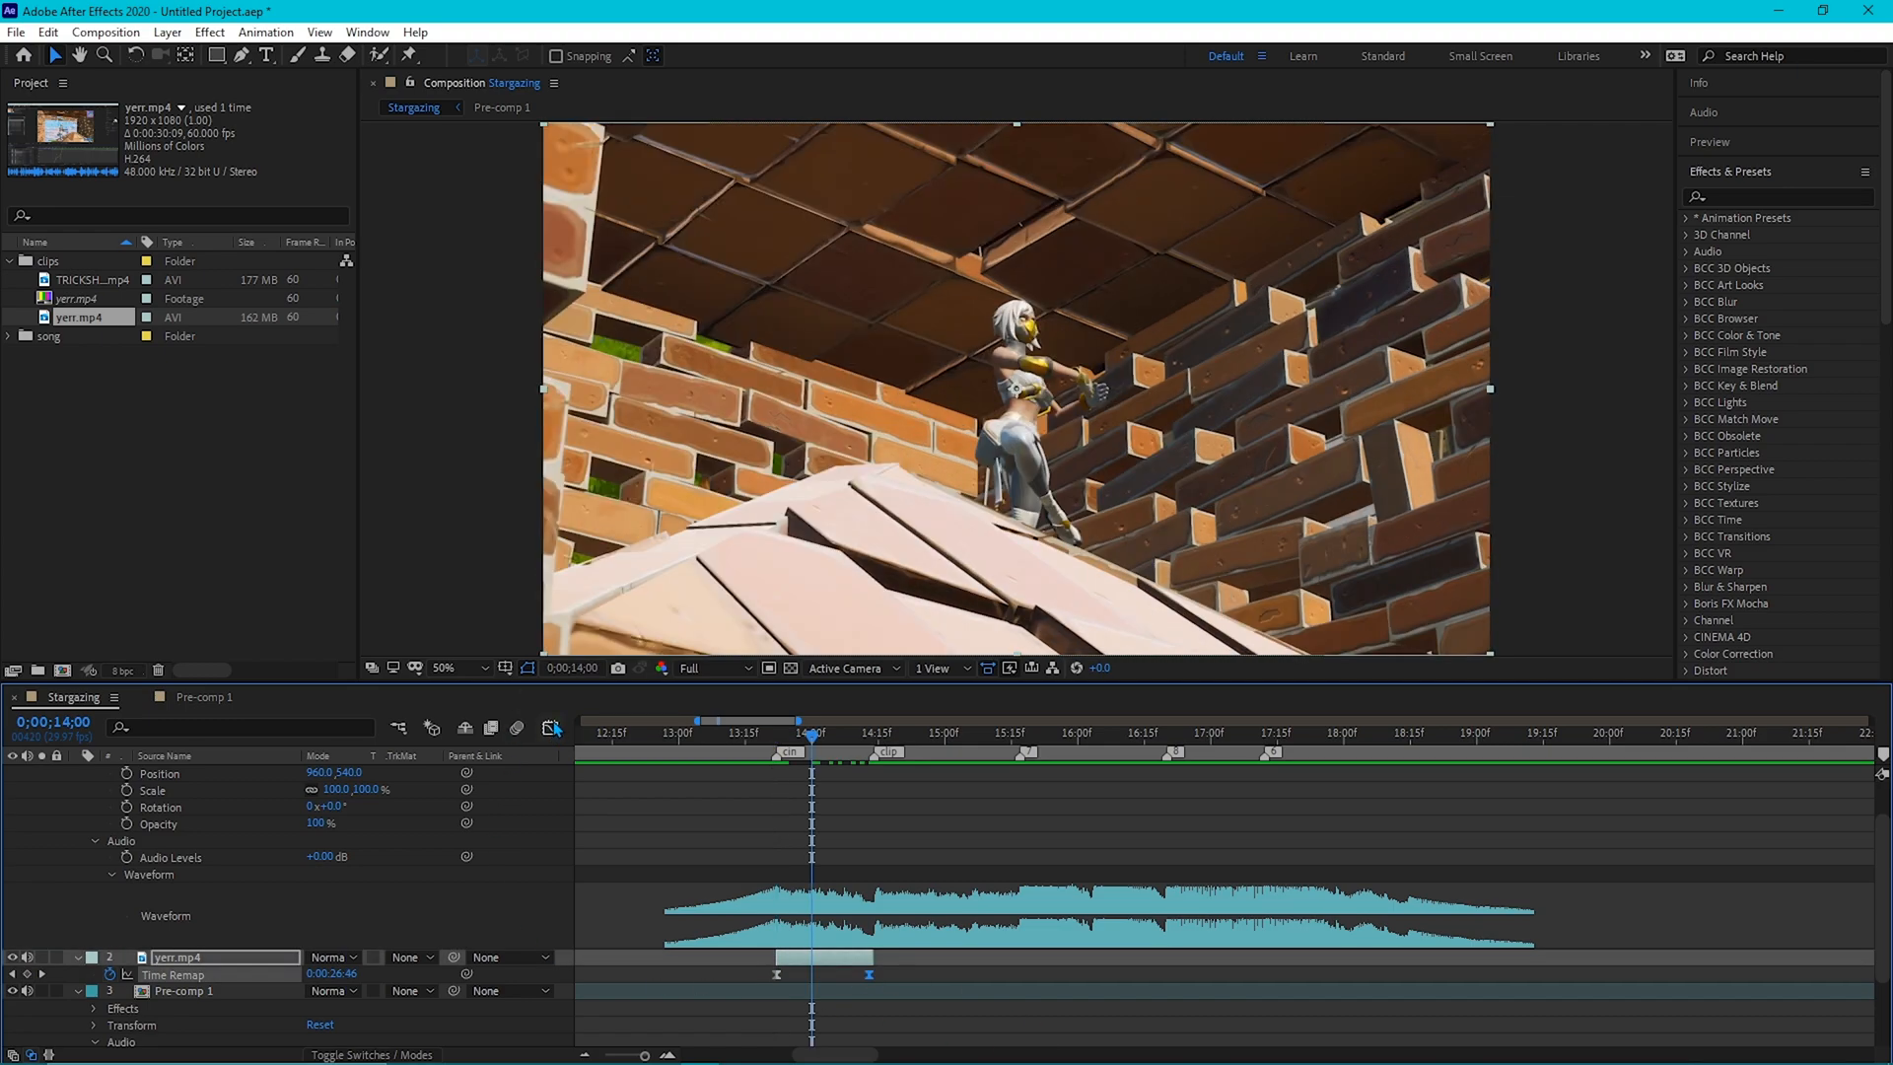
left_click(550, 729)
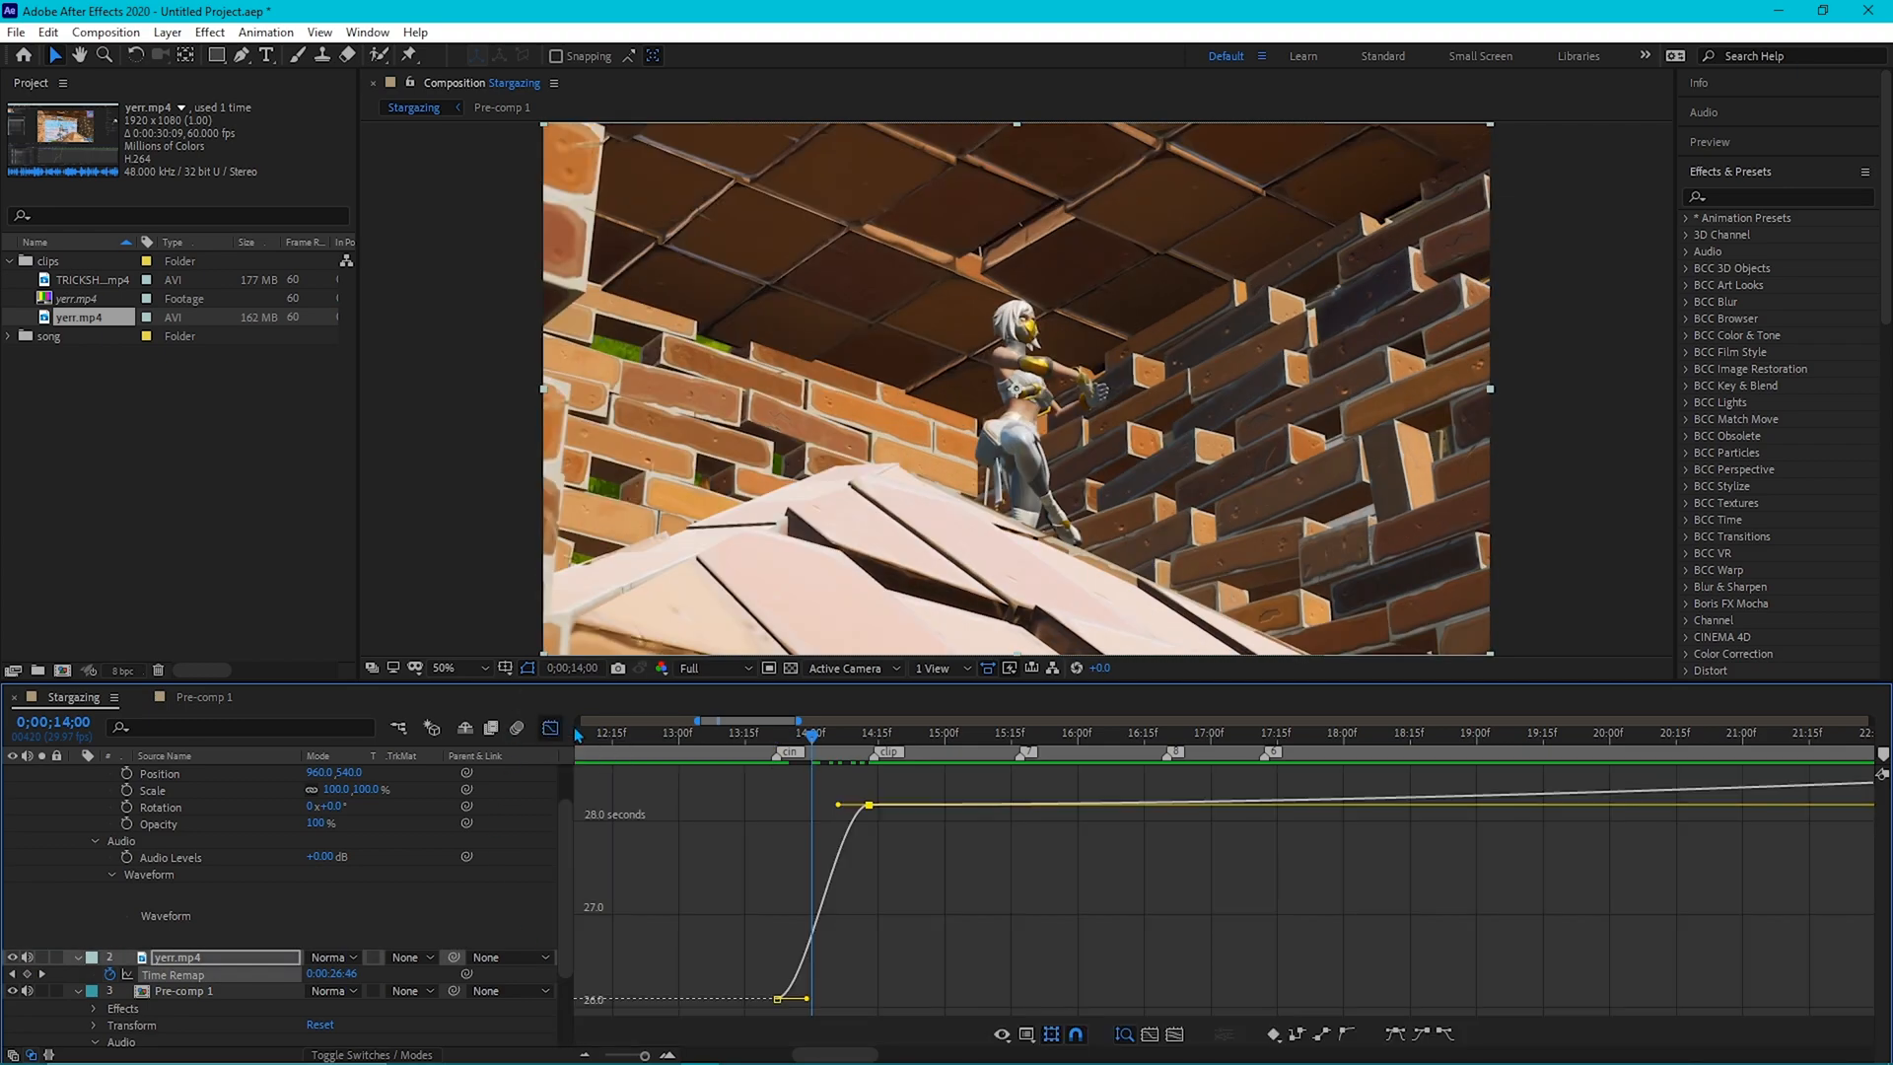
Raise the outgoing handle of the first Time Remap keyframe steeply so the clip starts fast.
left_click_drag(811, 734, 787, 826)
left_click(779, 999)
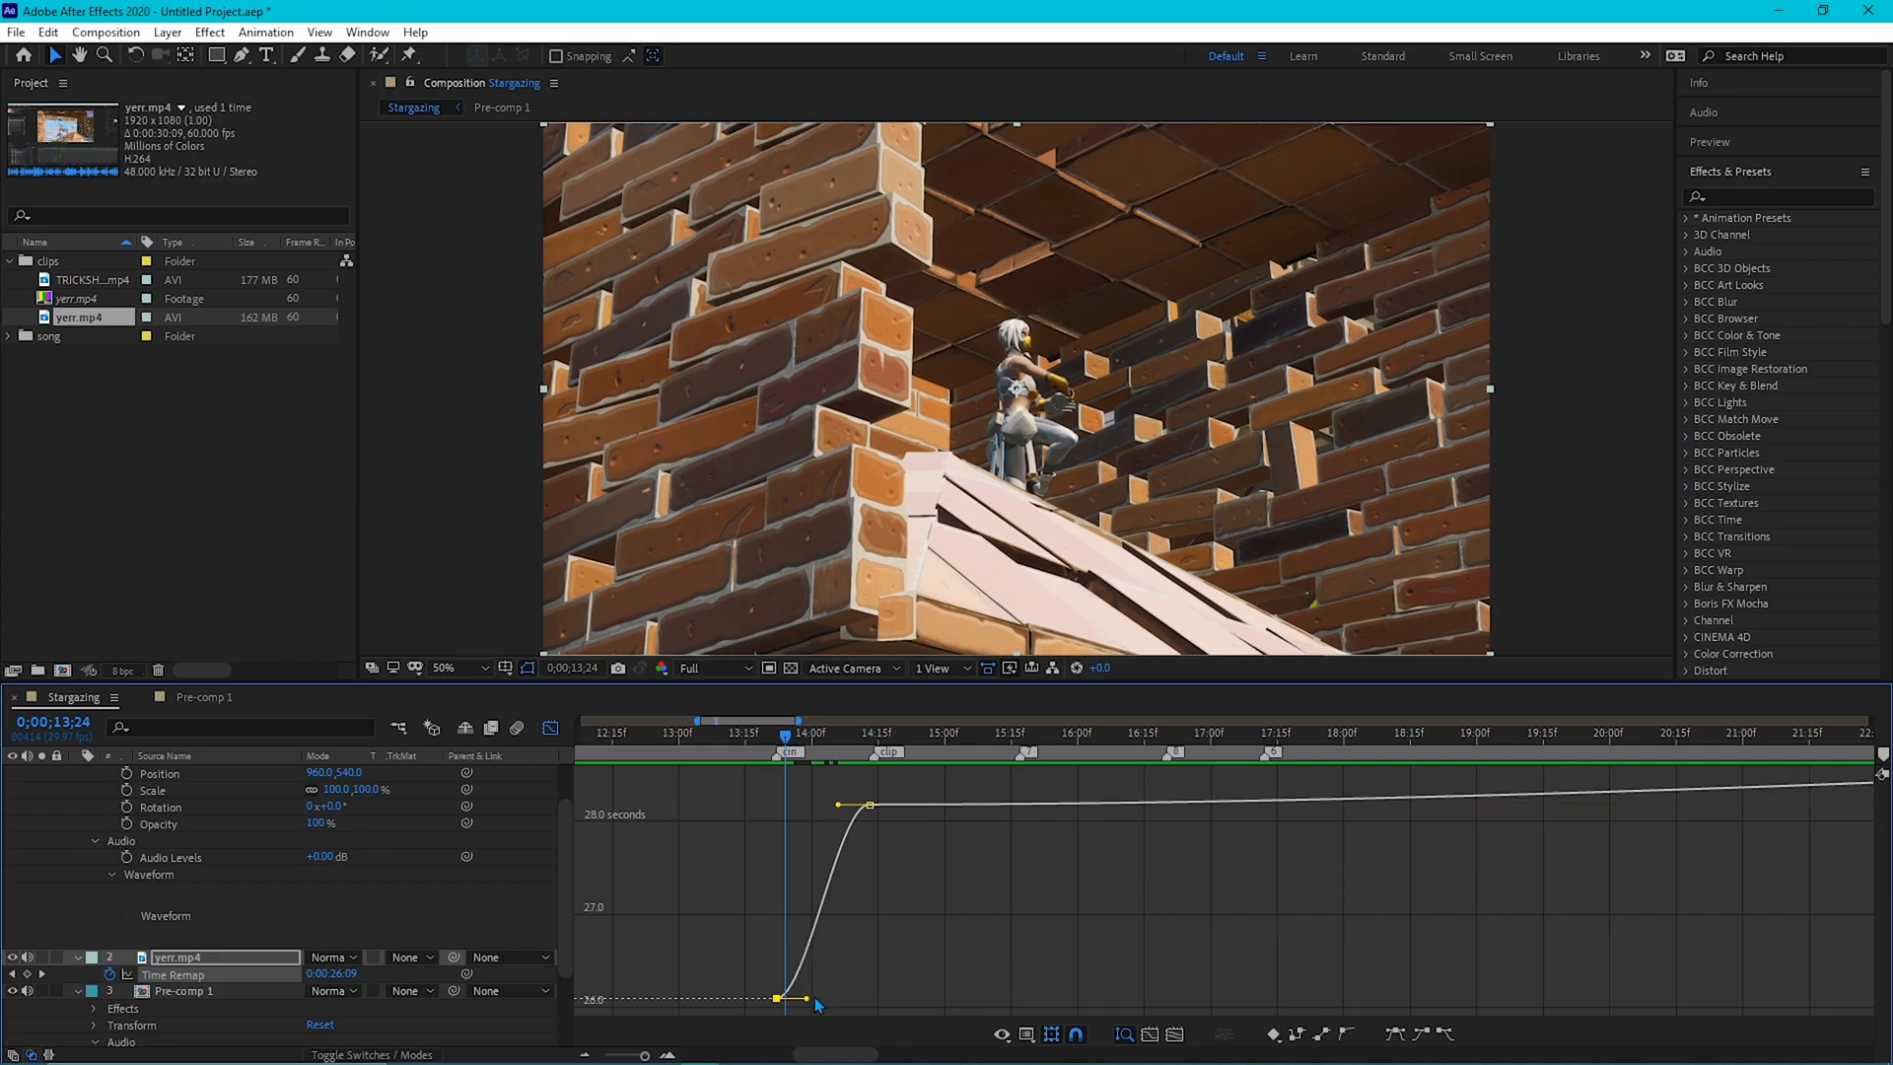
left_click_drag(807, 1004, 814, 860)
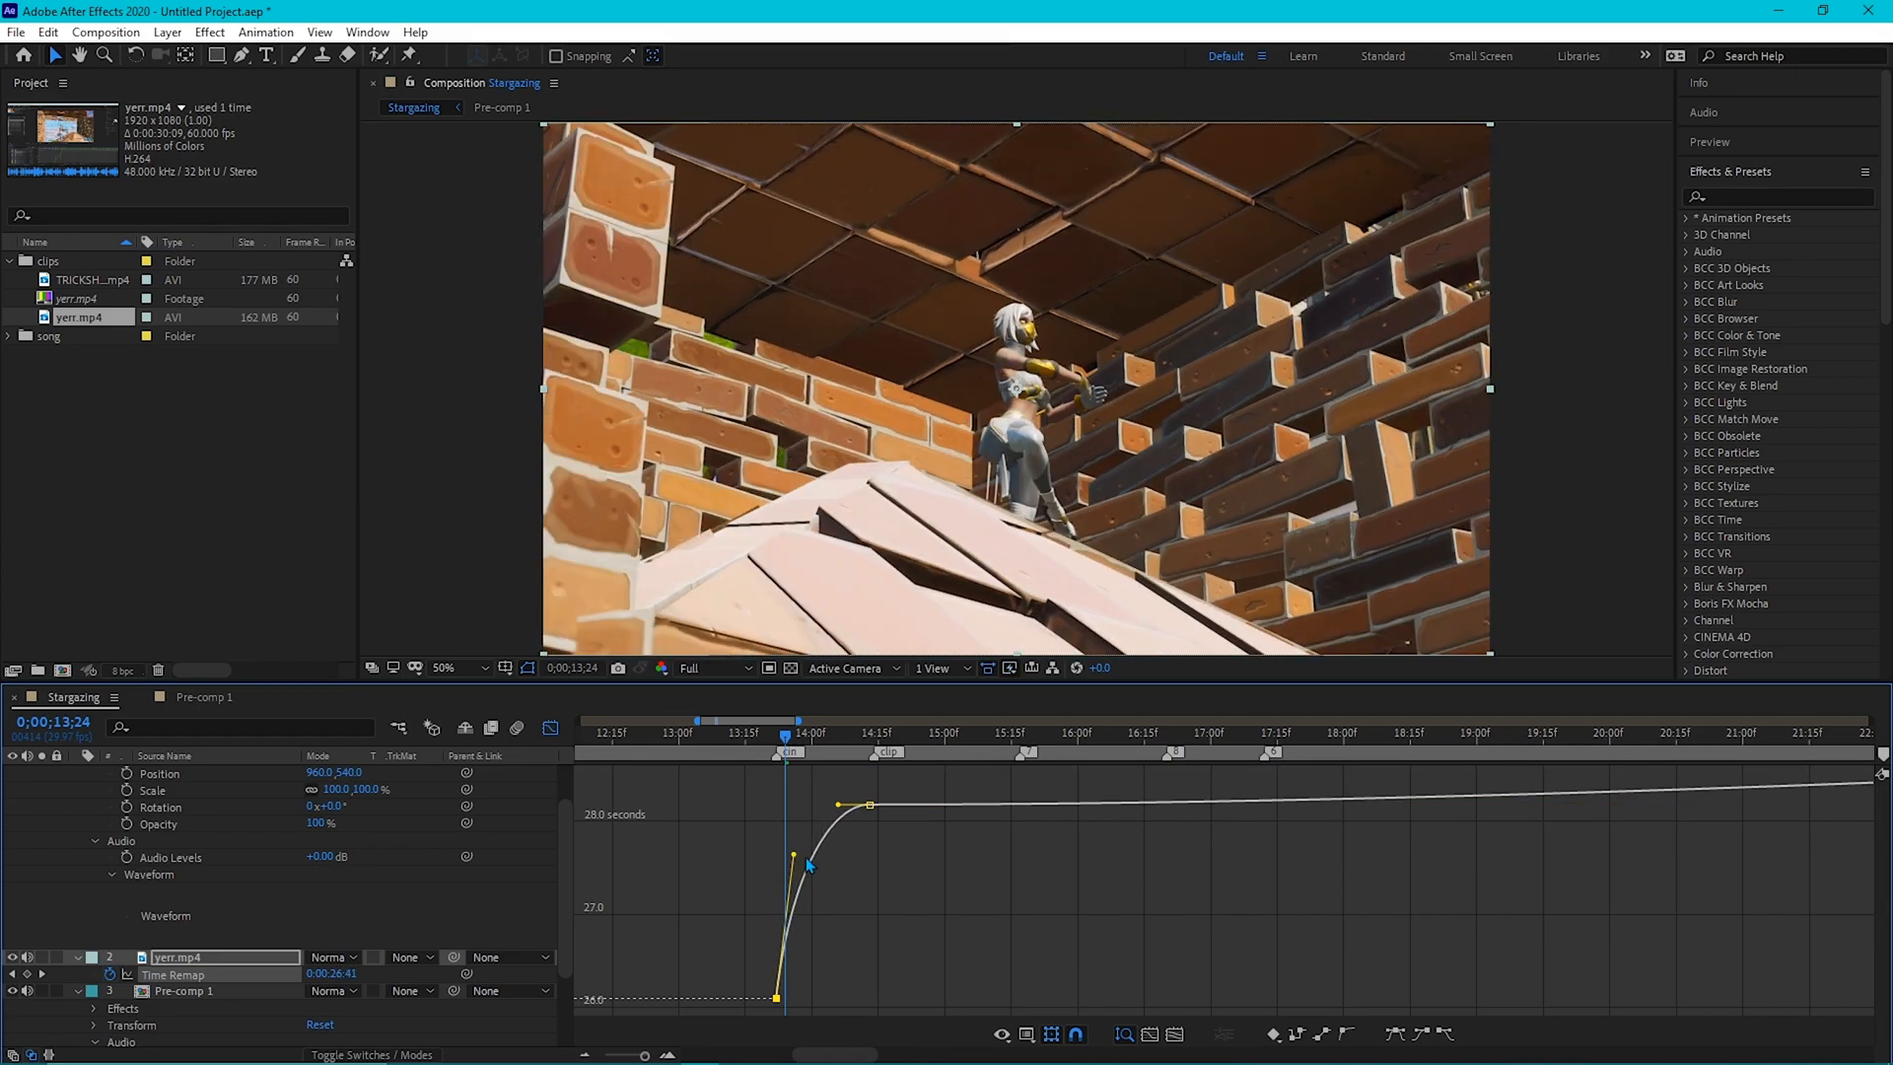
Pull the second keyframe's incoming handle steeply downward for a fast-slow-fast curve, and slightly shorten the first keyframe's handle.
left_click(668, 1055)
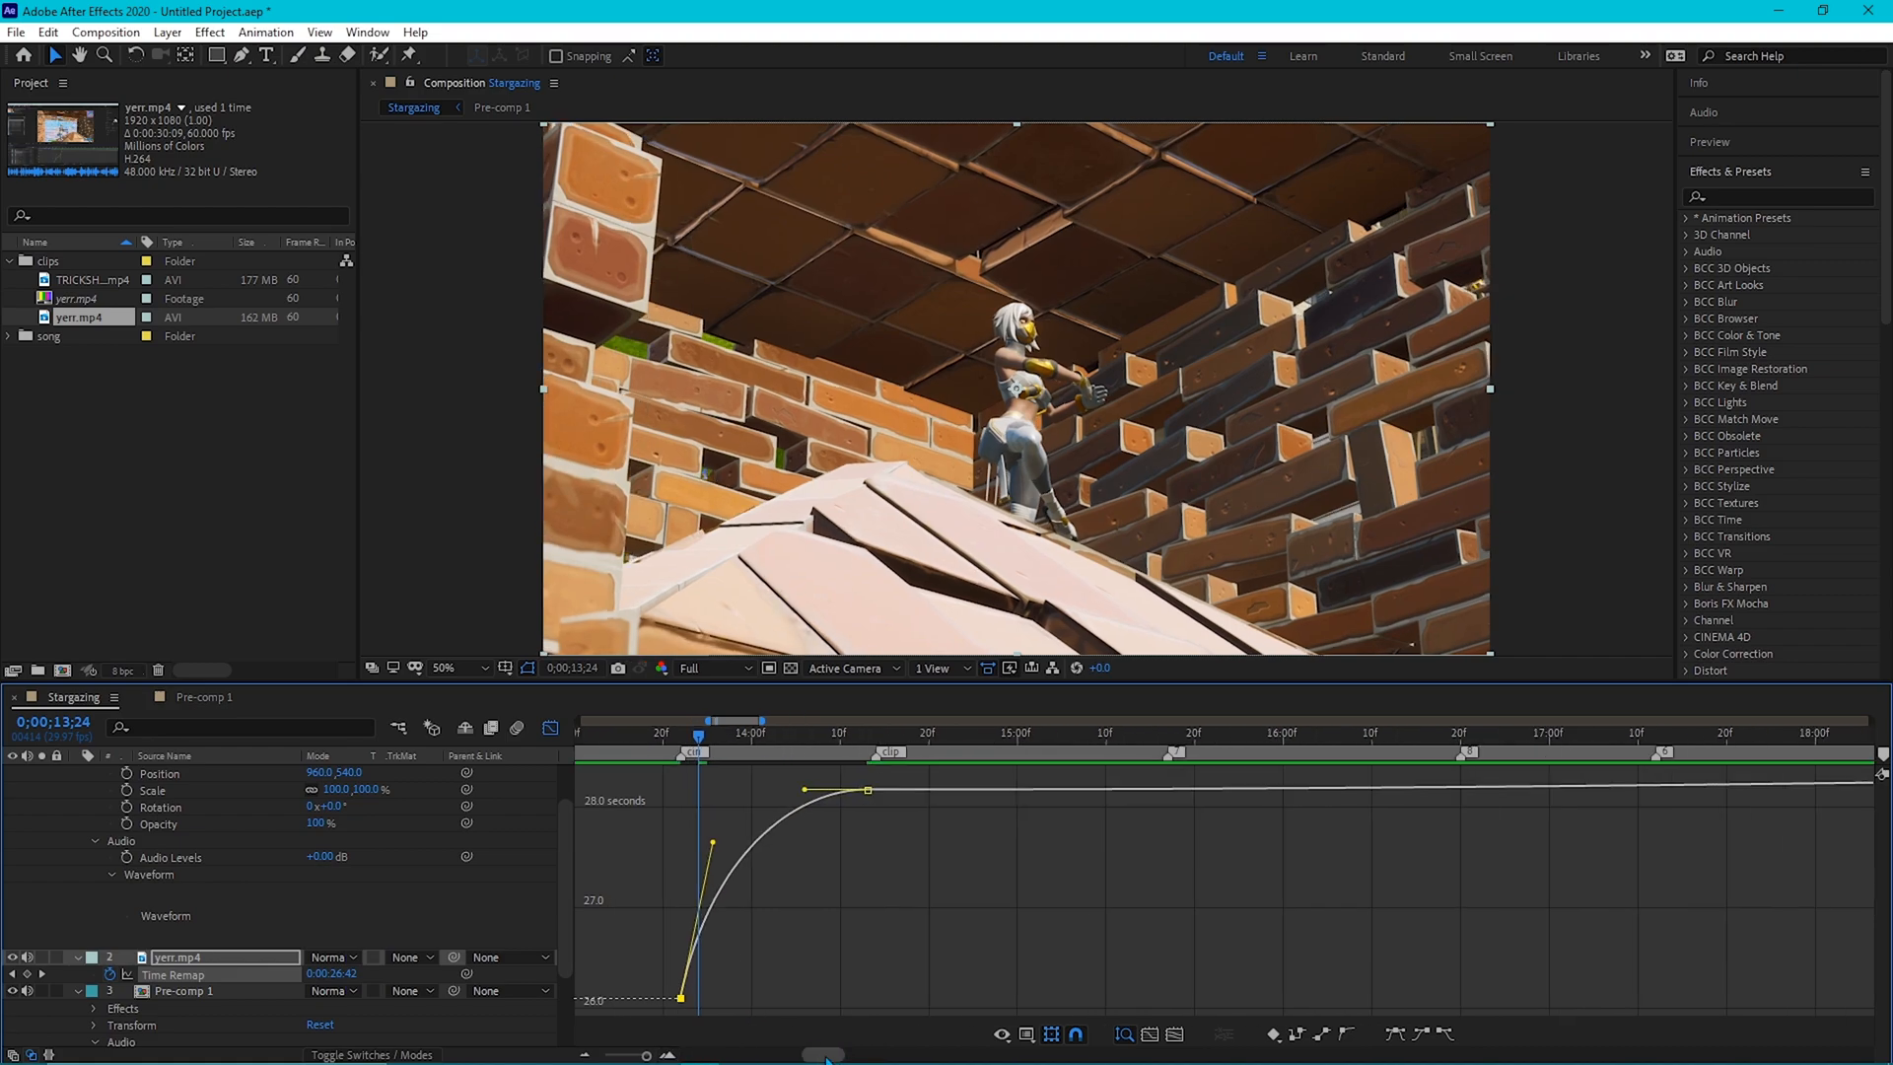
left_click_drag(757, 753, 737, 754)
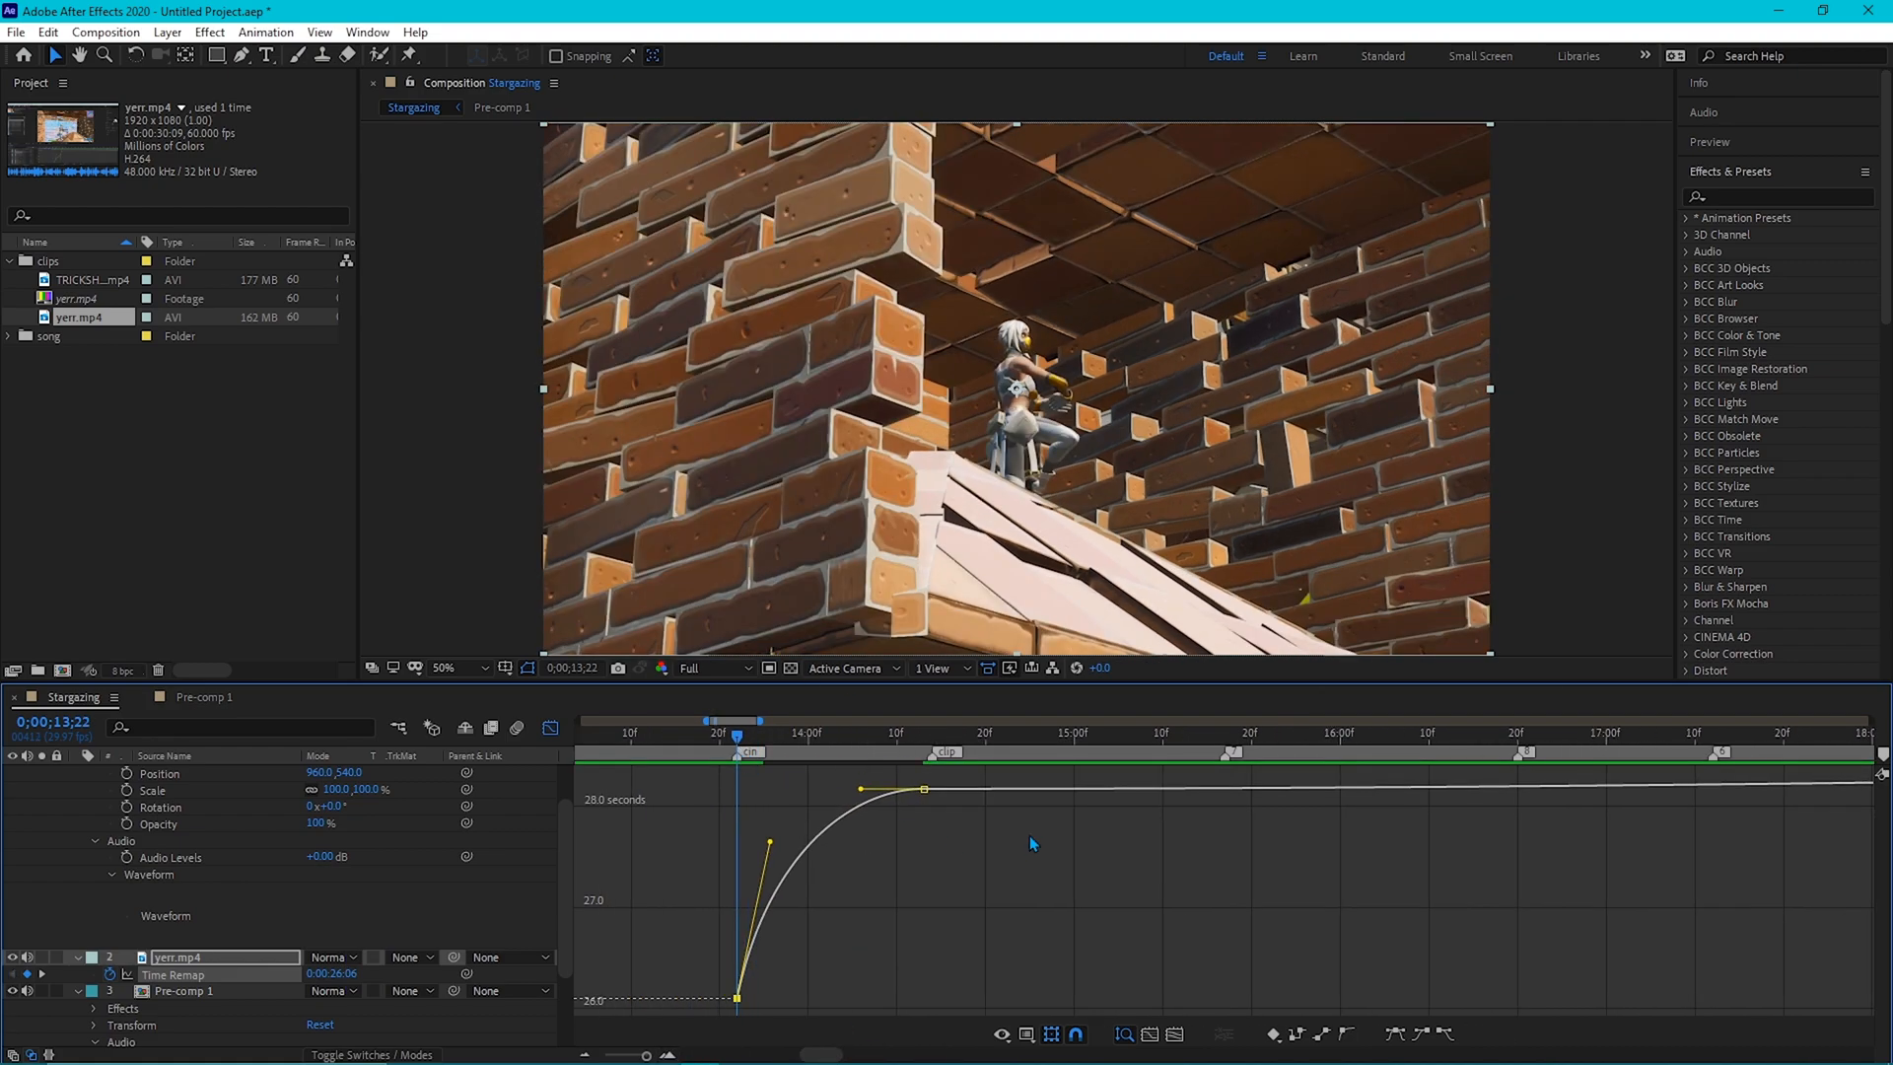
left_click_drag(859, 791, 900, 937)
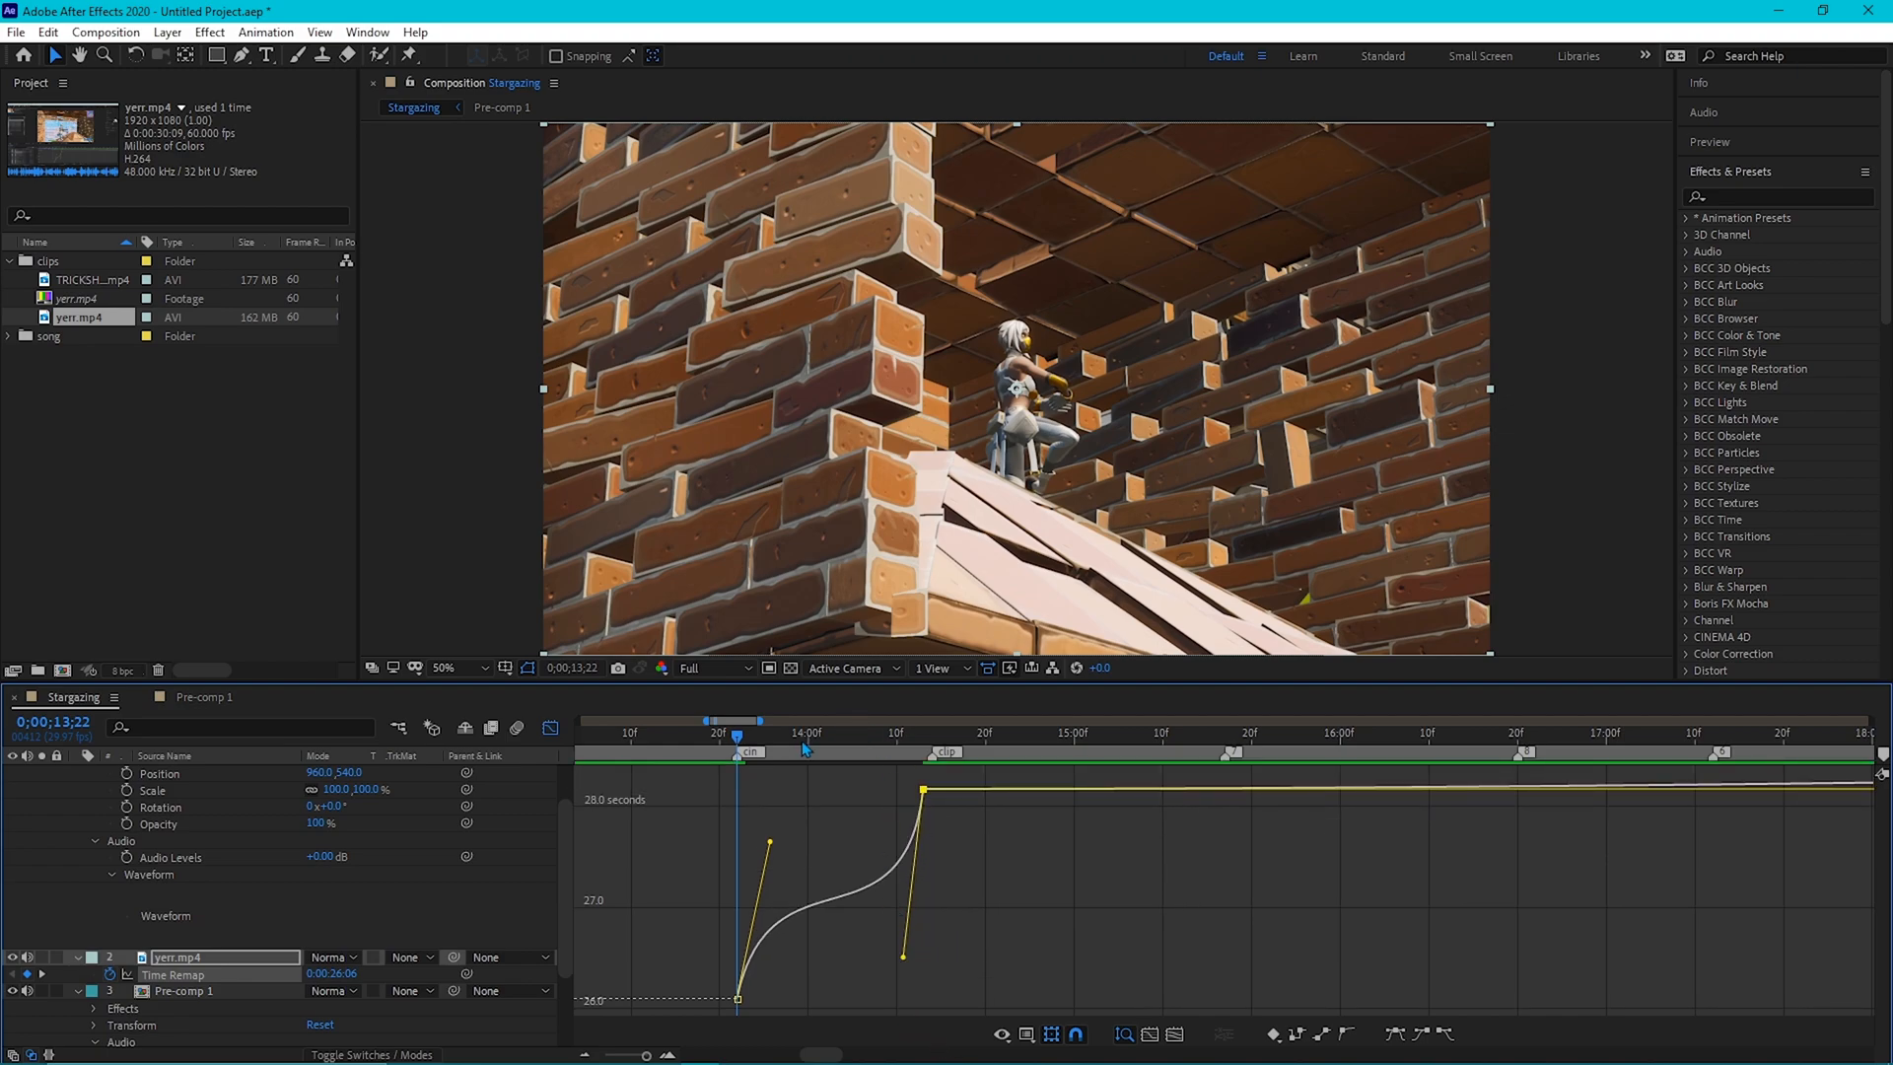
left_click(843, 746)
left_click_drag(770, 842, 763, 853)
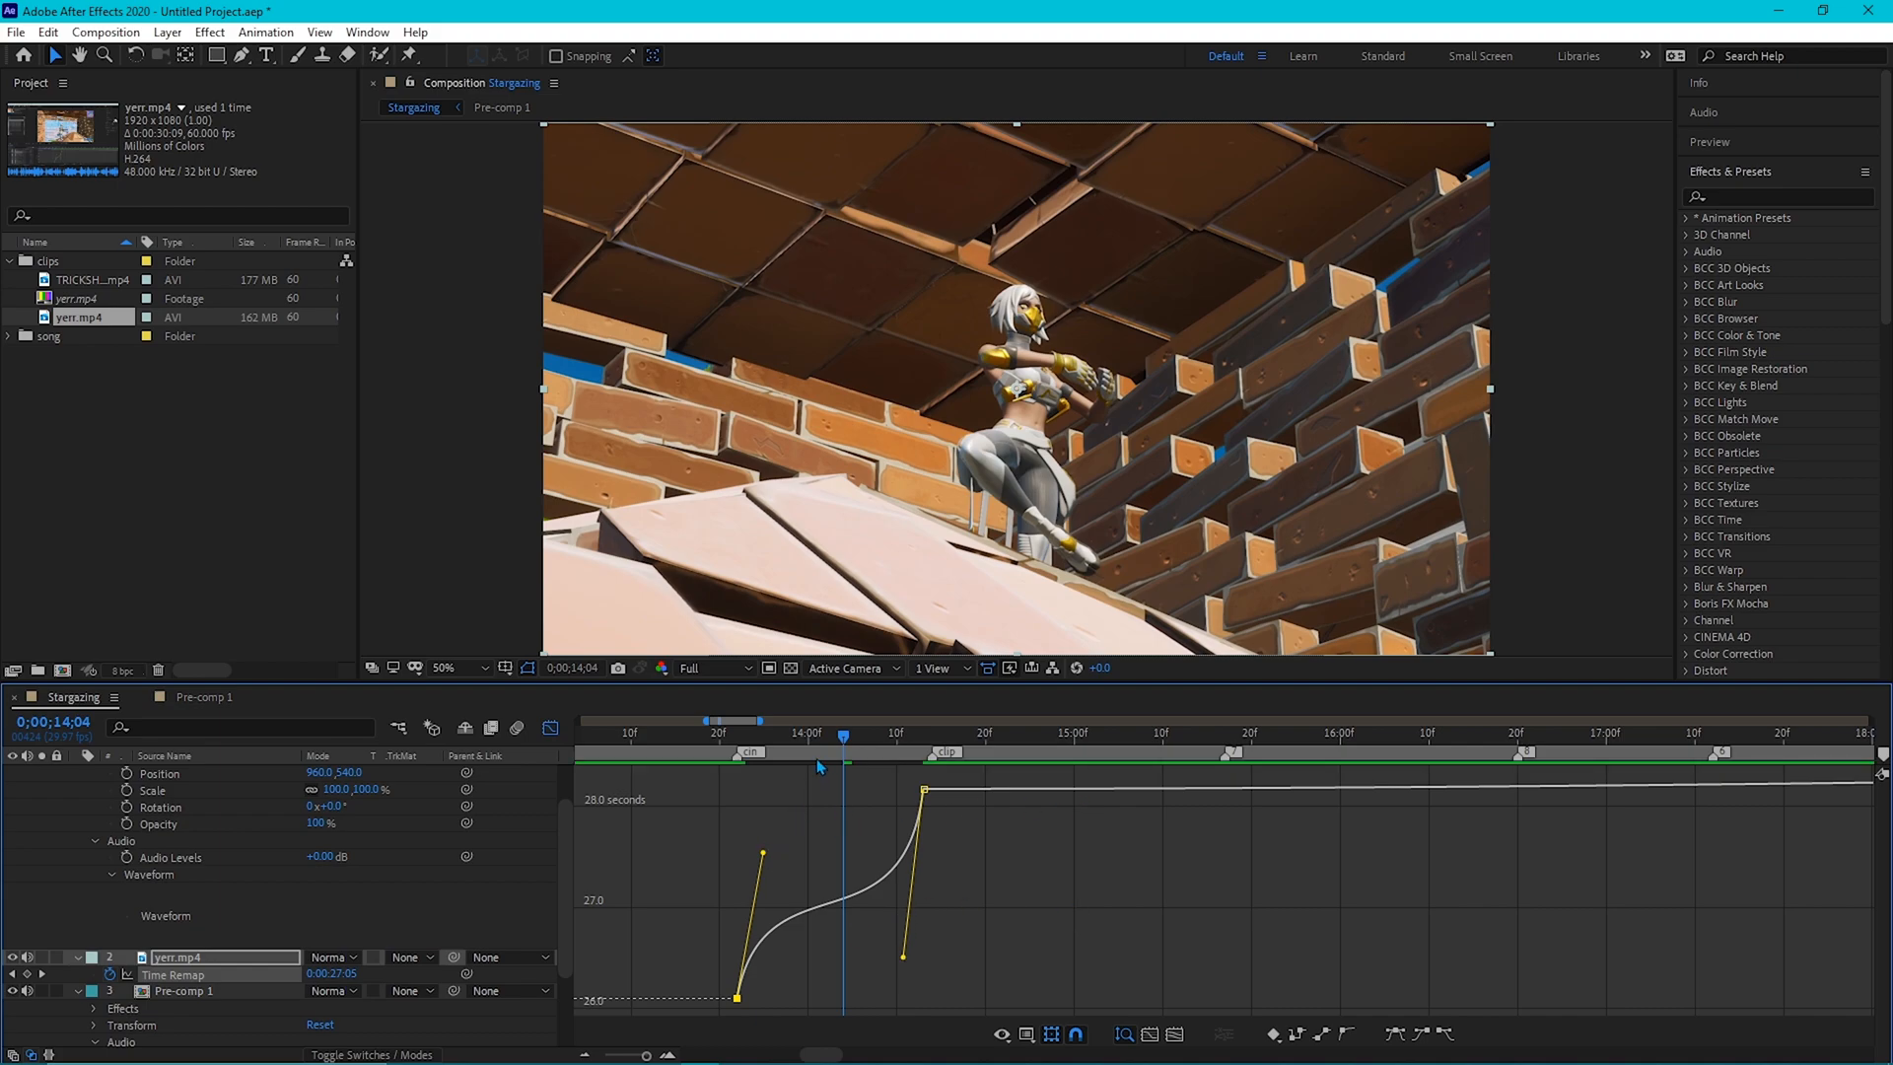
Fine-tune the yerr.mp4 Time Remap curve by slightly shortening both steep handles, checking the playback between adjustments.
left_click_drag(844, 741, 773, 773)
left_click_drag(905, 957, 908, 974)
left_click_drag(764, 854, 776, 828)
left_click_drag(789, 749, 737, 928)
key("space")
left_click_drag(776, 828, 763, 861)
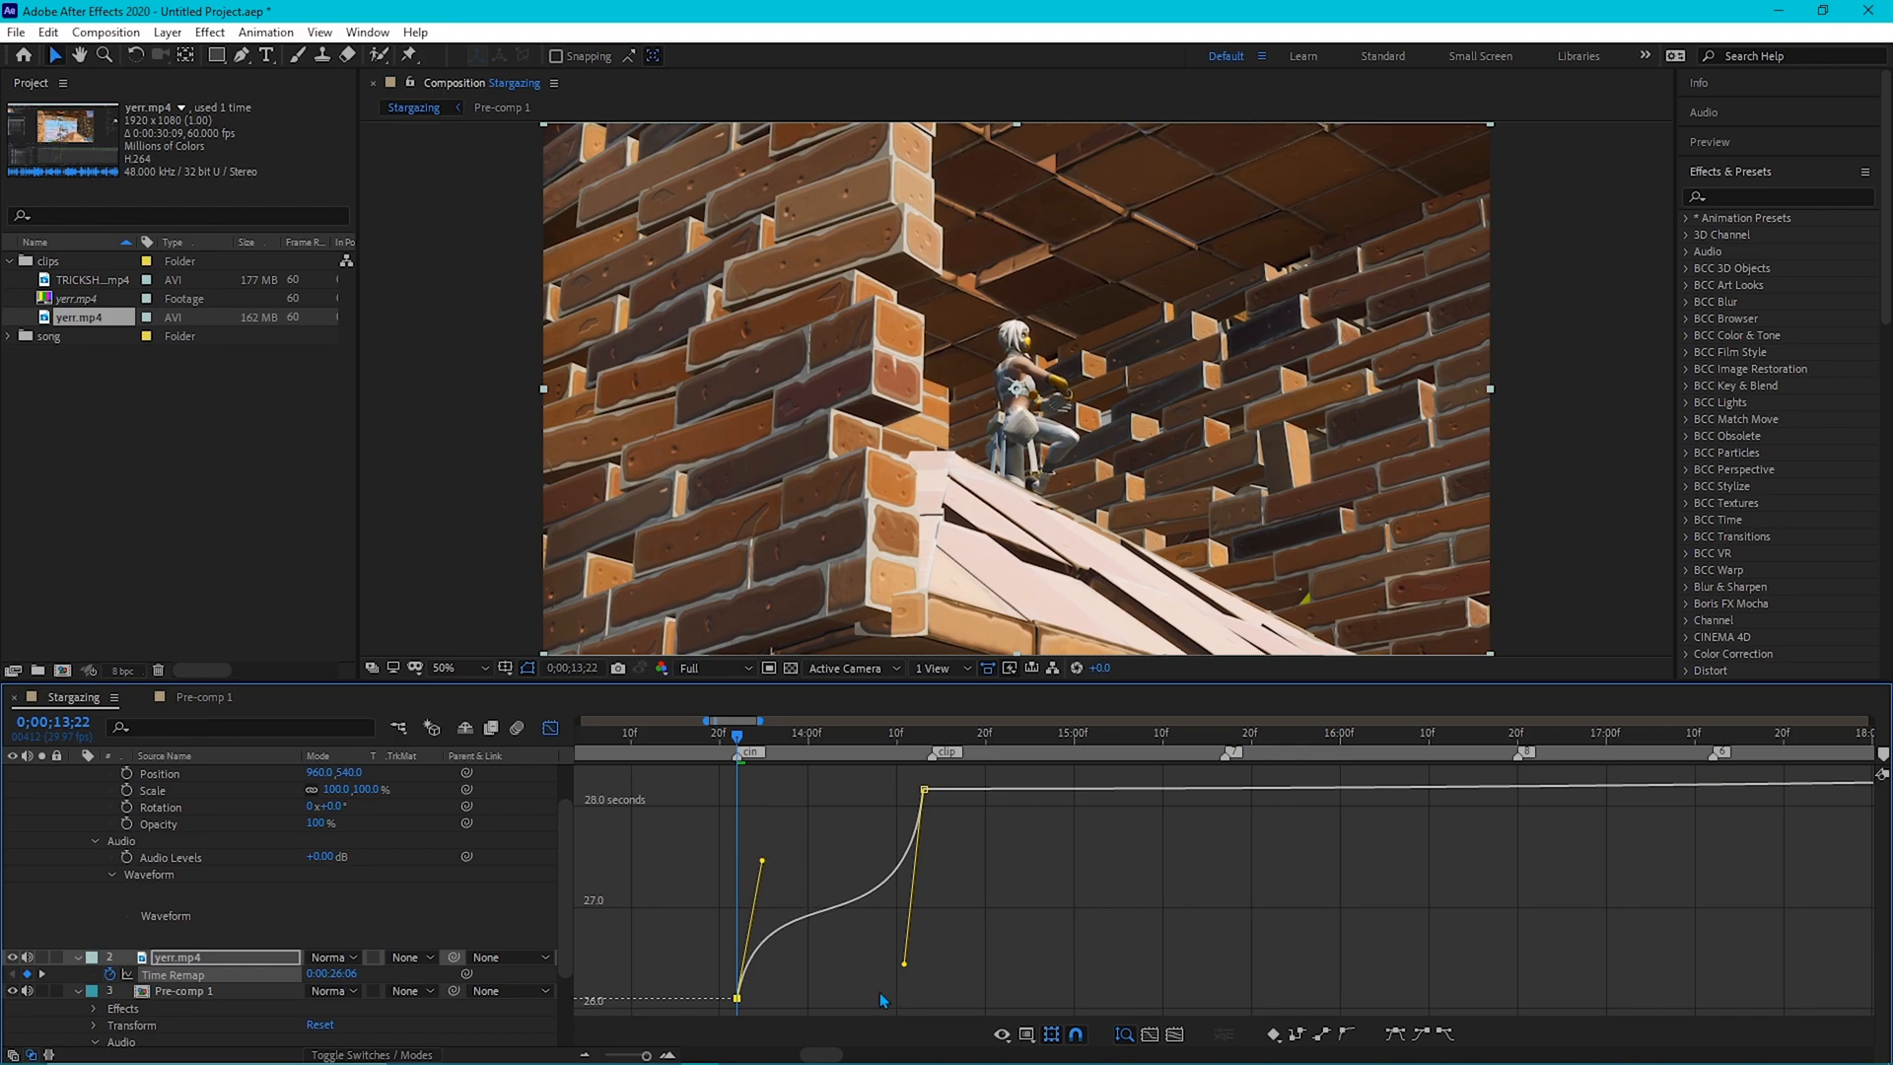
left_click_drag(904, 963, 905, 949)
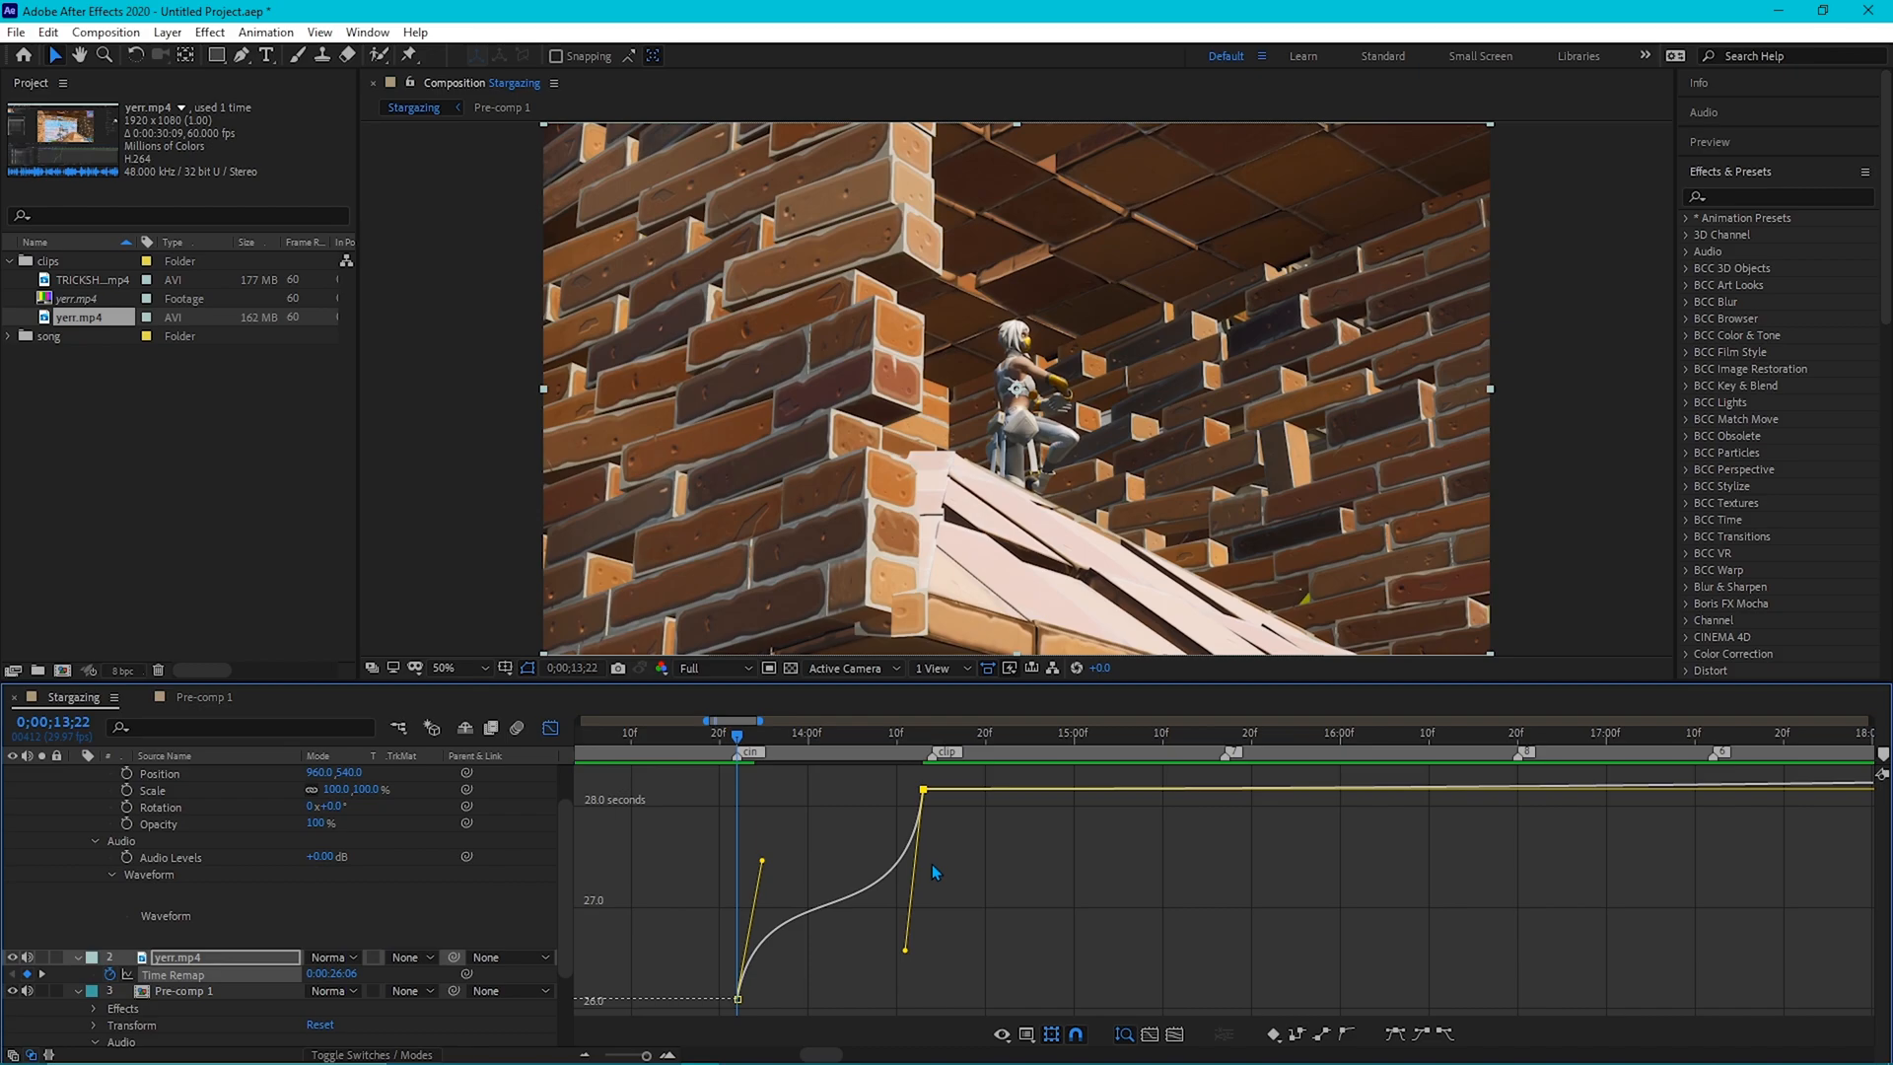
Preview the yerr.mp4 speed ramp against the song from 0;00;13;22 and return from the Graph Editor to the layer bars.
key("space")
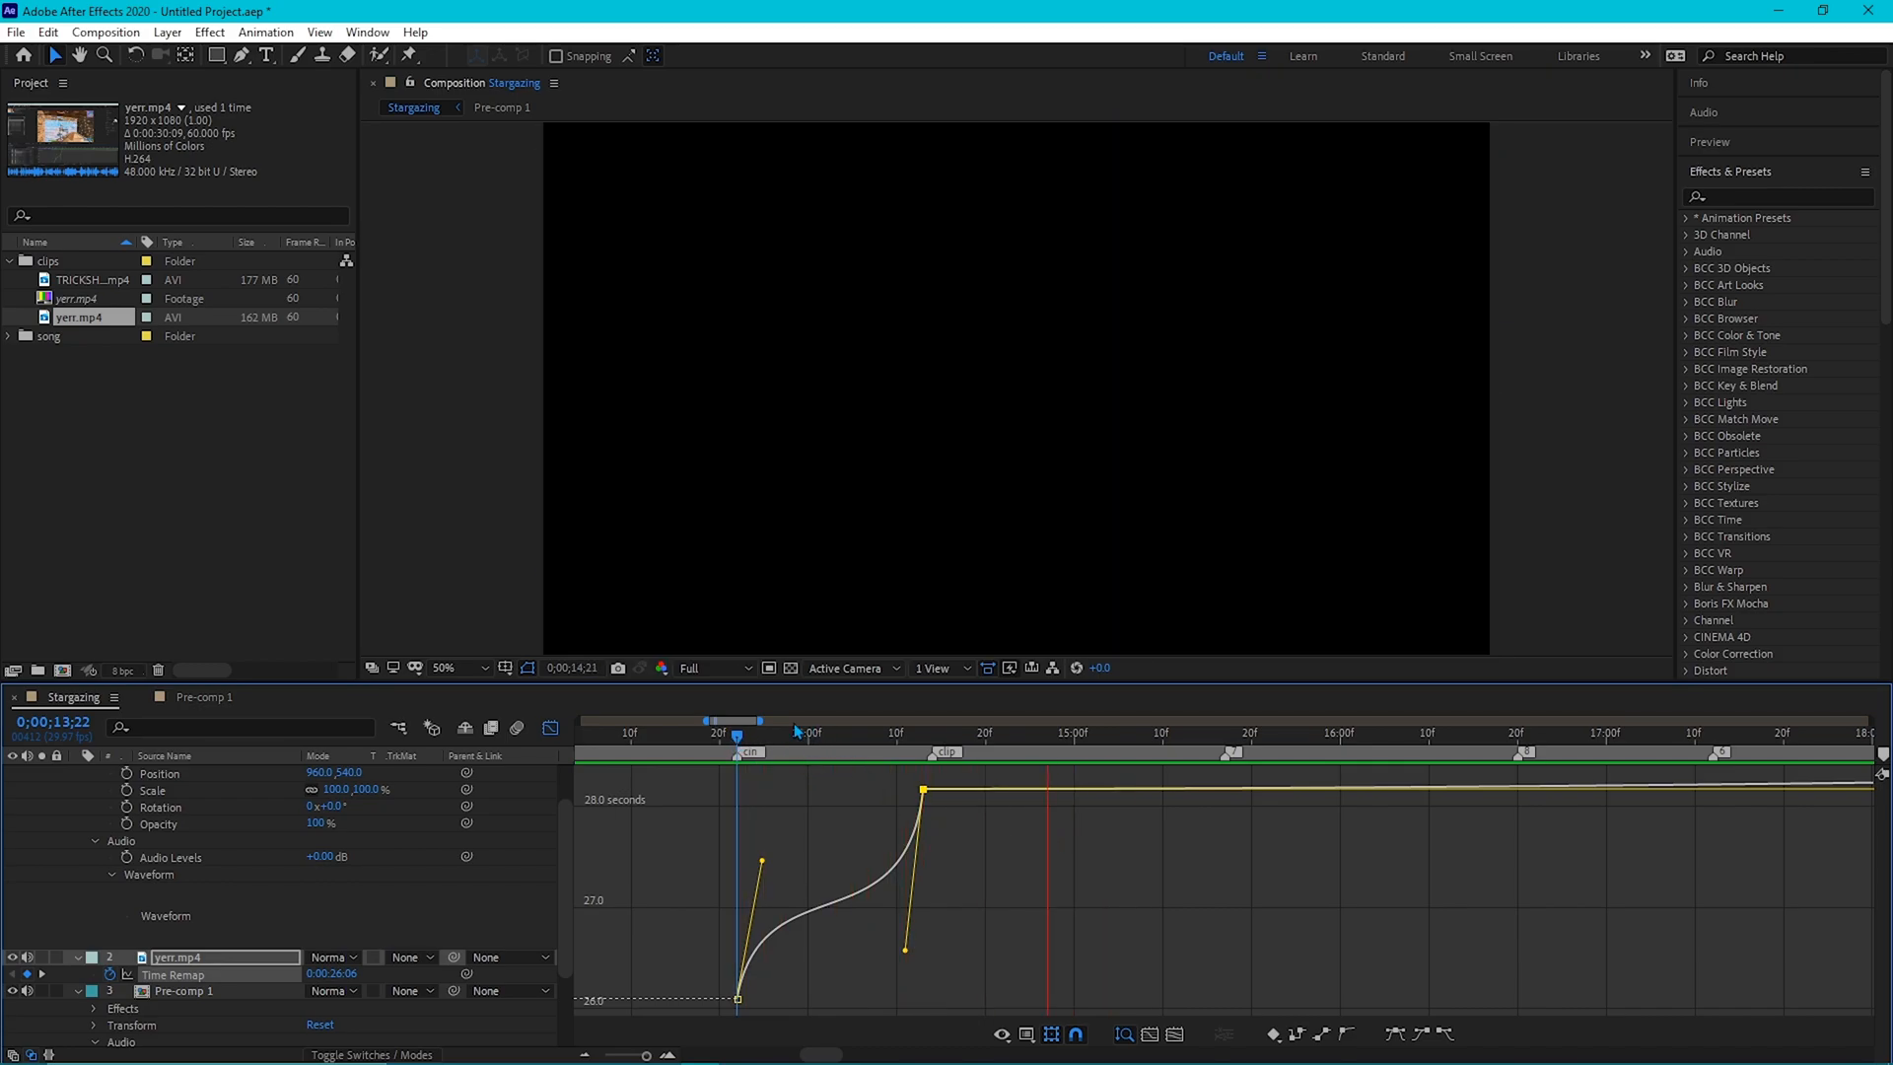
left_click_drag(739, 737, 738, 801)
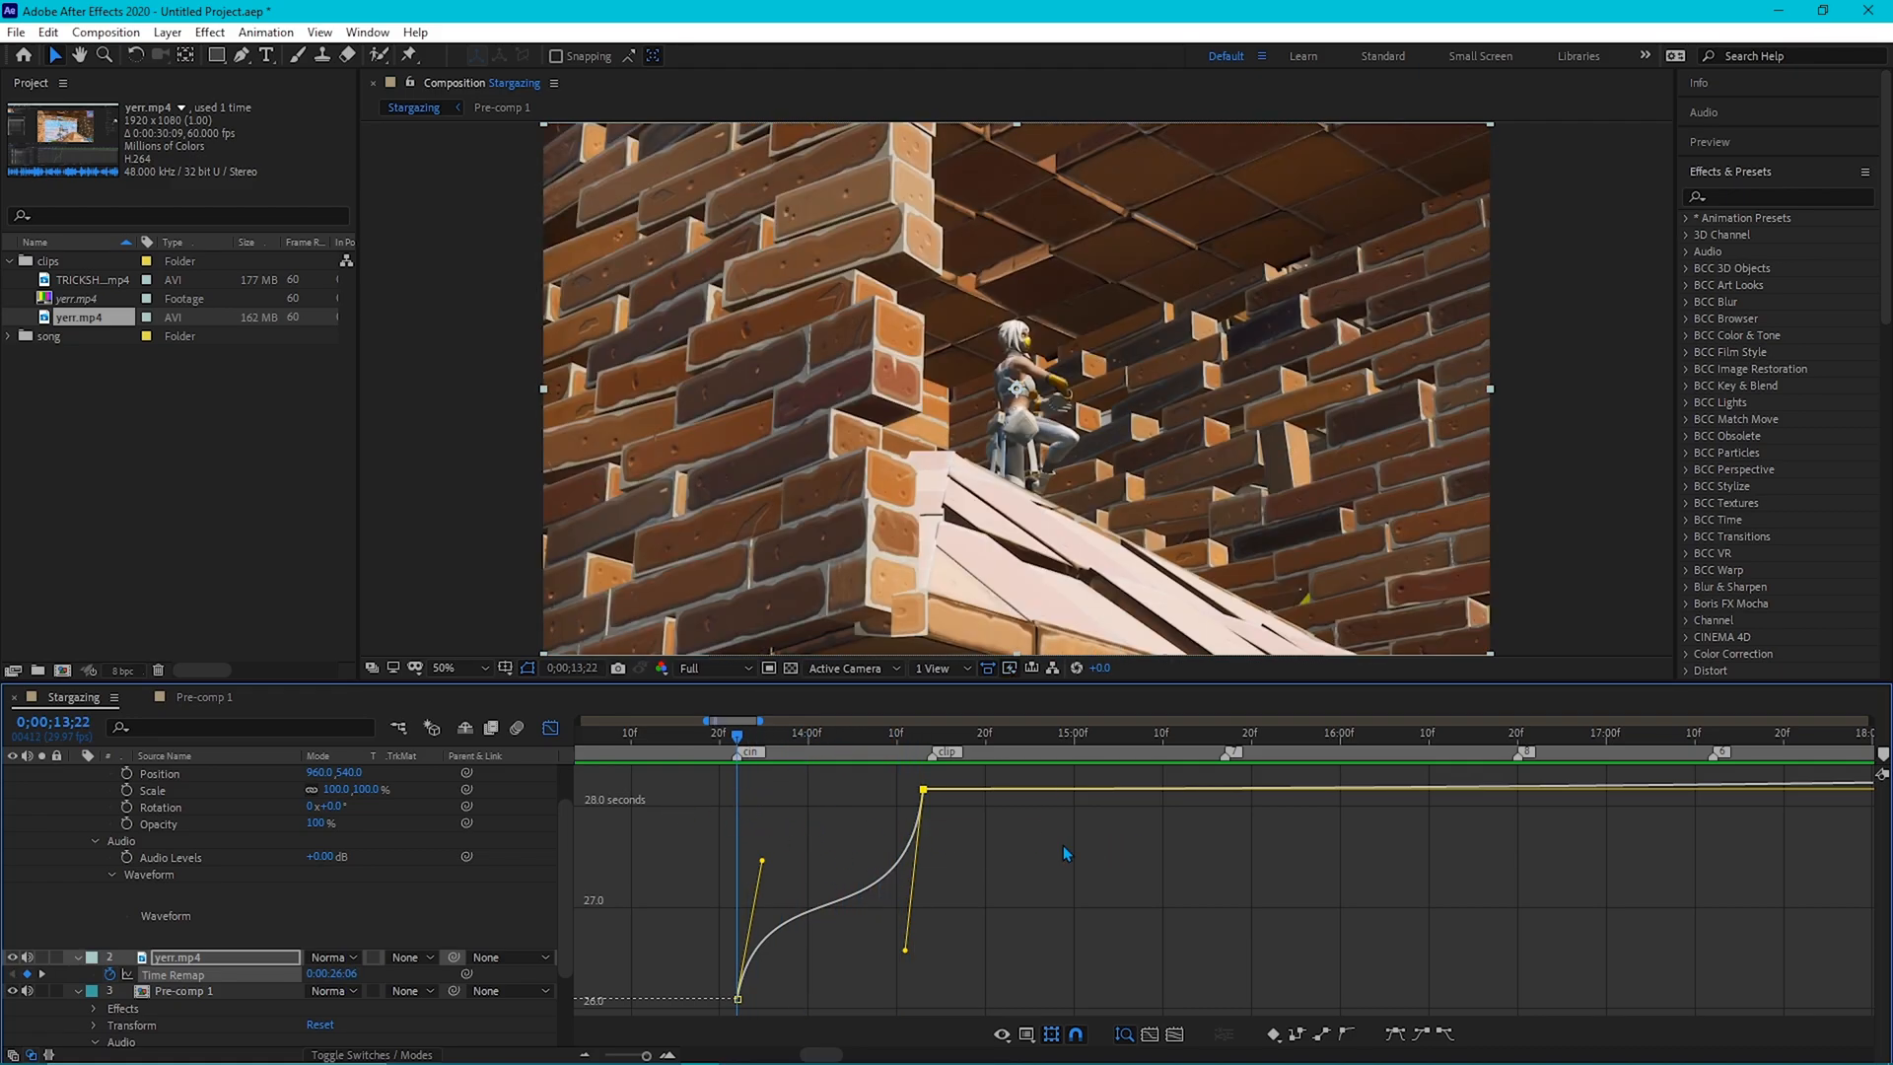
key("space")
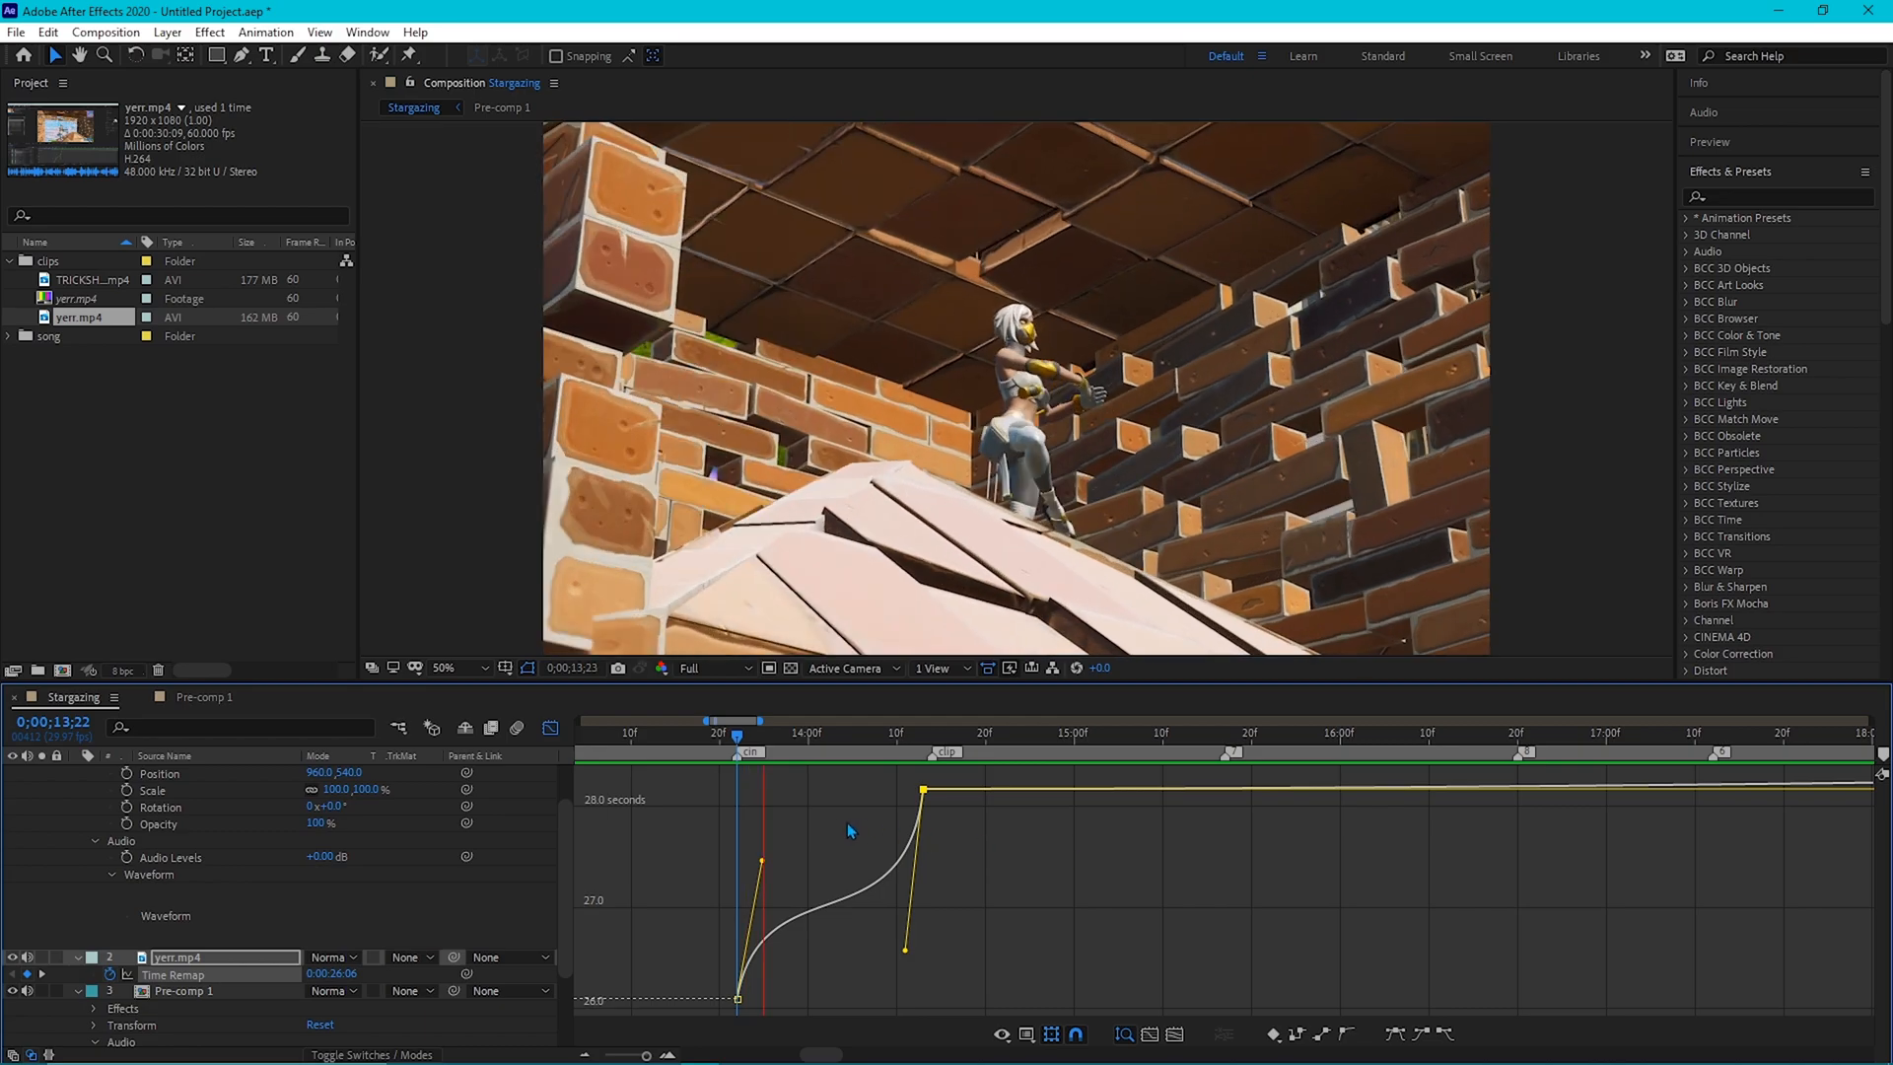
key("shift+F3")
key("space")
key("space")
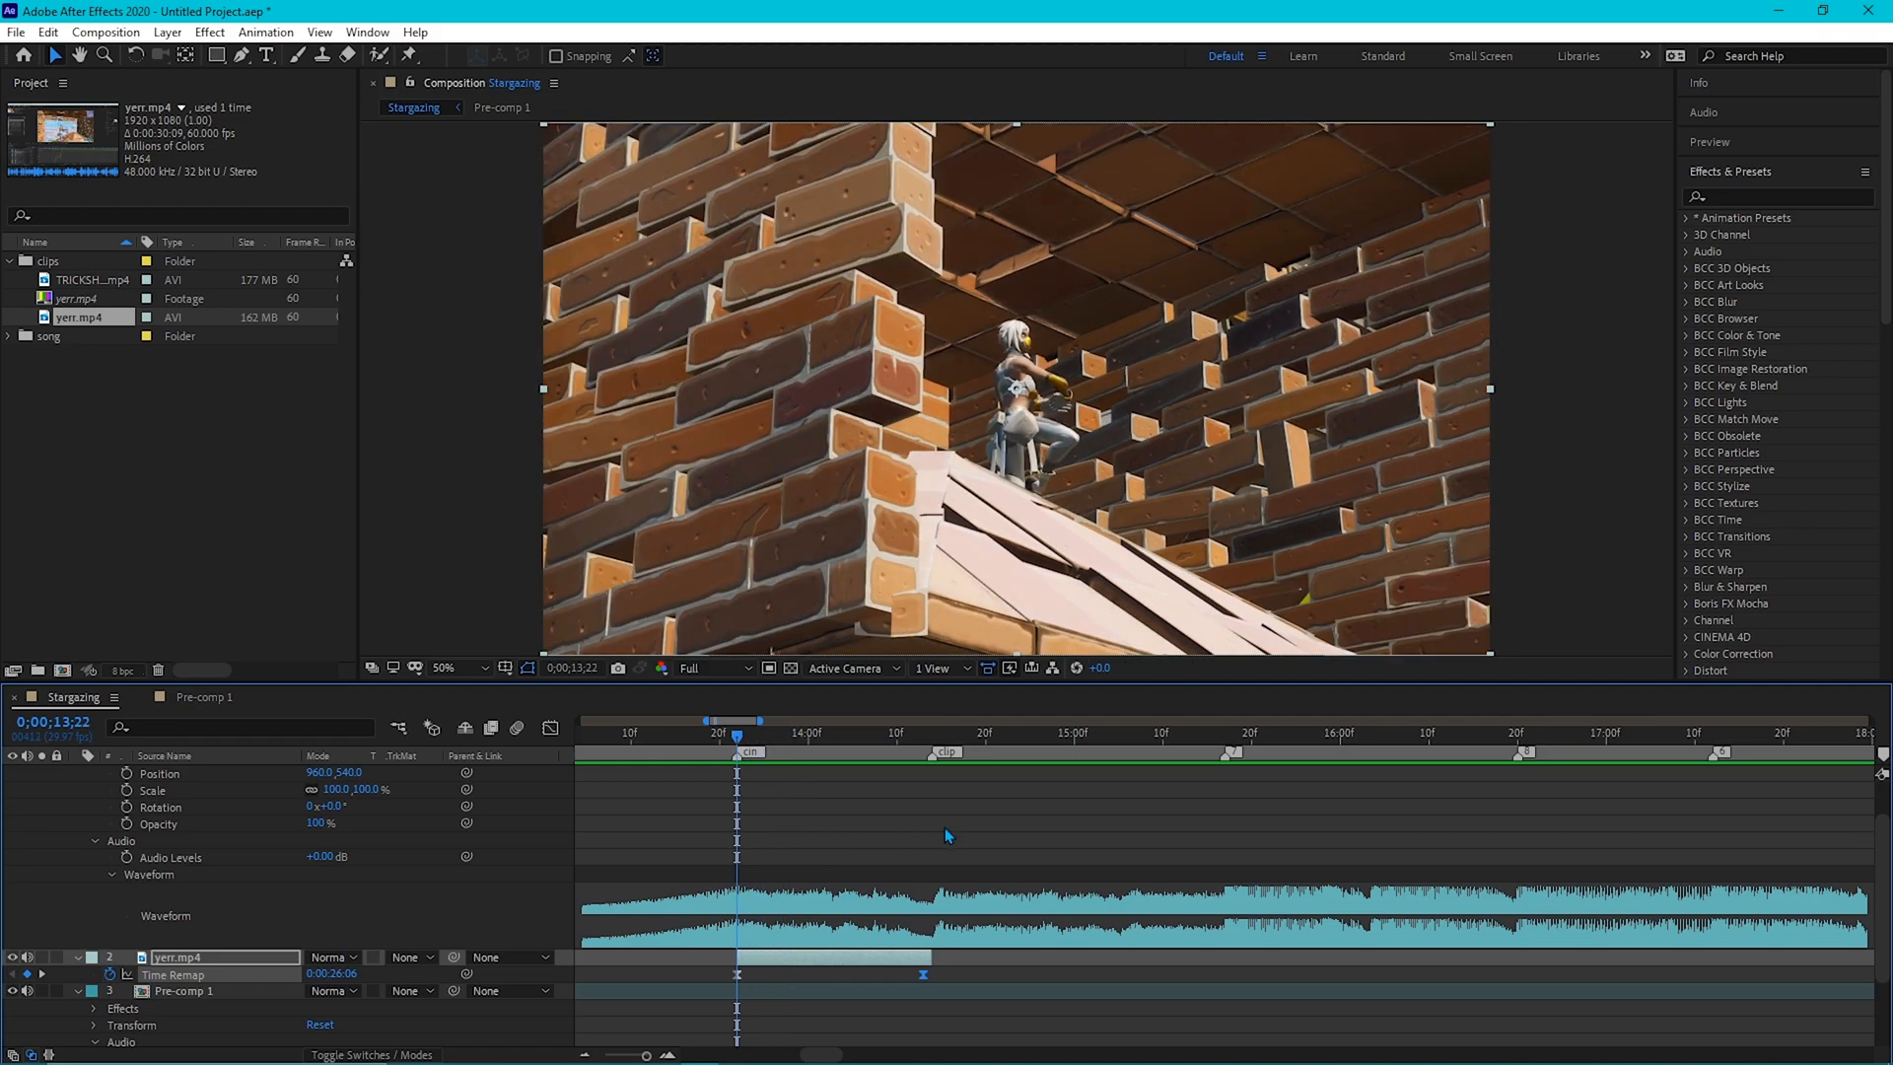
left_click(843, 973)
mouse_move(777, 737)
left_mouse_down()
mouse_move(1116, 803)
mouse_move(1029, 822)
mouse_move(795, 797)
mouse_move(737, 813)
mouse_move(1133, 824)
mouse_move(740, 877)
left_mouse_up()
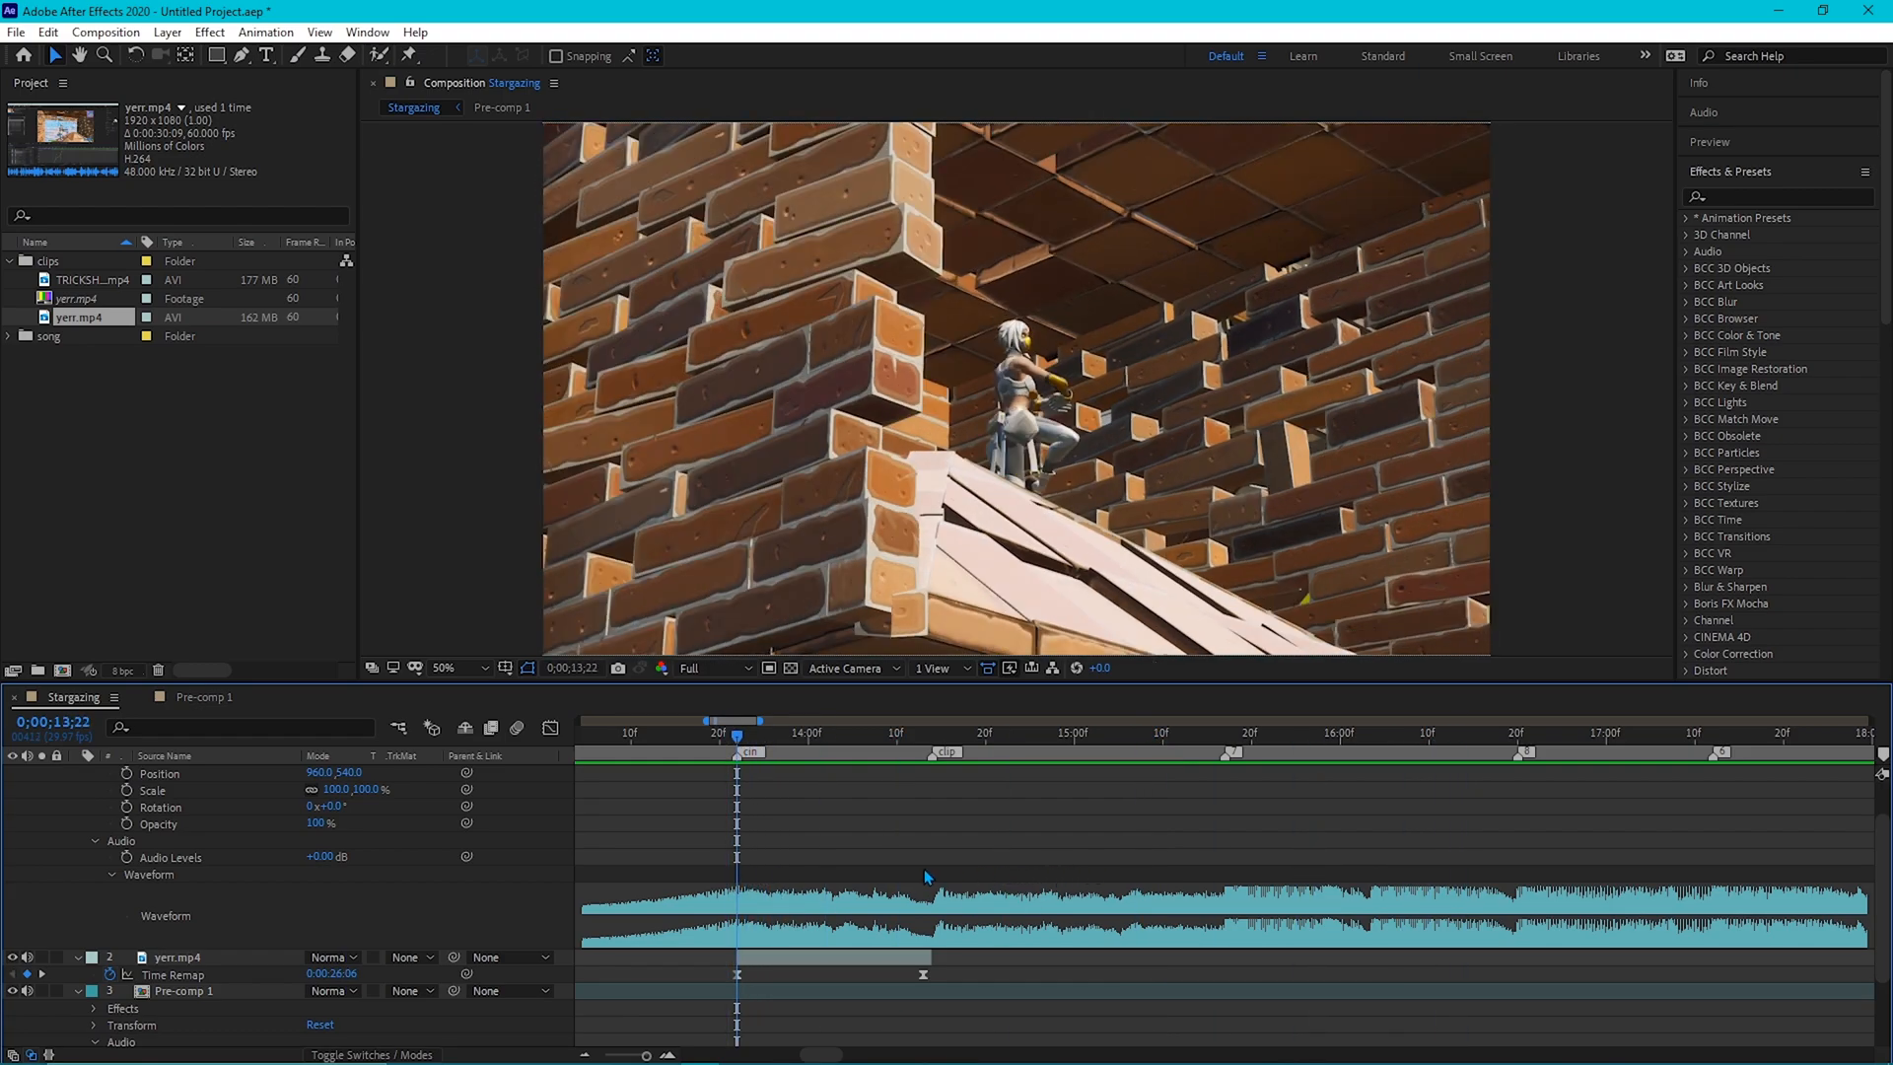
key("space")
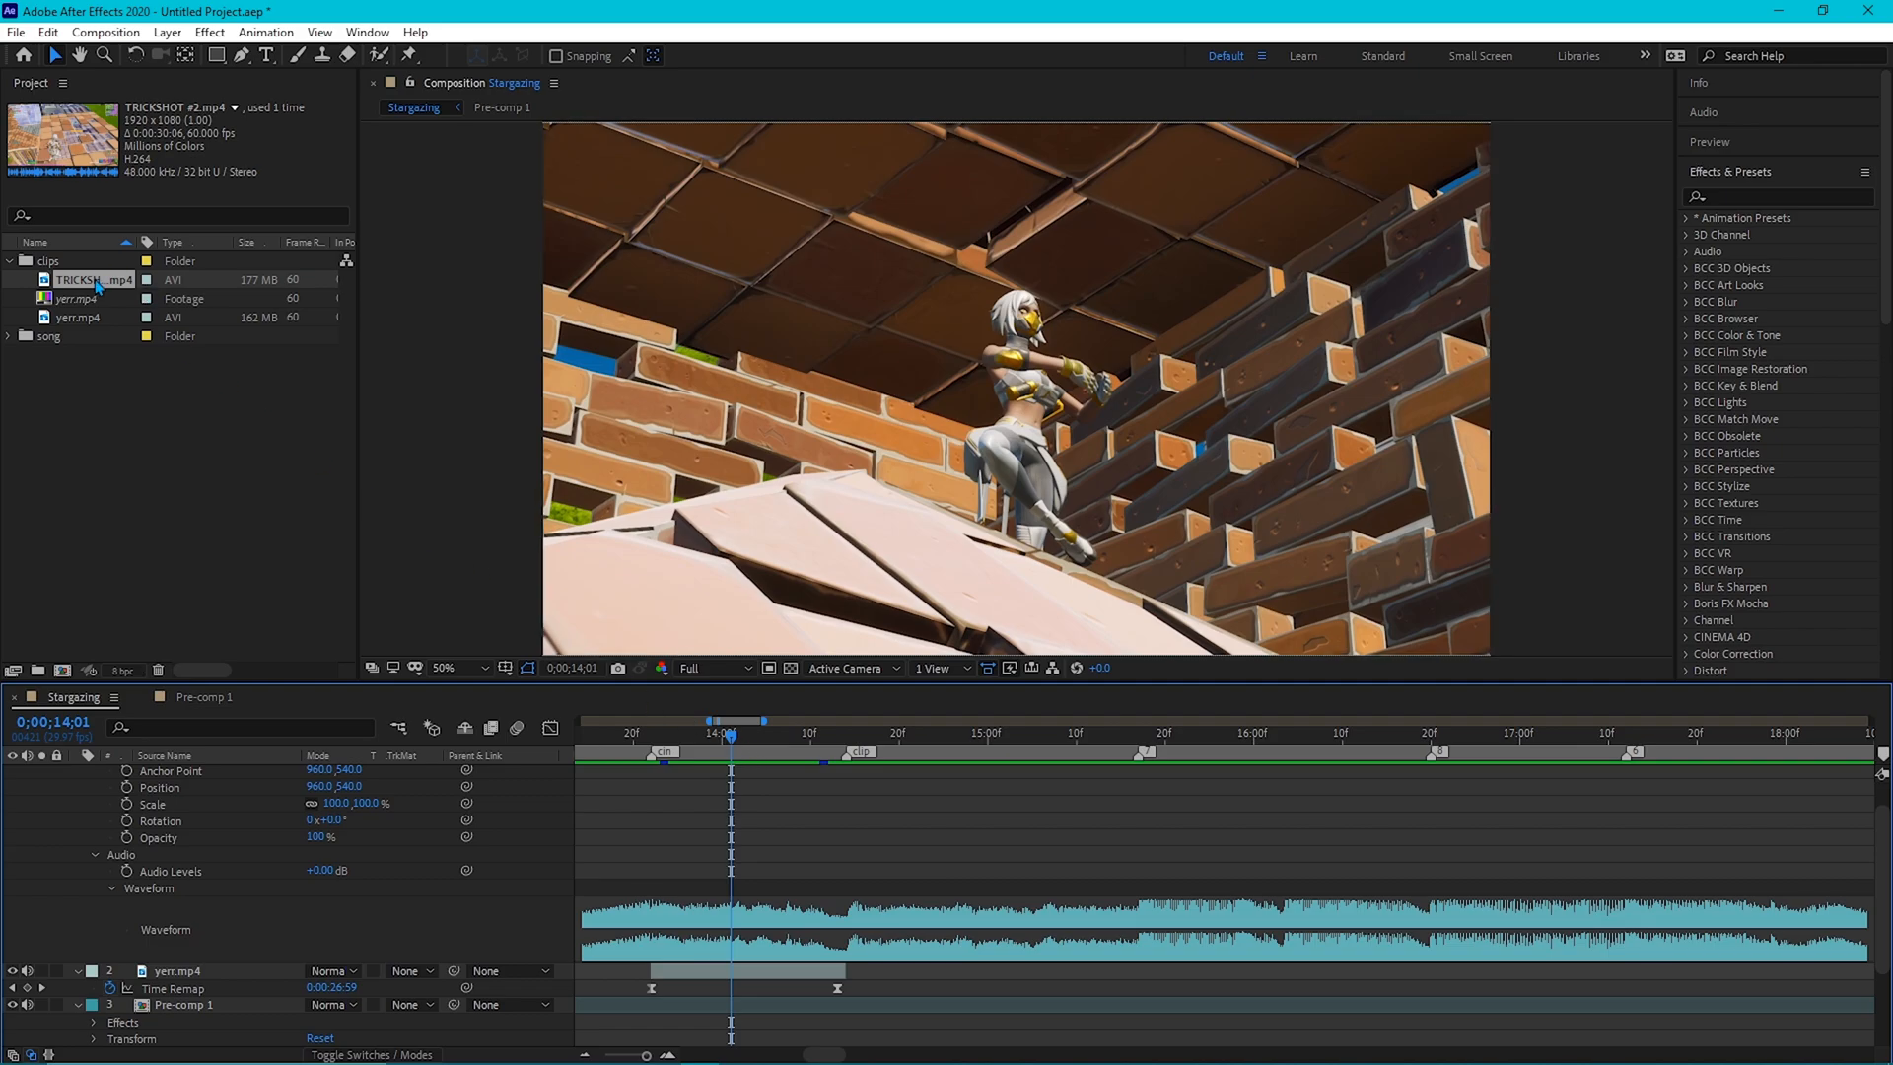
Add TRICKSHOT #2.mp4 above yerr.mp4, starting at 0;00;14;14 on the clip marker, and trim its end to 0;00;17;12.
left_click_drag(97, 285, 872, 968)
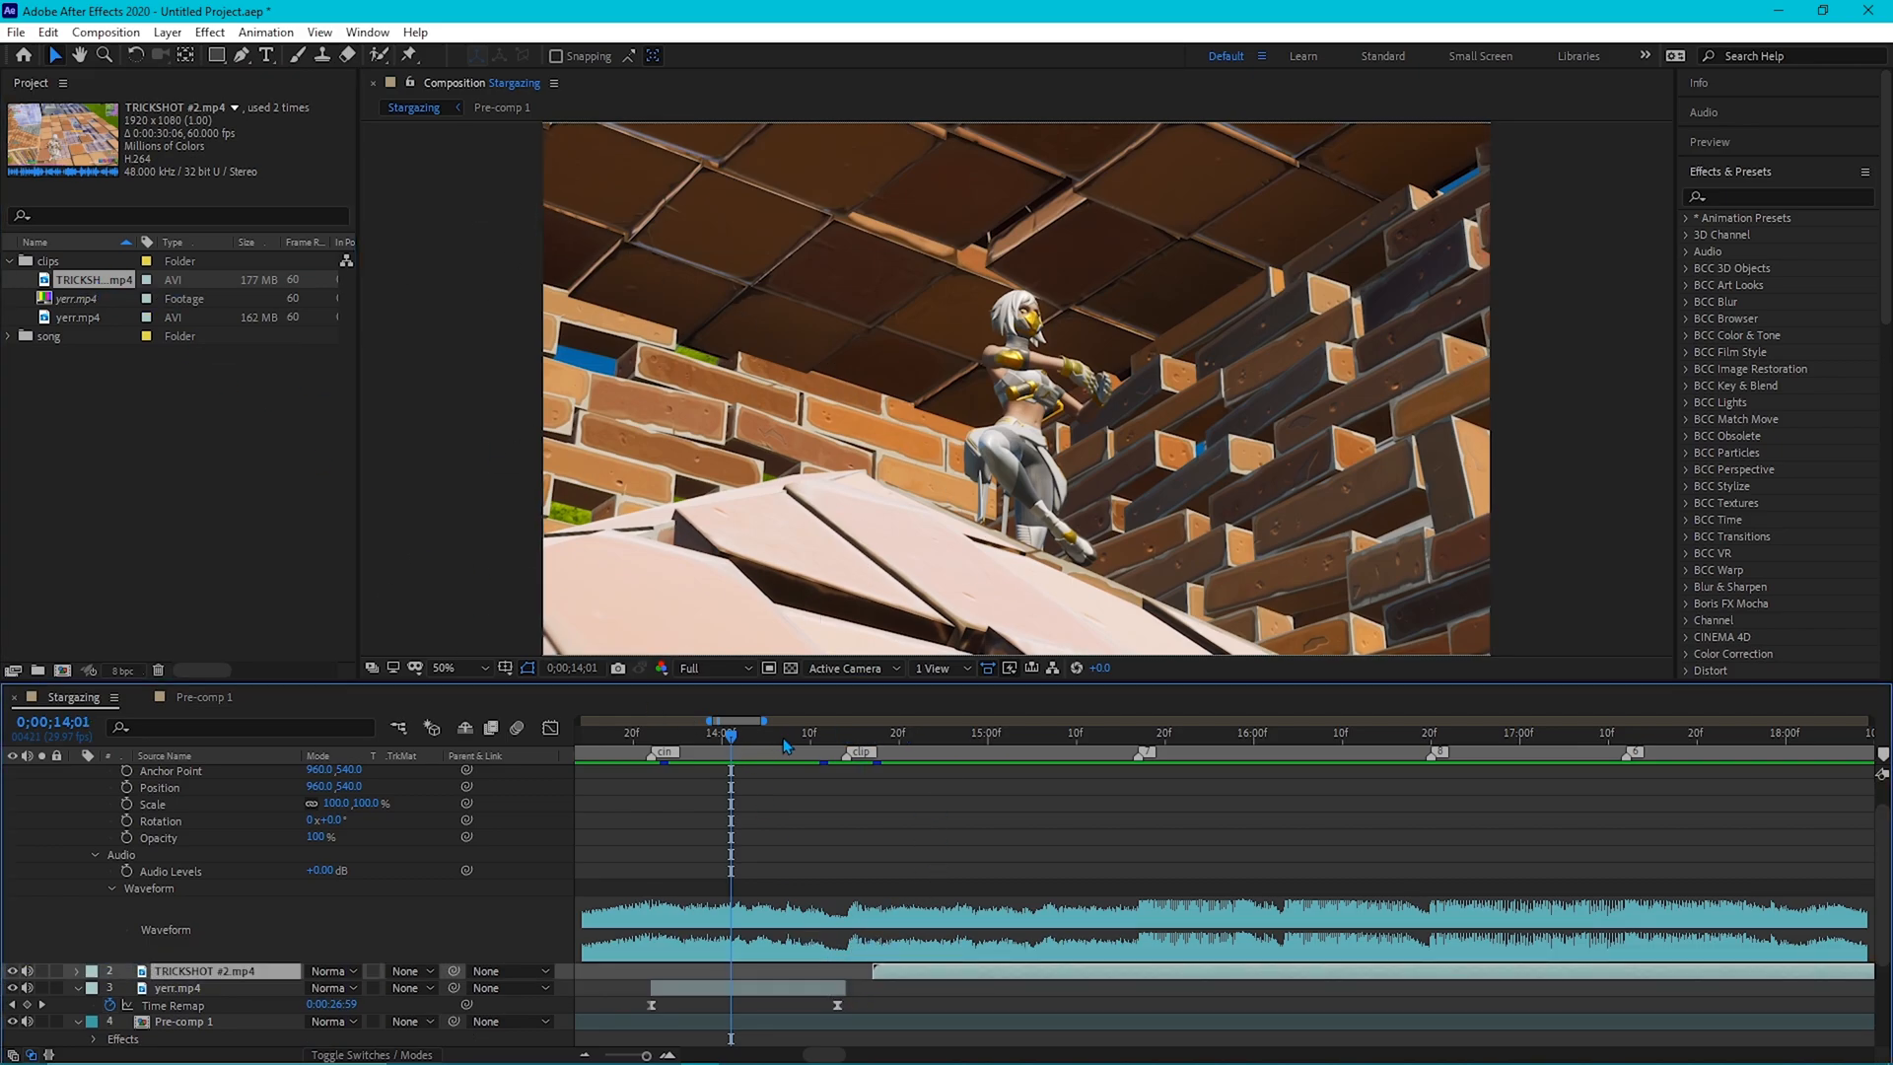
key("space")
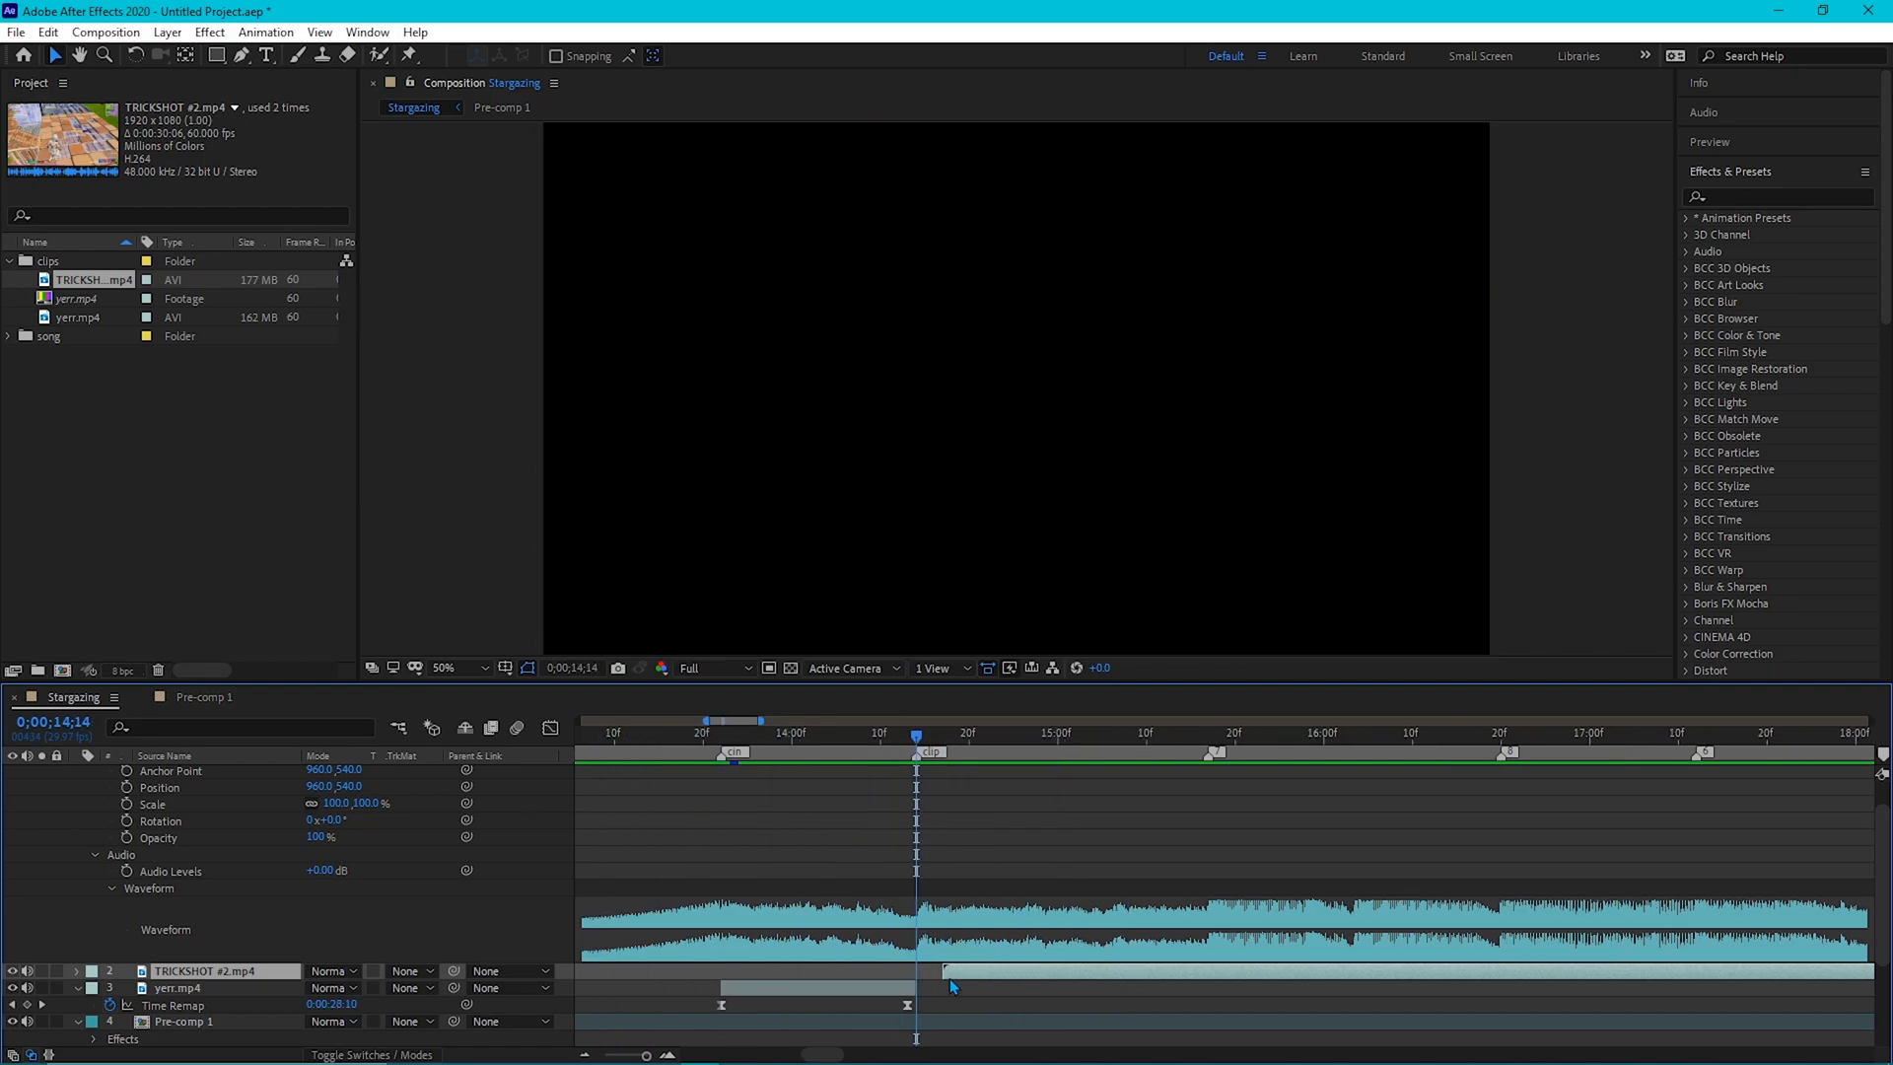
key("[")
key("space")
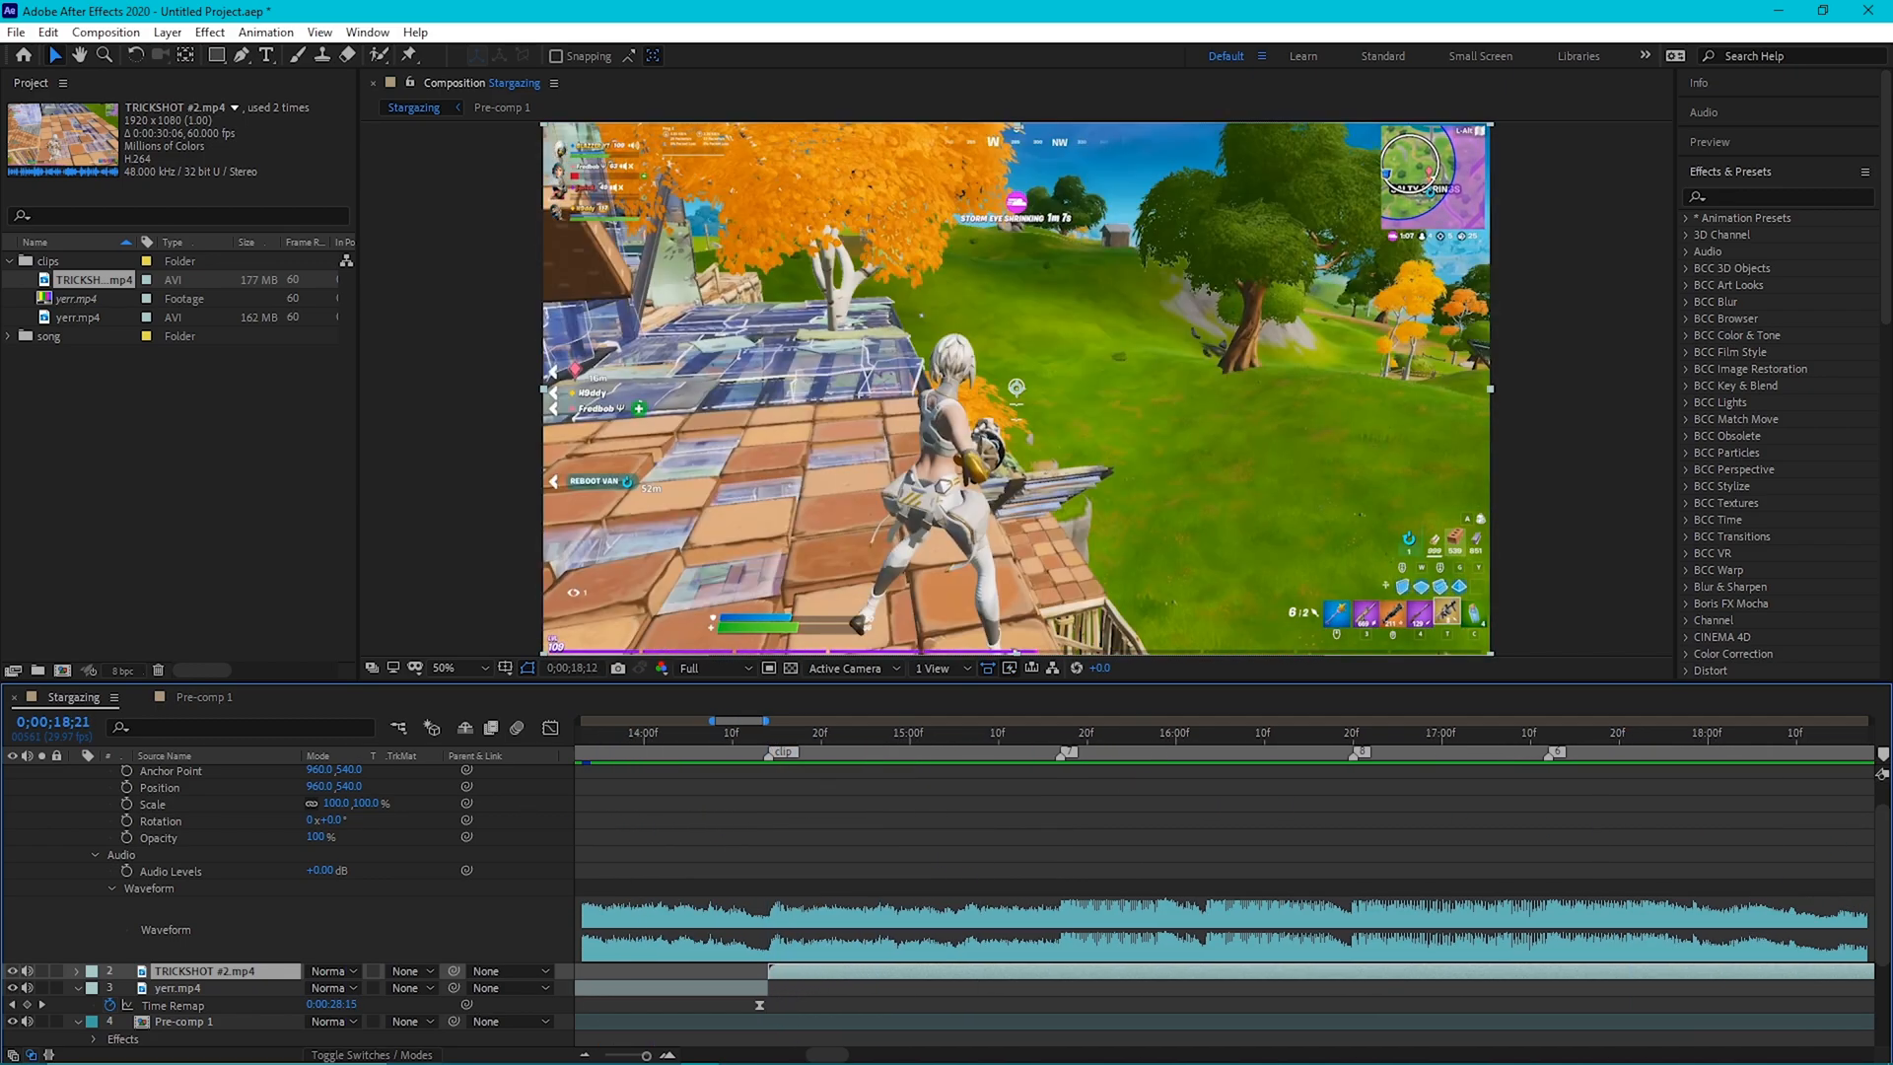
mouse_move(1775, 843)
left_mouse_down()
mouse_move(1804, 838)
mouse_move(1433, 802)
left_mouse_up()
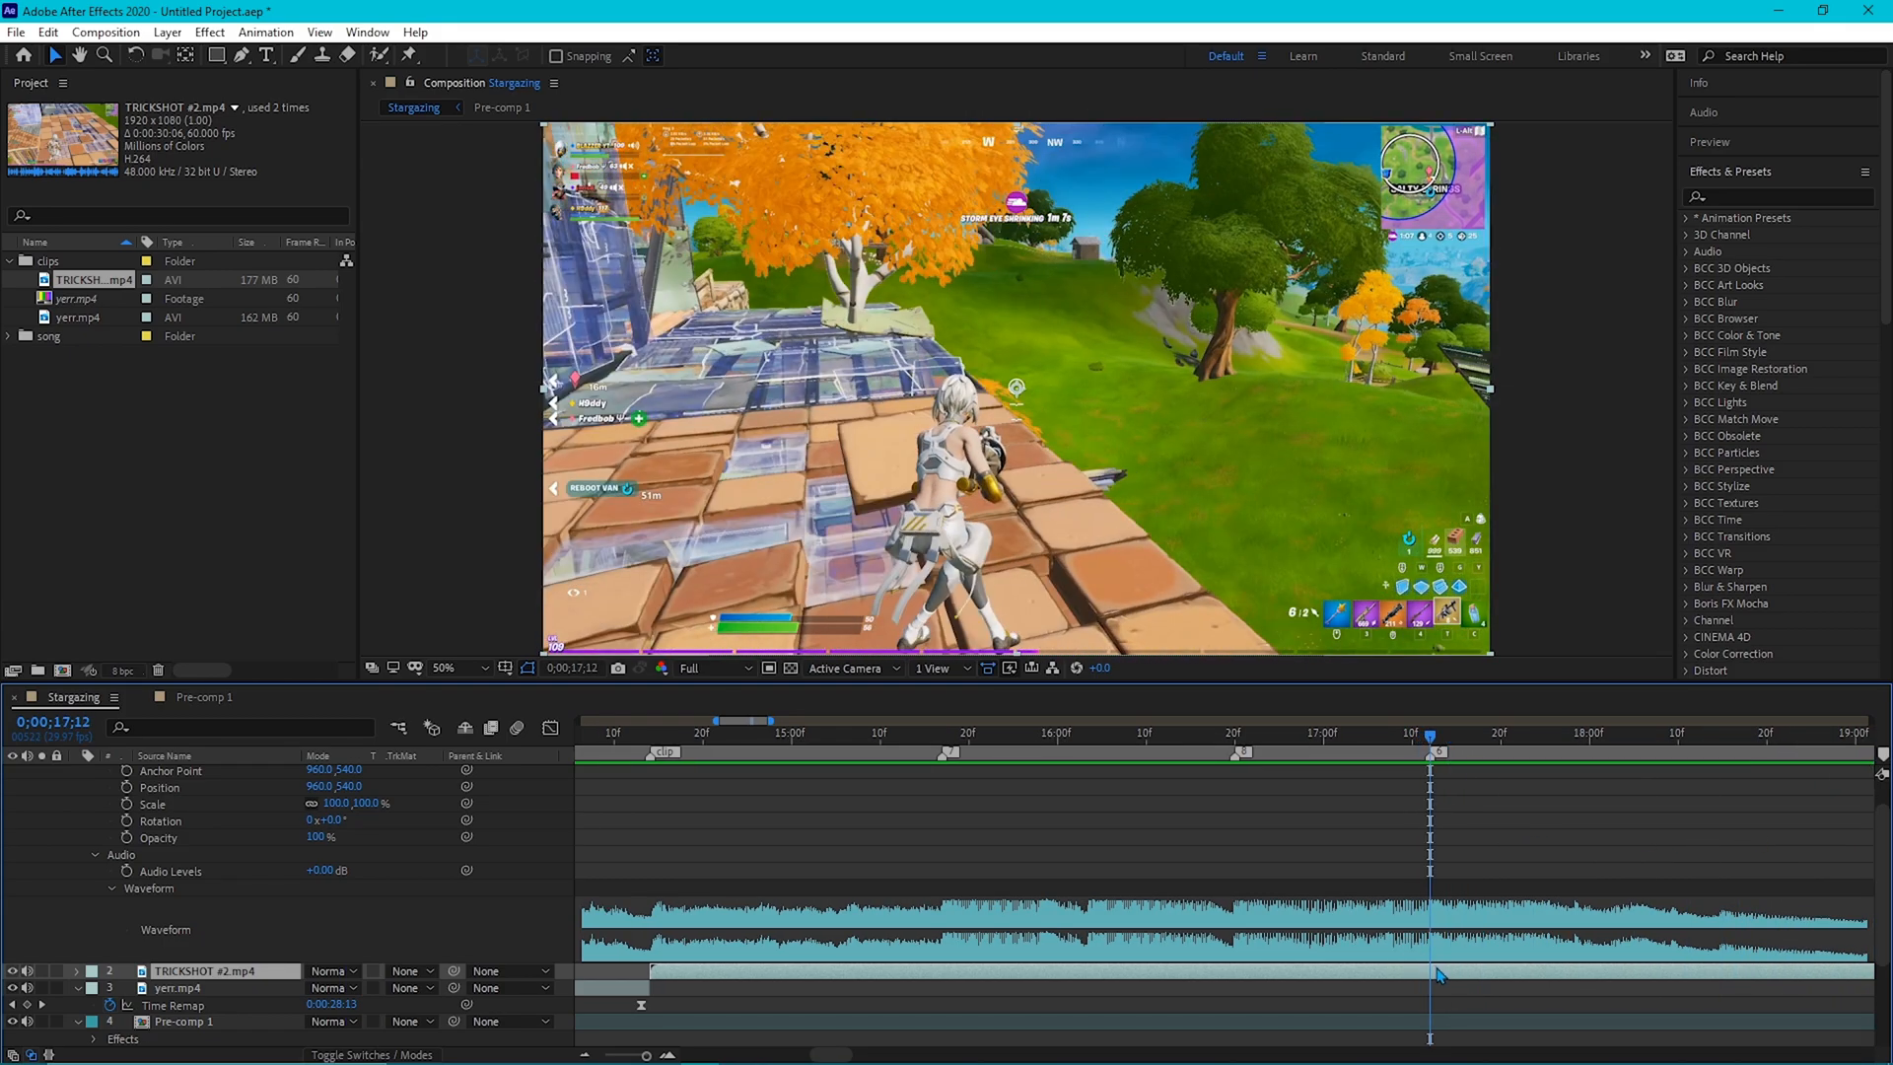
key("alt+]")
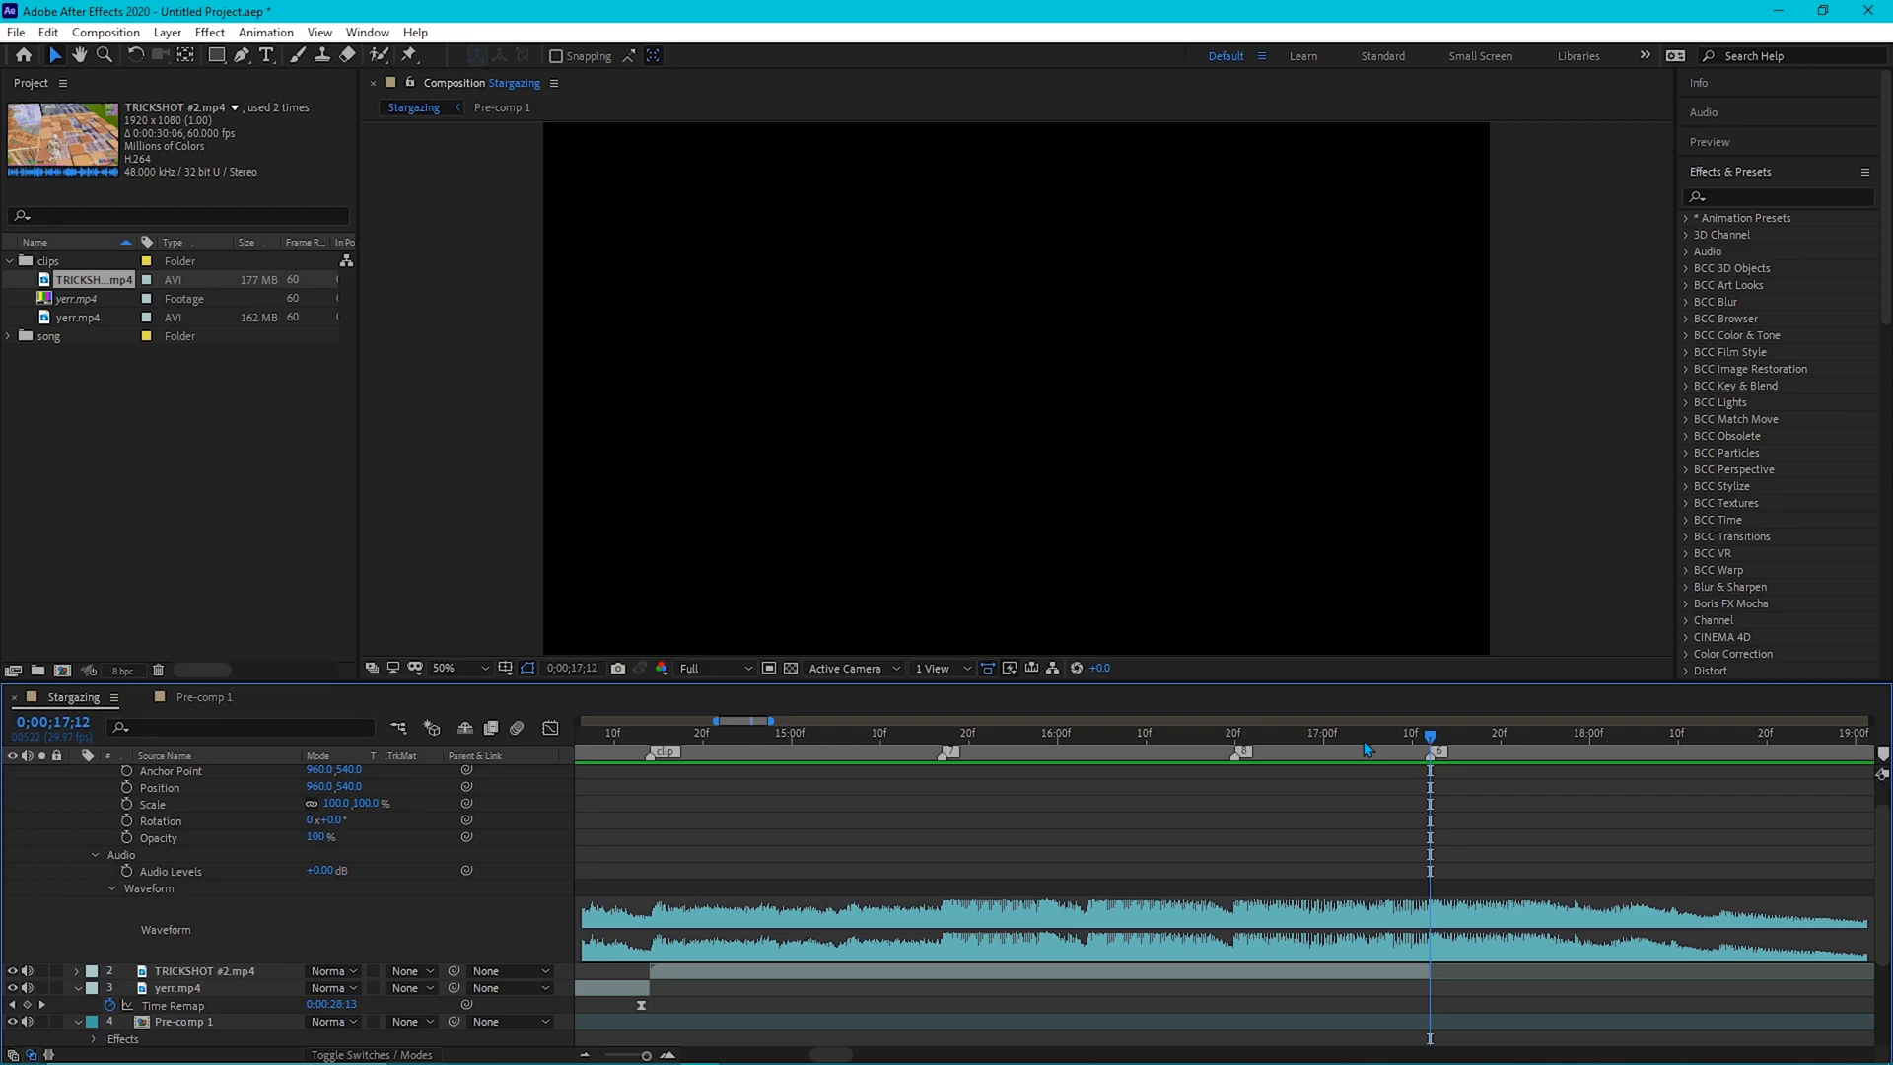
Enable time remapping on TRICKSHOT #2.mp4 and set its first keyframe, at 0;00;14;14, to 0:00:20:57.
left_click_drag(1364, 741, 997, 838)
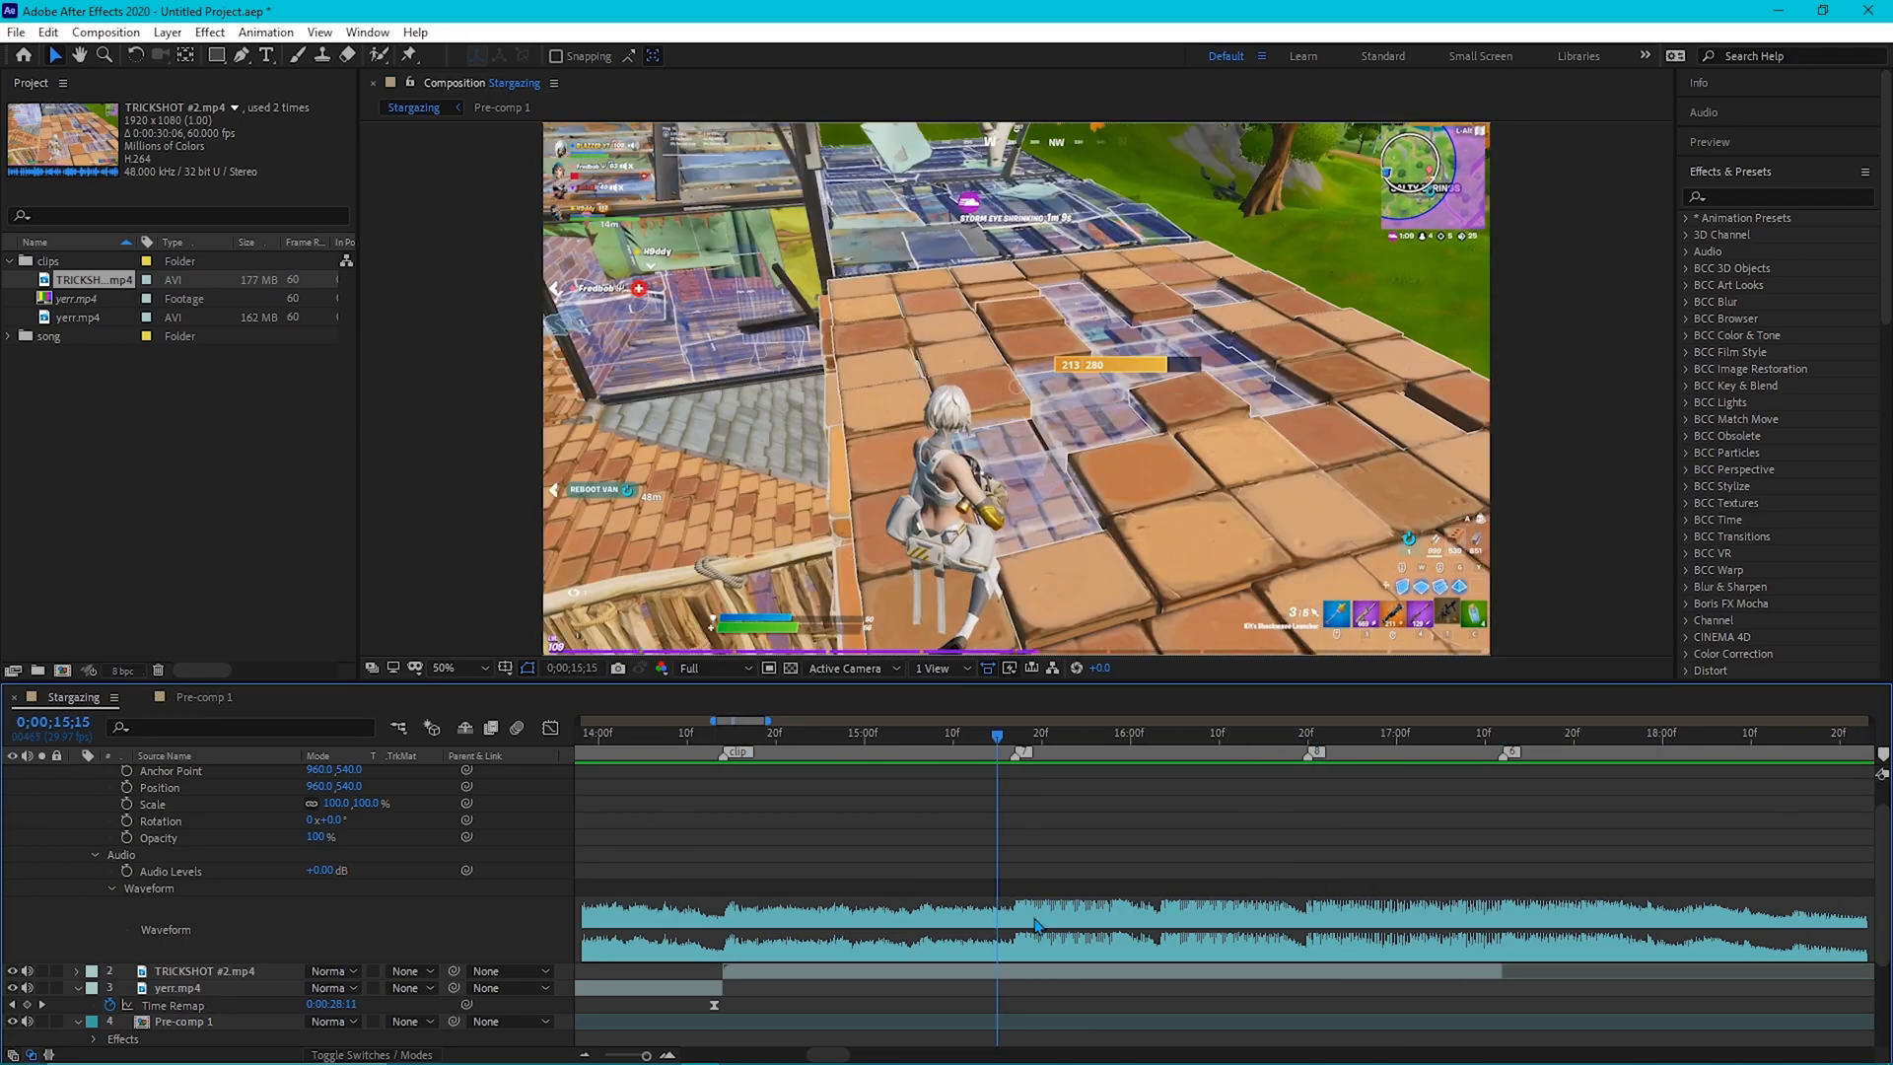
left_click(1025, 974)
key("ctrl+alt+t")
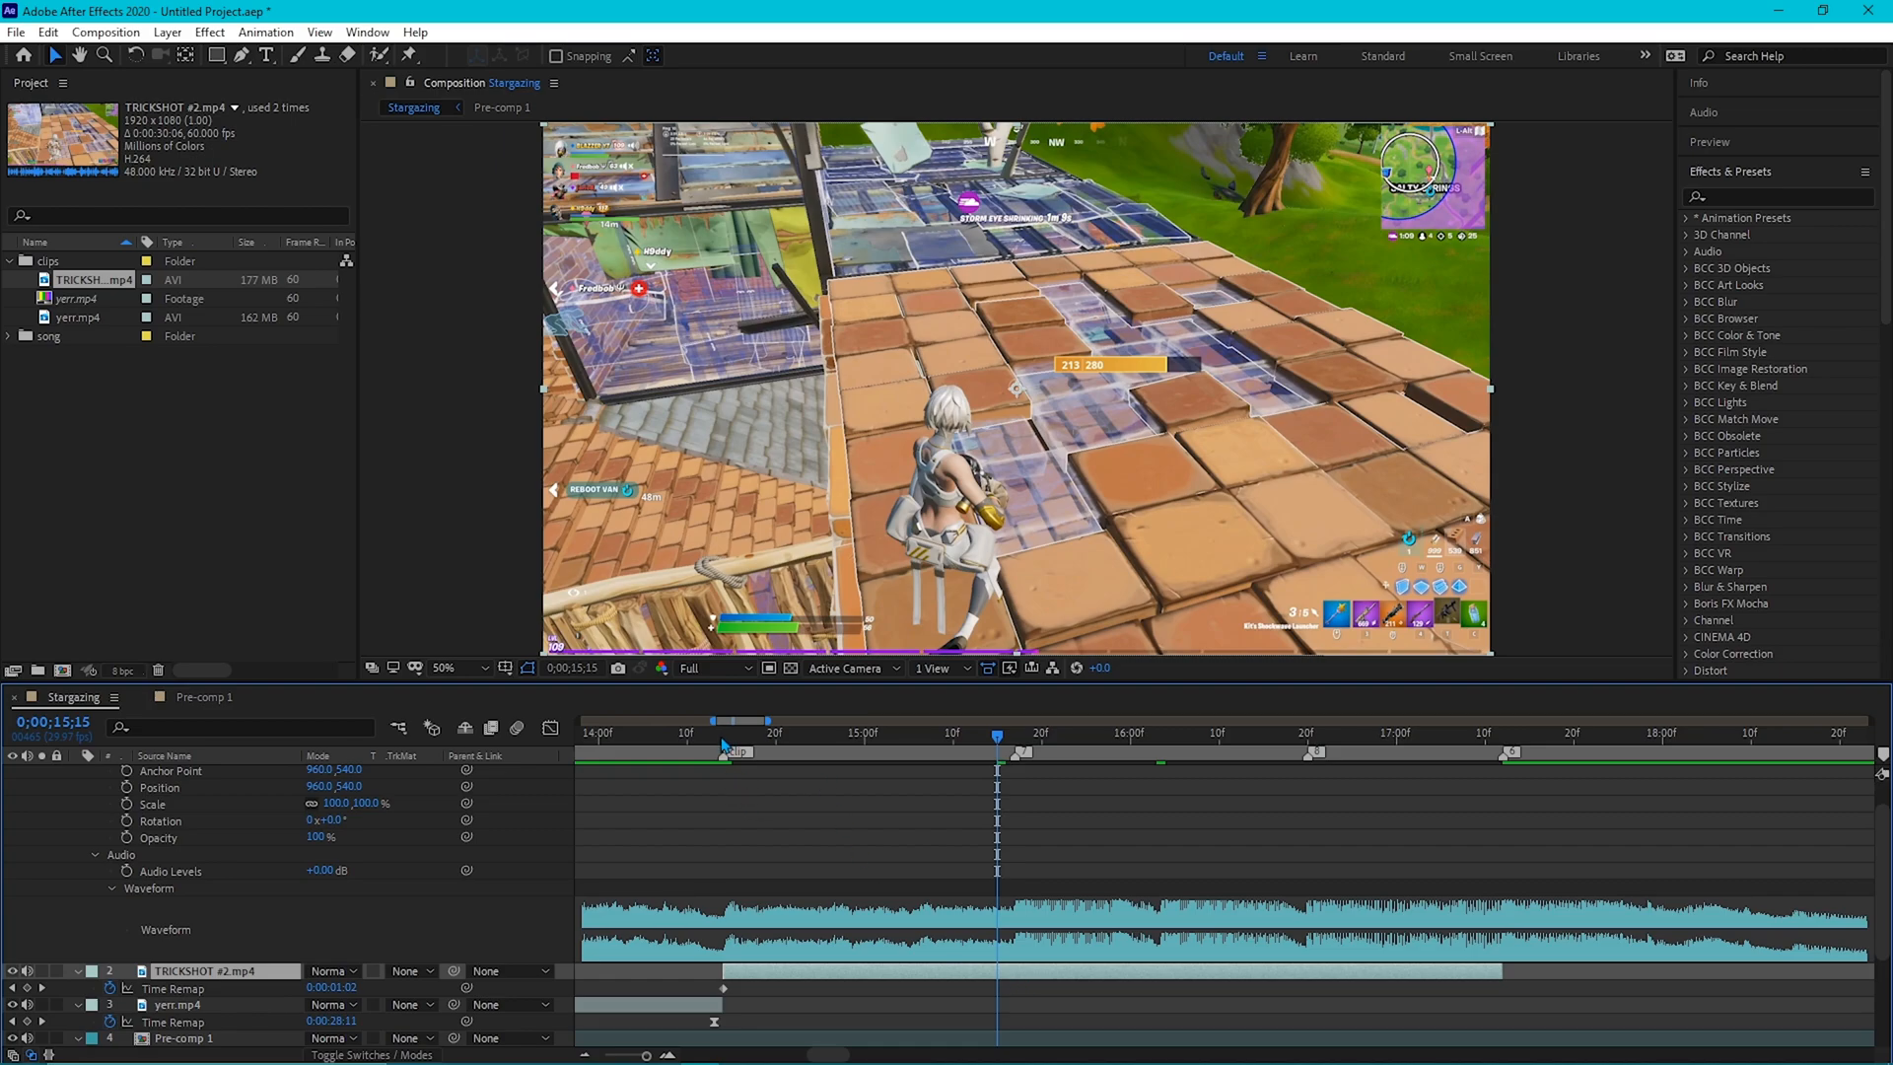
left_click(723, 746)
left_click(725, 988)
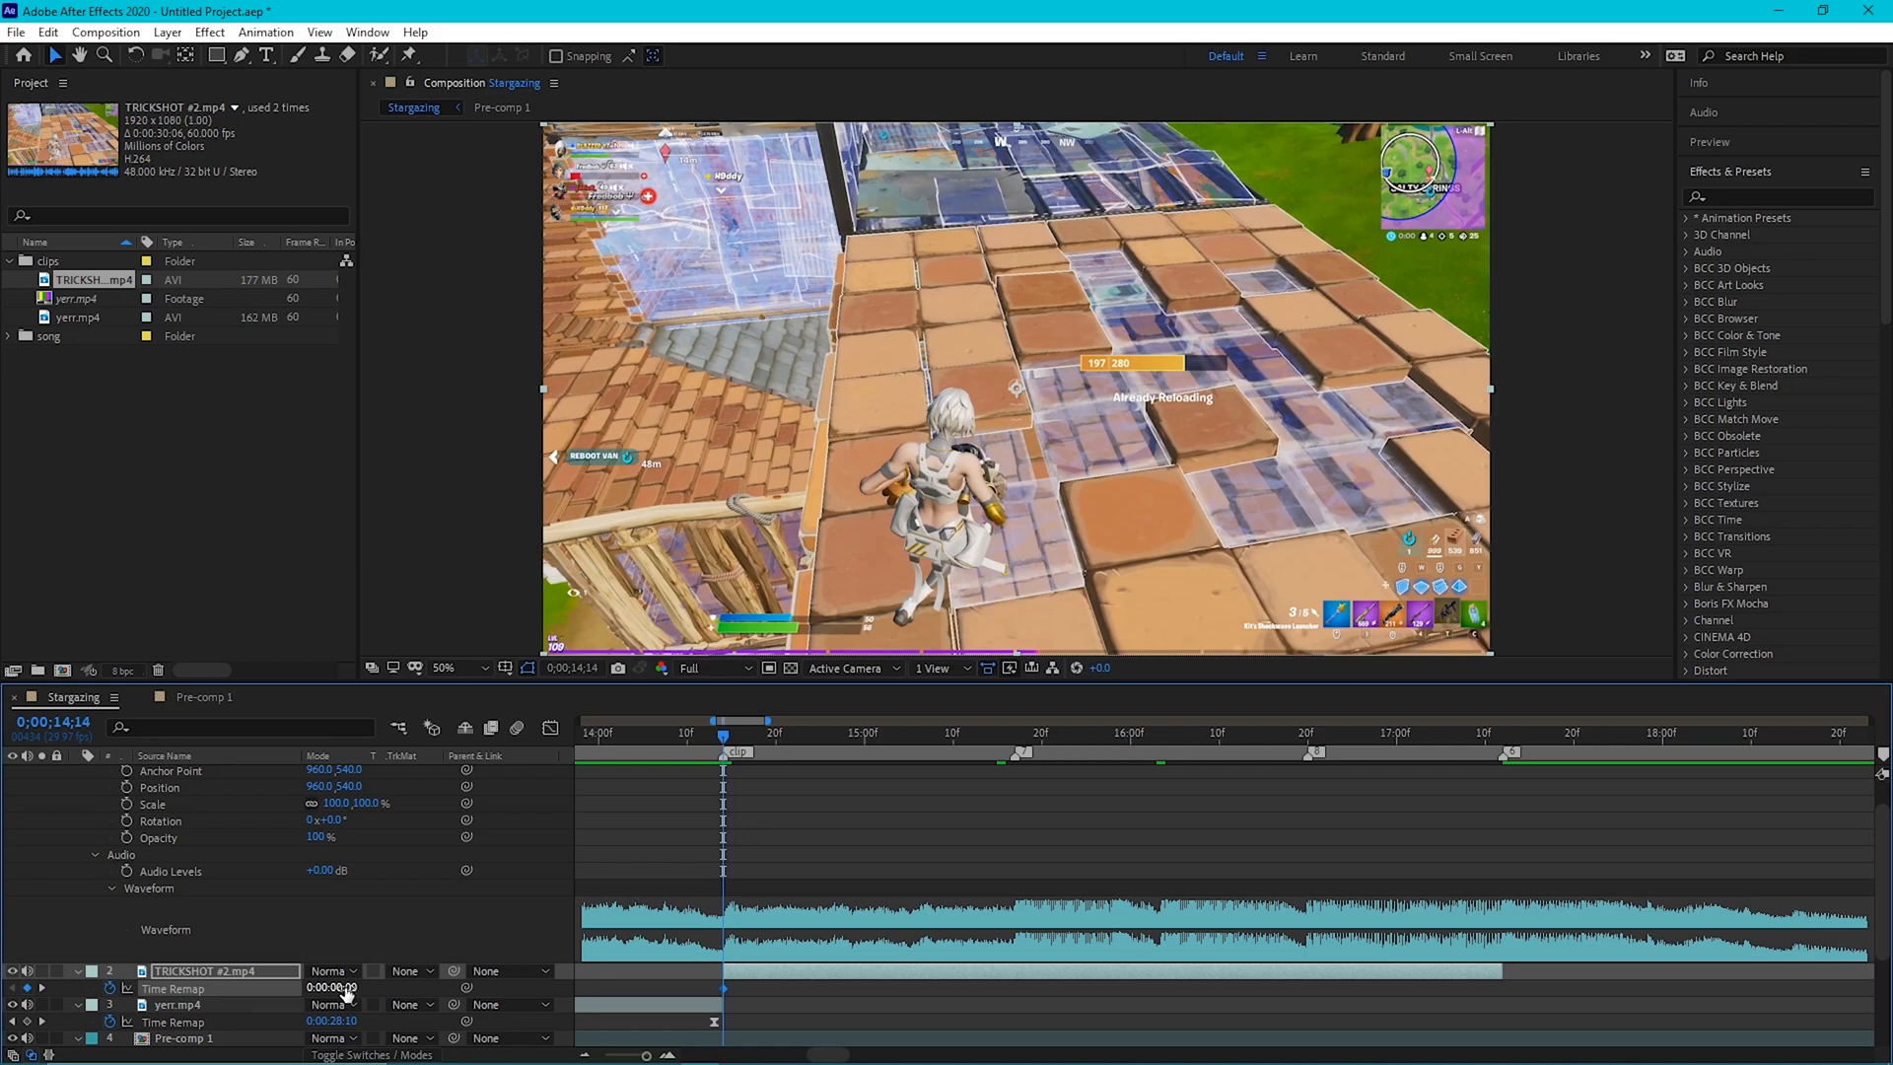
left_click_drag(335, 993, 939, 988)
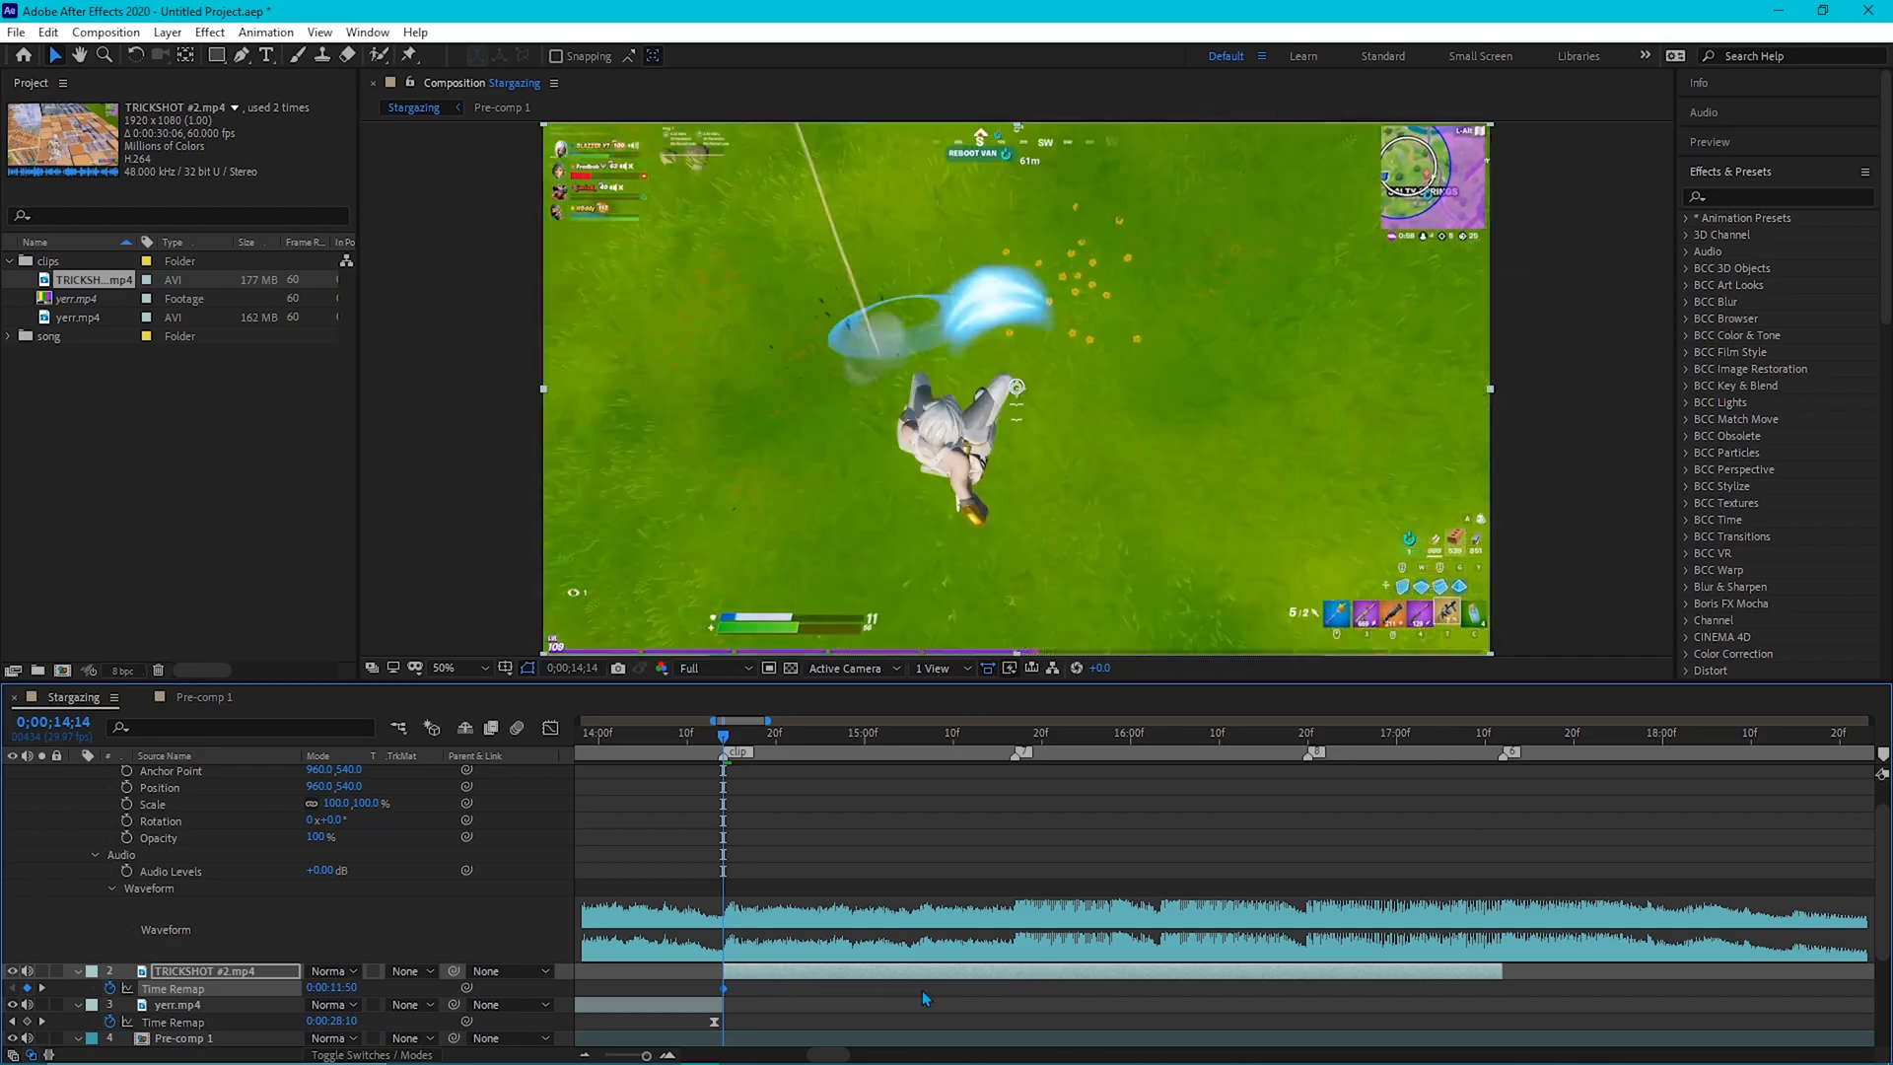
left_click_drag(339, 992, 926, 974)
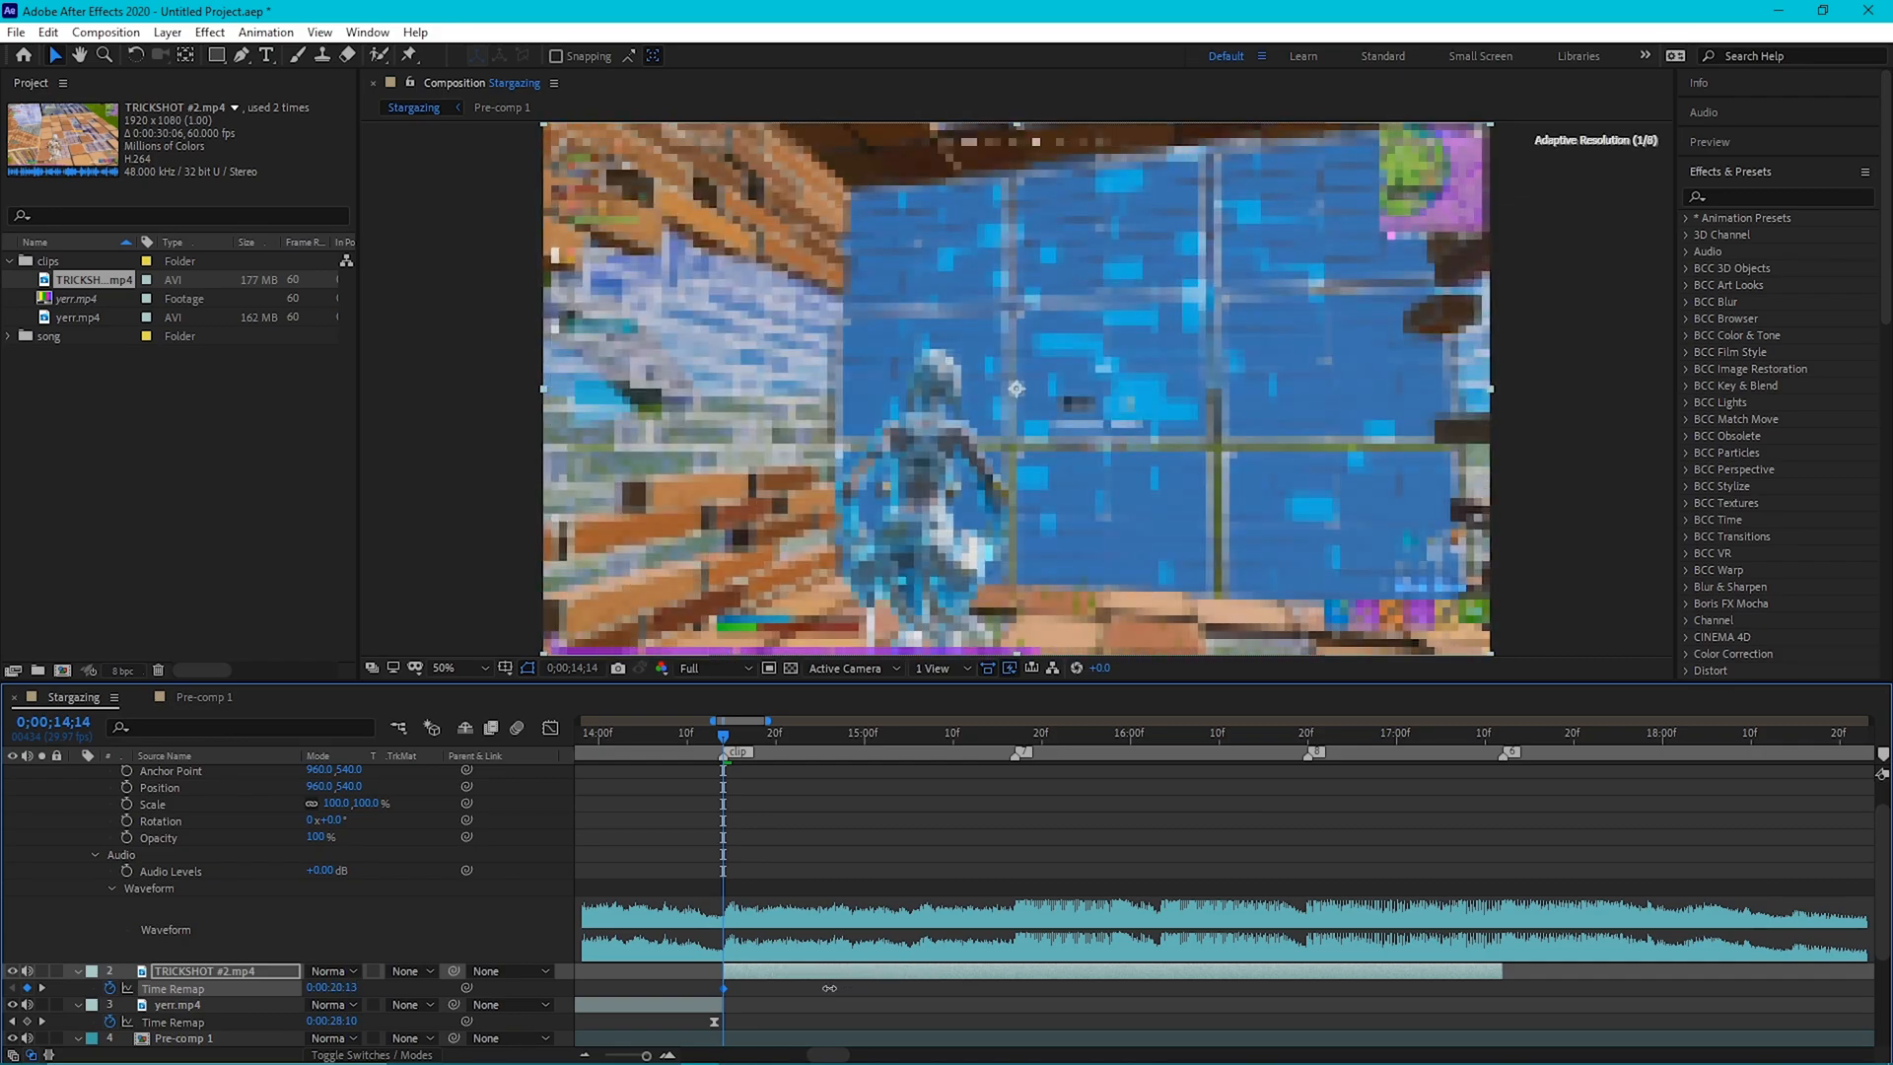
left_click_drag(852, 984, 863, 981)
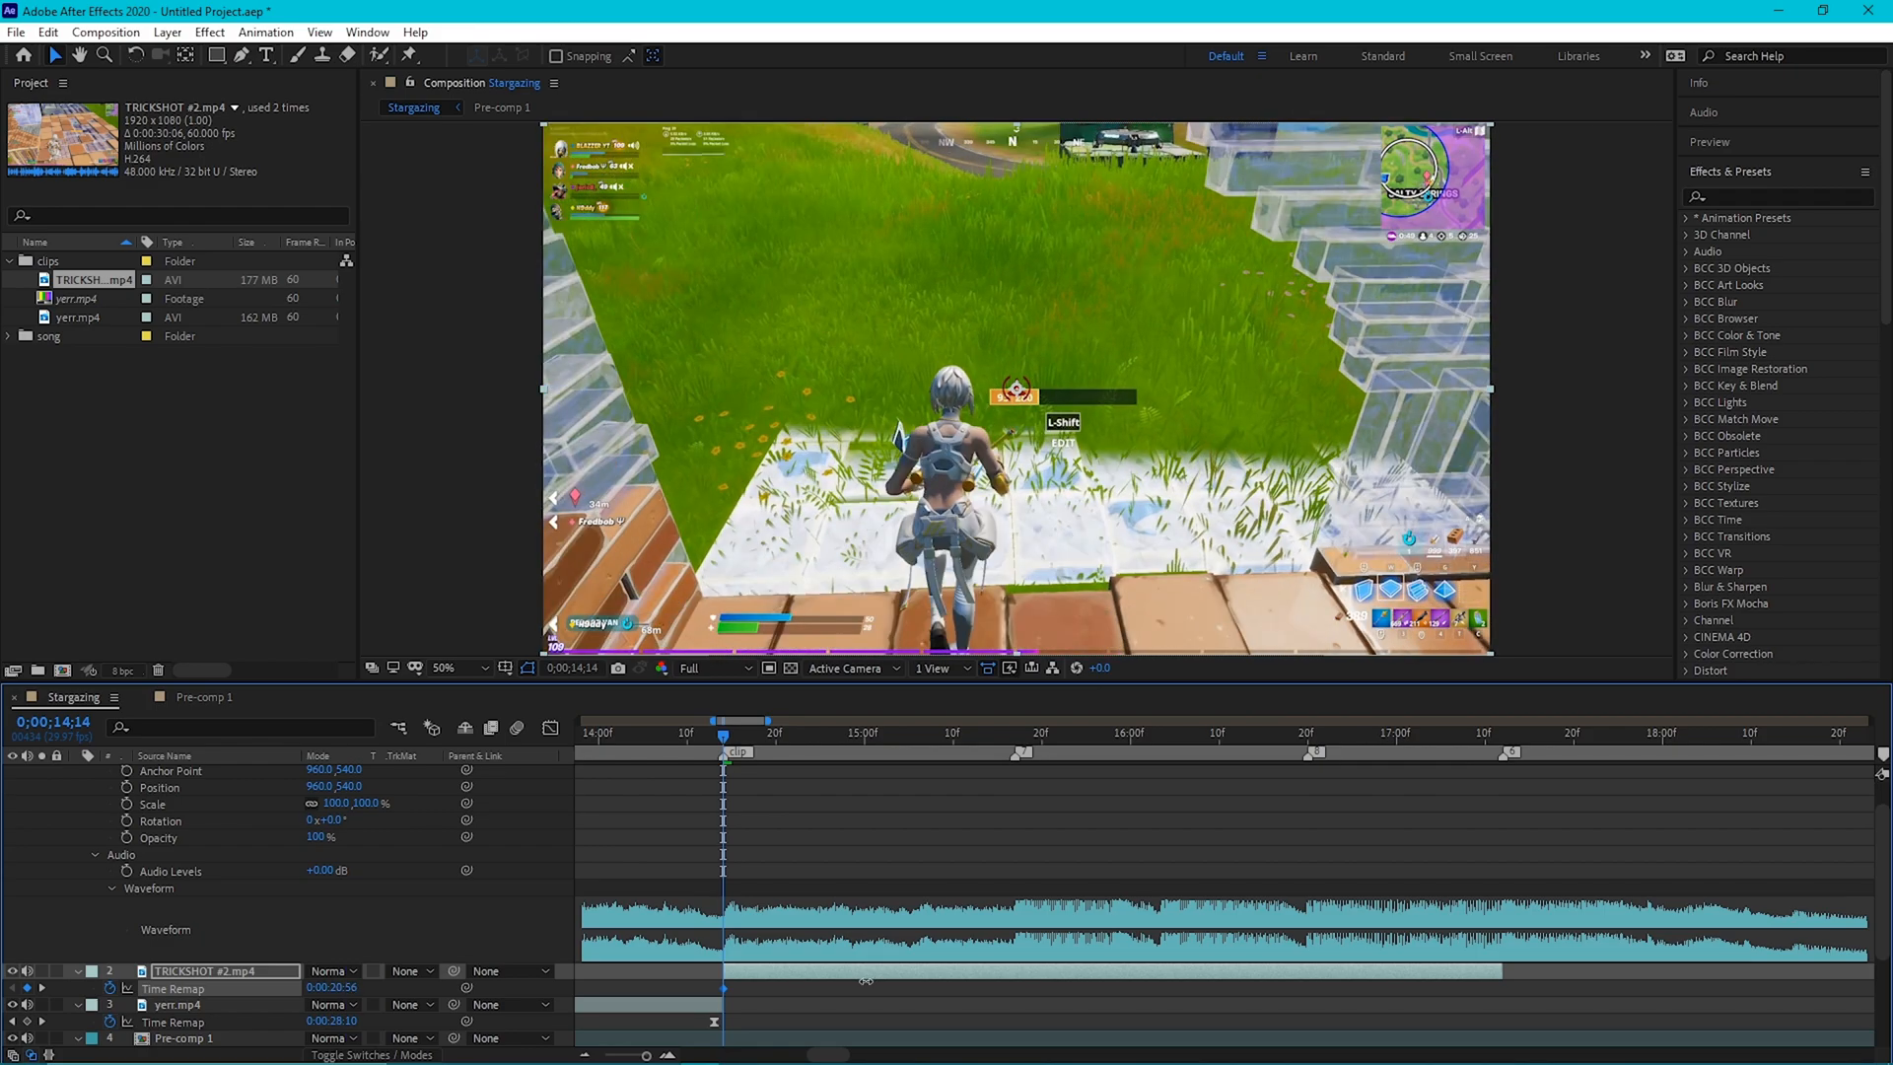
Add TRICKSHOT #2.mp4 Time Remap keyframes of 0:00:22:23 at 0;00;15;17 and 0:00:23:09 at 0;00;16;20, on the next two beat markers.
left_click_drag(735, 738, 1015, 784)
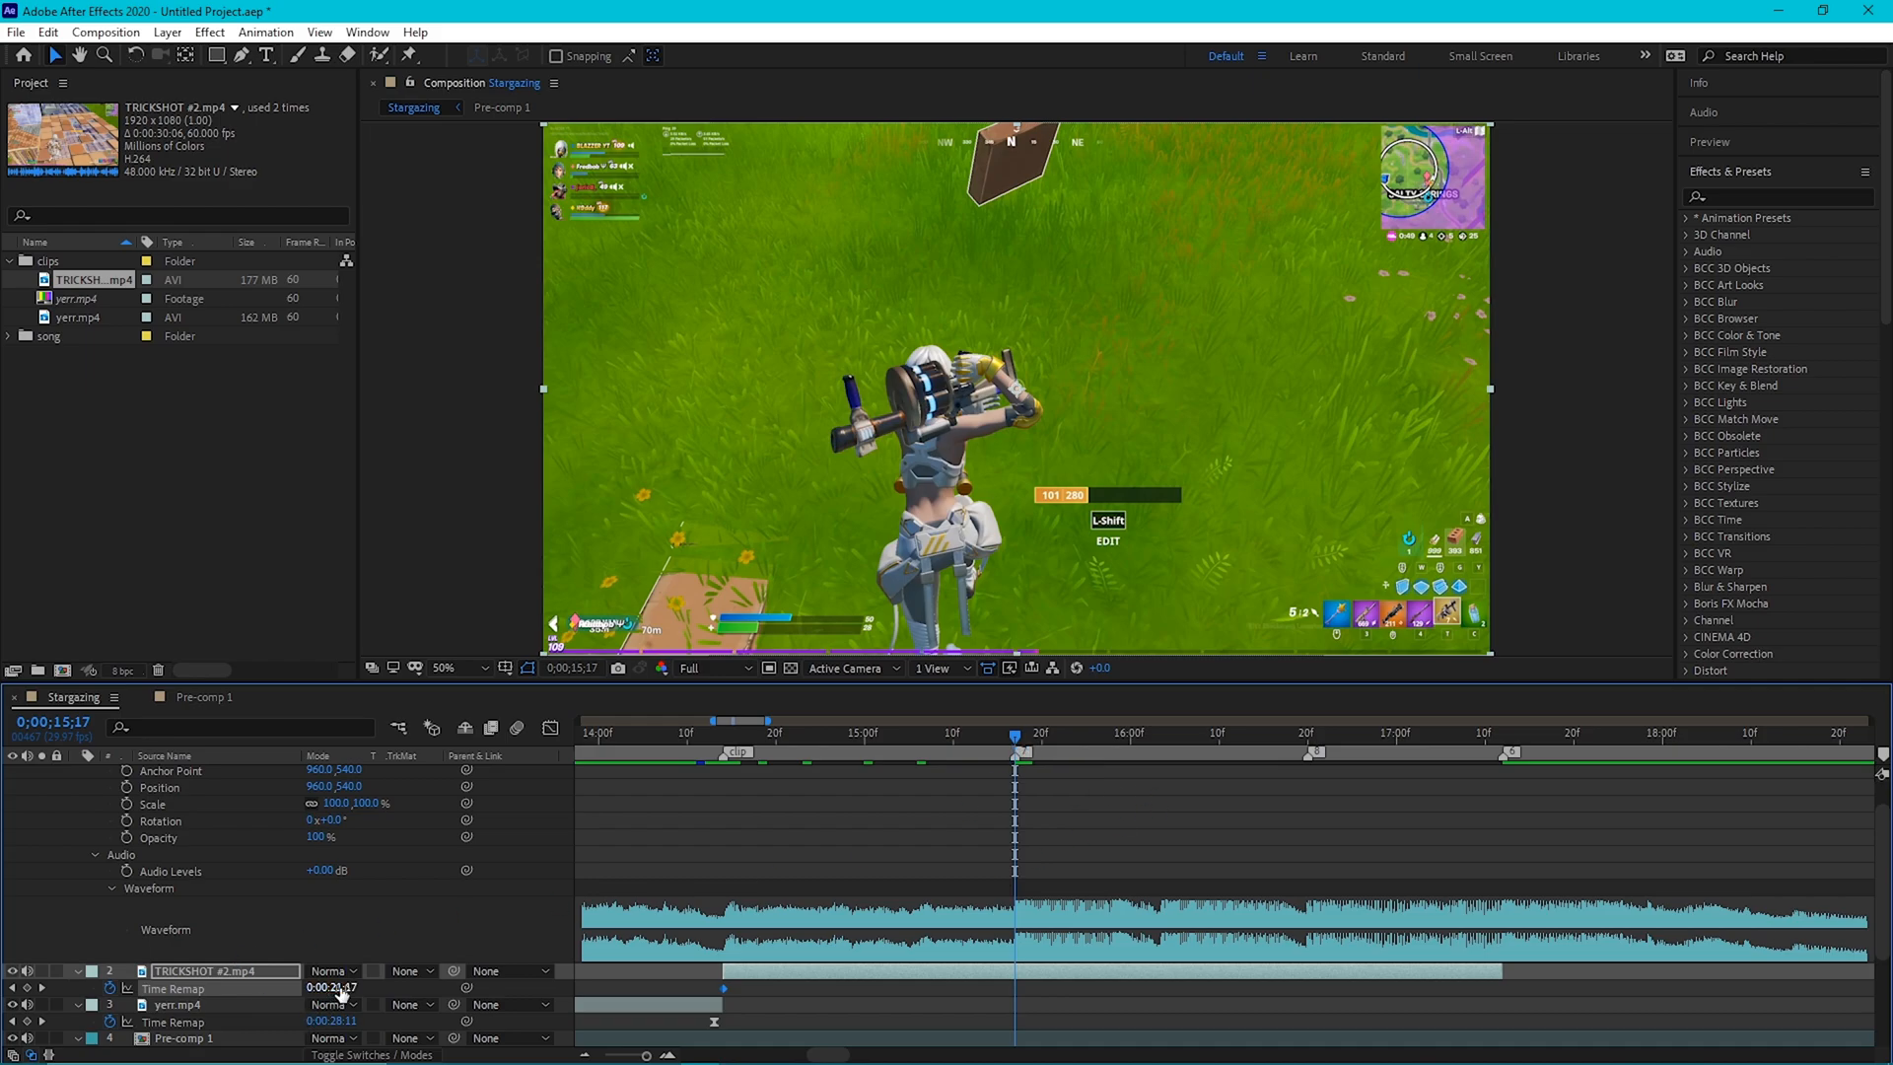
left_click_drag(347, 986, 405, 987)
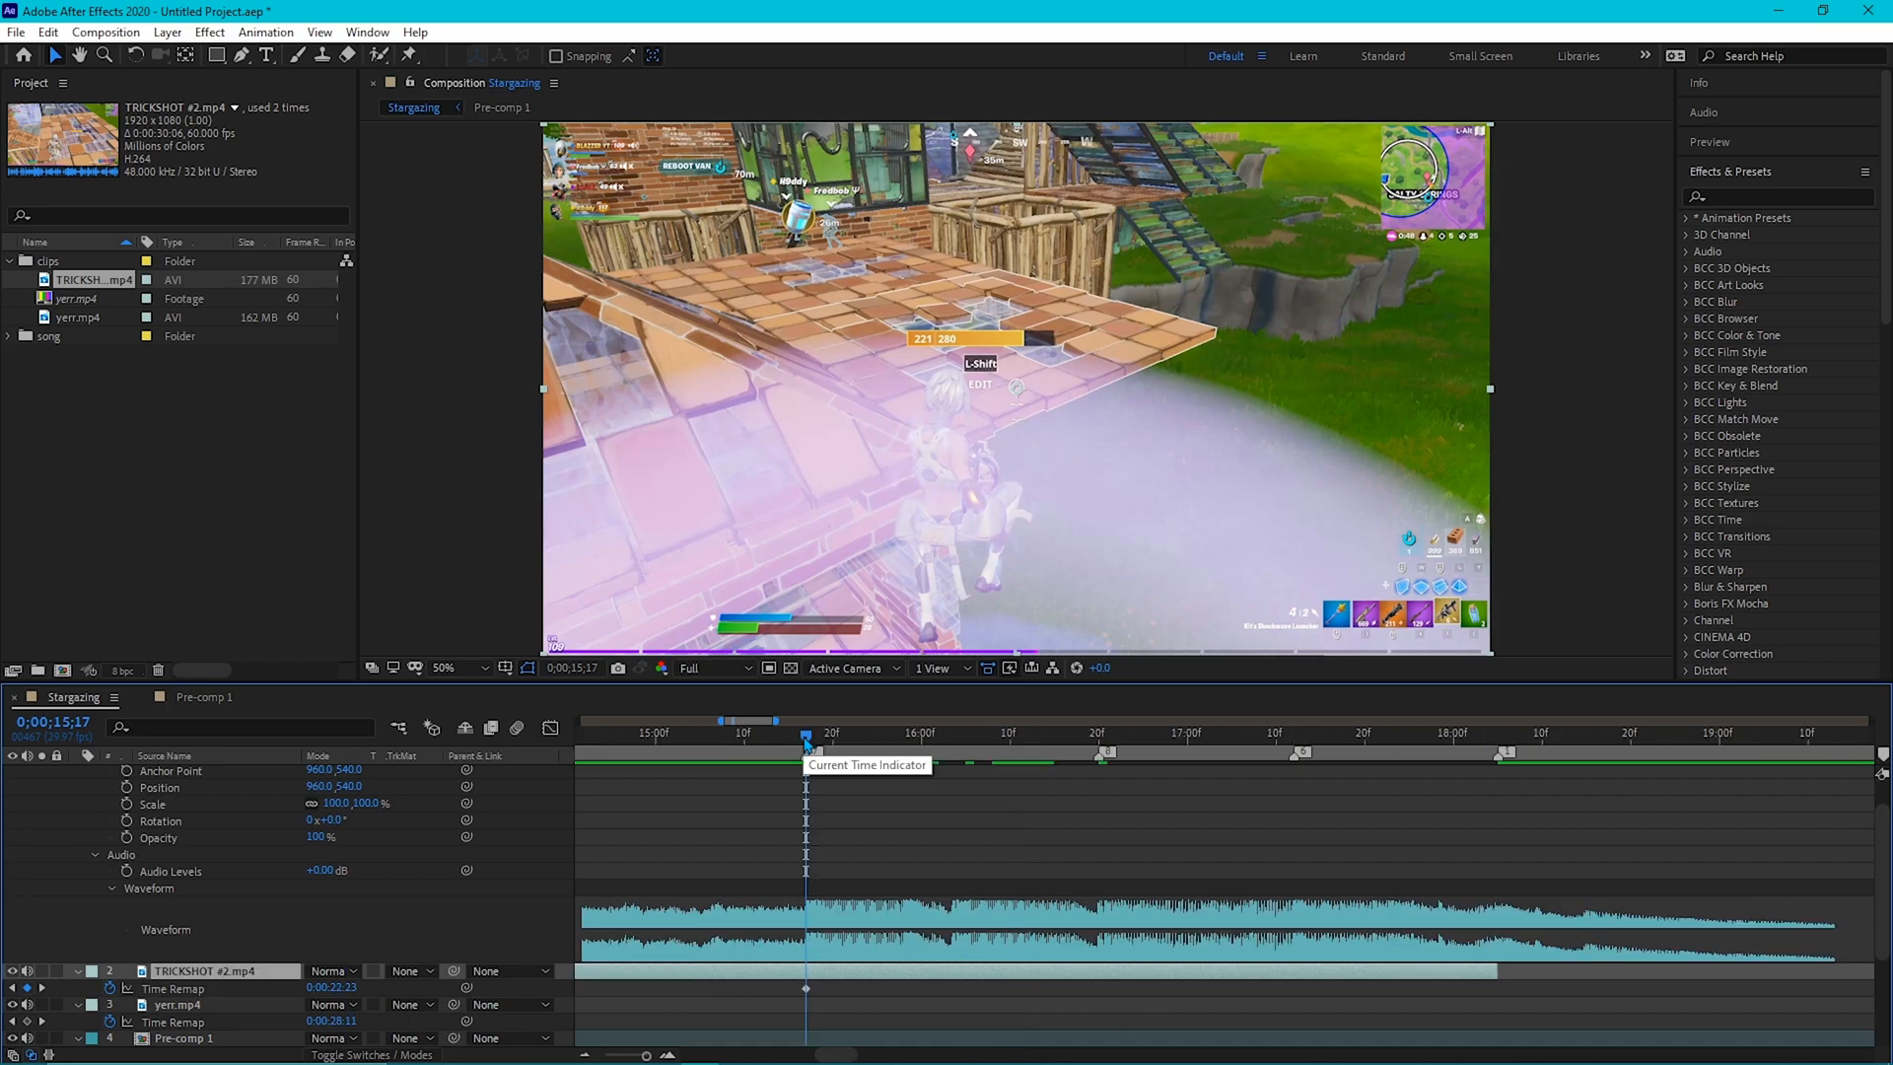
left_click_drag(805, 737, 1097, 809)
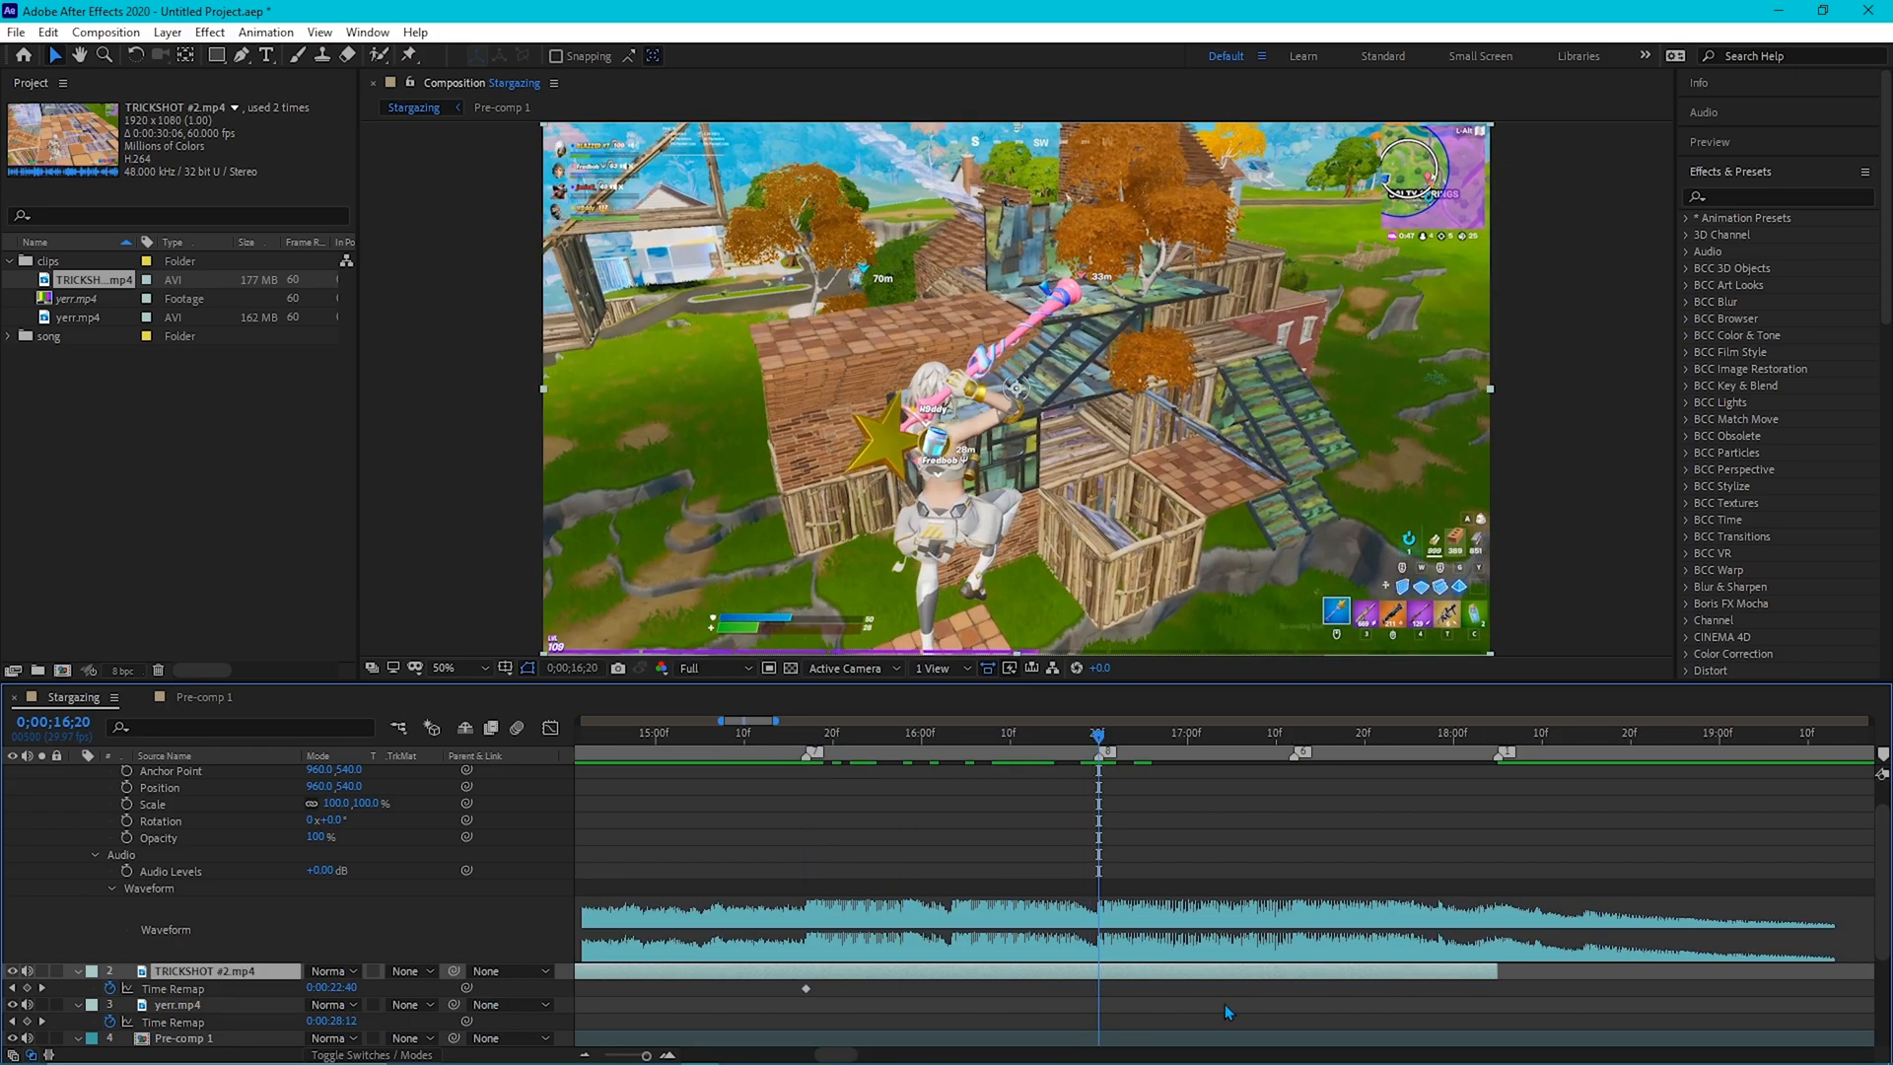
left_click_drag(338, 991, 363, 984)
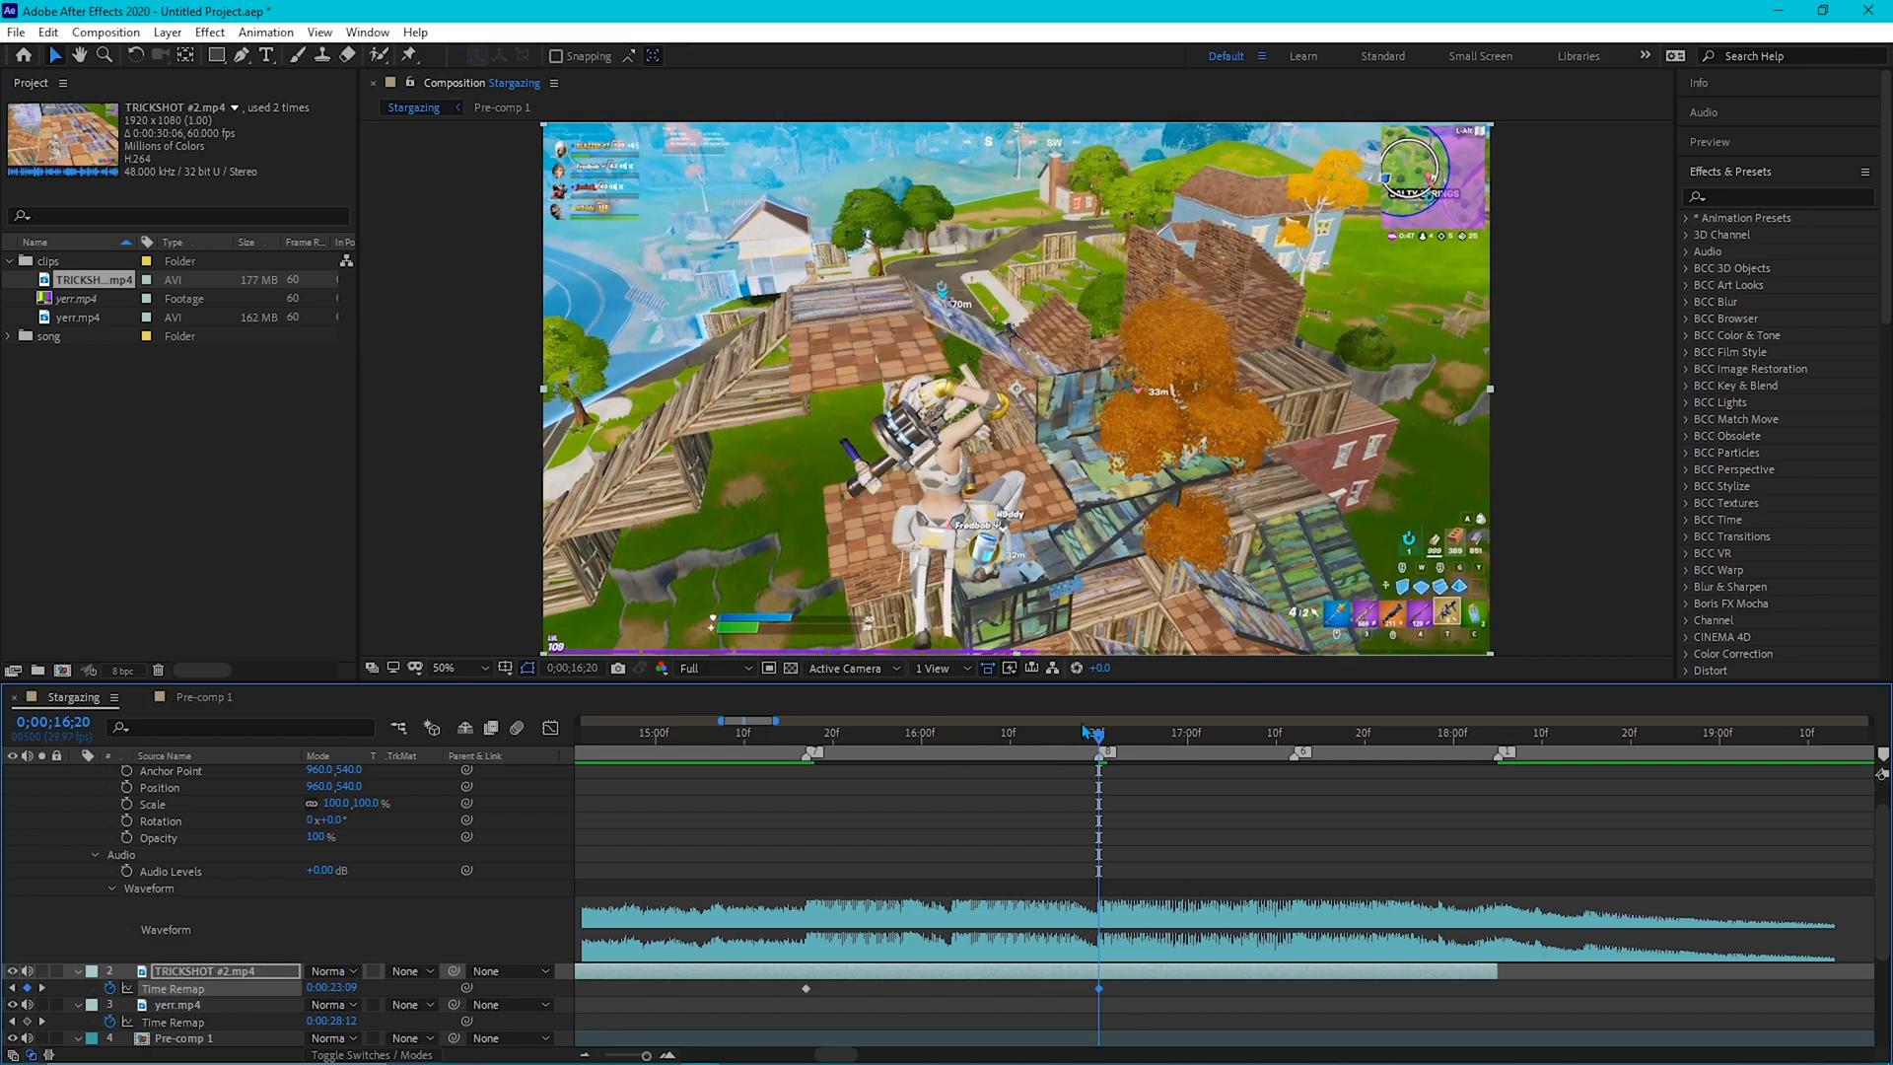
Add TRICKSHOT #2.mp4 Time Remap keyframes of 0:00:24:20 at 0;00;17;12 and 0:00:25:33 at 0;00;18;04.
left_click_drag(1099, 738, 1297, 797)
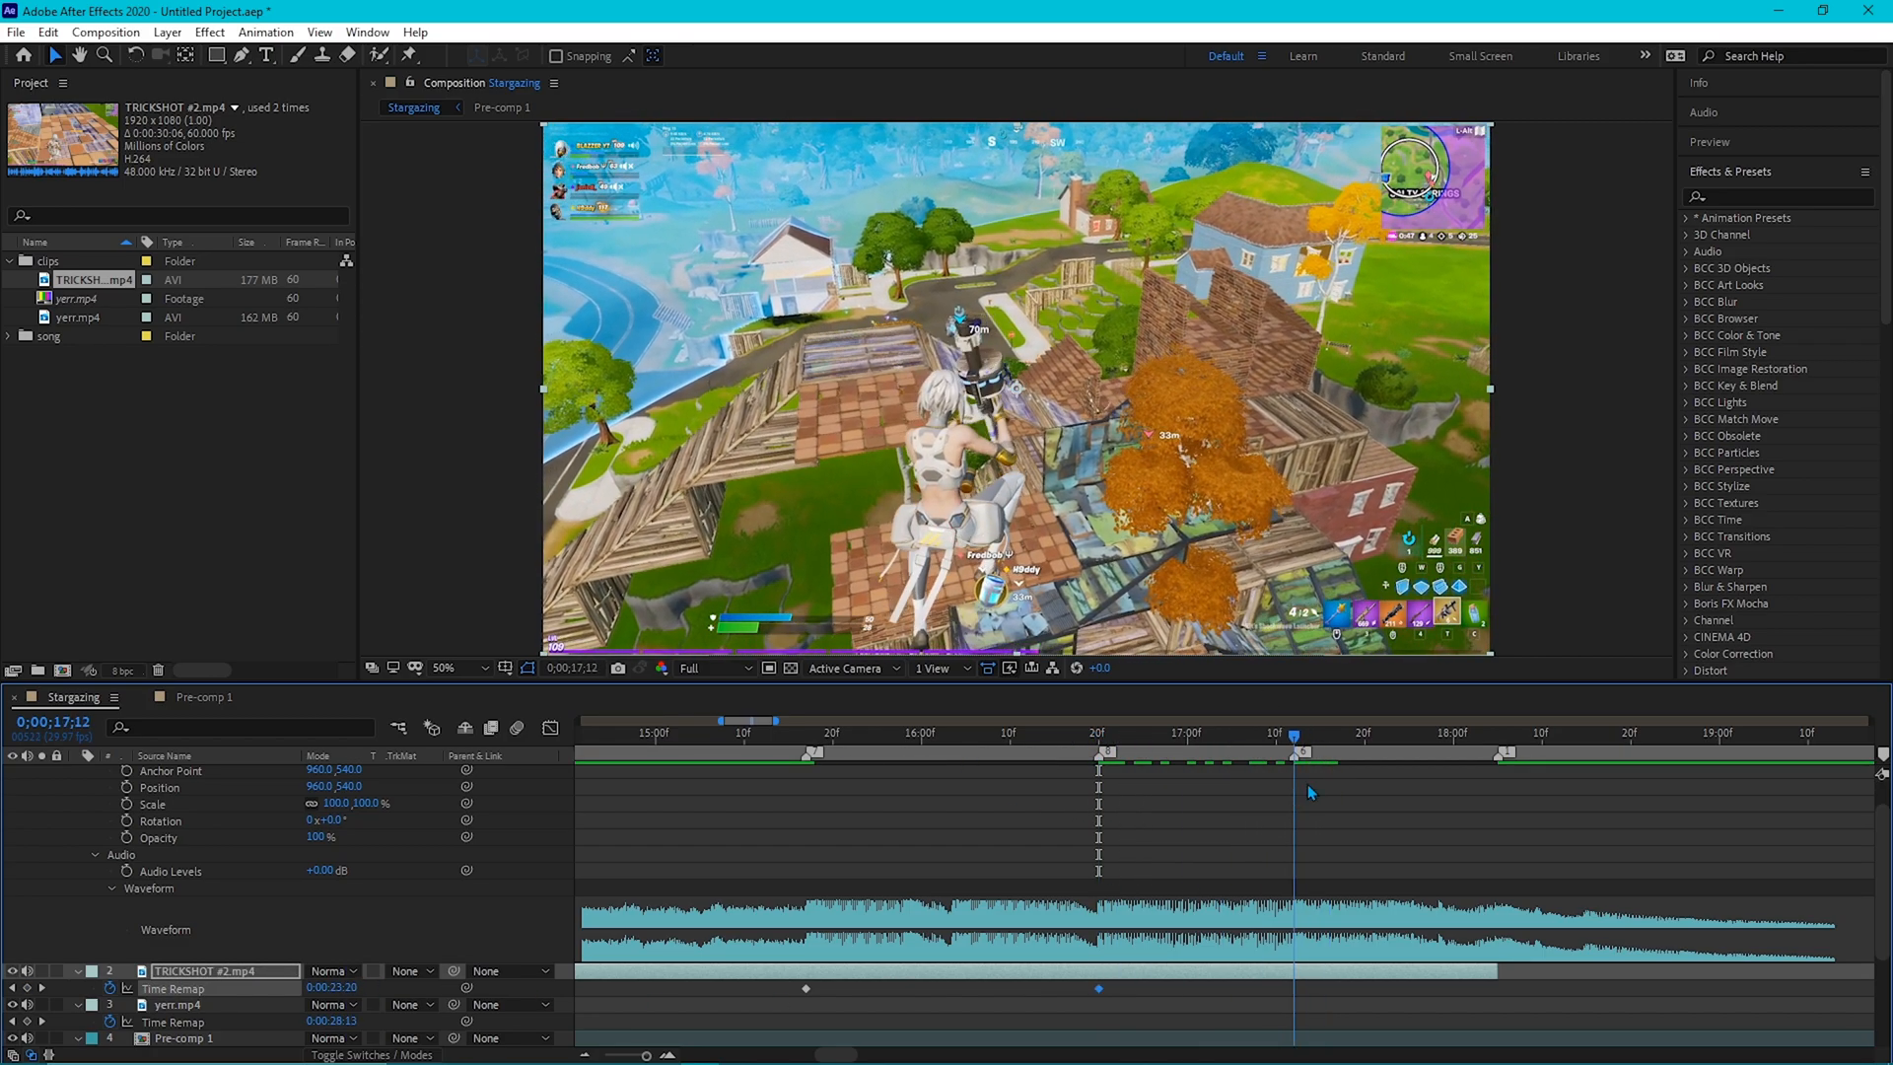
left_click_drag(338, 996, 398, 990)
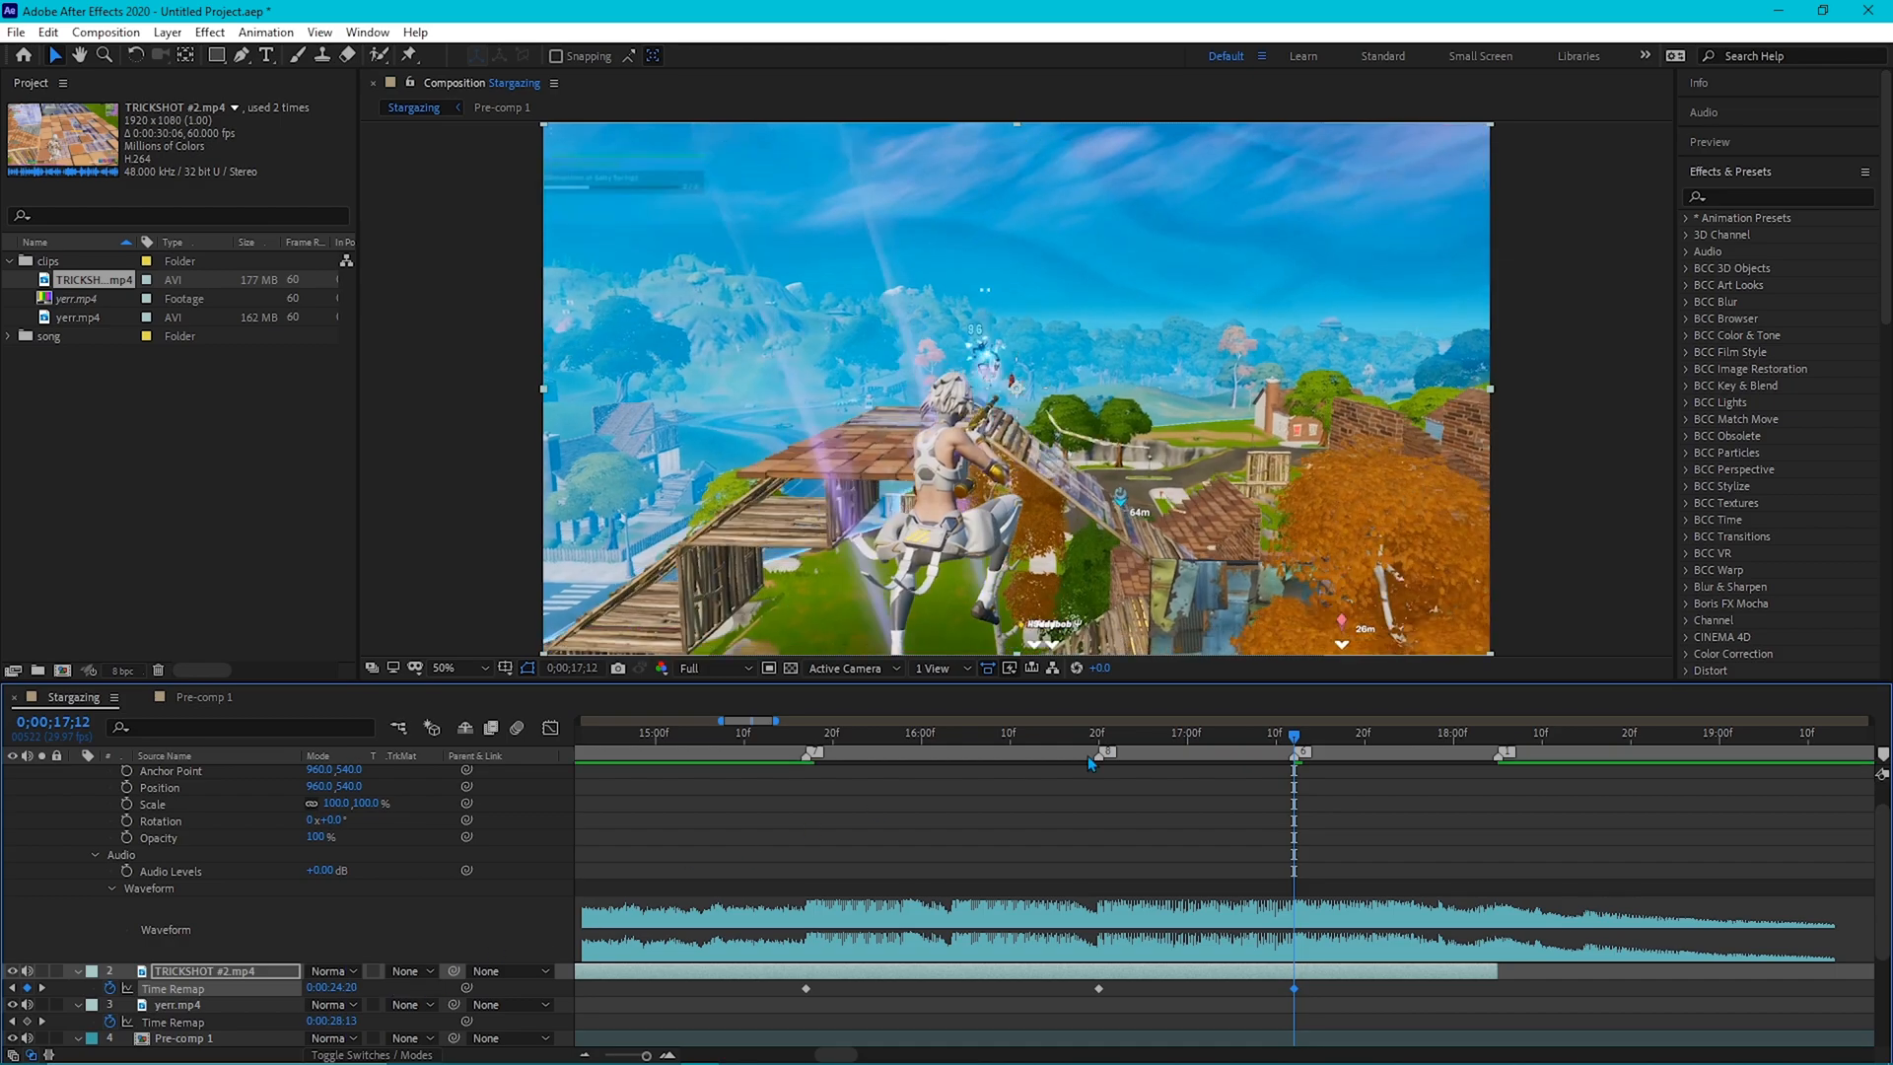
left_click_drag(1298, 741, 1497, 764)
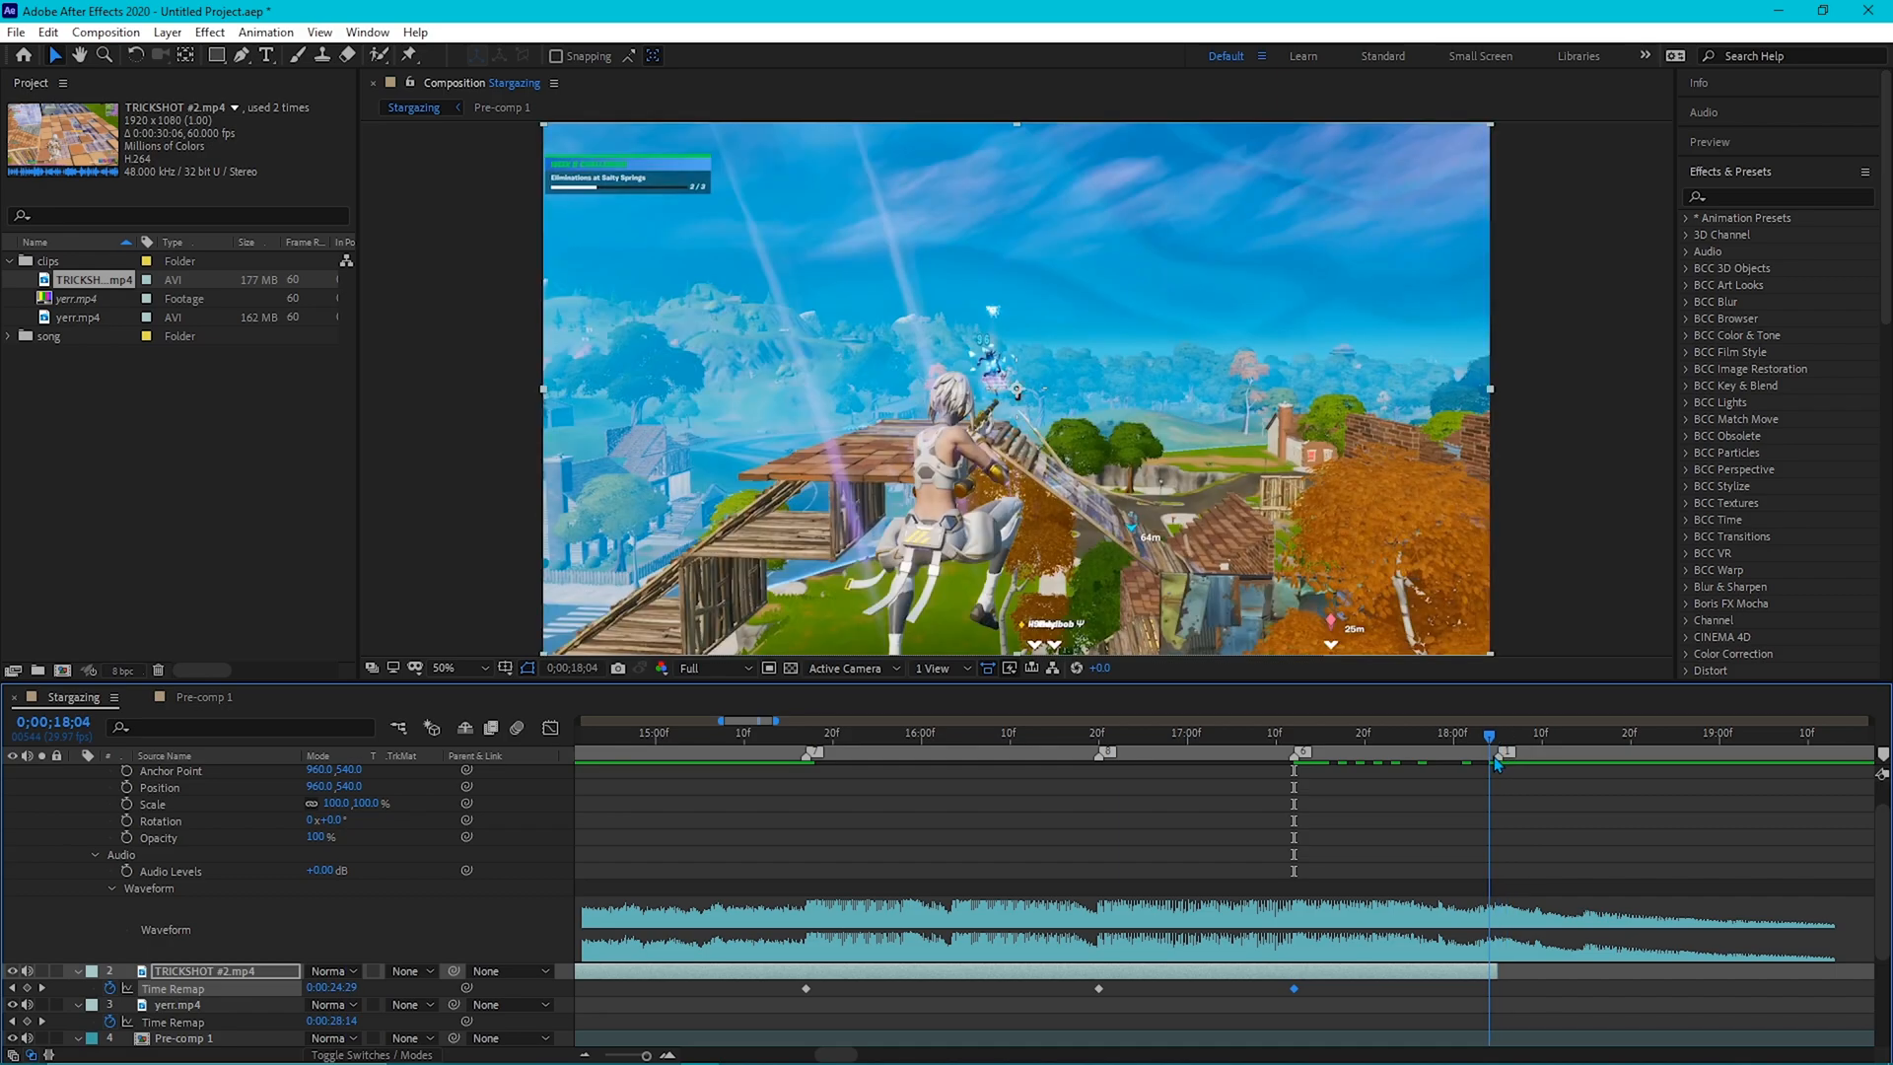
left_click_drag(343, 987, 386, 974)
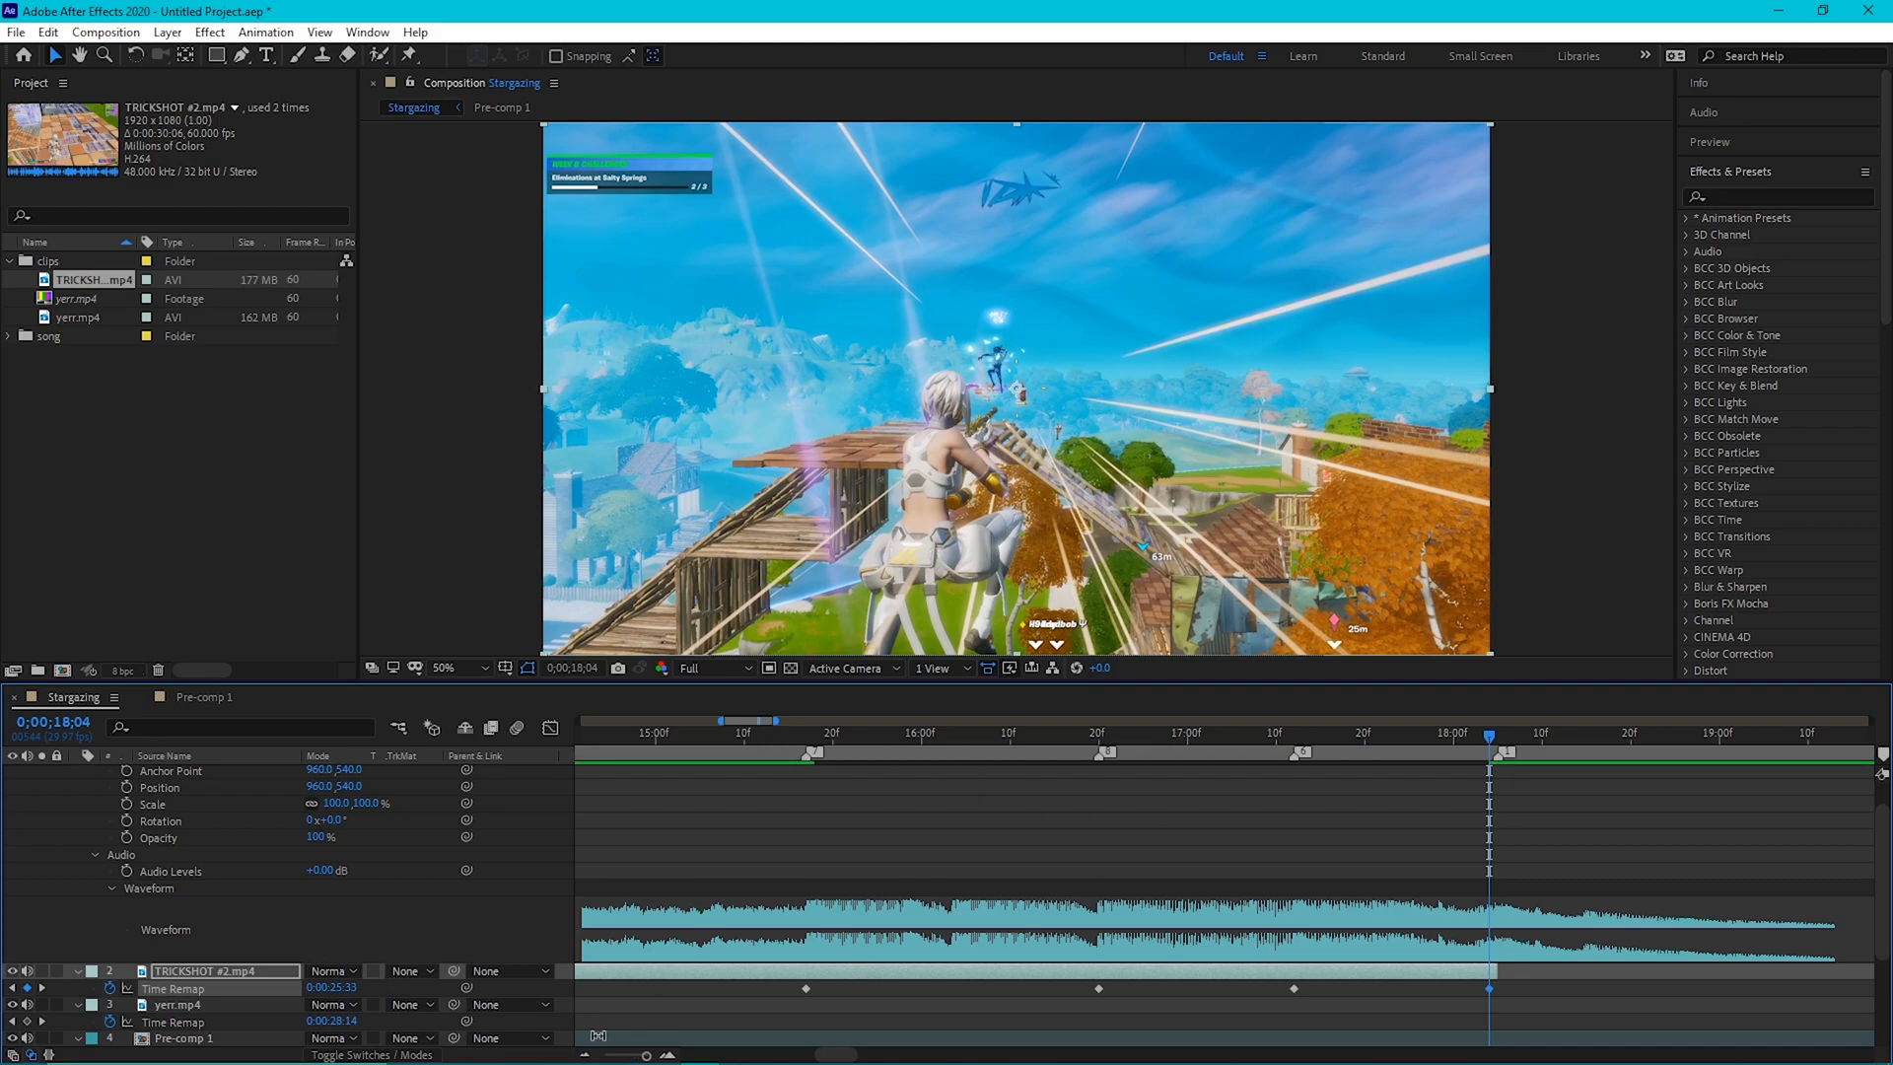
Apply Easy Ease to all five Time Remap keyframes of TRICKSHOT #2.mp4 and show their curve in the Graph Editor.
left_click(586, 1054)
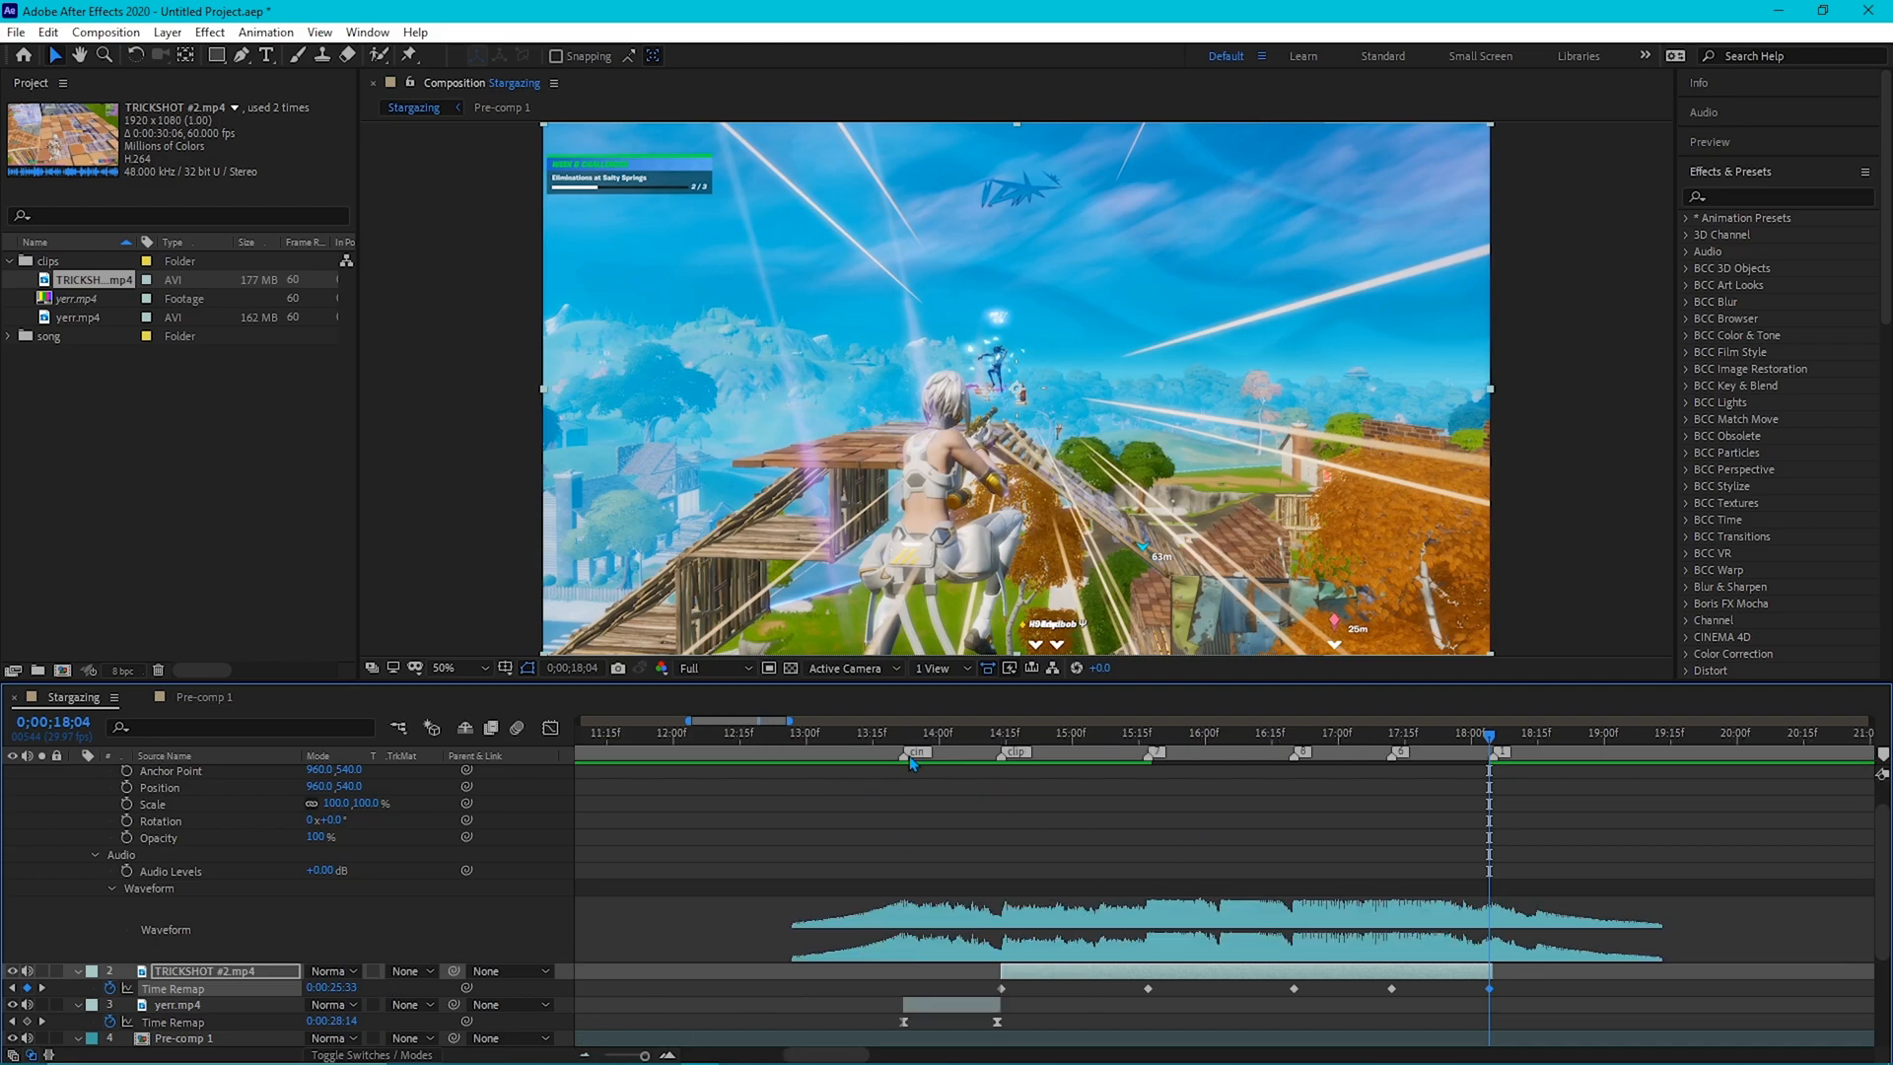
left_click(940, 1008)
left_click(973, 735)
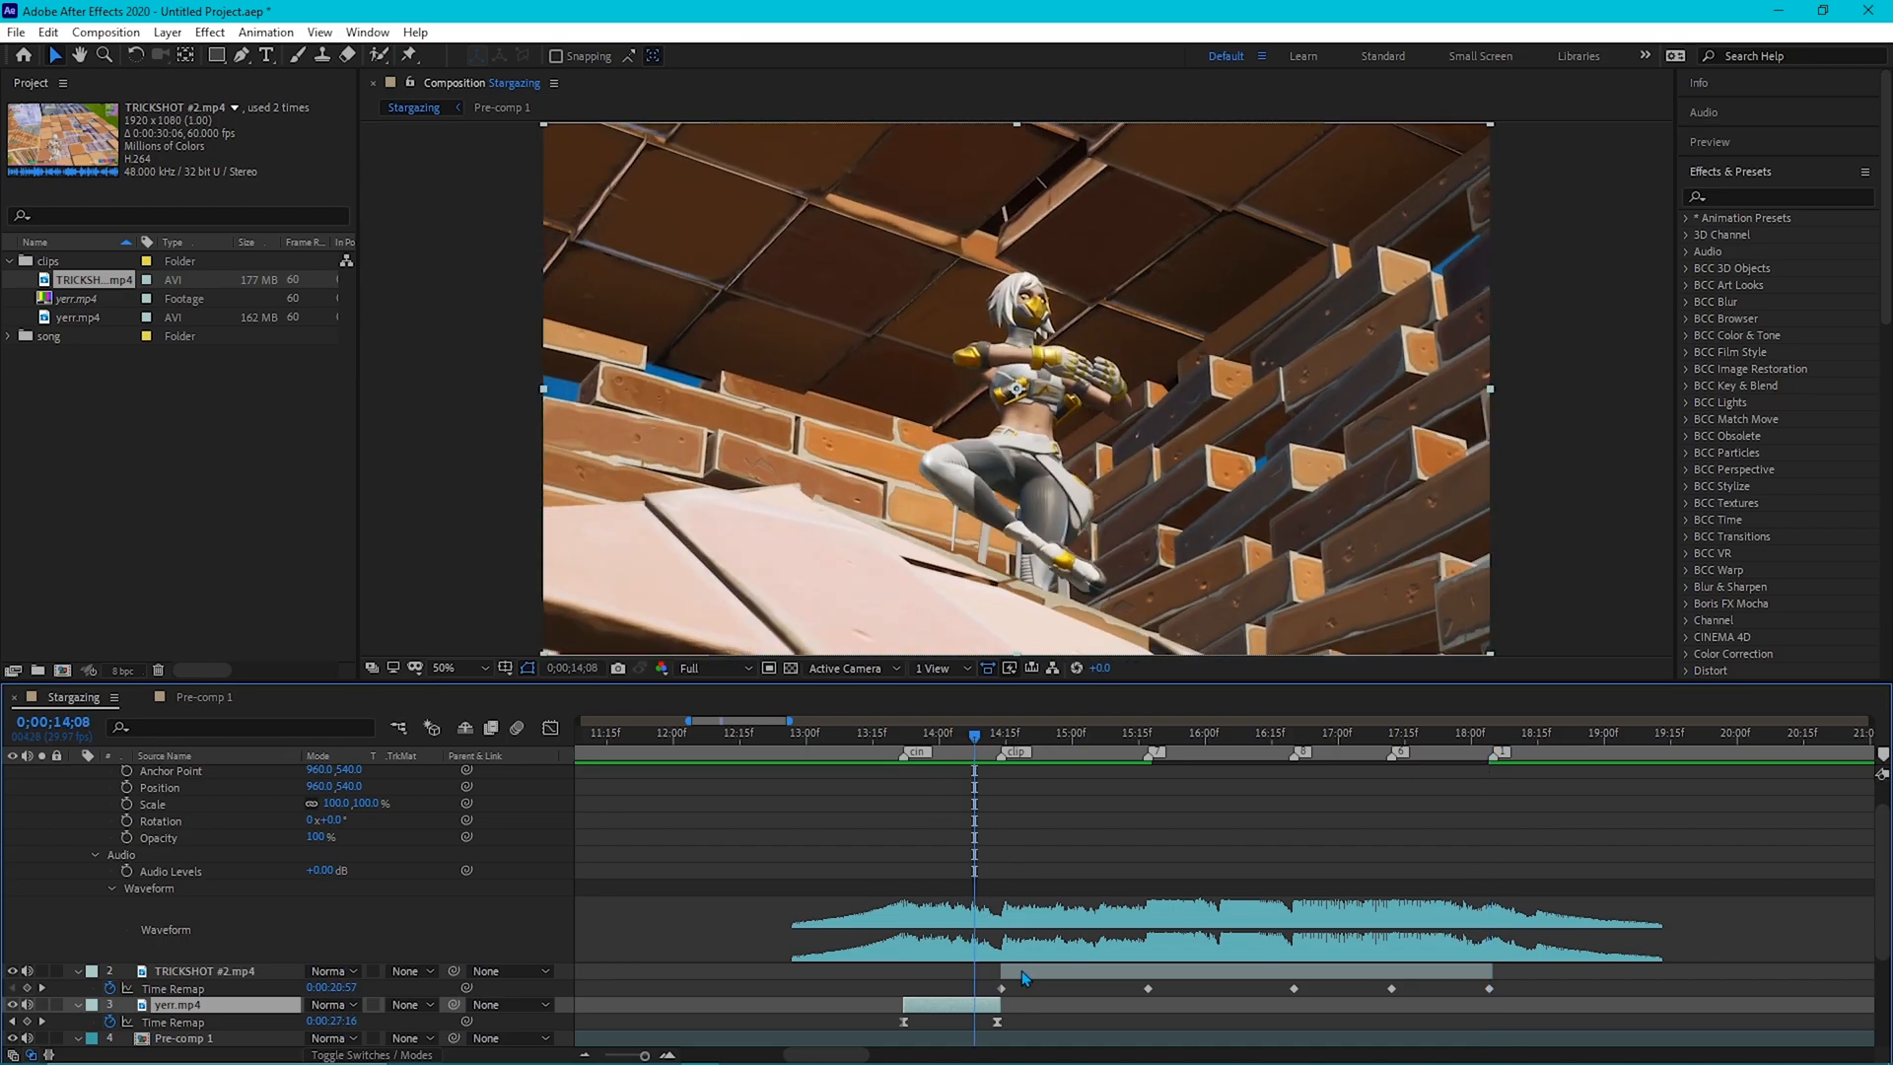
left_click_drag(991, 982, 1522, 997)
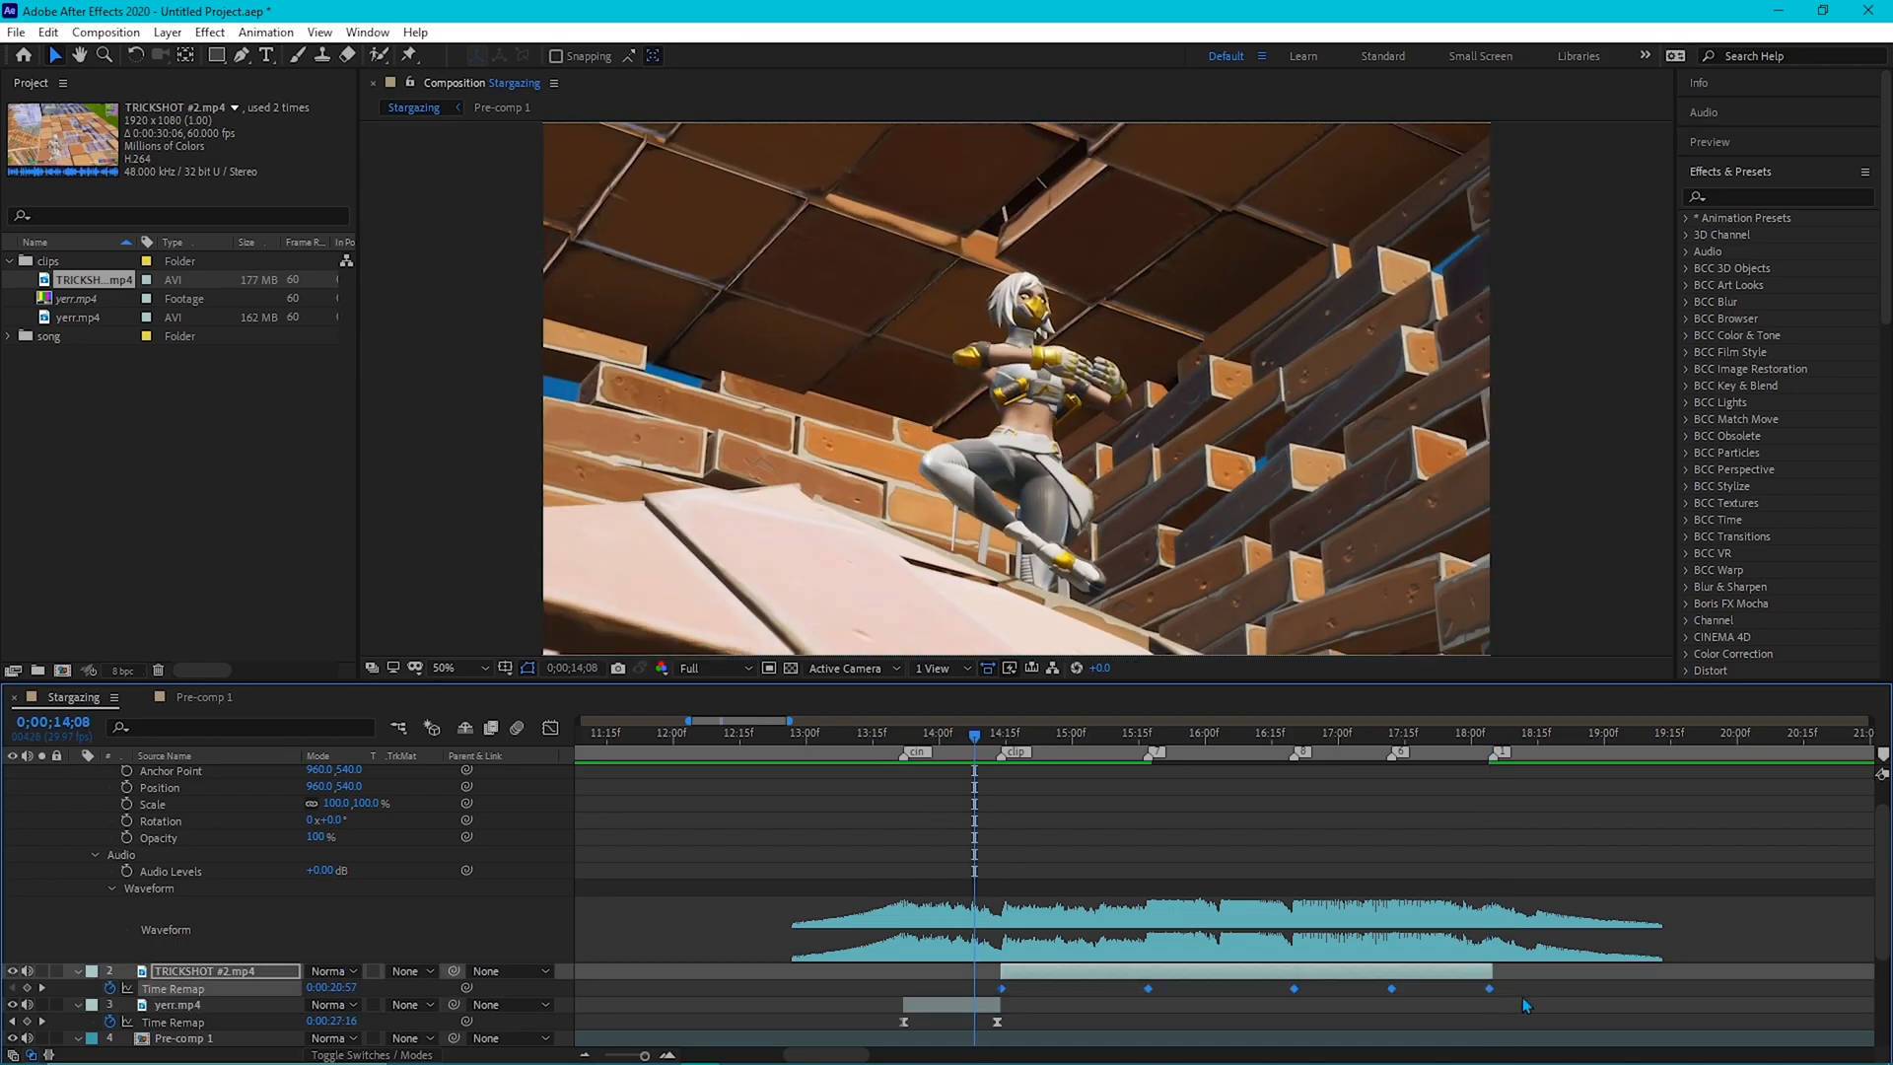
left_click(1003, 987)
left_click(550, 728)
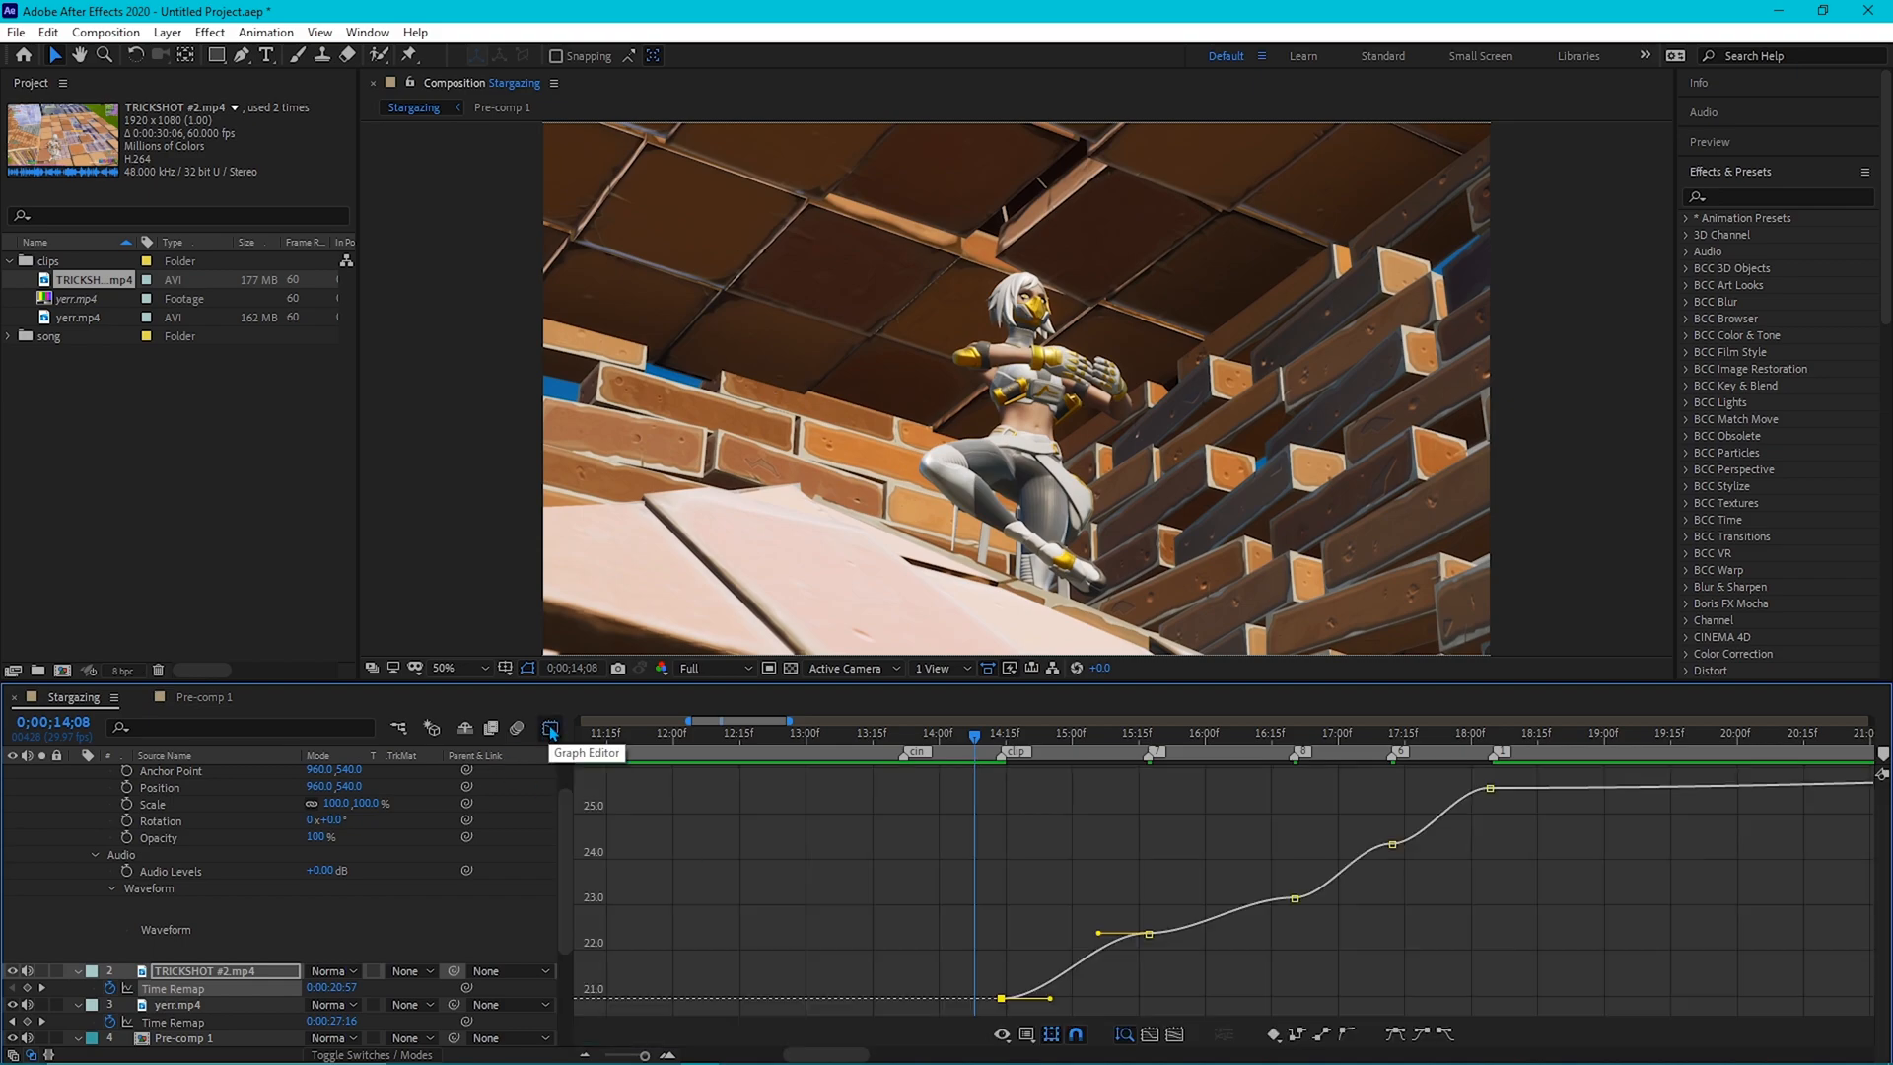
Shape the first TRICKSHOT #2.mp4 segment fast-slow-fast: raise the first keyframe's outgoing handle steeply and pull the second keyframe's incoming handle steeply down.
left_click(670, 1055)
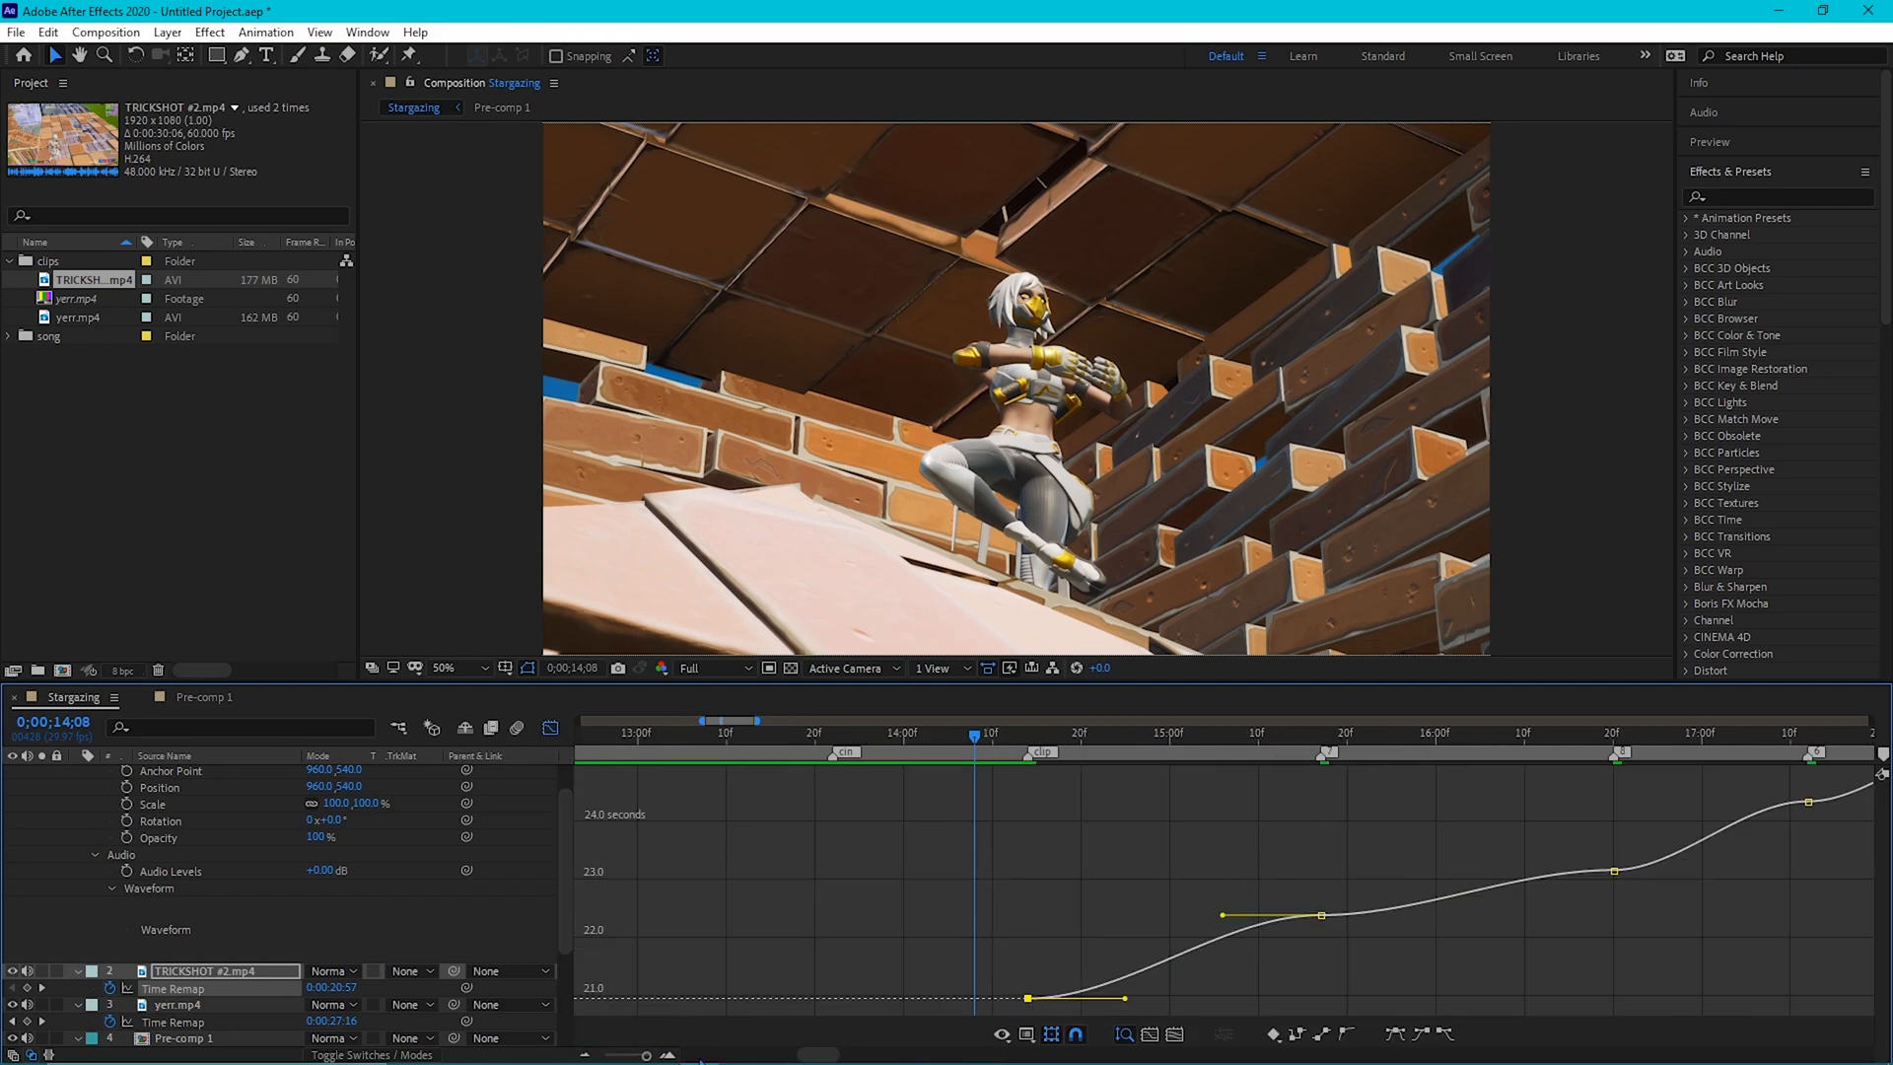
left_click_drag(819, 1055, 831, 1055)
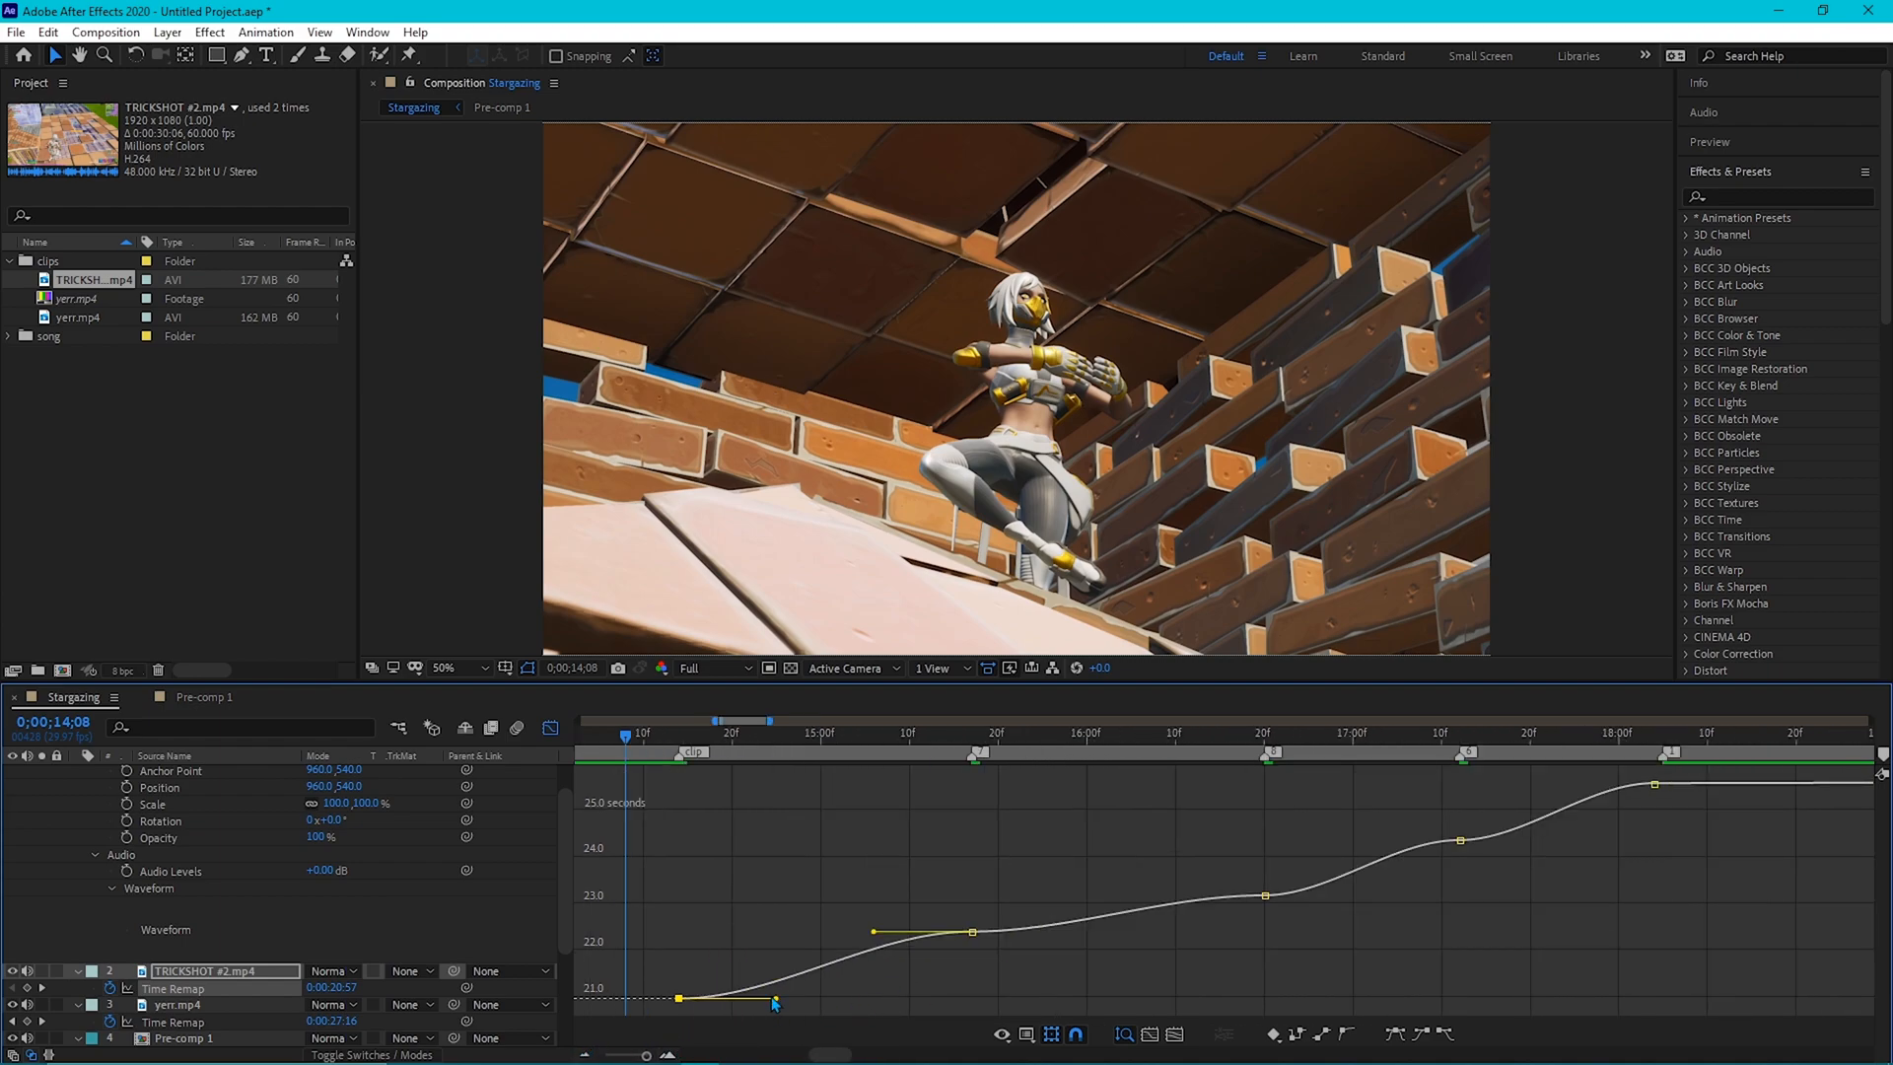
left_click_drag(777, 998, 685, 974)
left_click_drag(873, 932, 961, 981)
left_click_drag(626, 735, 678, 736)
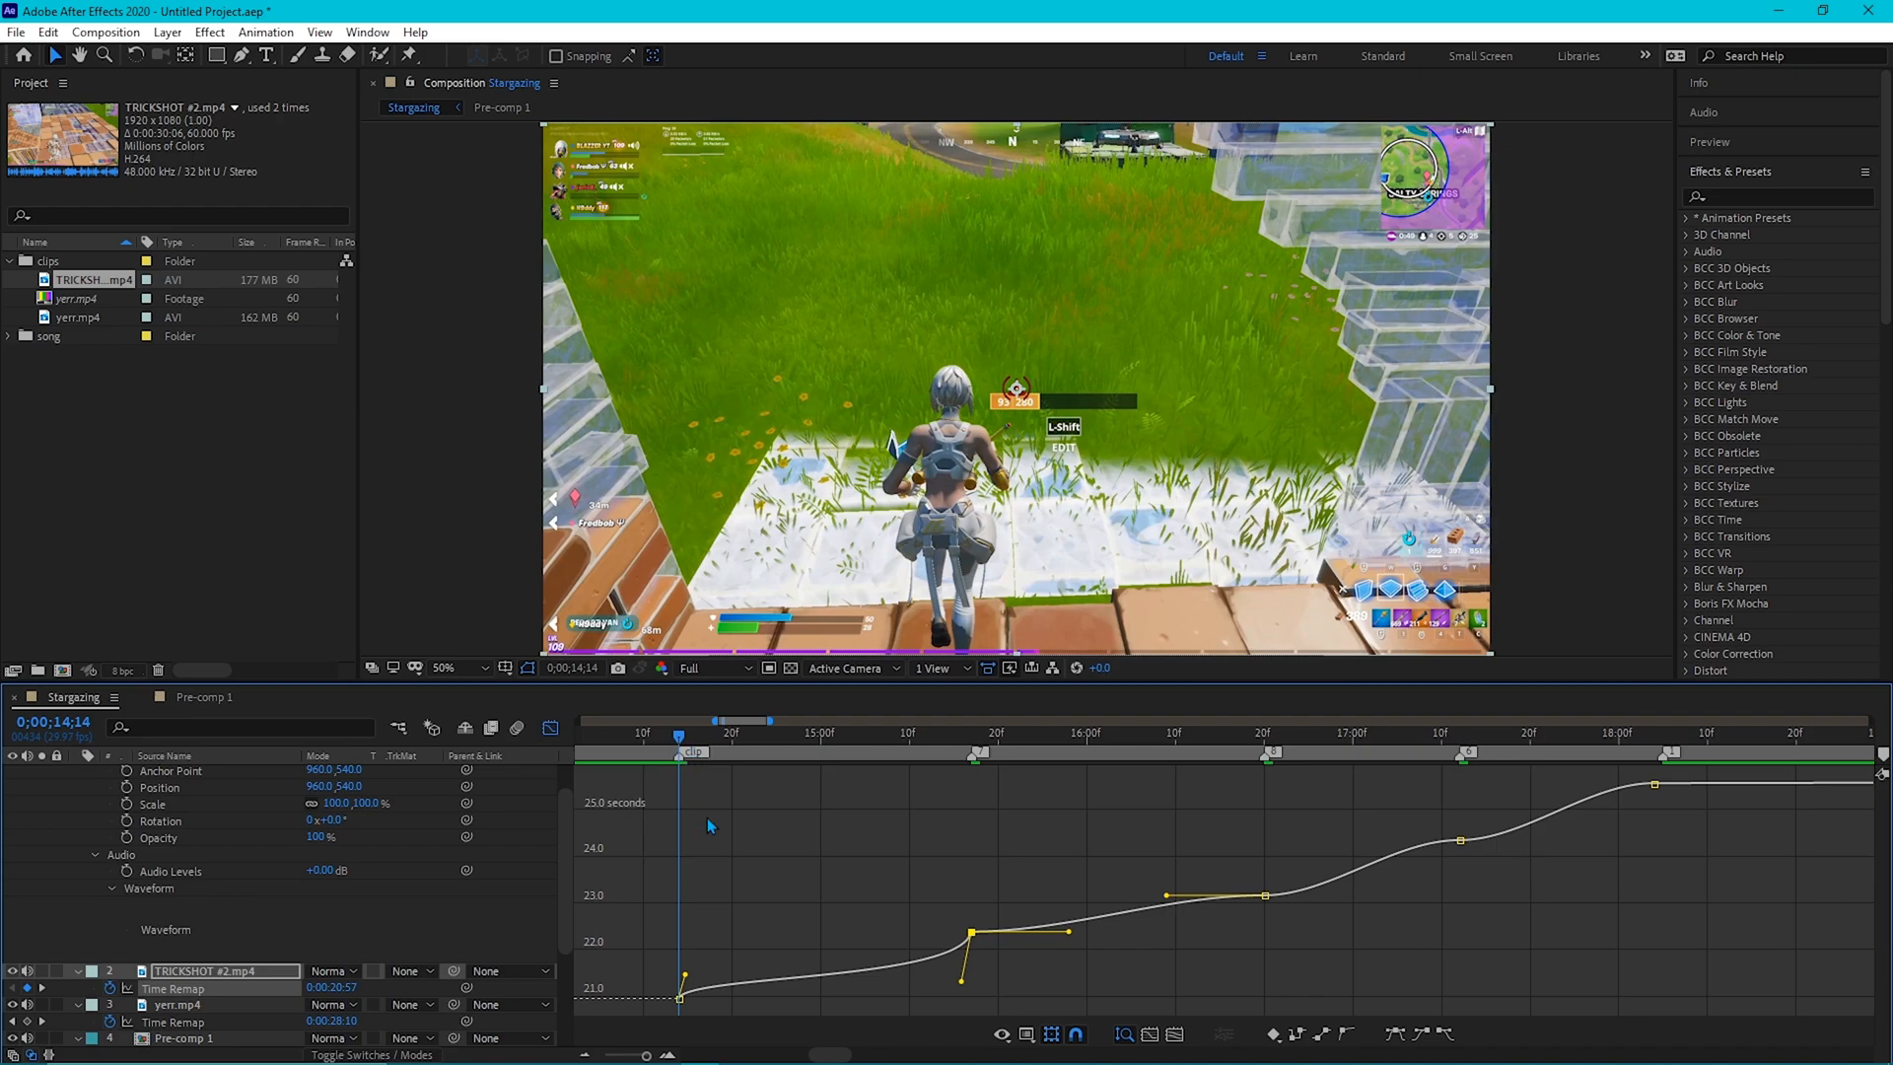
mouse_move(685, 974)
left_mouse_down()
mouse_move(695, 960)
mouse_move(697, 977)
left_mouse_up()
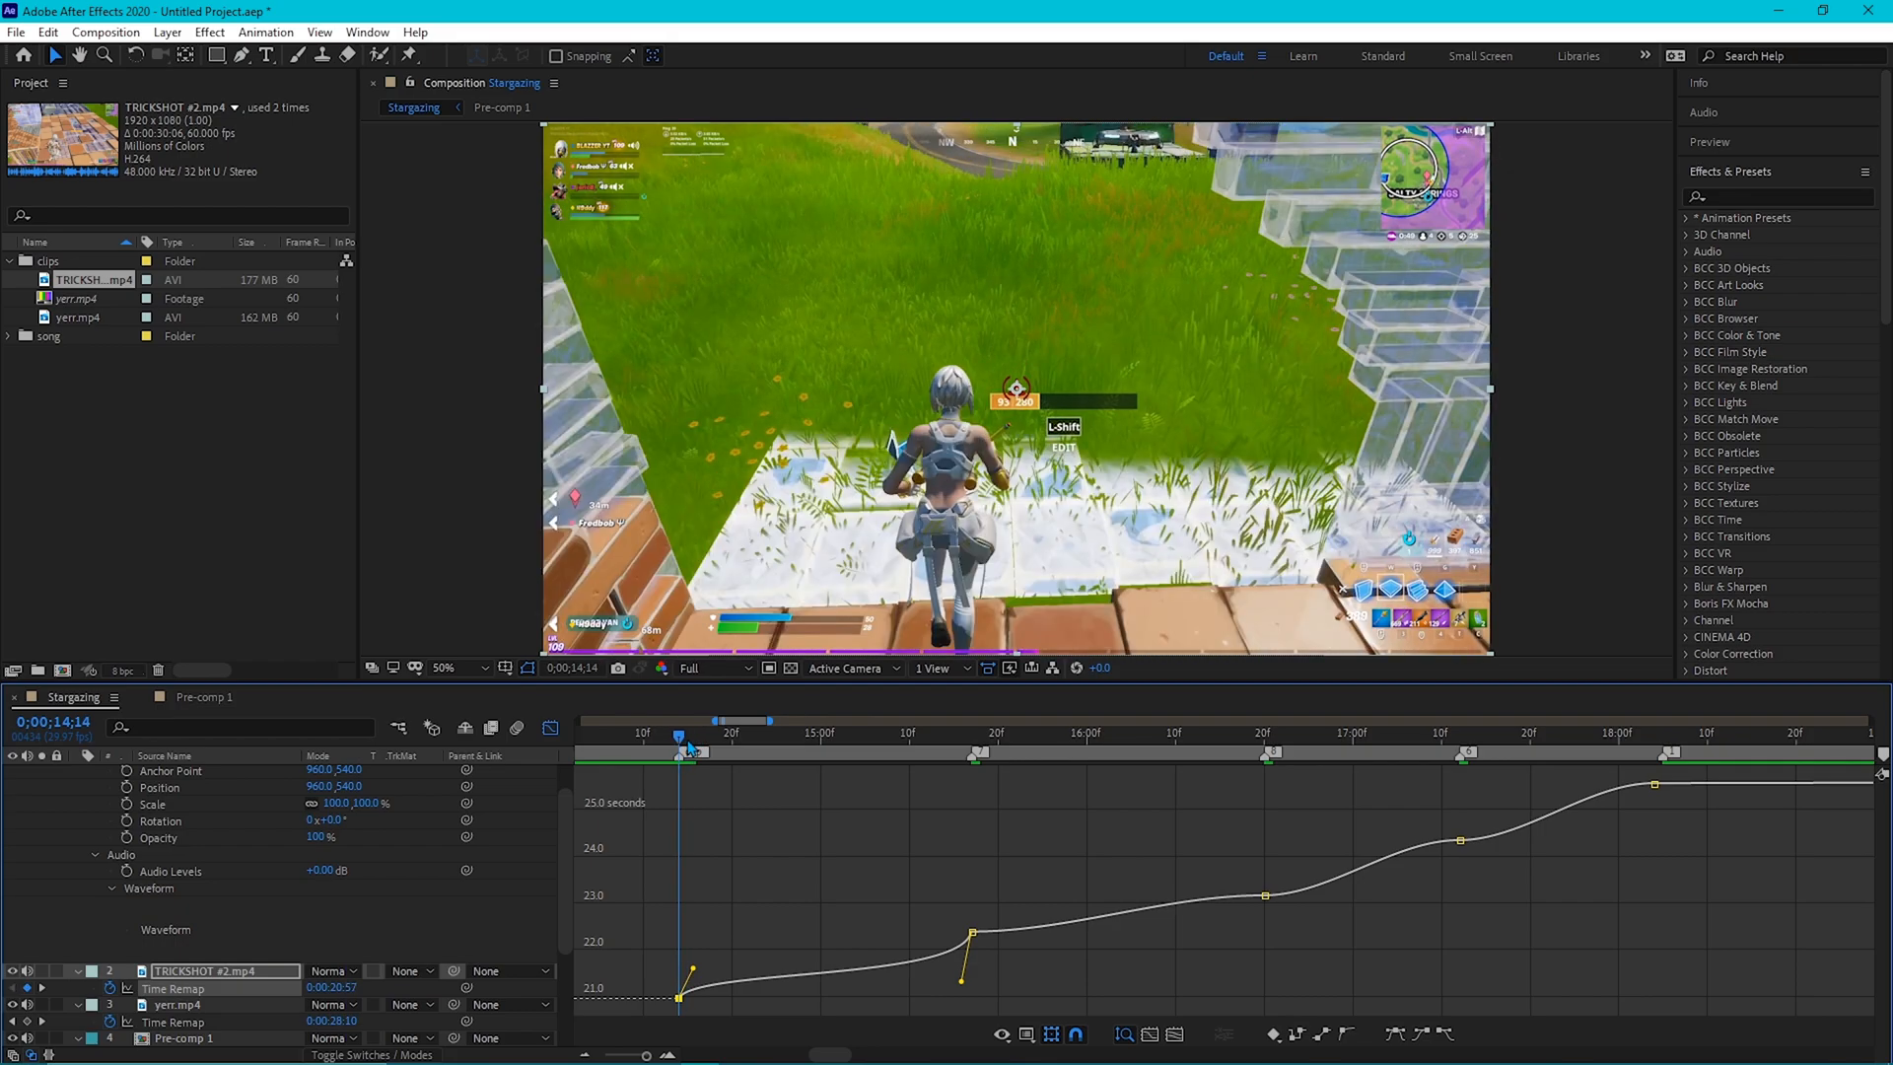
Make the second TRICKSHOT #2.mp4 keyframe's incoming handle slightly steeper and preview the first segment from 0;00;14;14.
mouse_move(976, 751)
left_mouse_down()
mouse_move(901, 761)
mouse_move(963, 769)
left_mouse_up()
left_click_drag(962, 983, 965, 993)
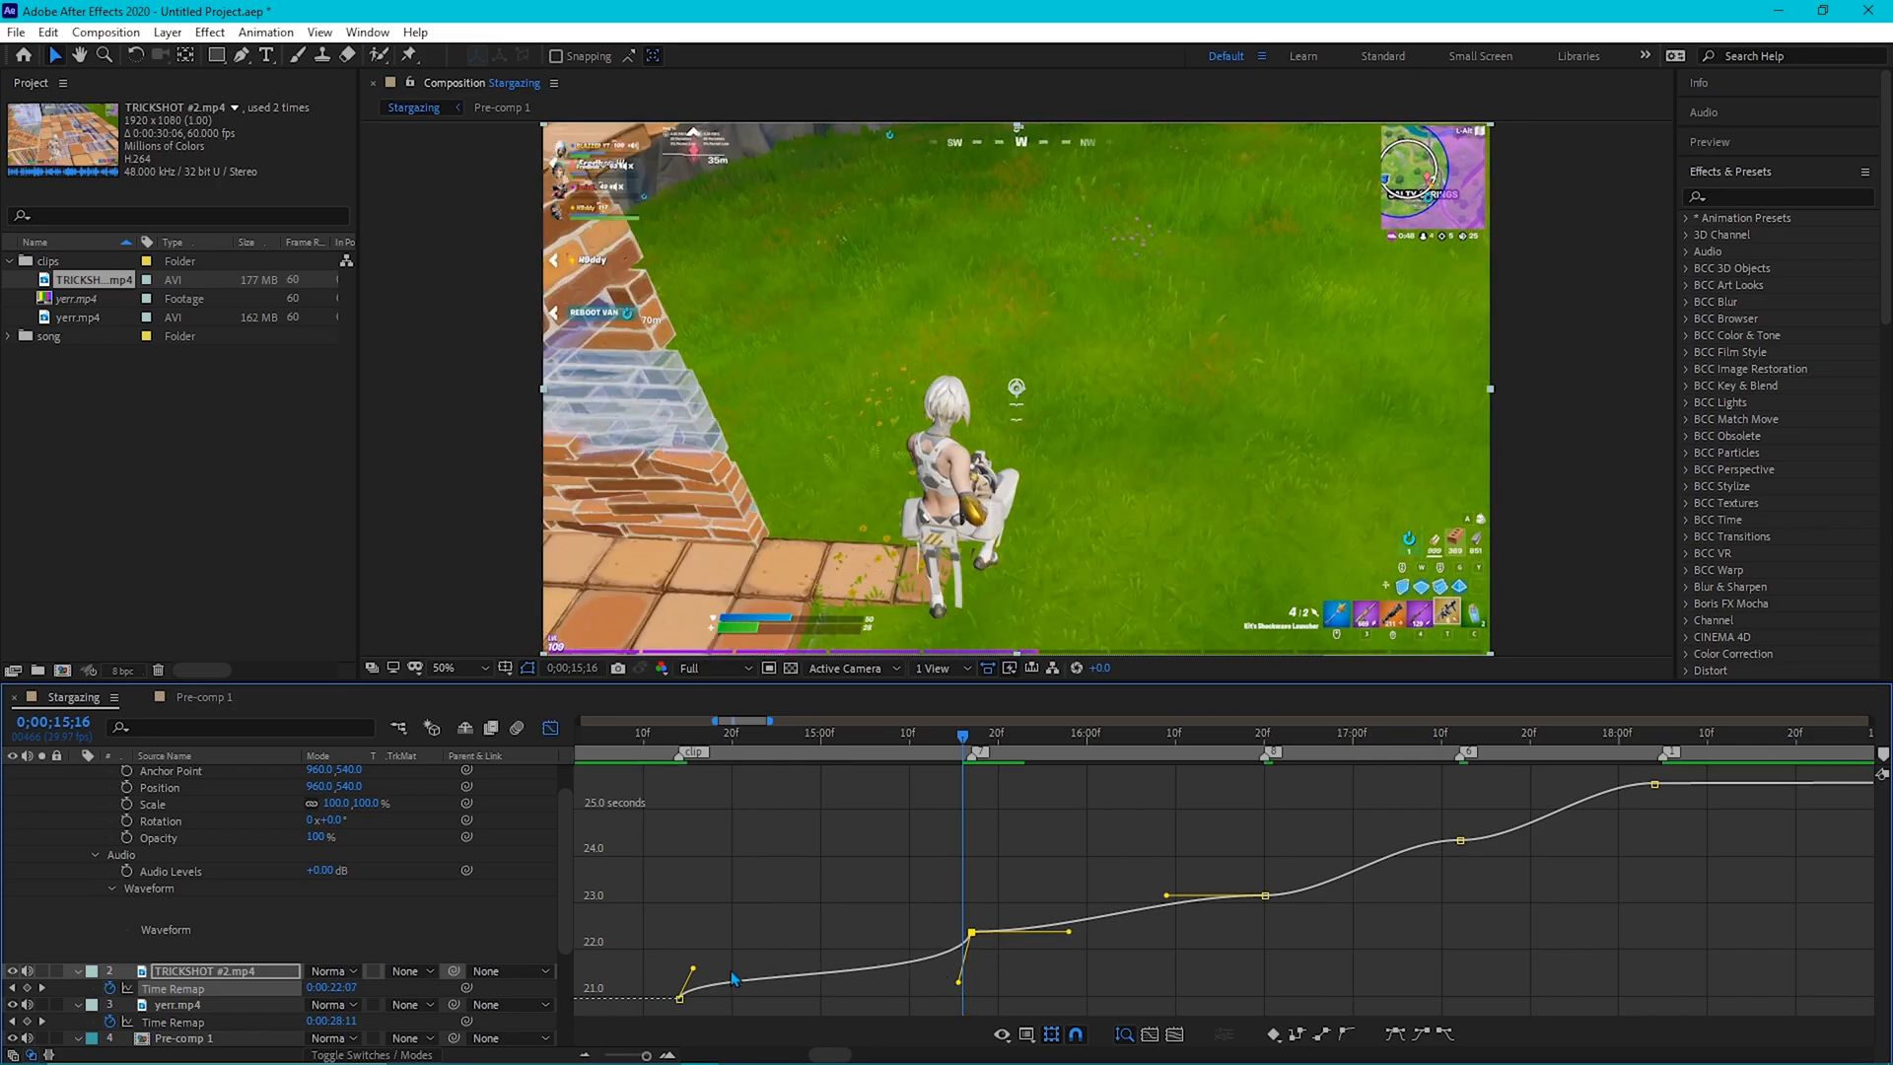
left_click(679, 747)
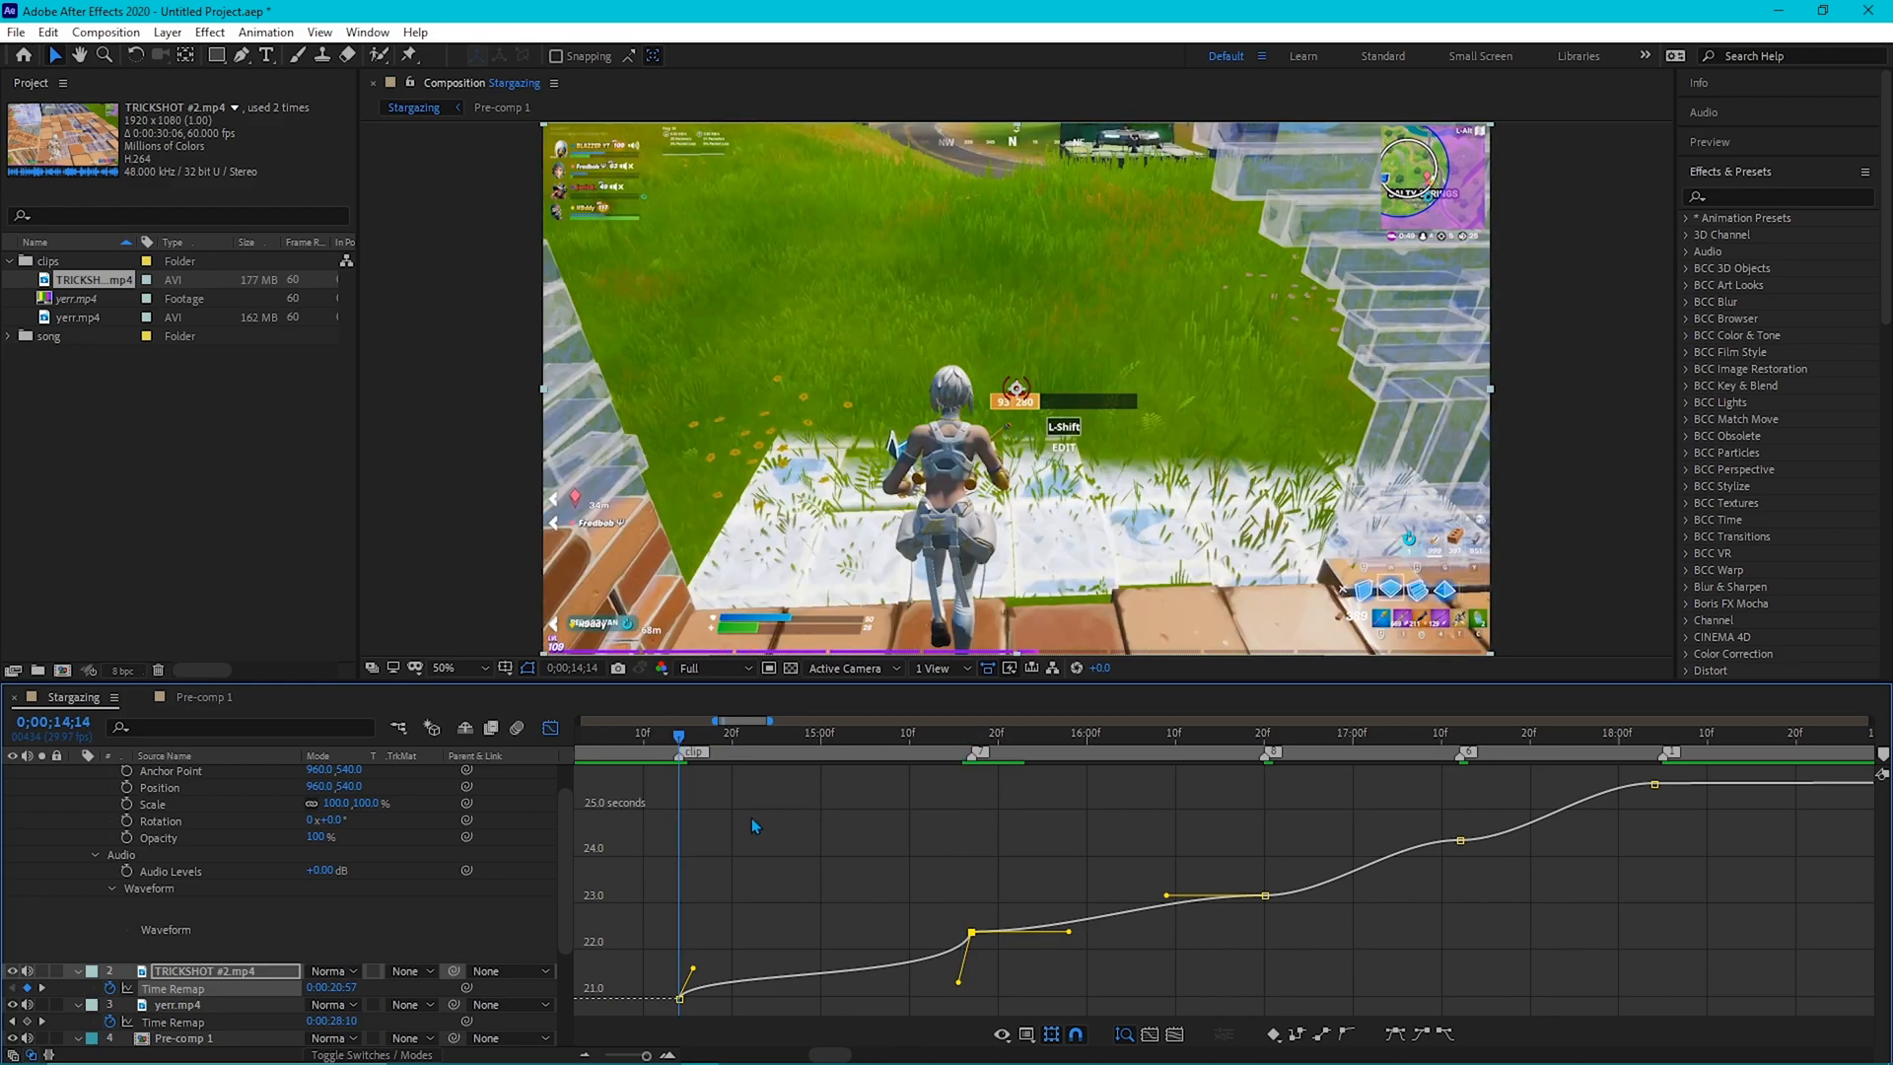
key("space")
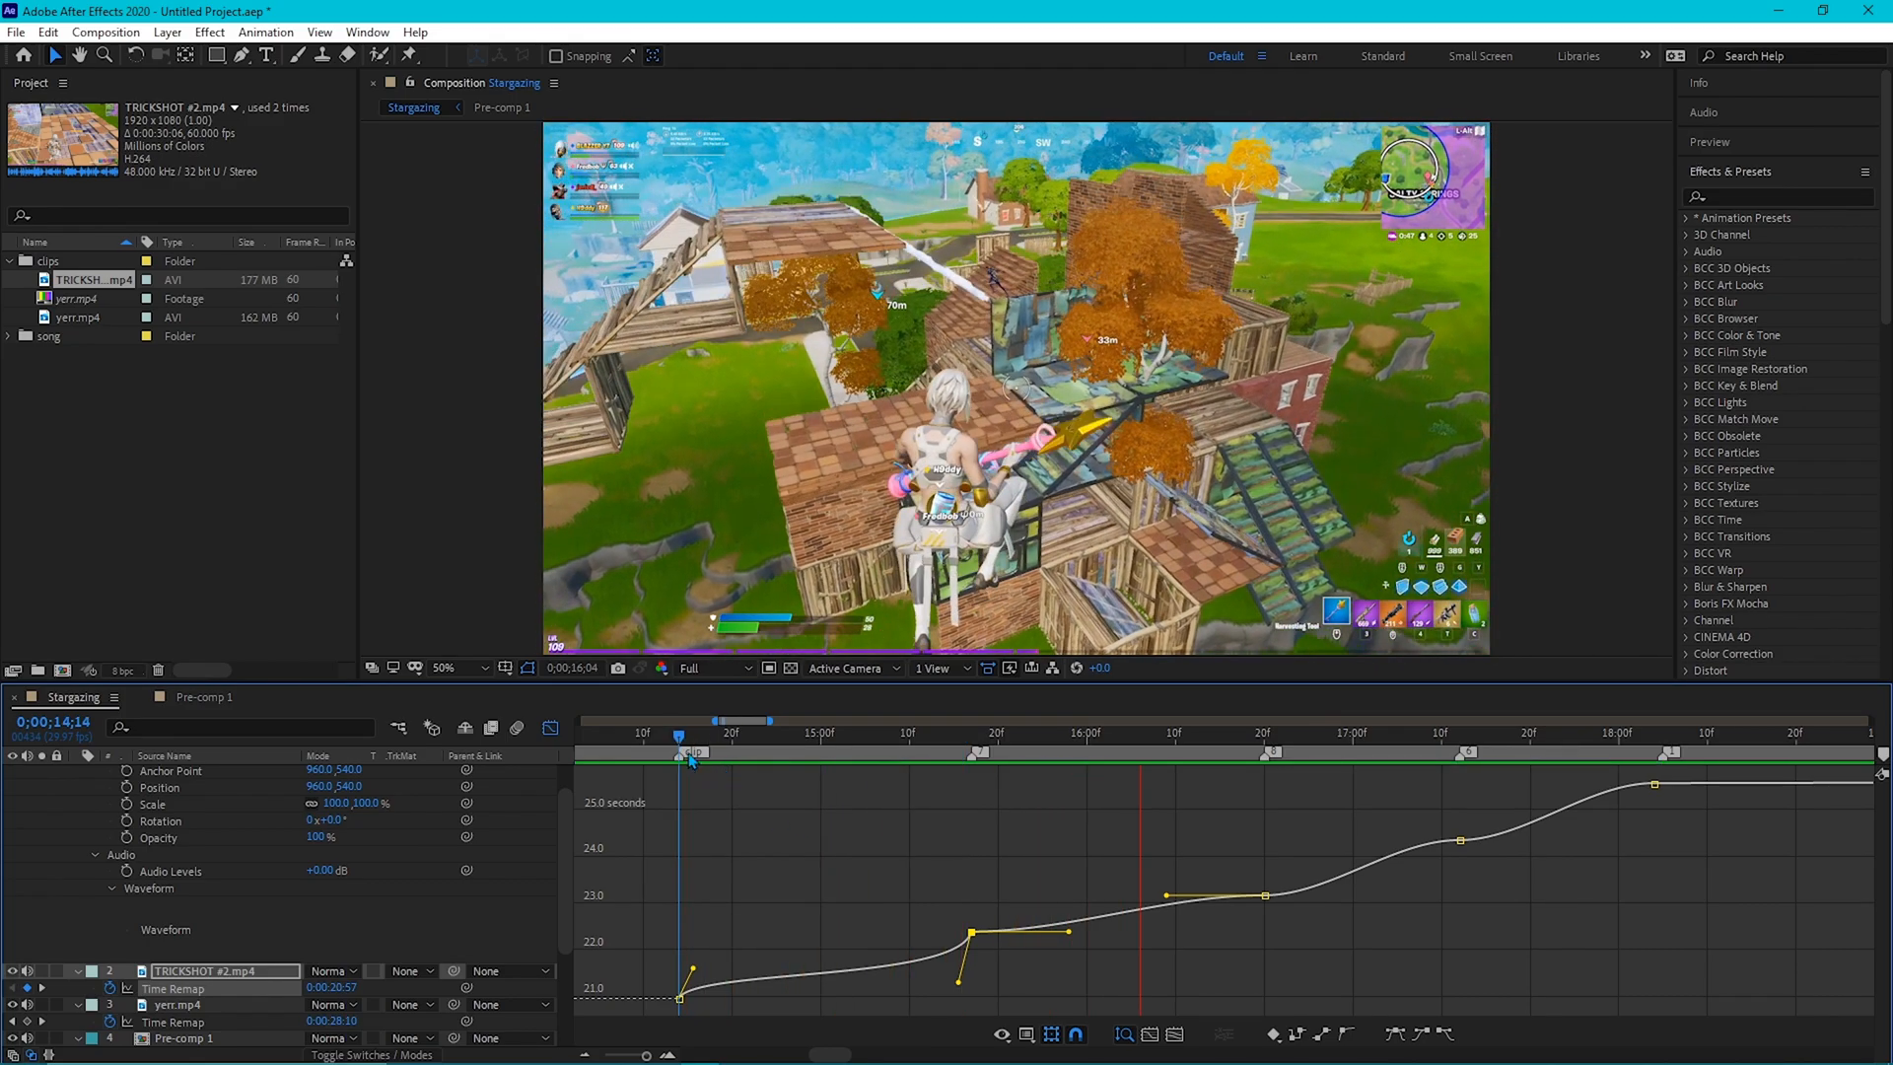
key("space")
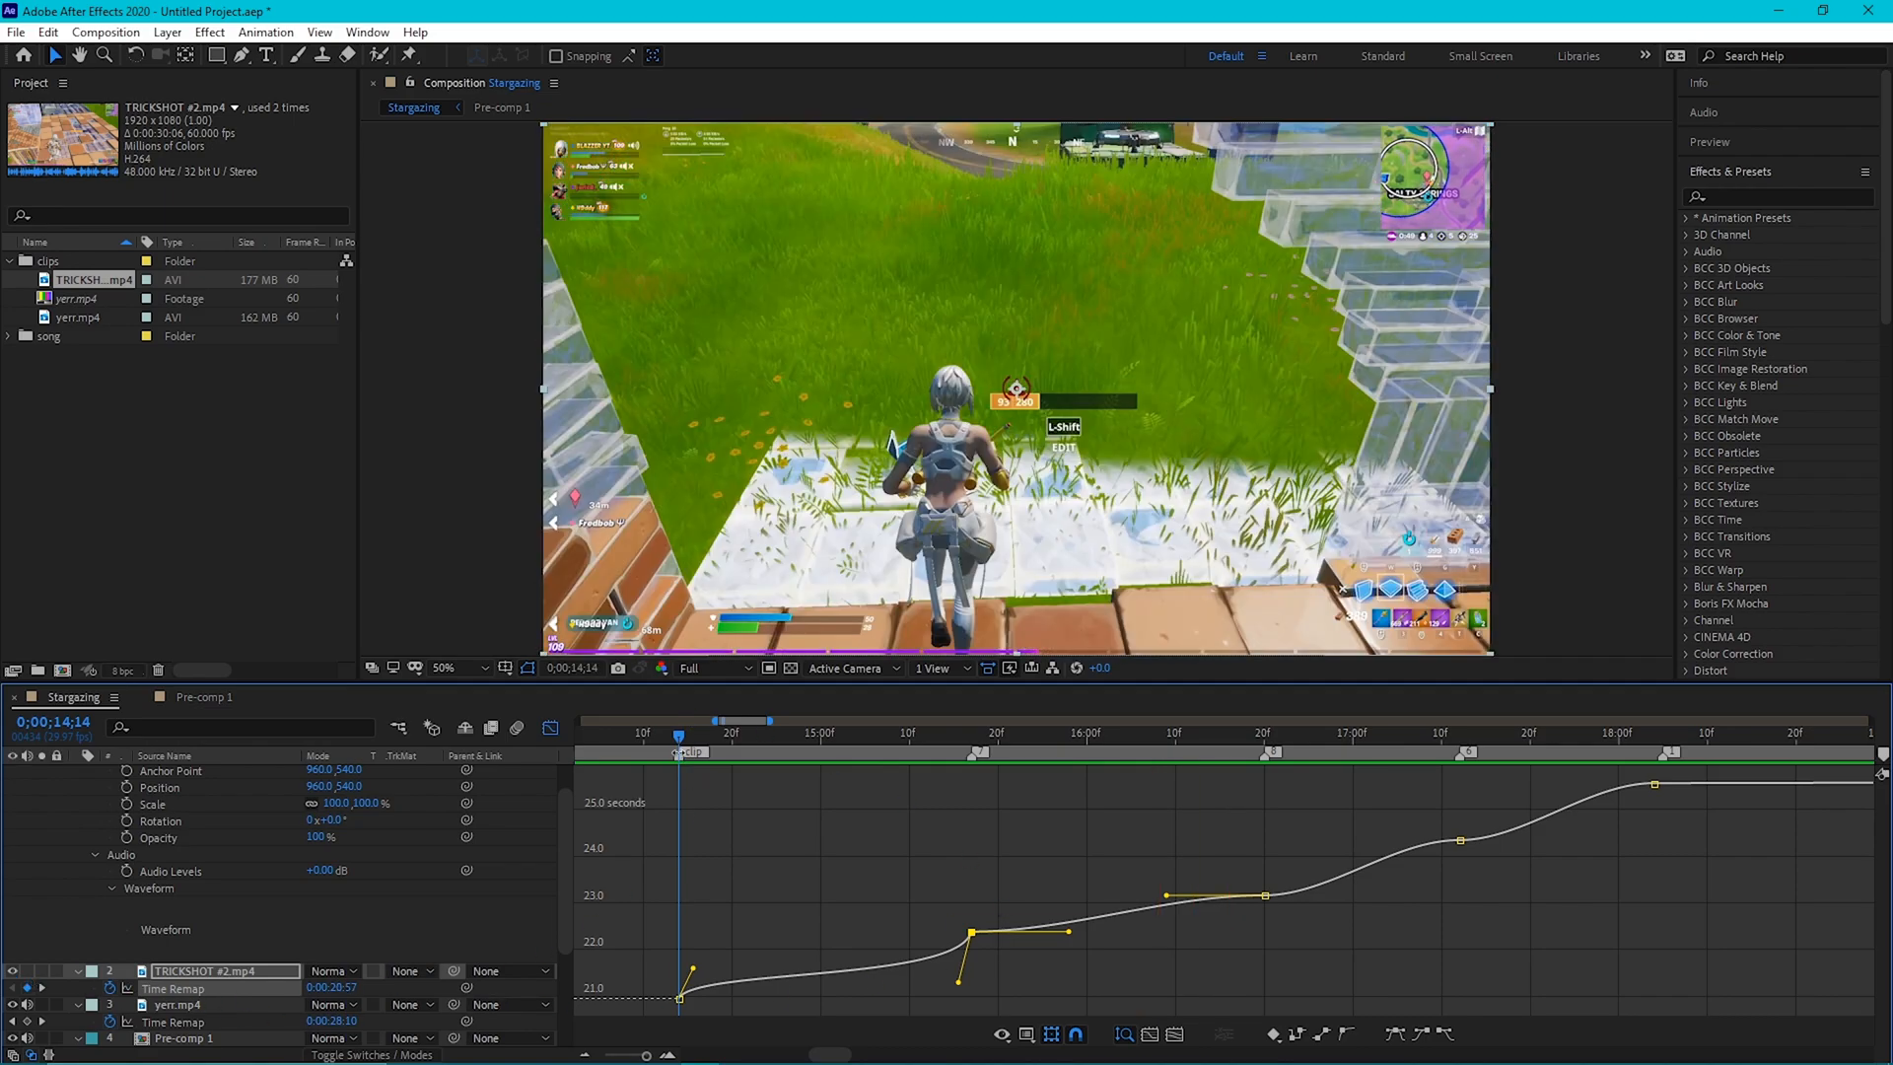
Replay the first TRICKSHOT #2.mp4 segment and check the footage around the 0;00;15;17 keyframe for the change in speed.
key("space")
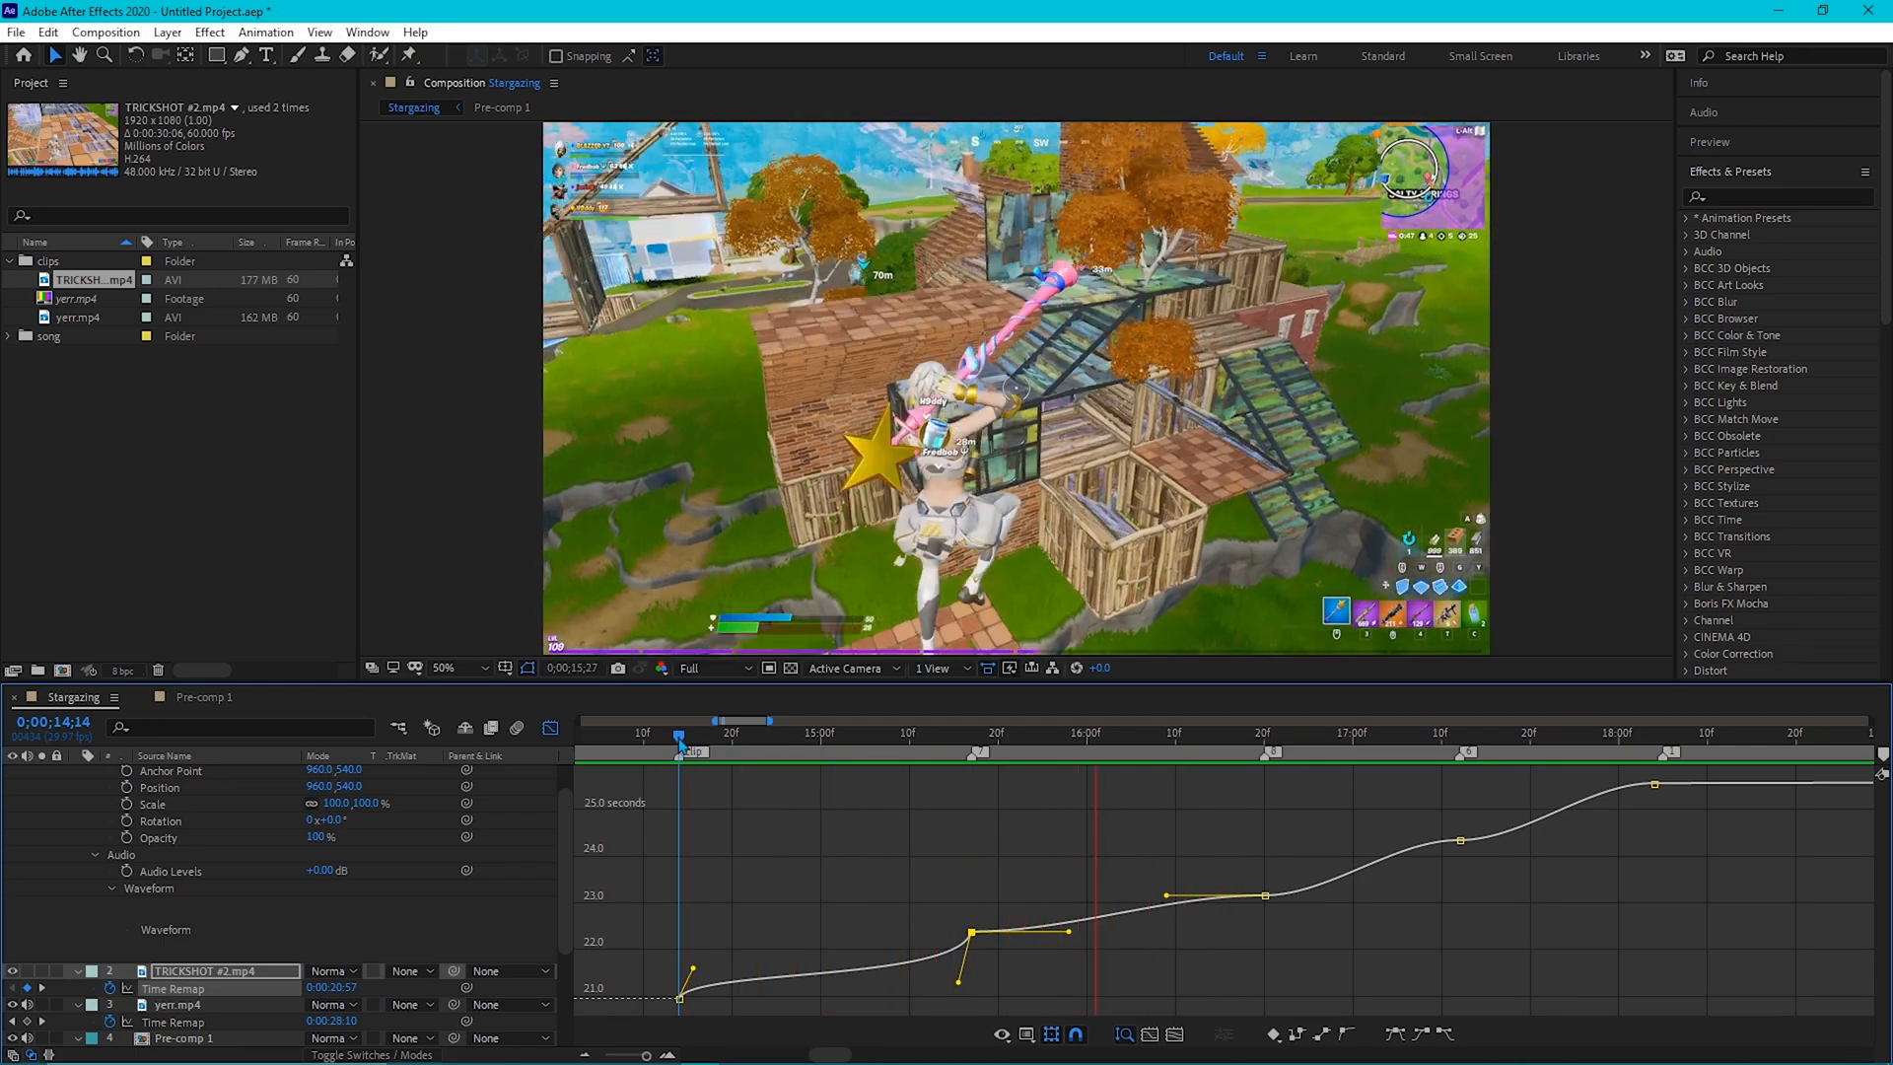
left_click(814, 735)
left_click_drag(813, 740, 683, 851)
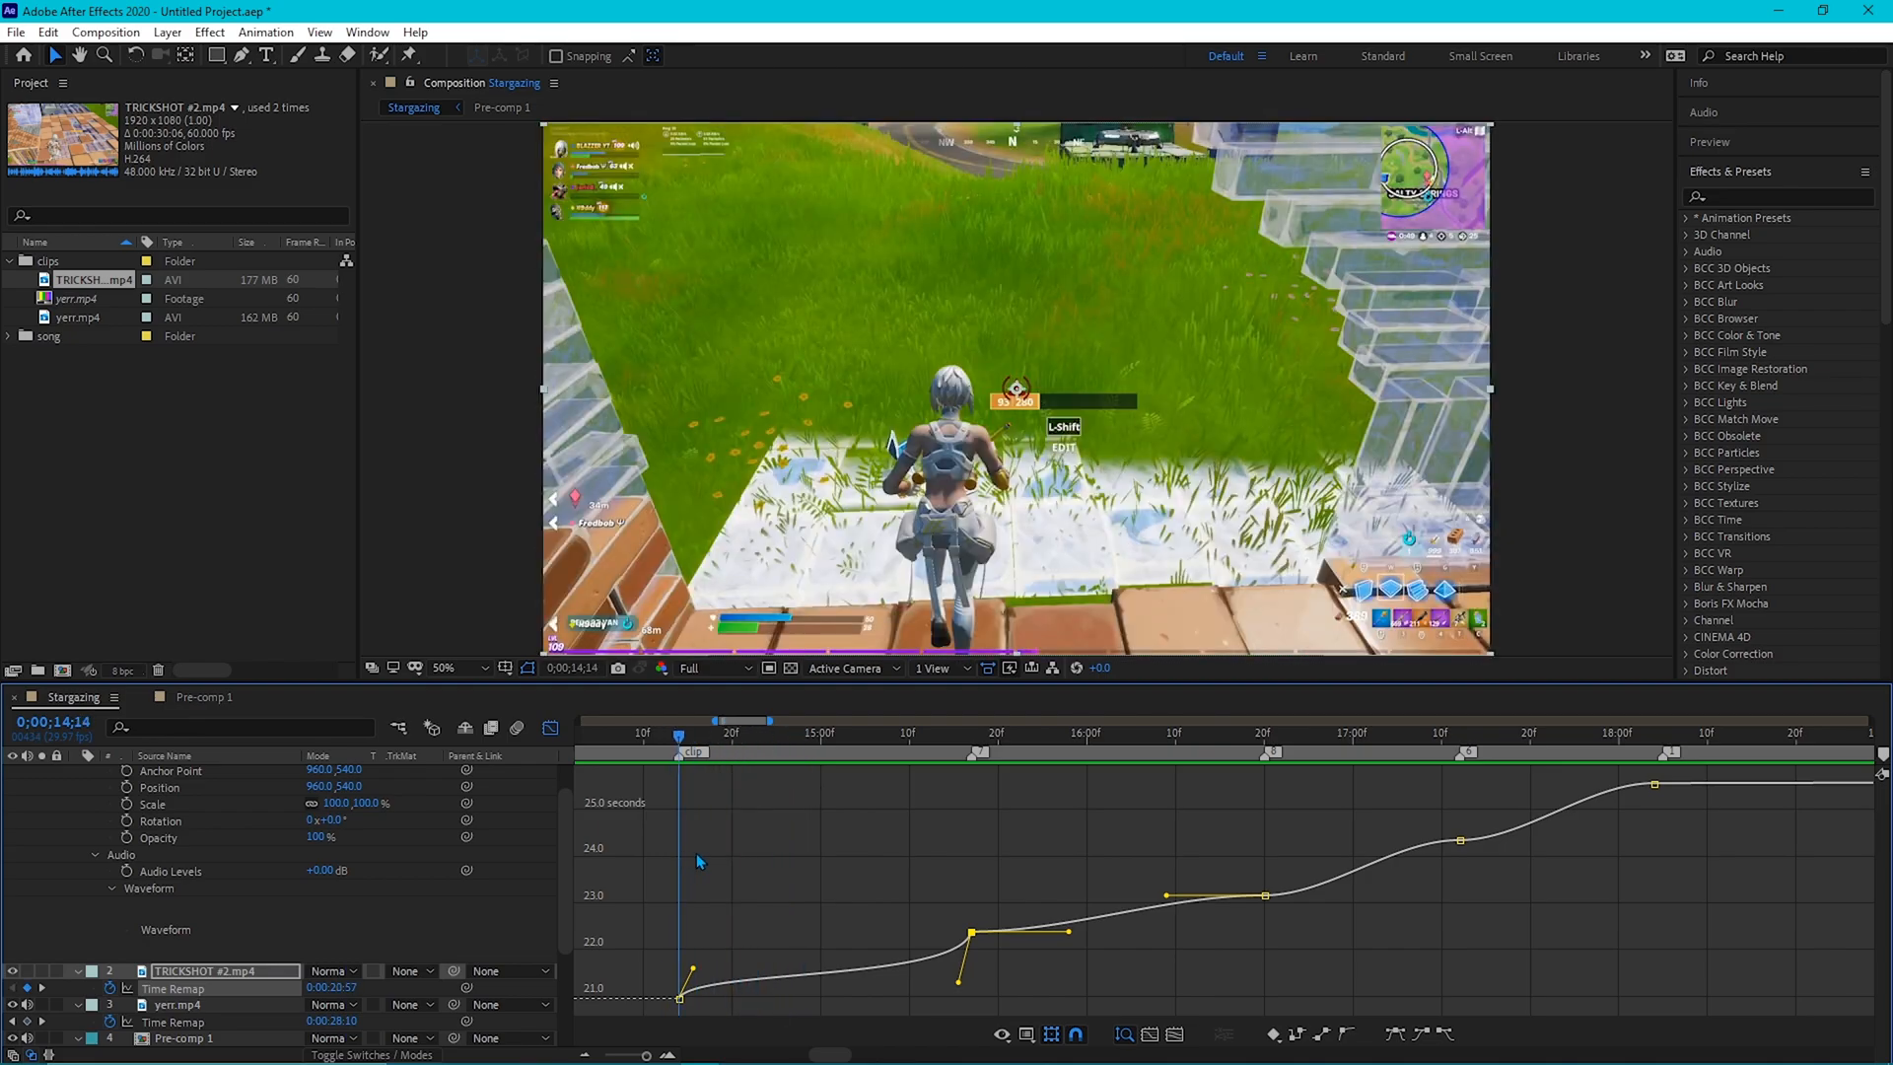
key("space")
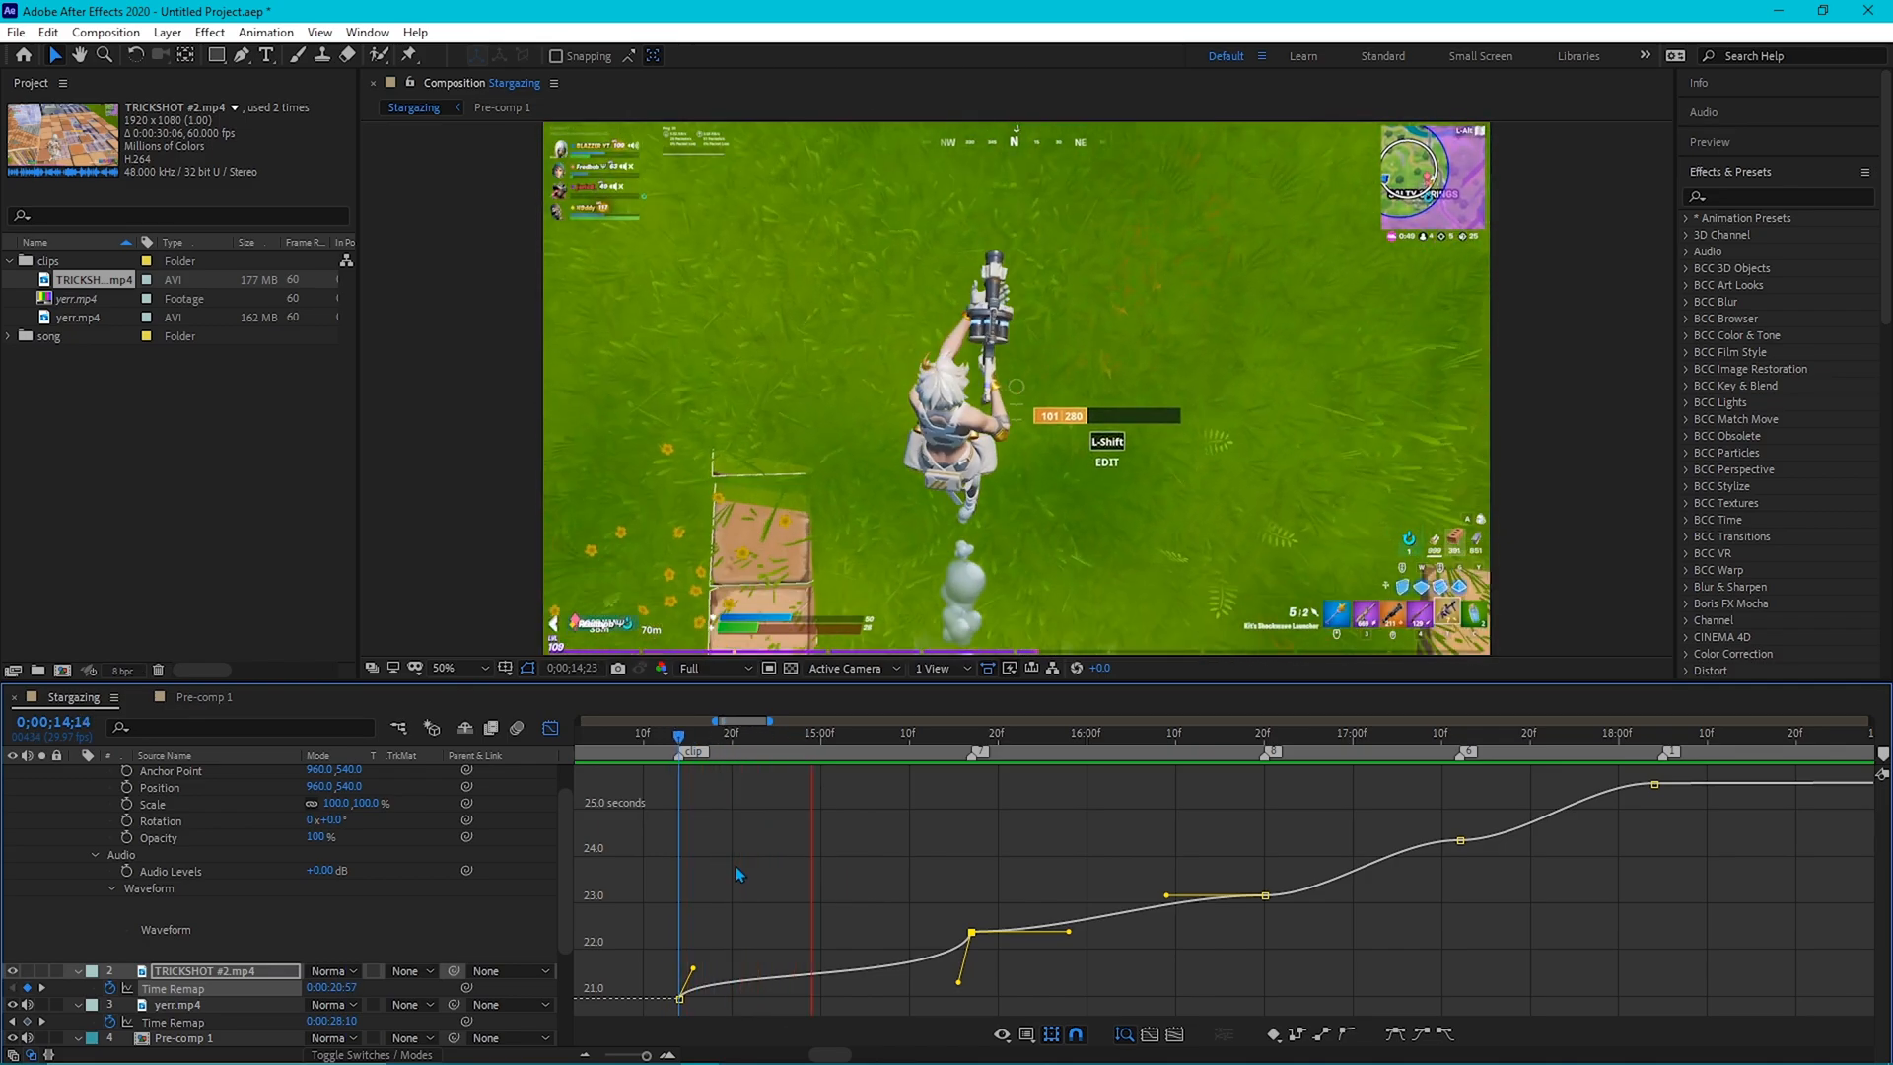
left_click_drag(932, 735, 973, 732)
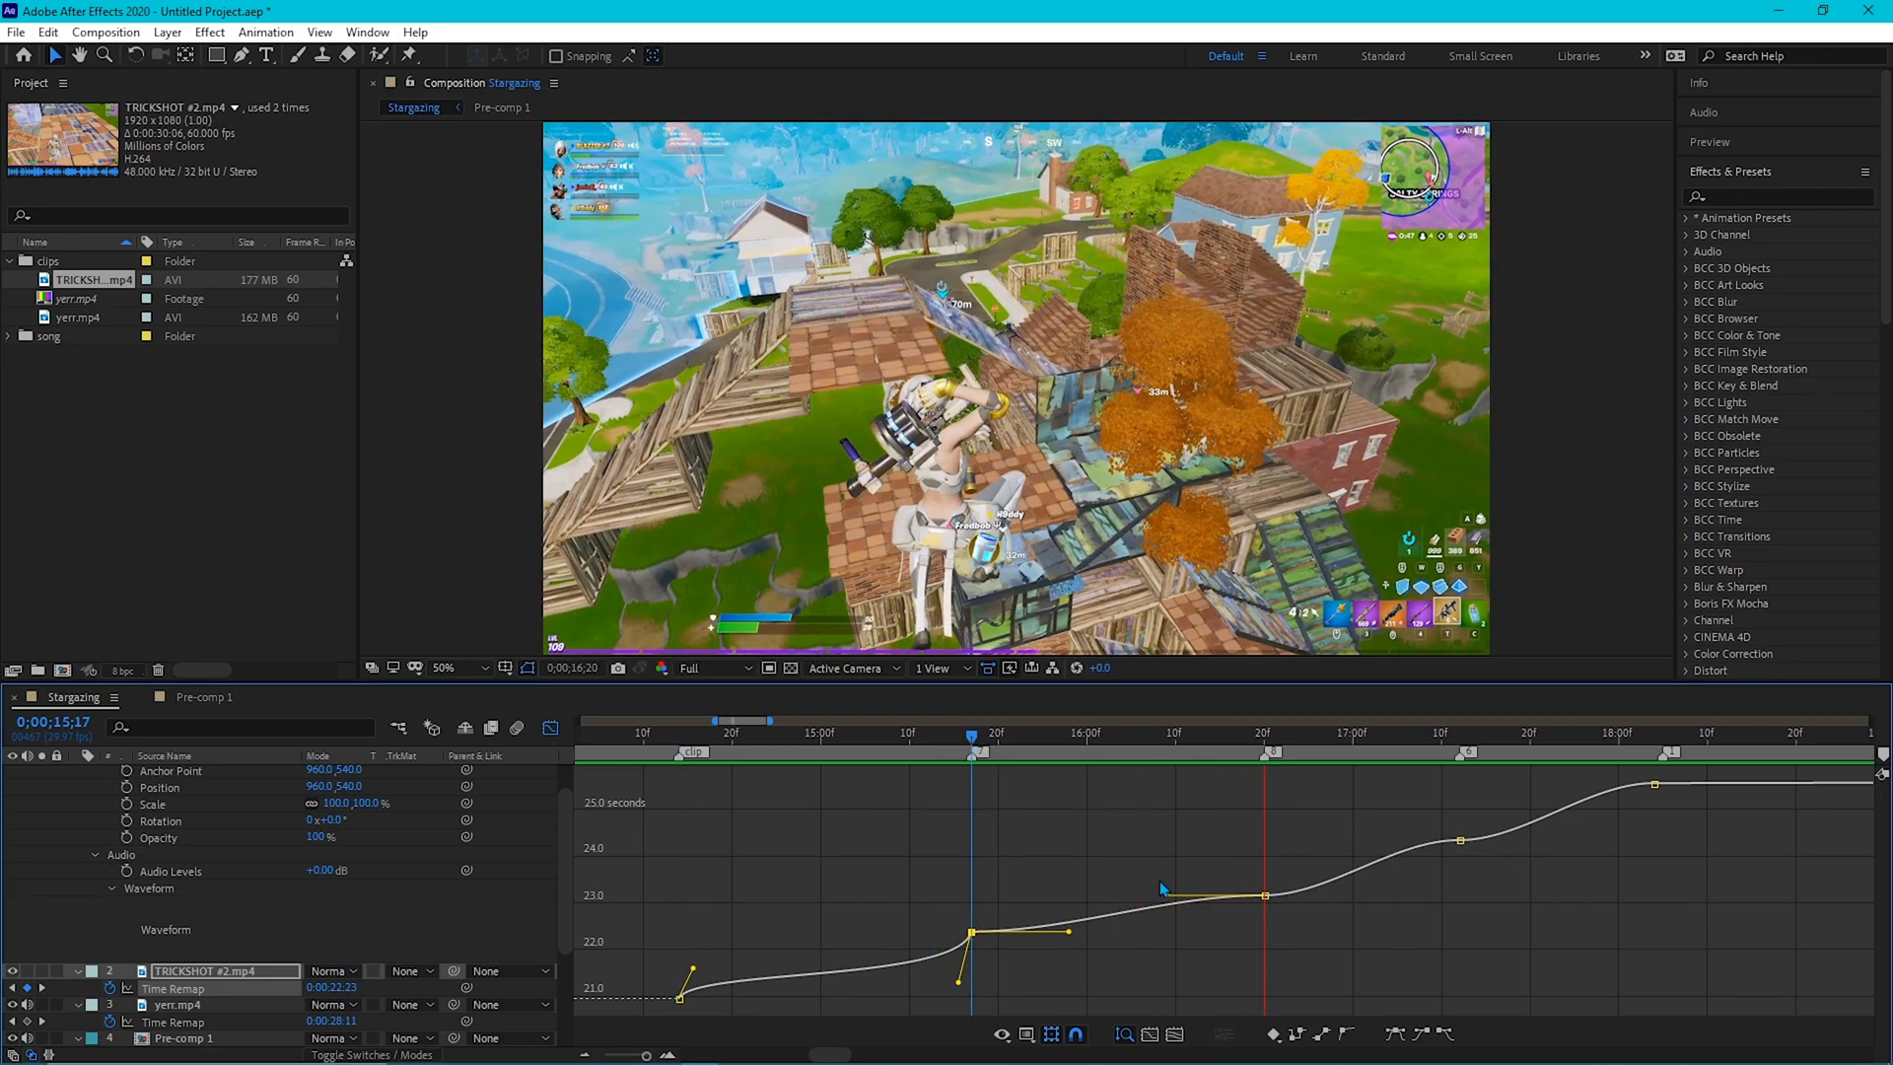
left_click(1016, 733)
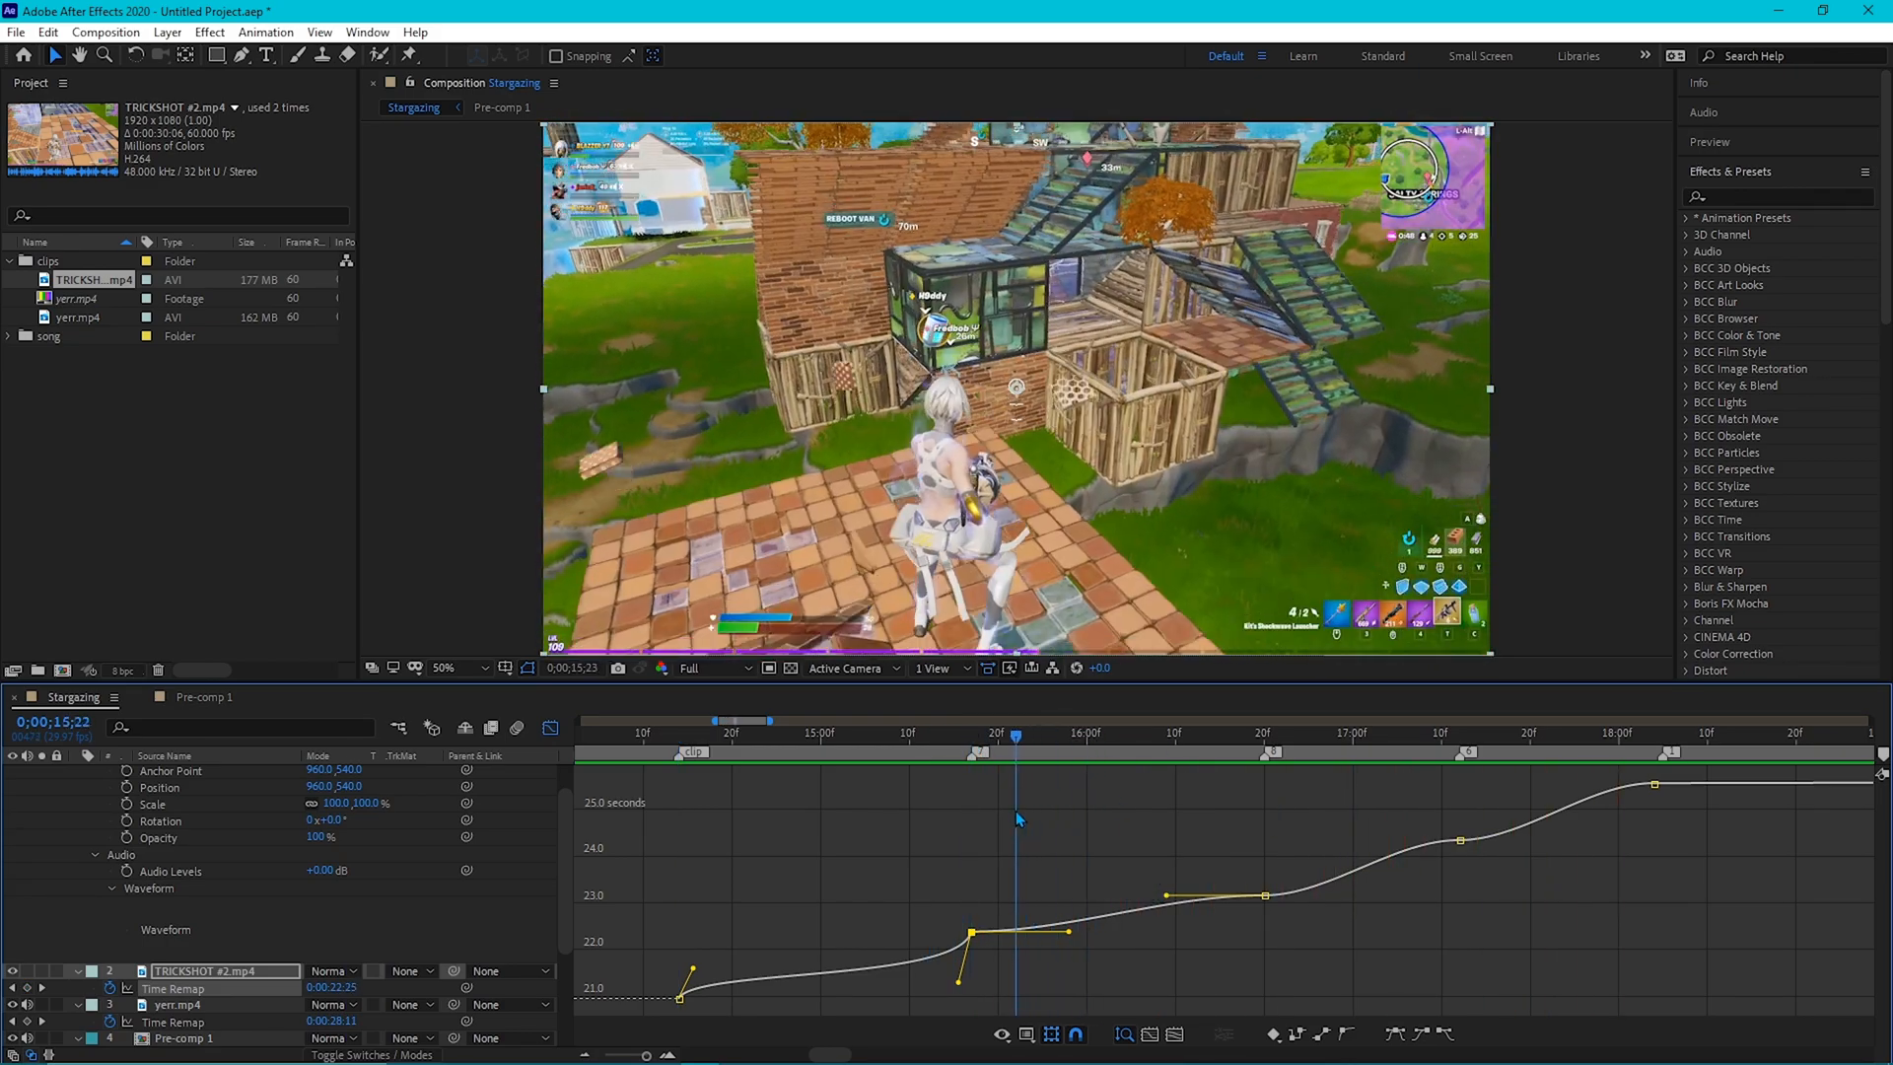
left_click(935, 735)
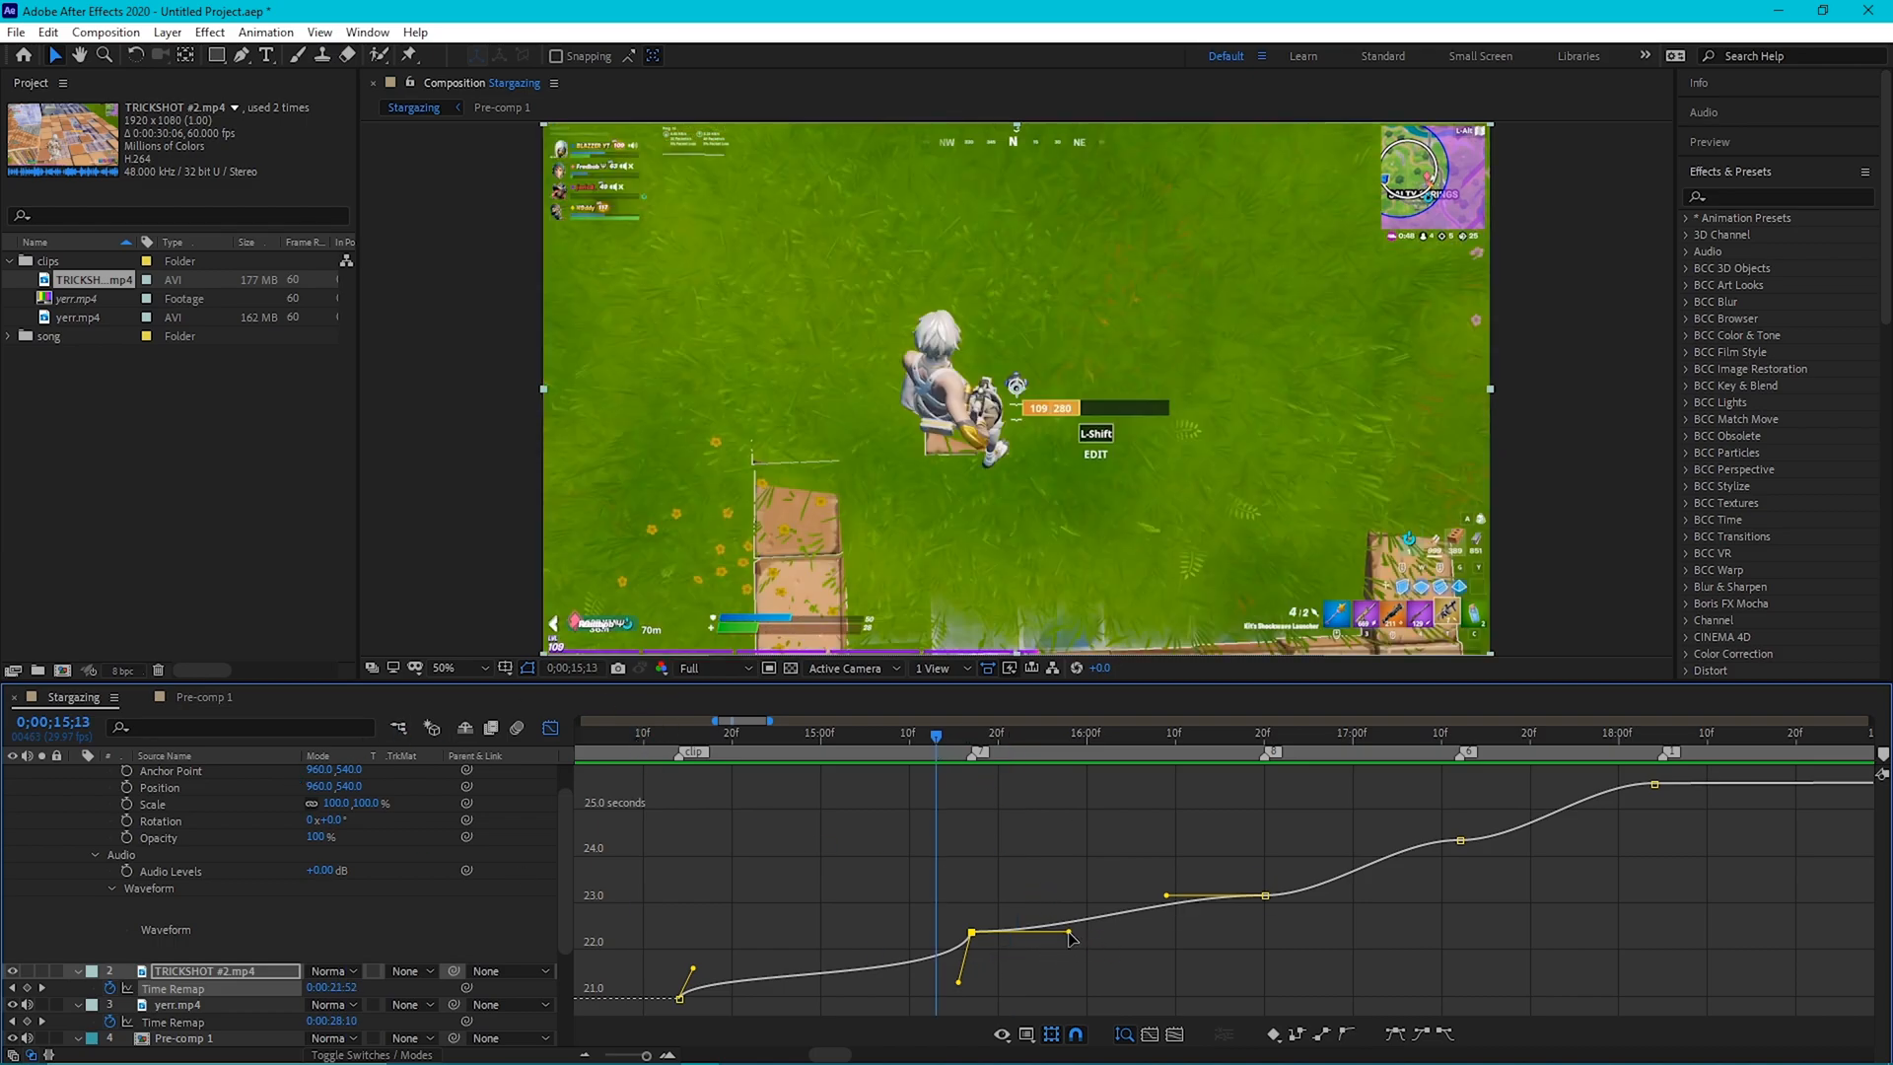
Shorten and raise the second keyframe's outgoing handle and pull the third keyframe's incoming handle in and down to shape the second segment.
left_click_drag(1070, 935, 981, 931)
left_click_drag(1166, 895, 1262, 912)
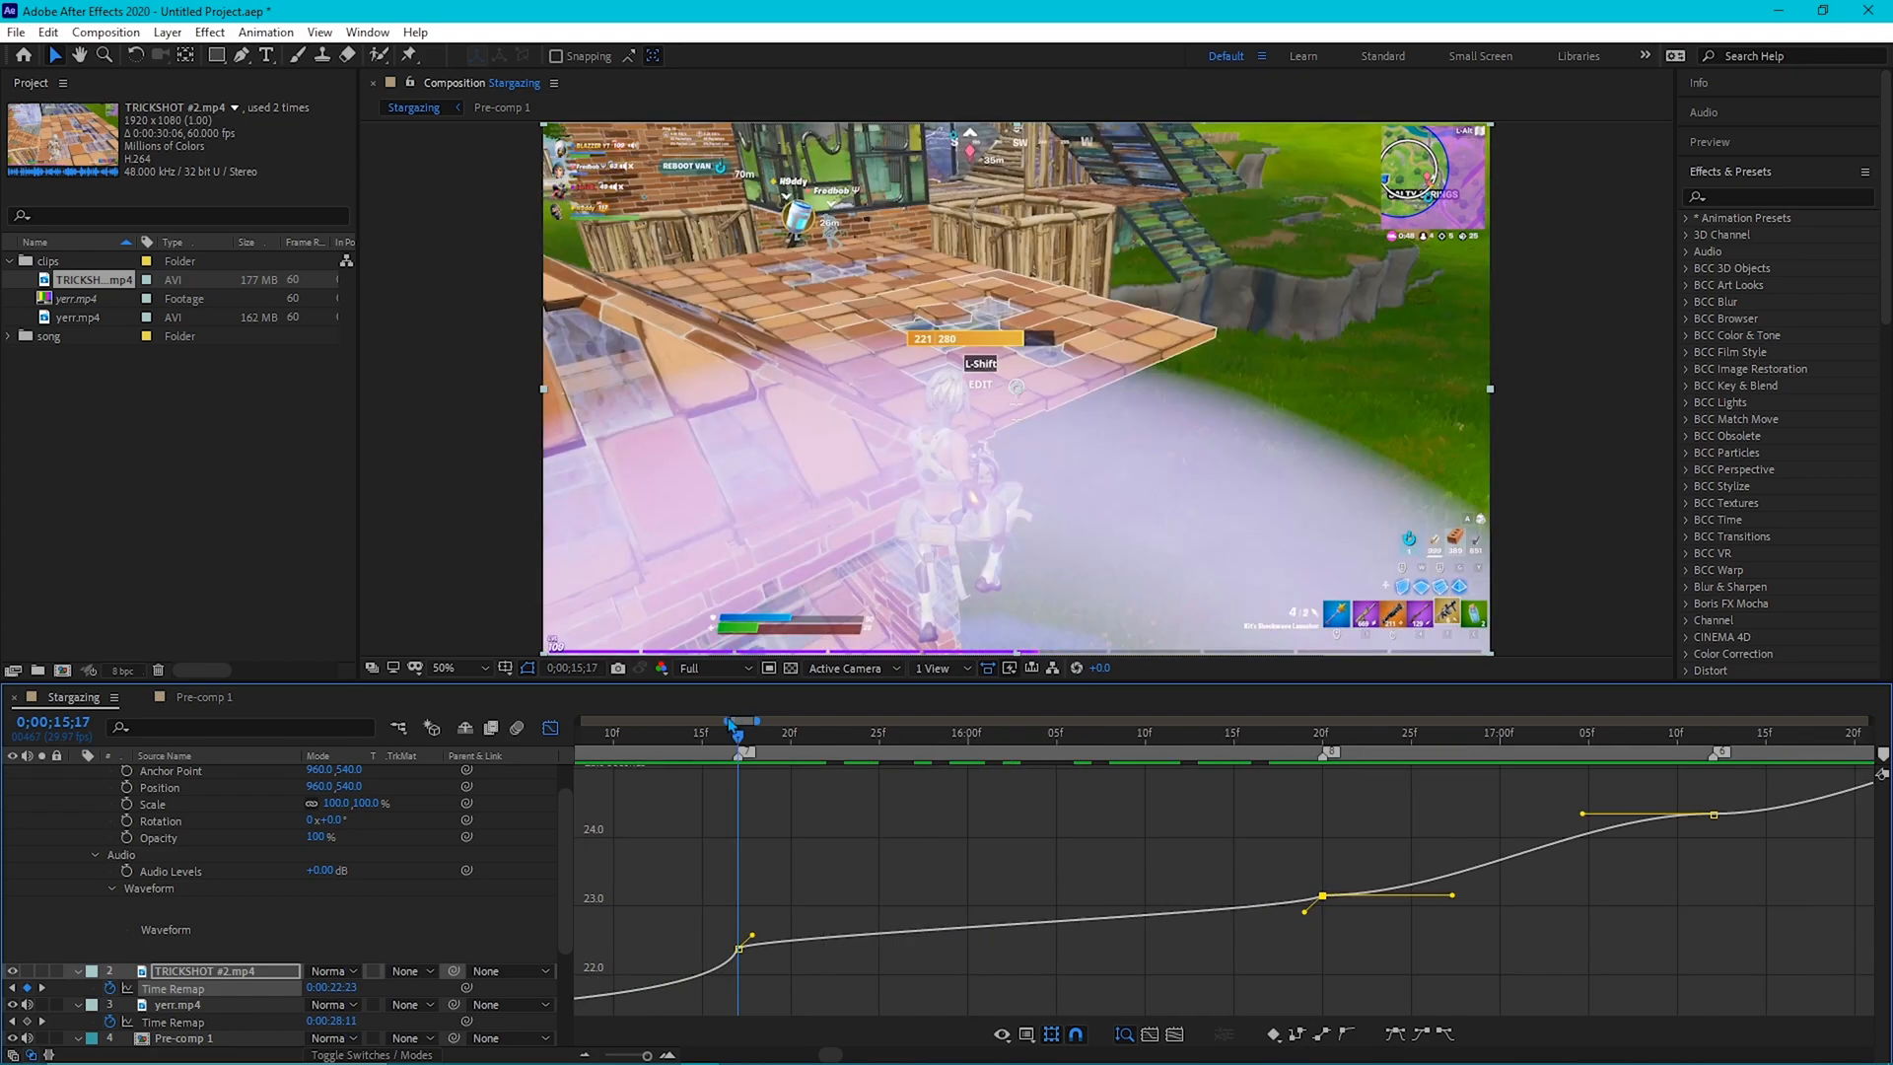
mouse_move(739, 738)
left_mouse_down()
mouse_move(1305, 812)
mouse_move(740, 888)
left_mouse_up()
left_click_drag(744, 741, 808, 873)
Try an exaggerated, very steep outgoing handle on the second keyframe and bring it back to a short one.
left_click_drag(752, 935, 738, 801)
key("space")
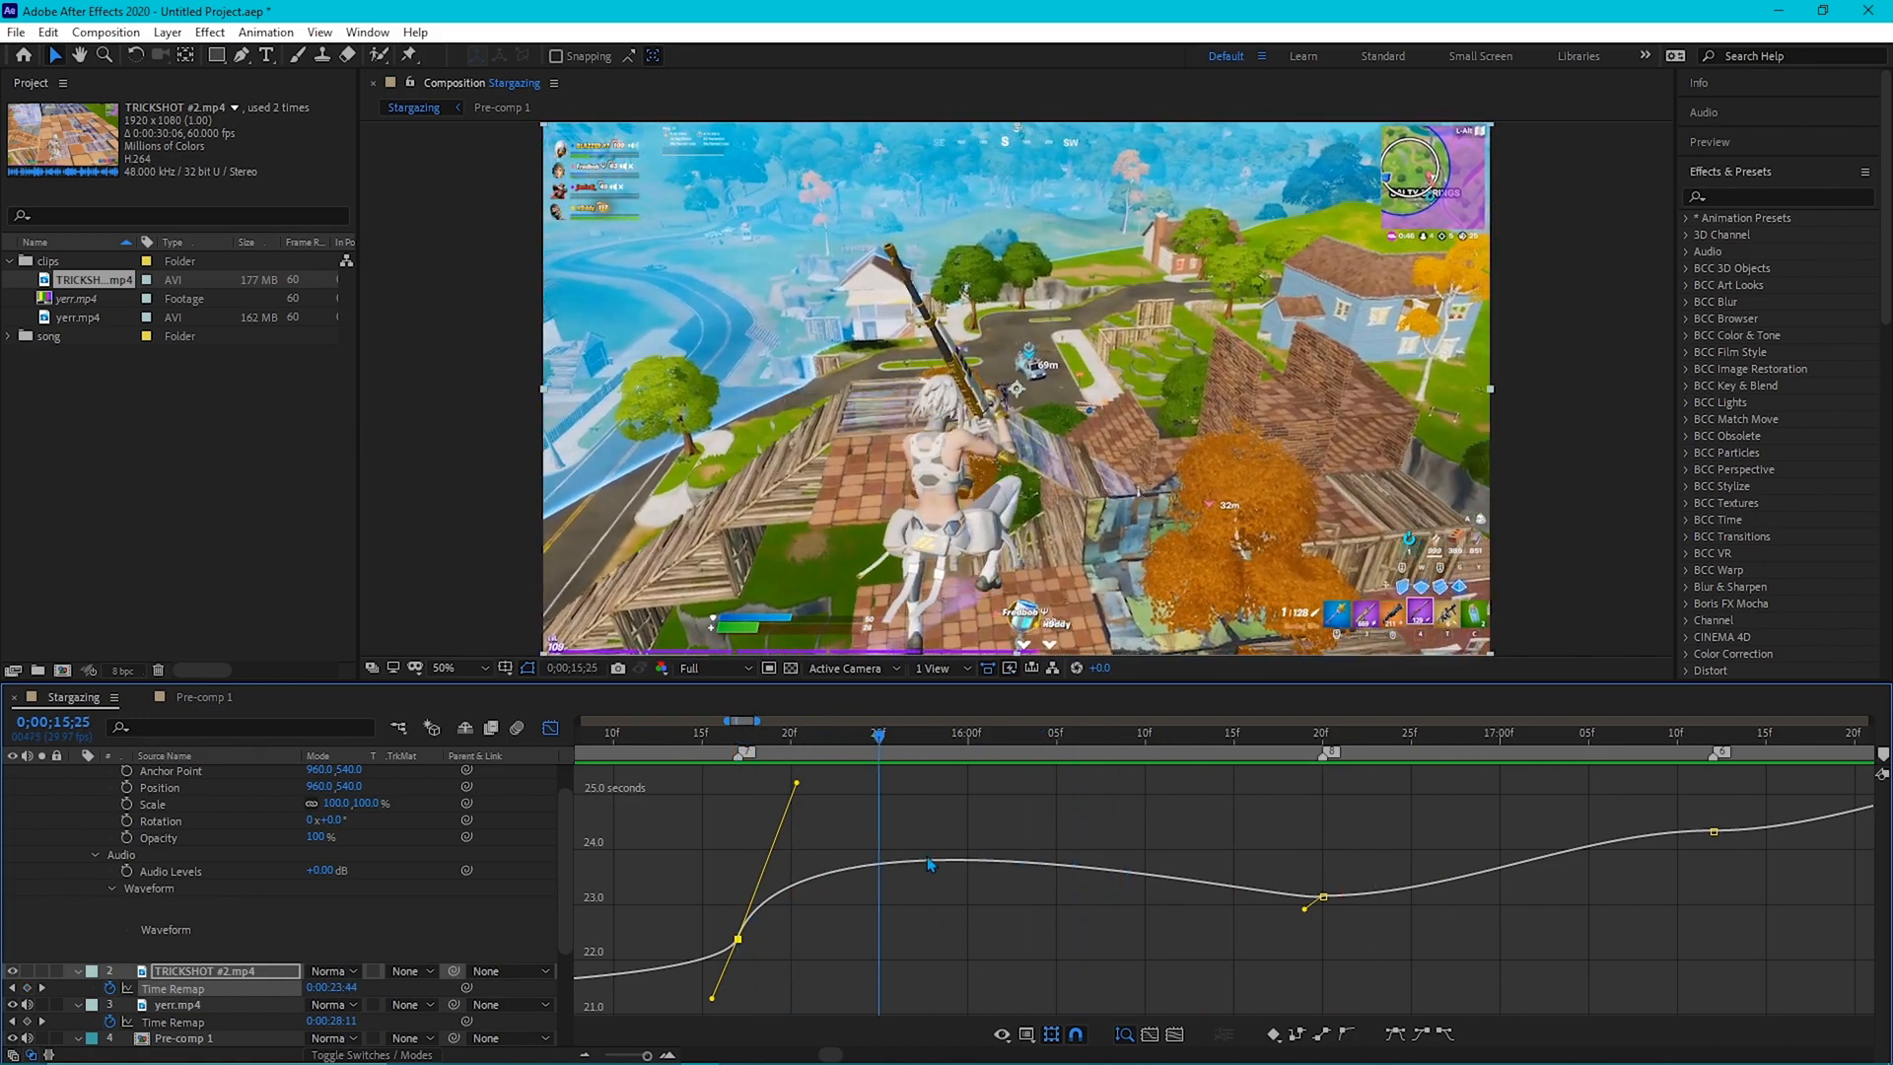
left_click_drag(797, 786, 750, 937)
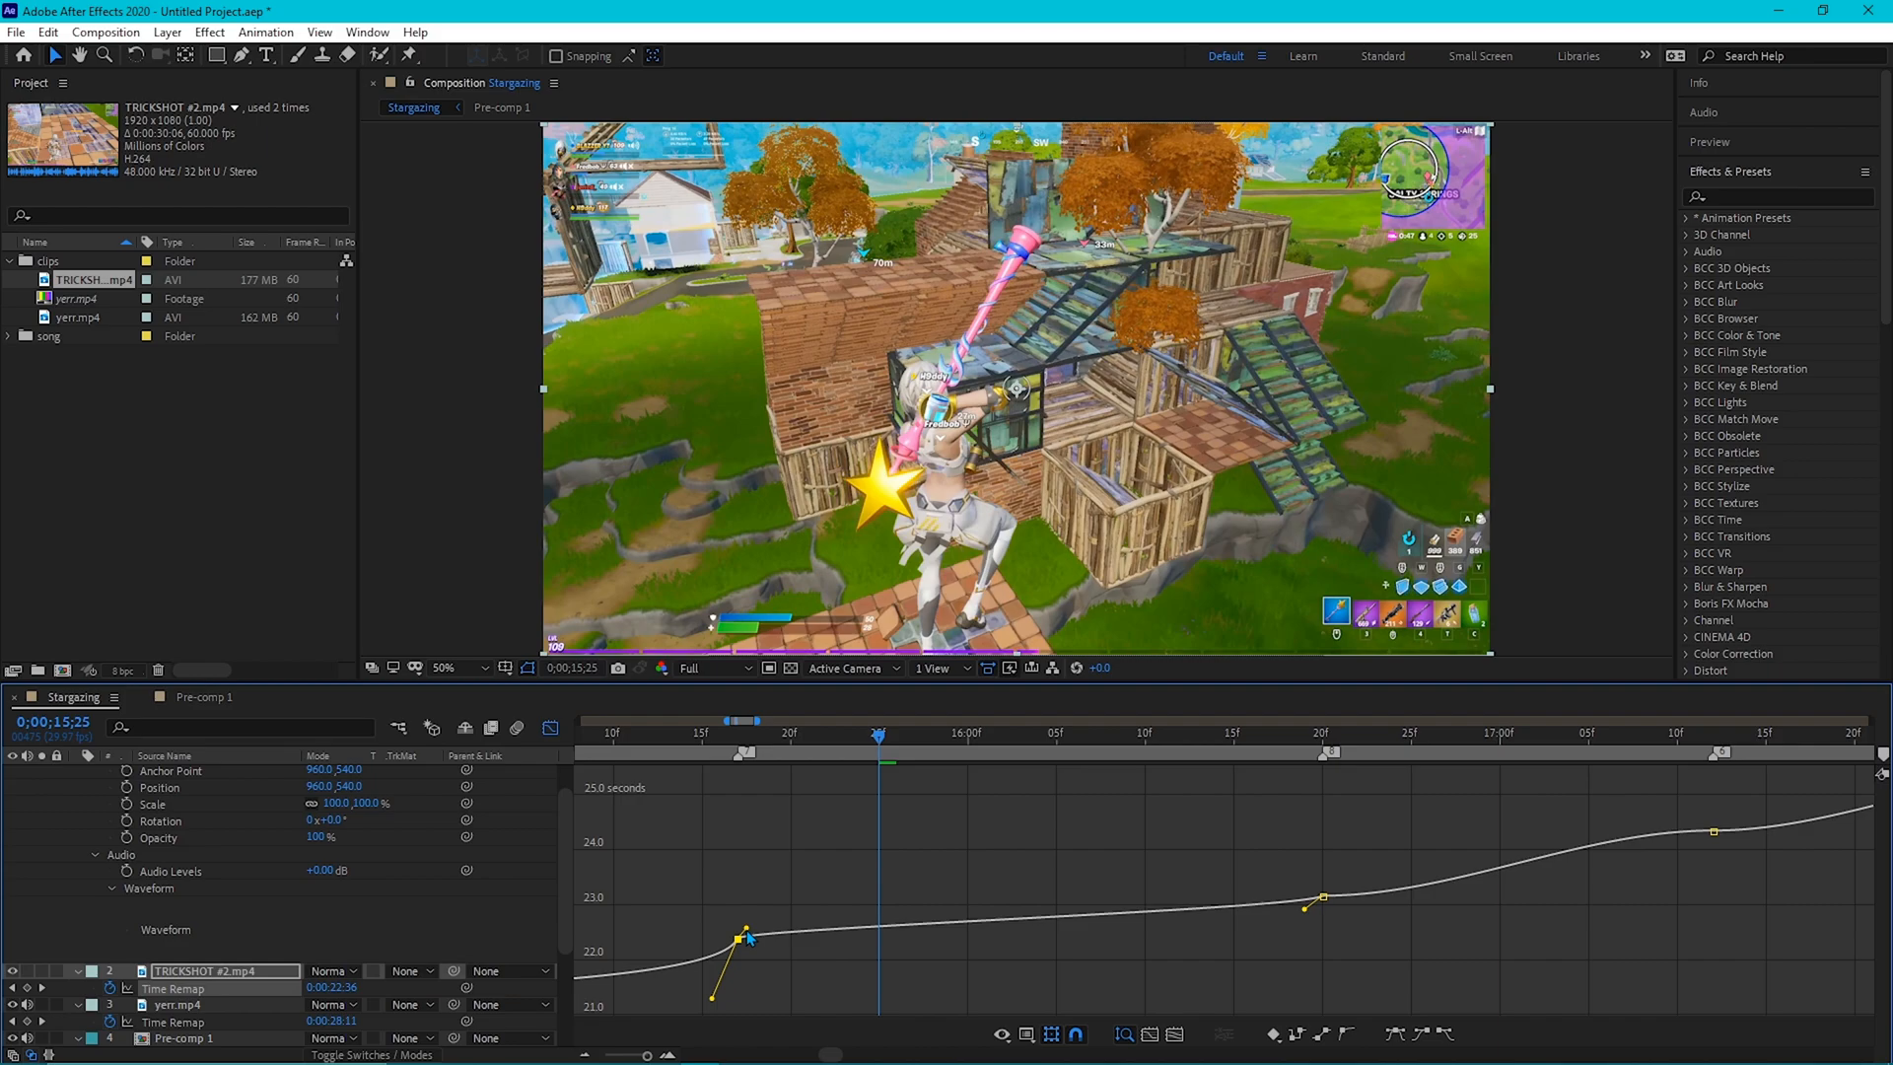
Pull the third keyframe's incoming handle steeply down at 0;00;16;20 and raise the second keyframe's outgoing handle at 0;00;15;17.
left_click(1324, 743)
left_click_drag(1307, 903, 1318, 931)
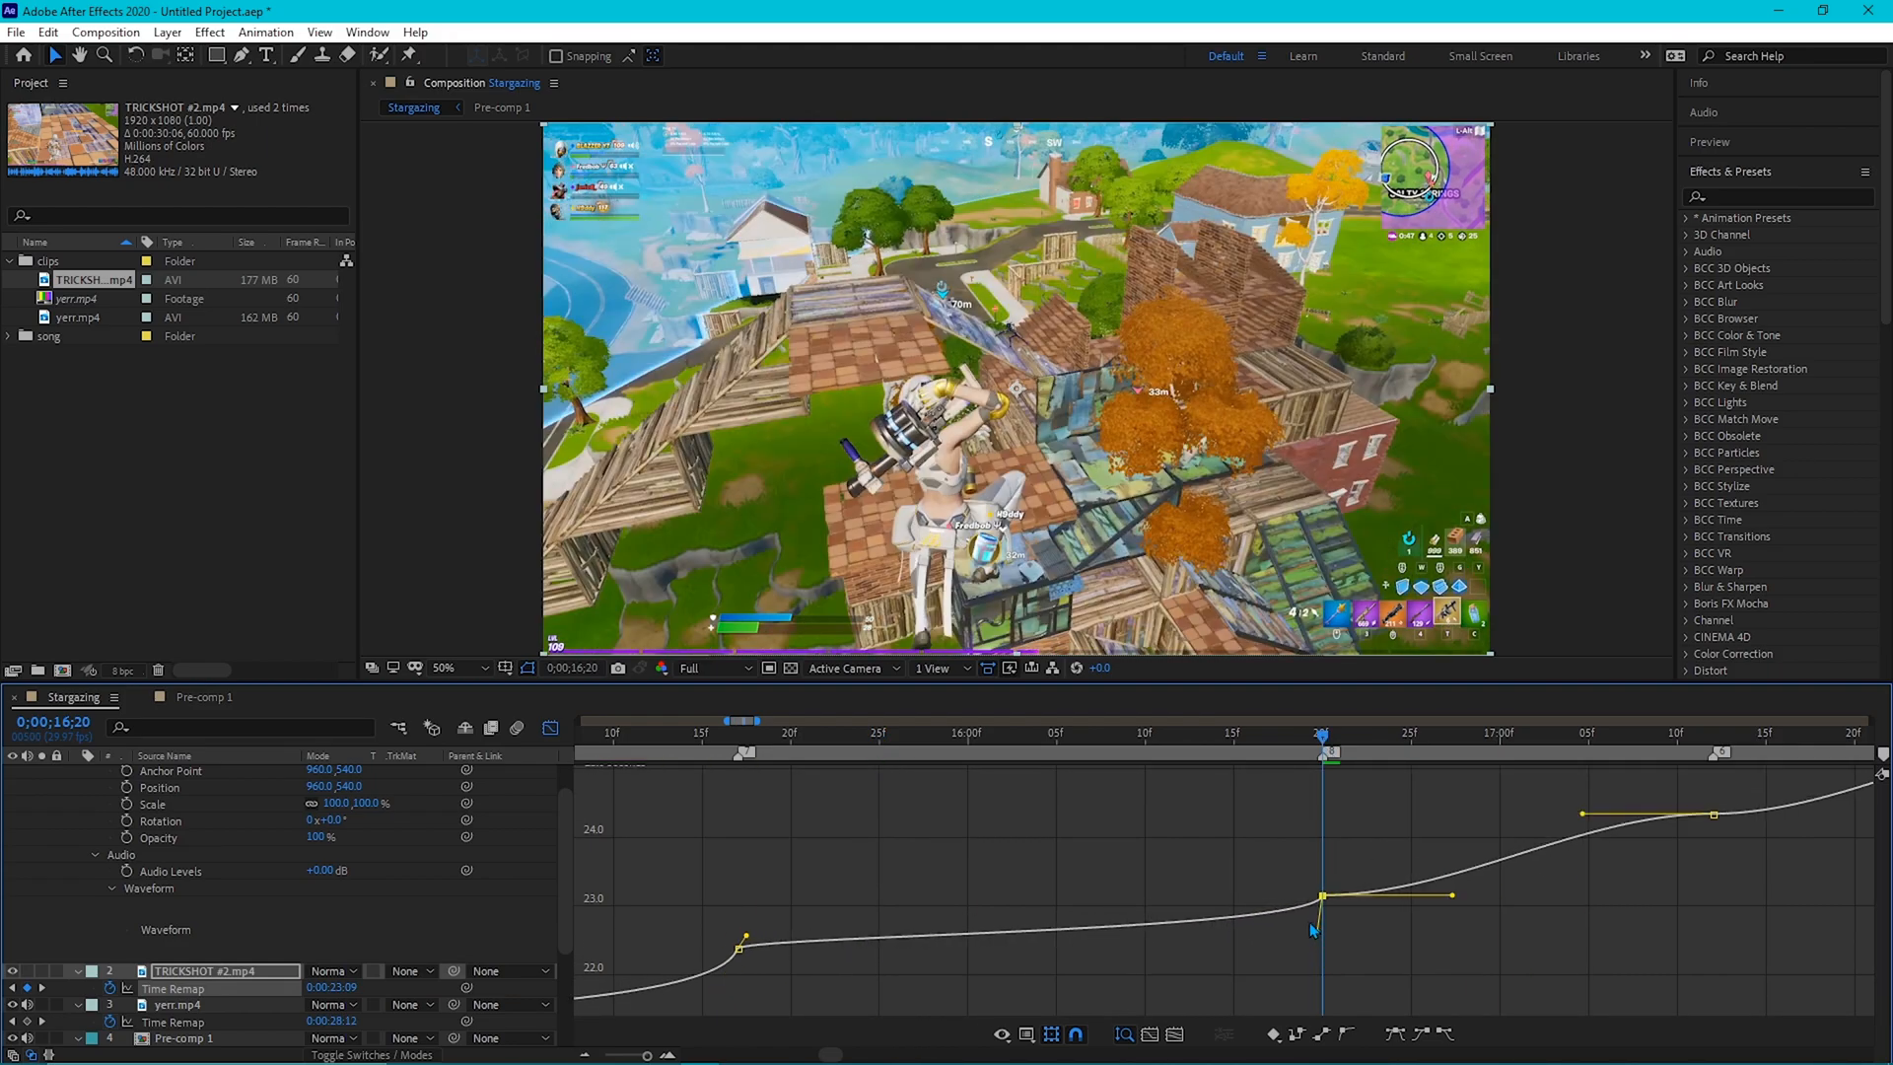
left_click(718, 746)
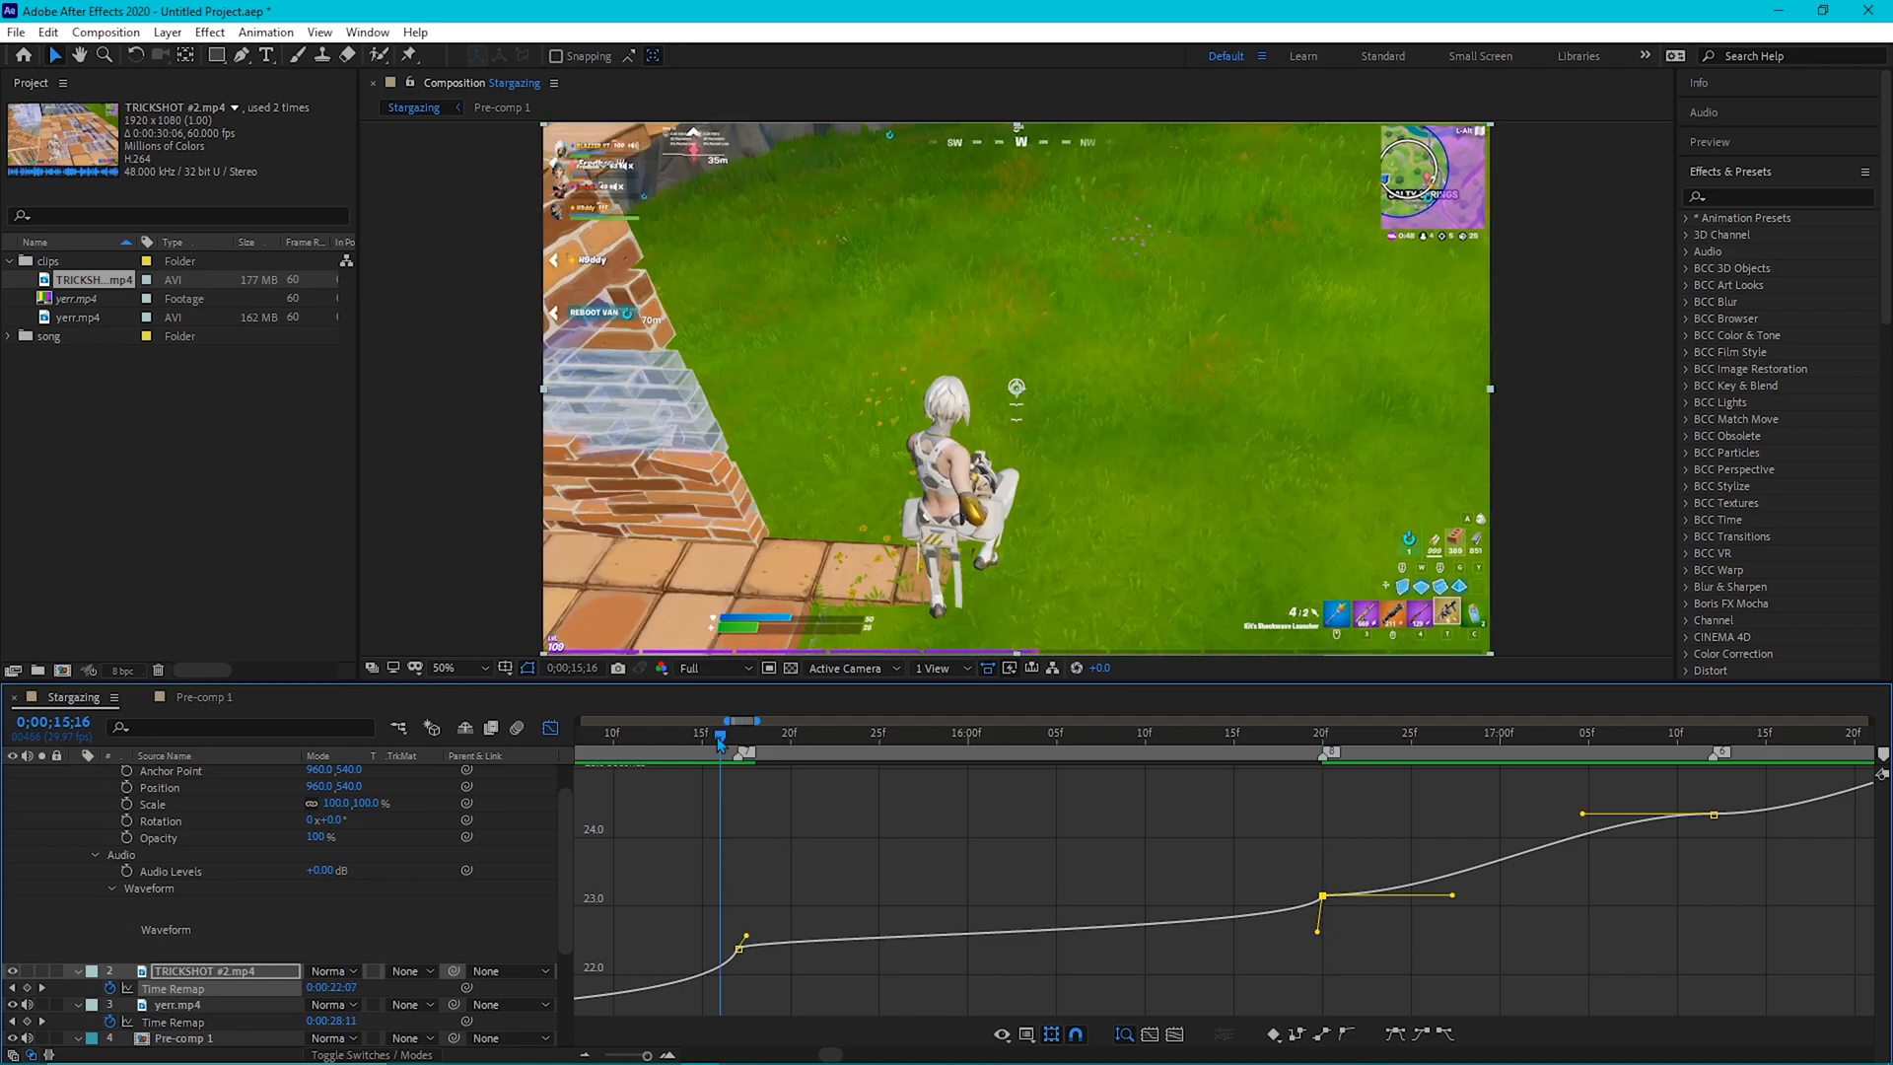
left_click_drag(720, 745, 738, 747)
left_click_drag(746, 946, 718, 990)
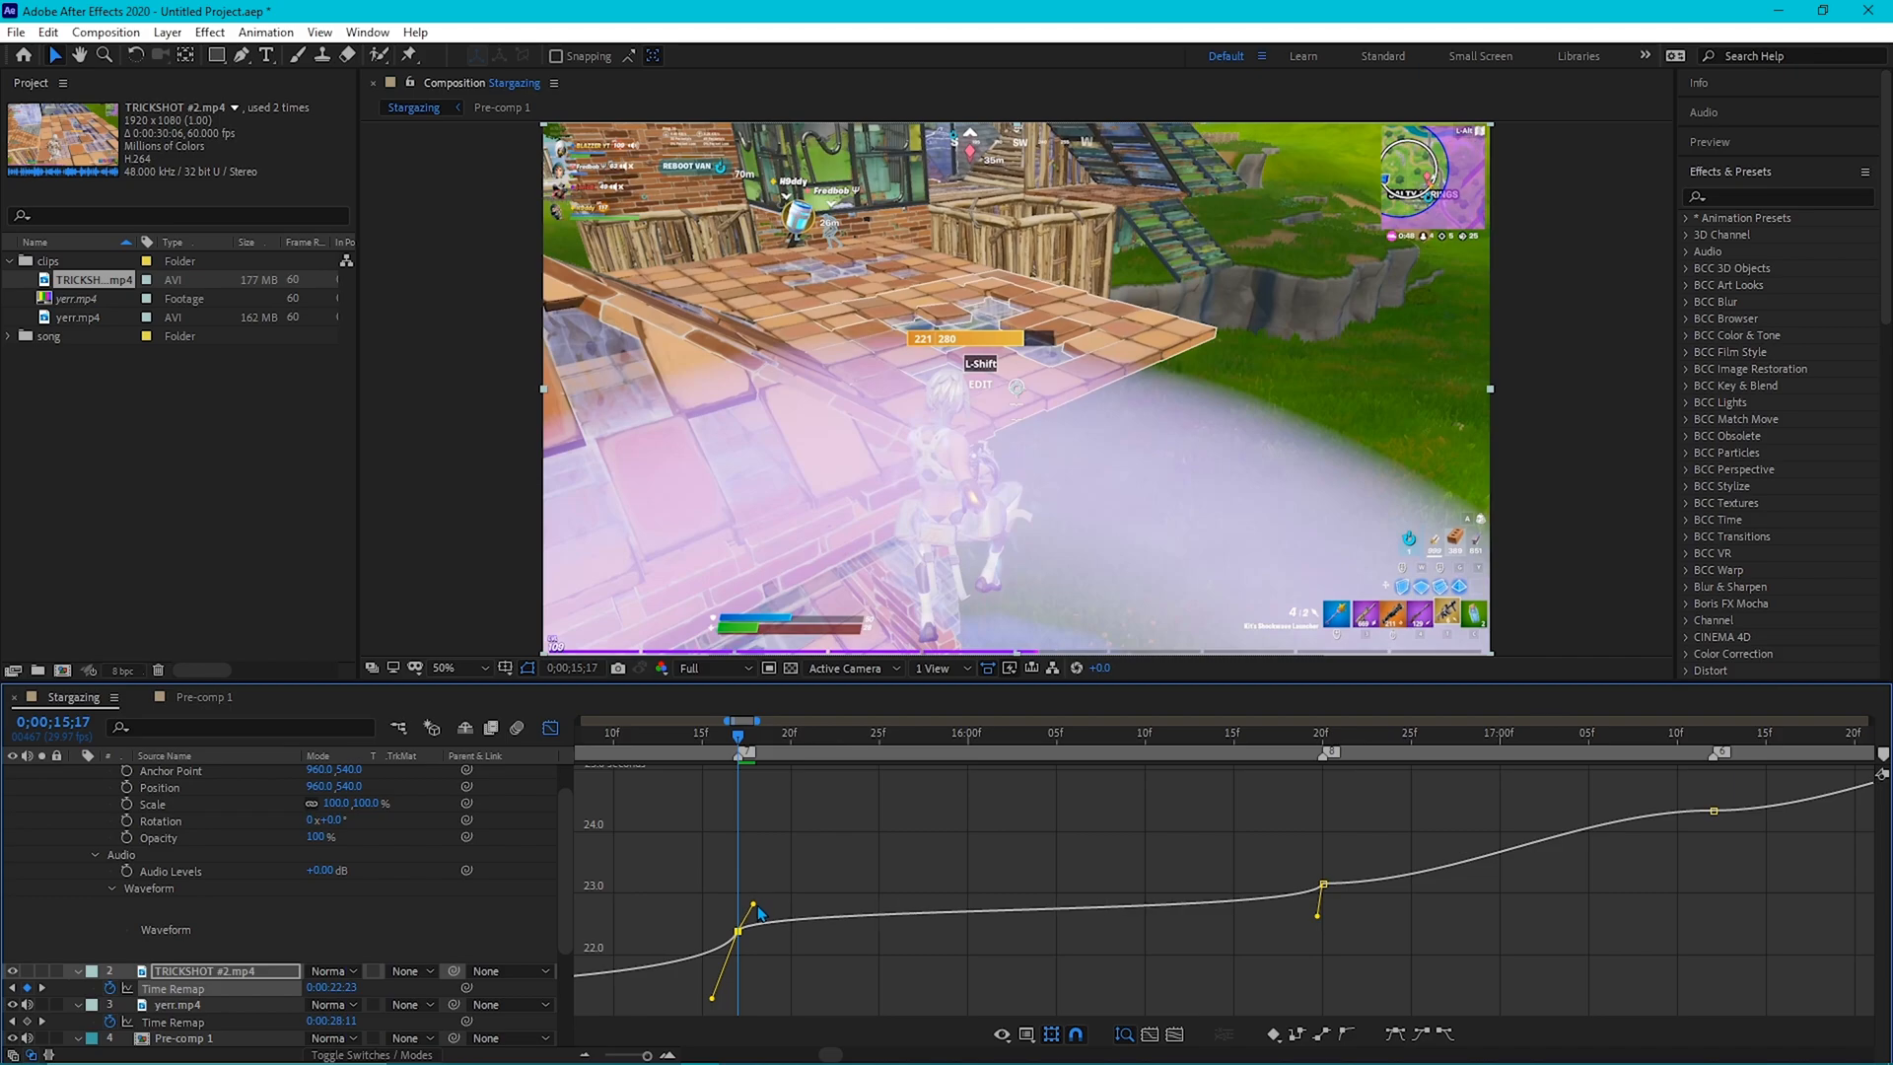
Fine-tune the second segment by angling the third keyframe's incoming handle further out and raising the second keyframe's outgoing handle a little more.
left_click_drag(1272, 738, 1336, 762)
left_click_drag(1013, 754, 1328, 767)
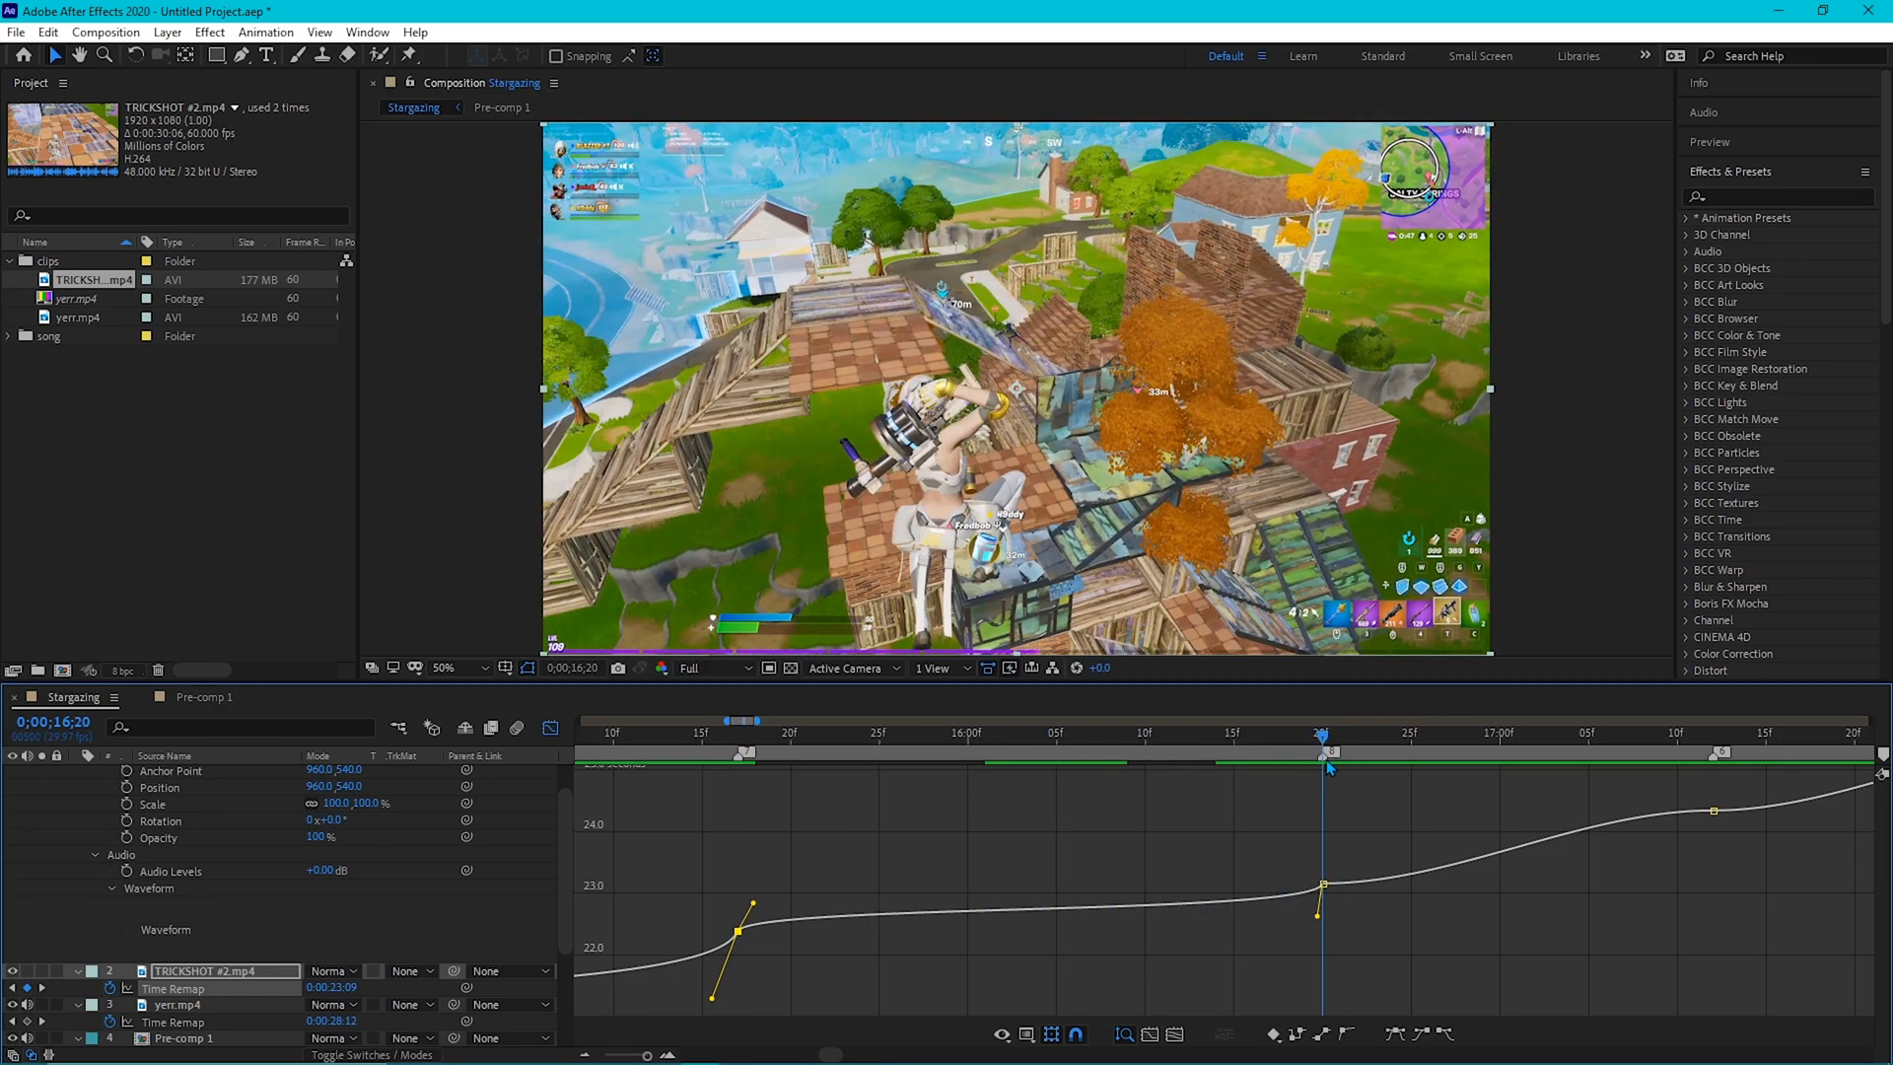
left_click_drag(1319, 917, 1314, 922)
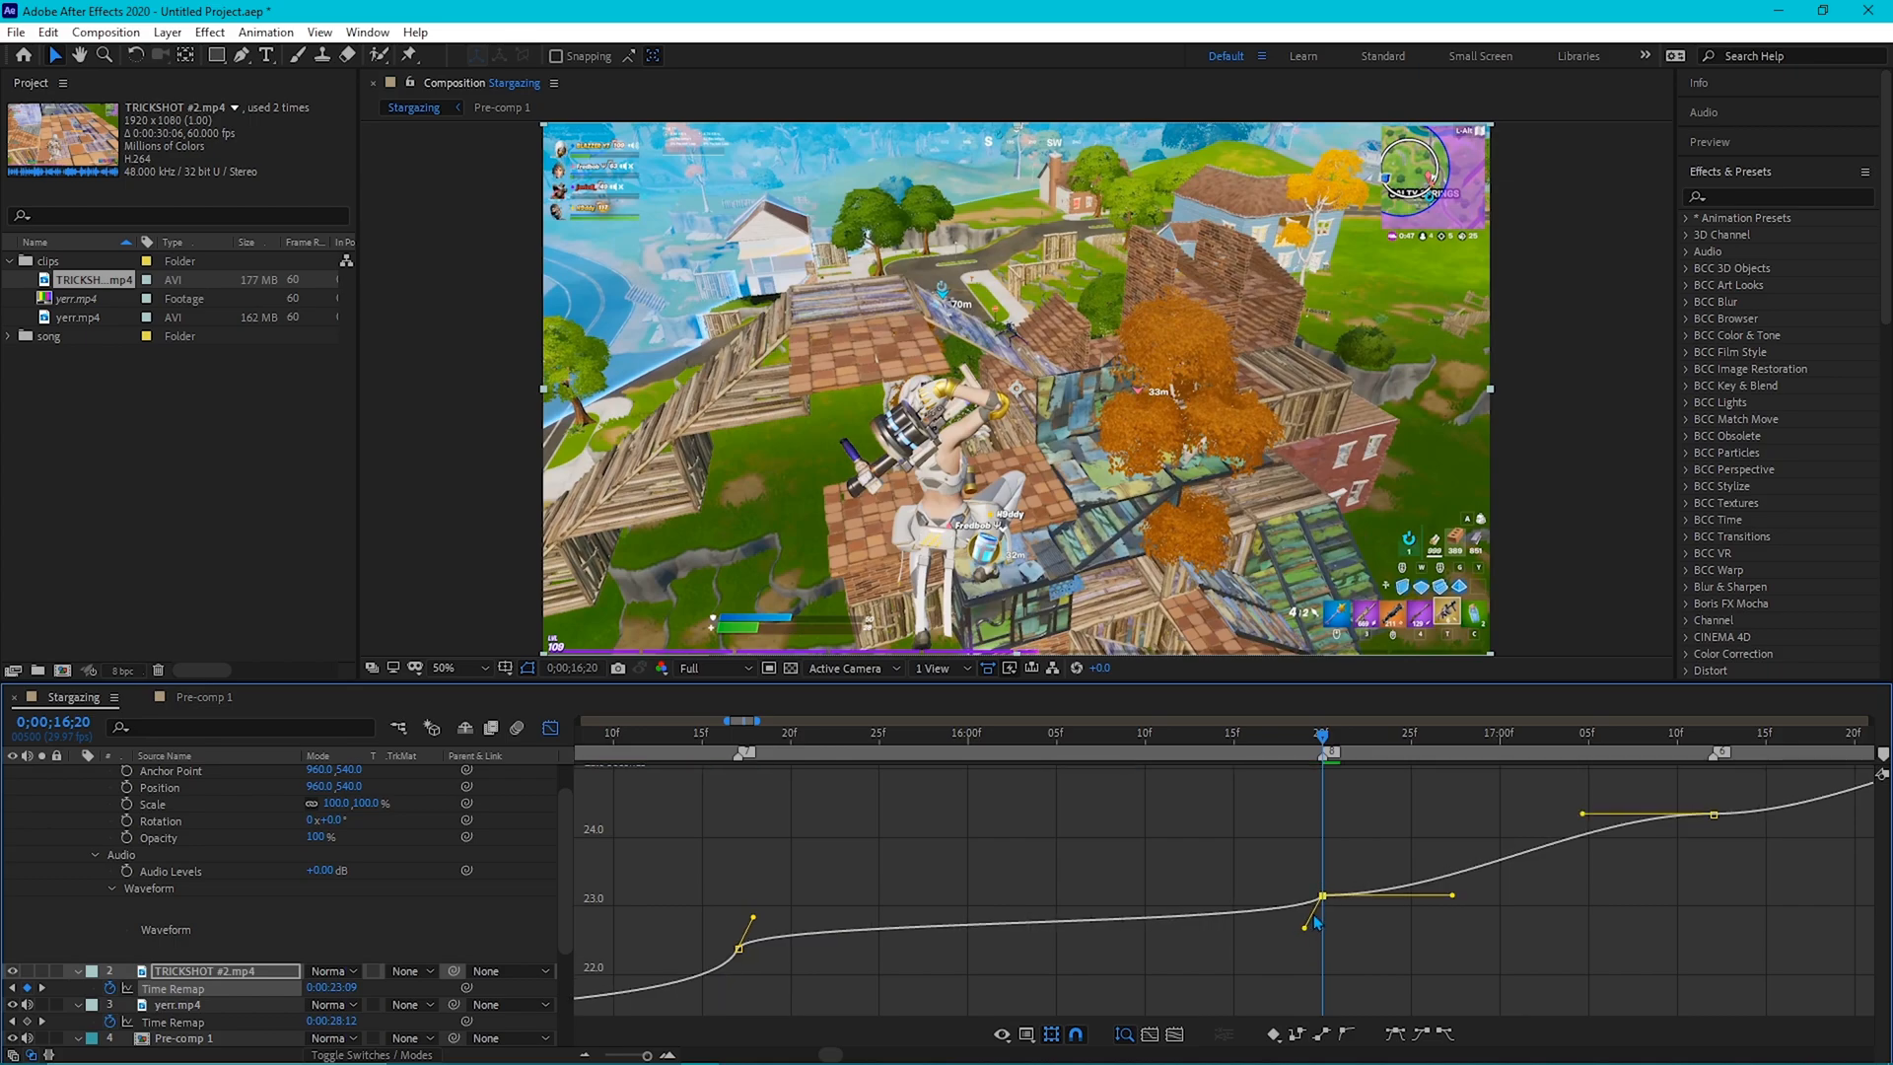
left_click(740, 747)
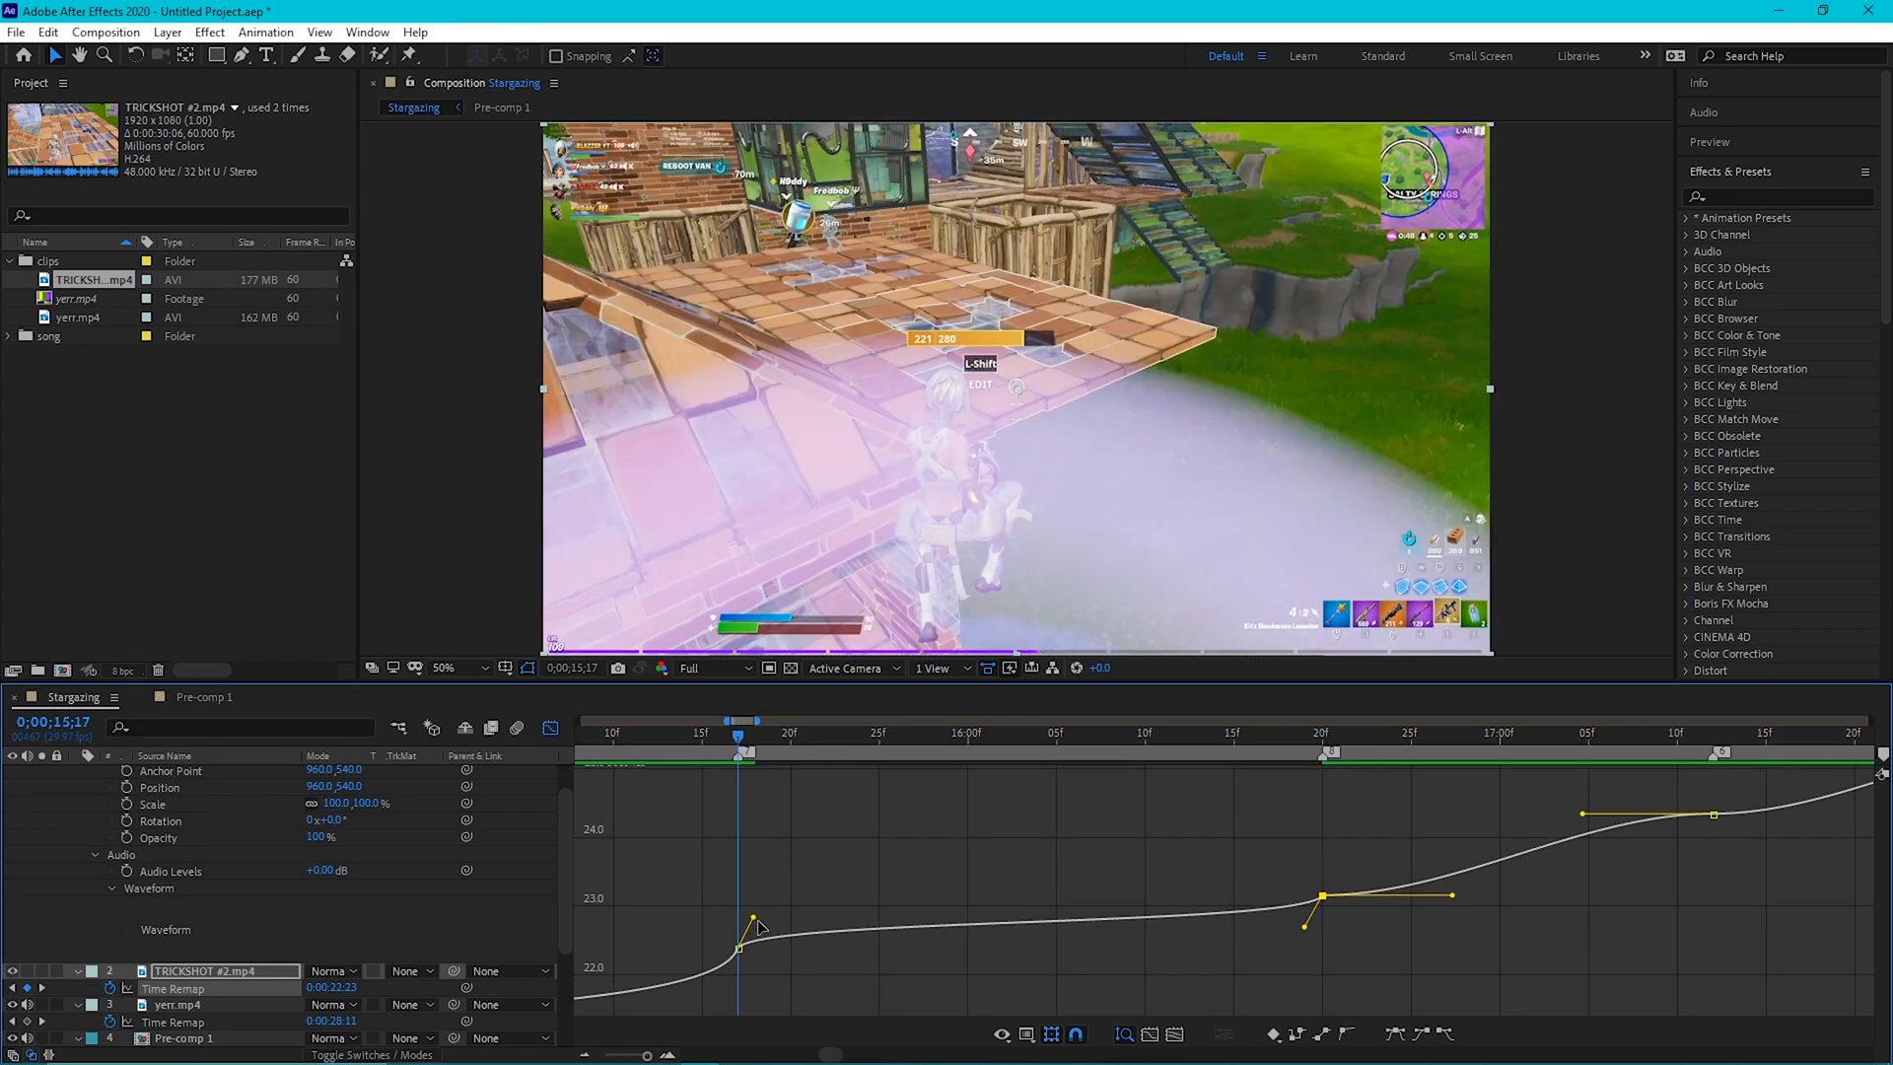
left_click_drag(759, 925, 764, 919)
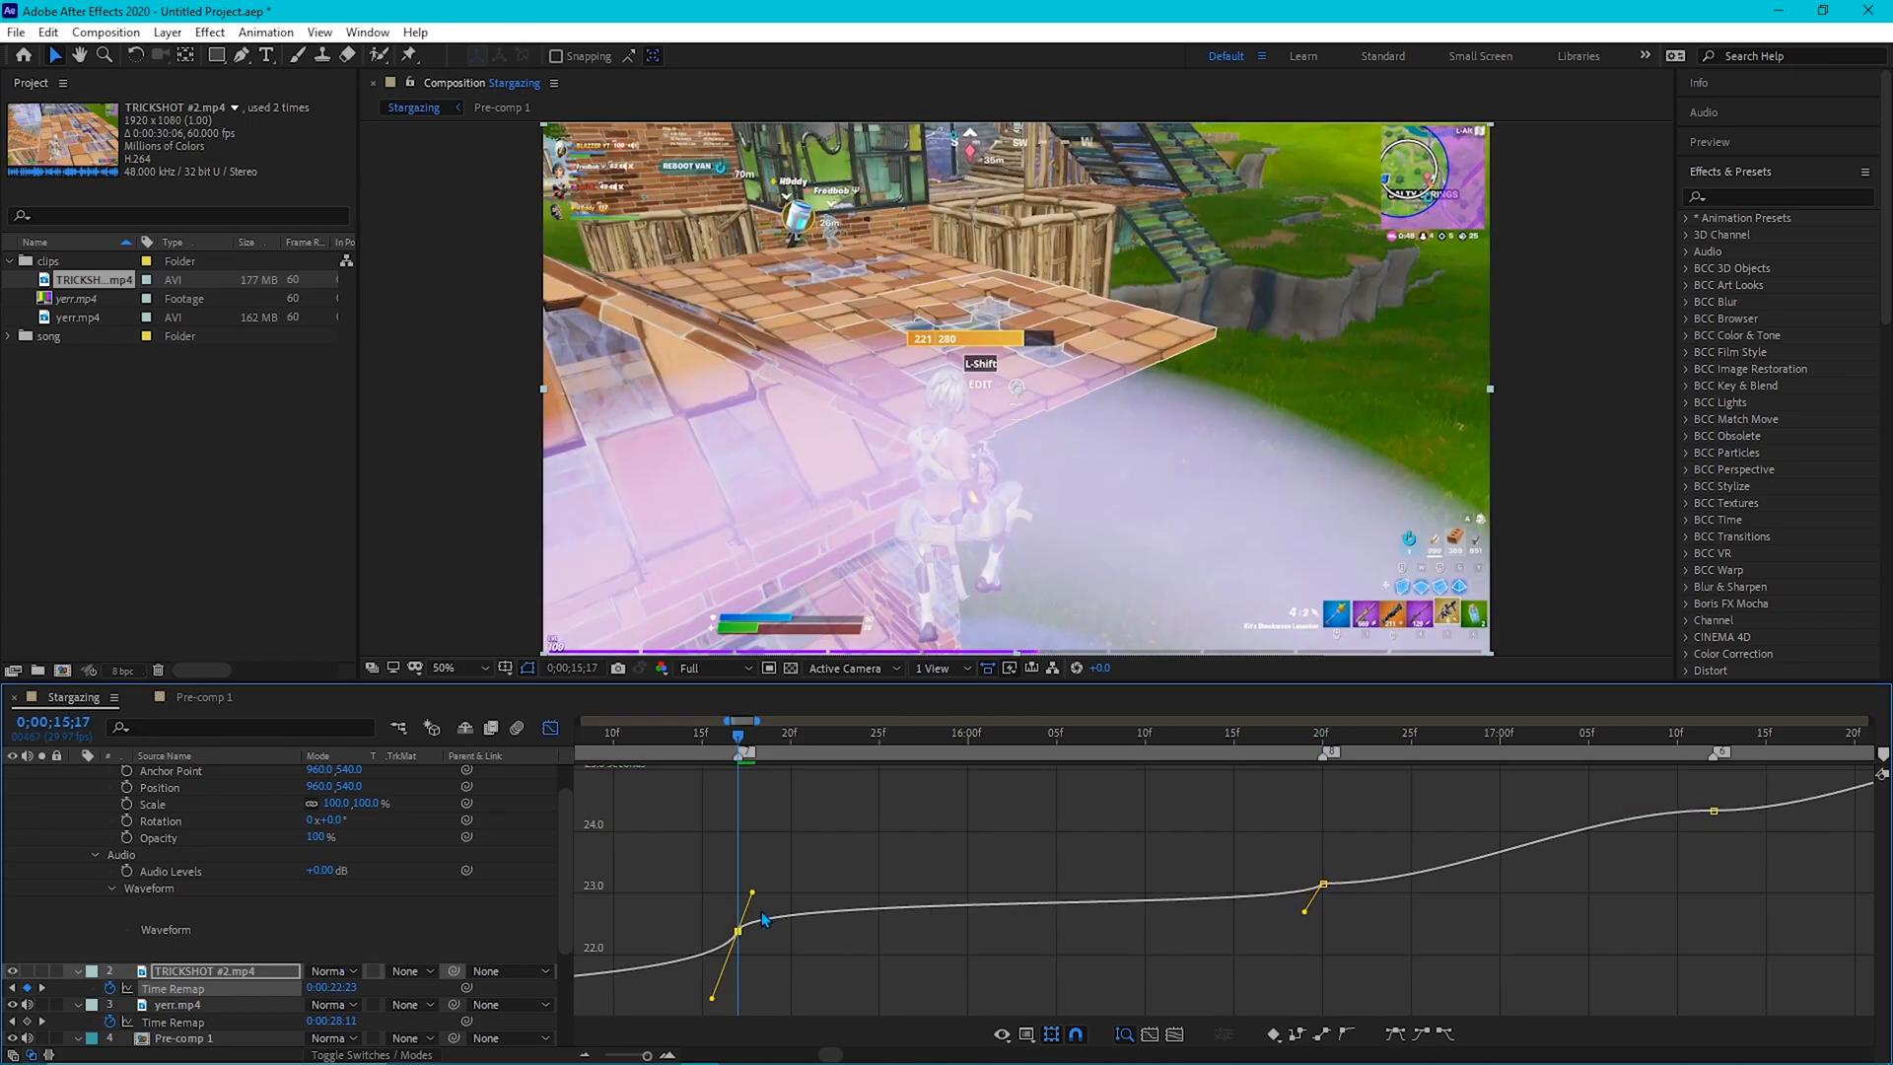
Play back the second segment's speed ramp from 0;00;15;09 and again from 0;00;15;21.
left_click(587, 1055)
left_click(668, 746)
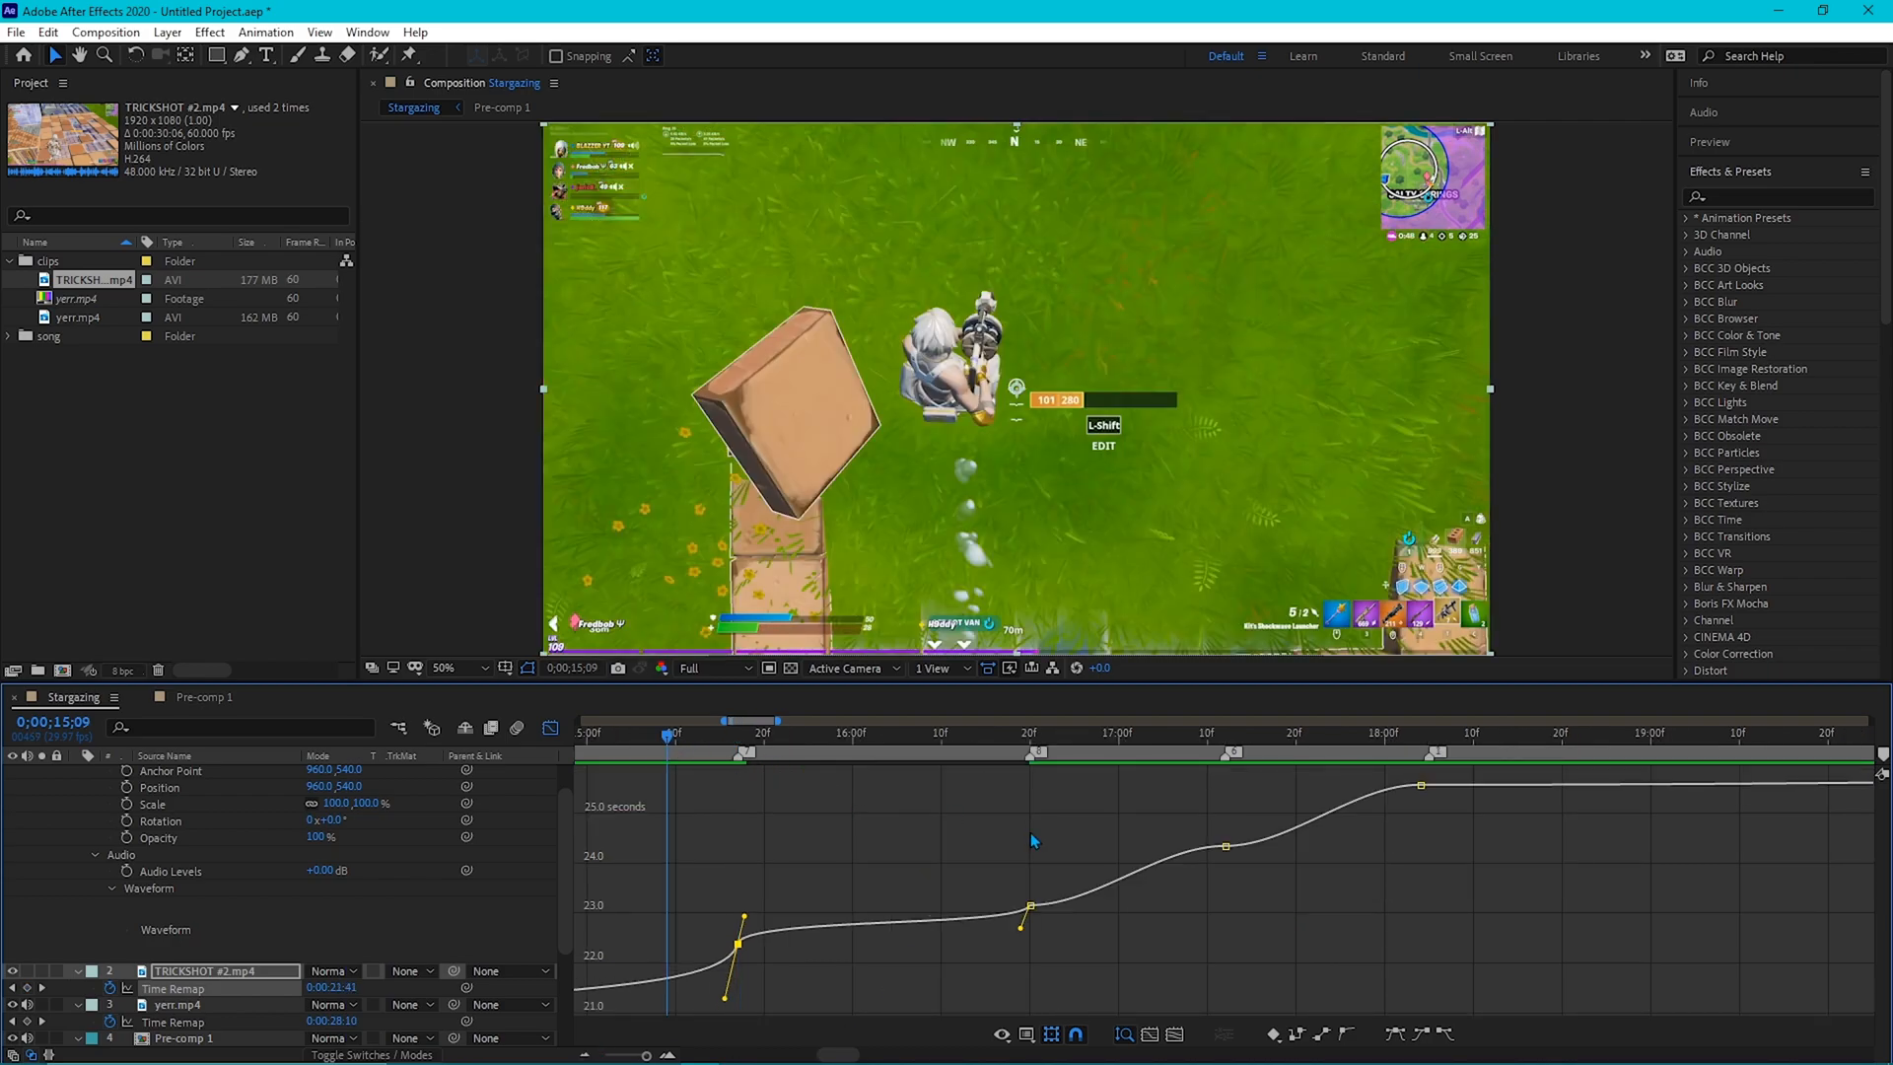
key("space")
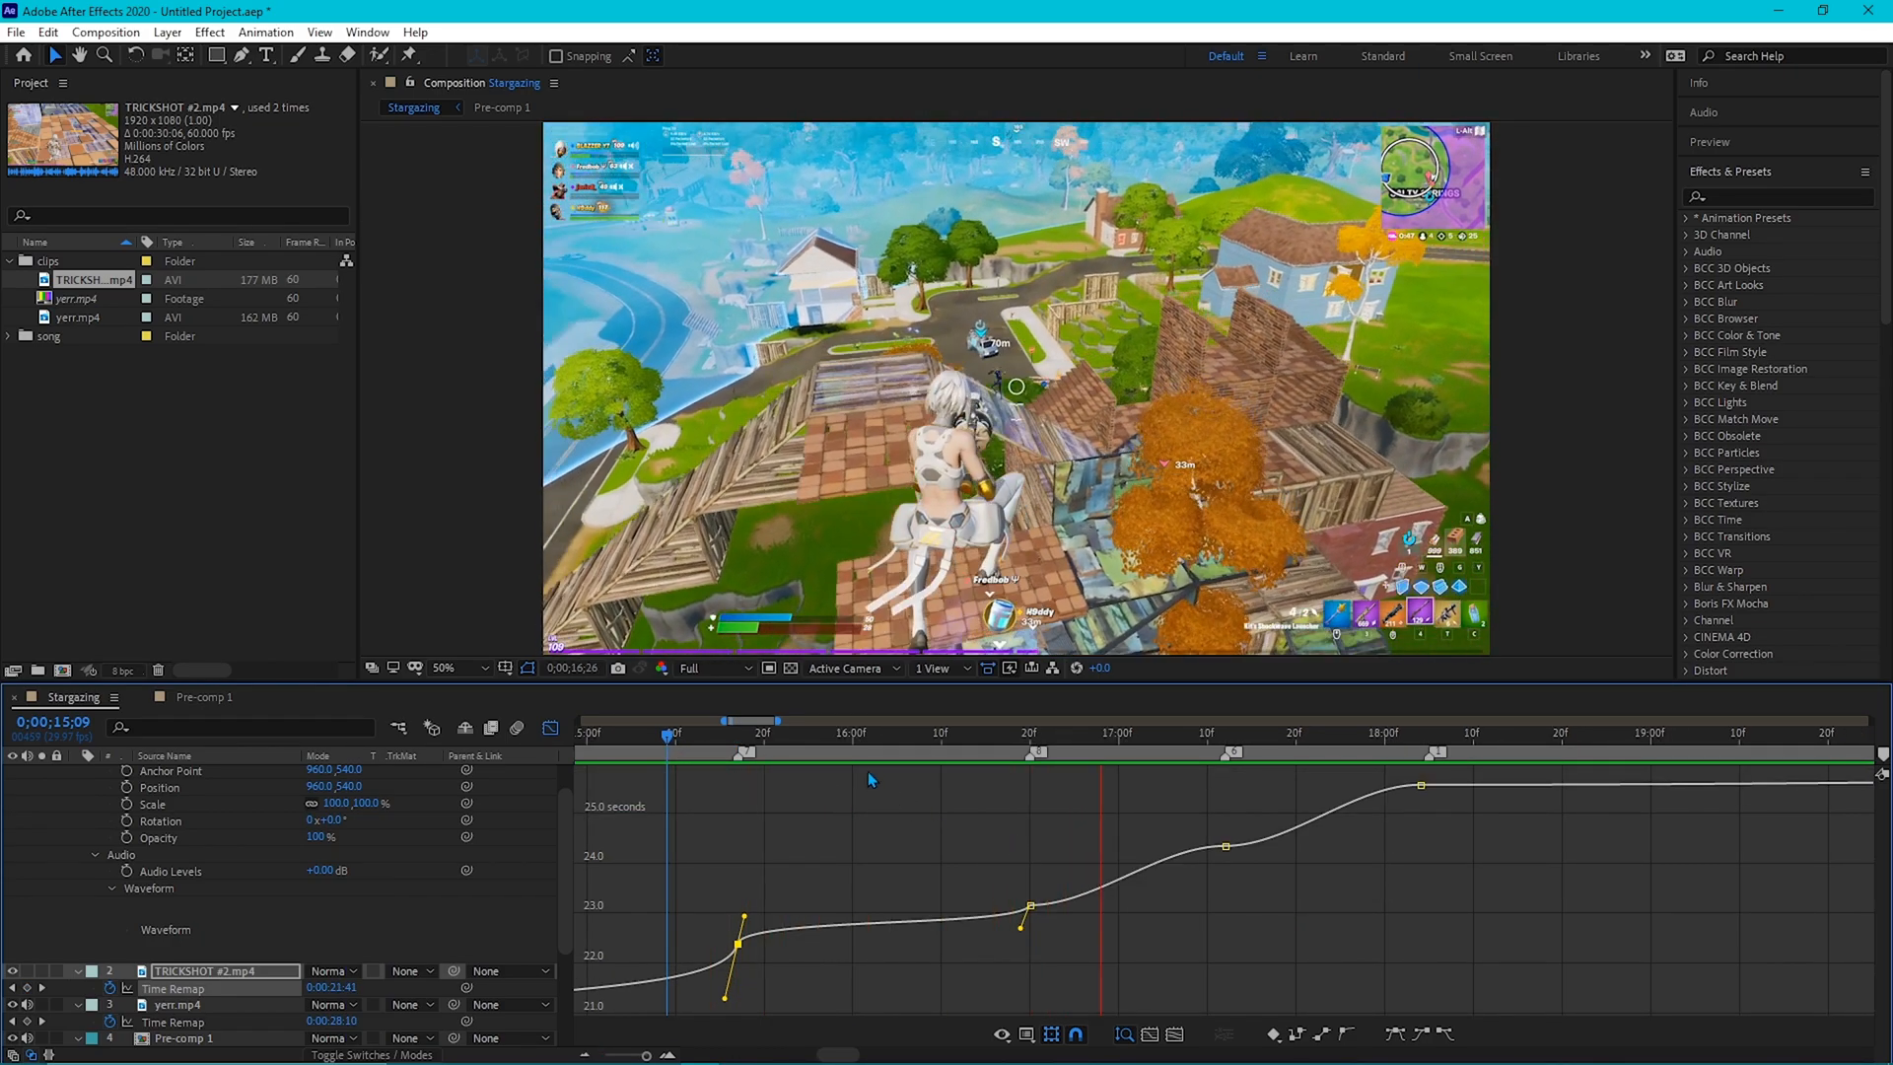
left_click_drag(755, 735, 815, 779)
key("space")
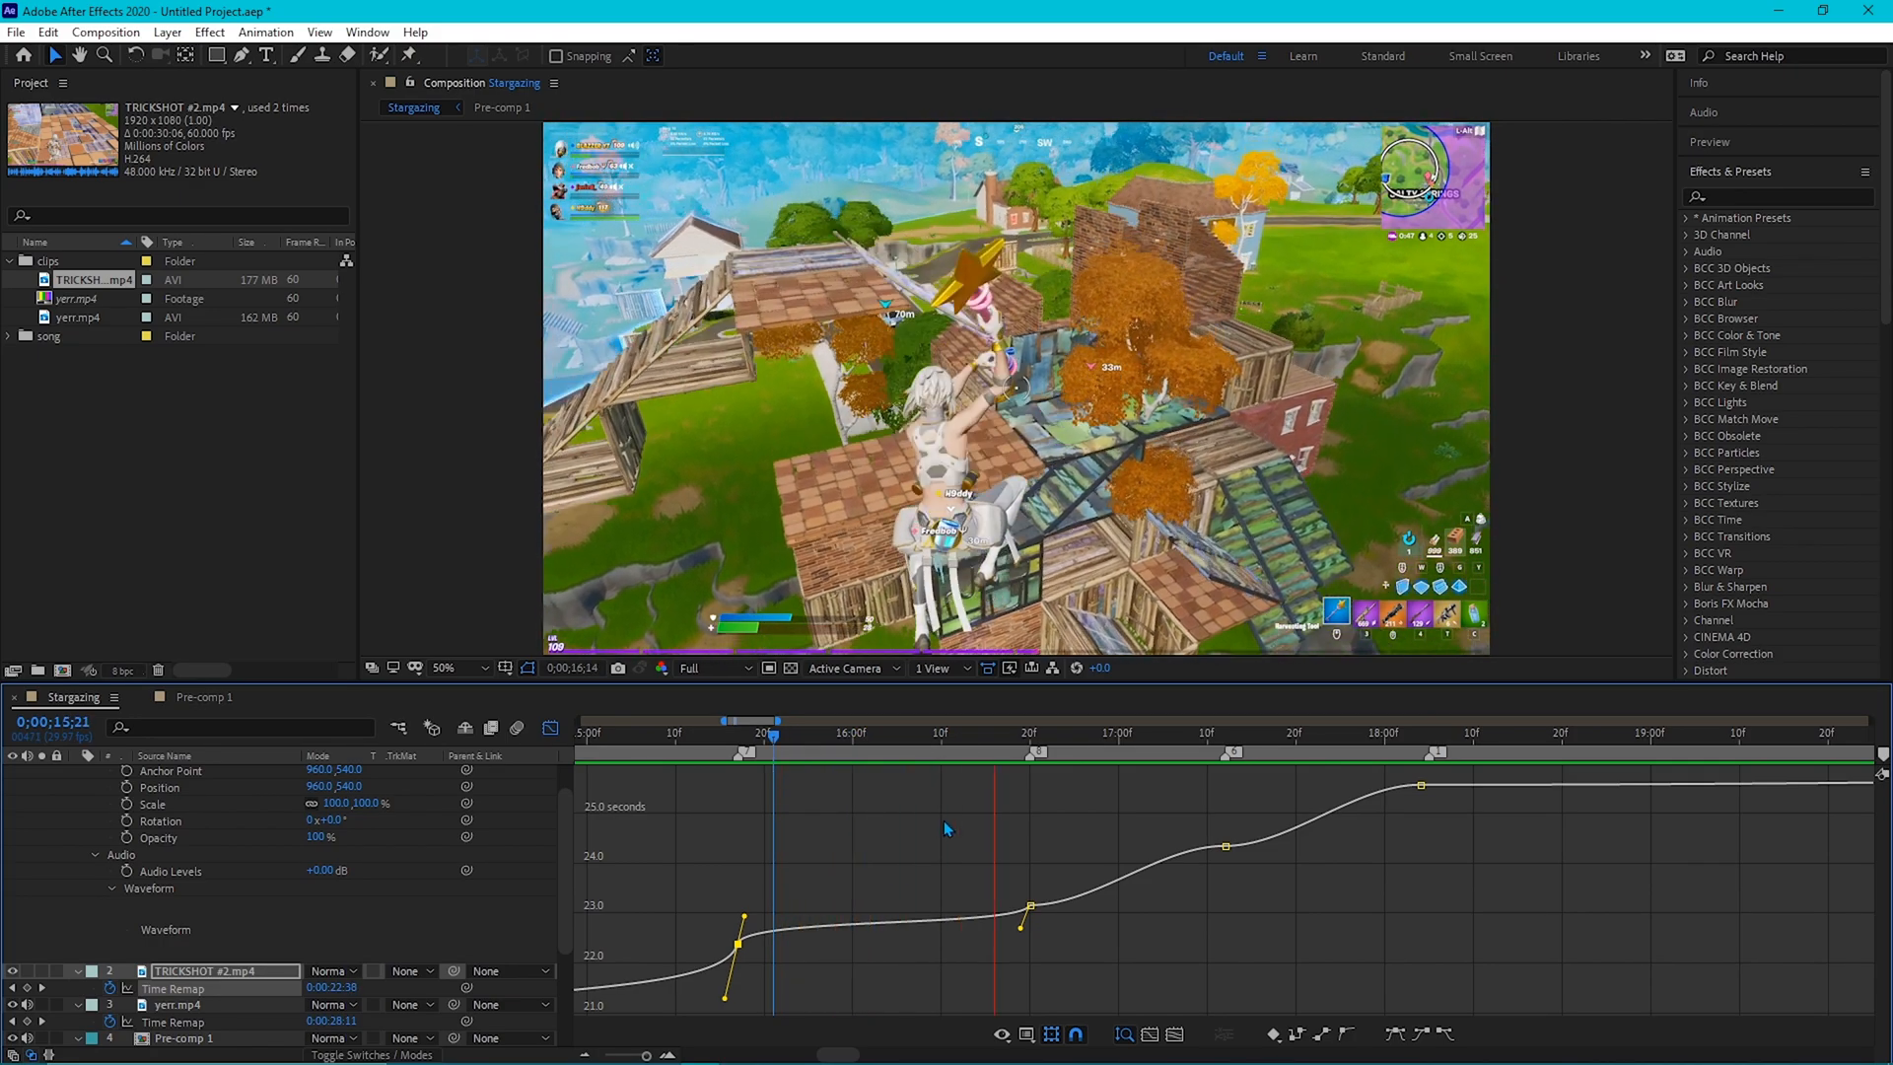
Raise the outgoing handle of the third Time Remap keyframe at 0;00;16;20 steeply so the third segment starts fast.
left_click(997, 734)
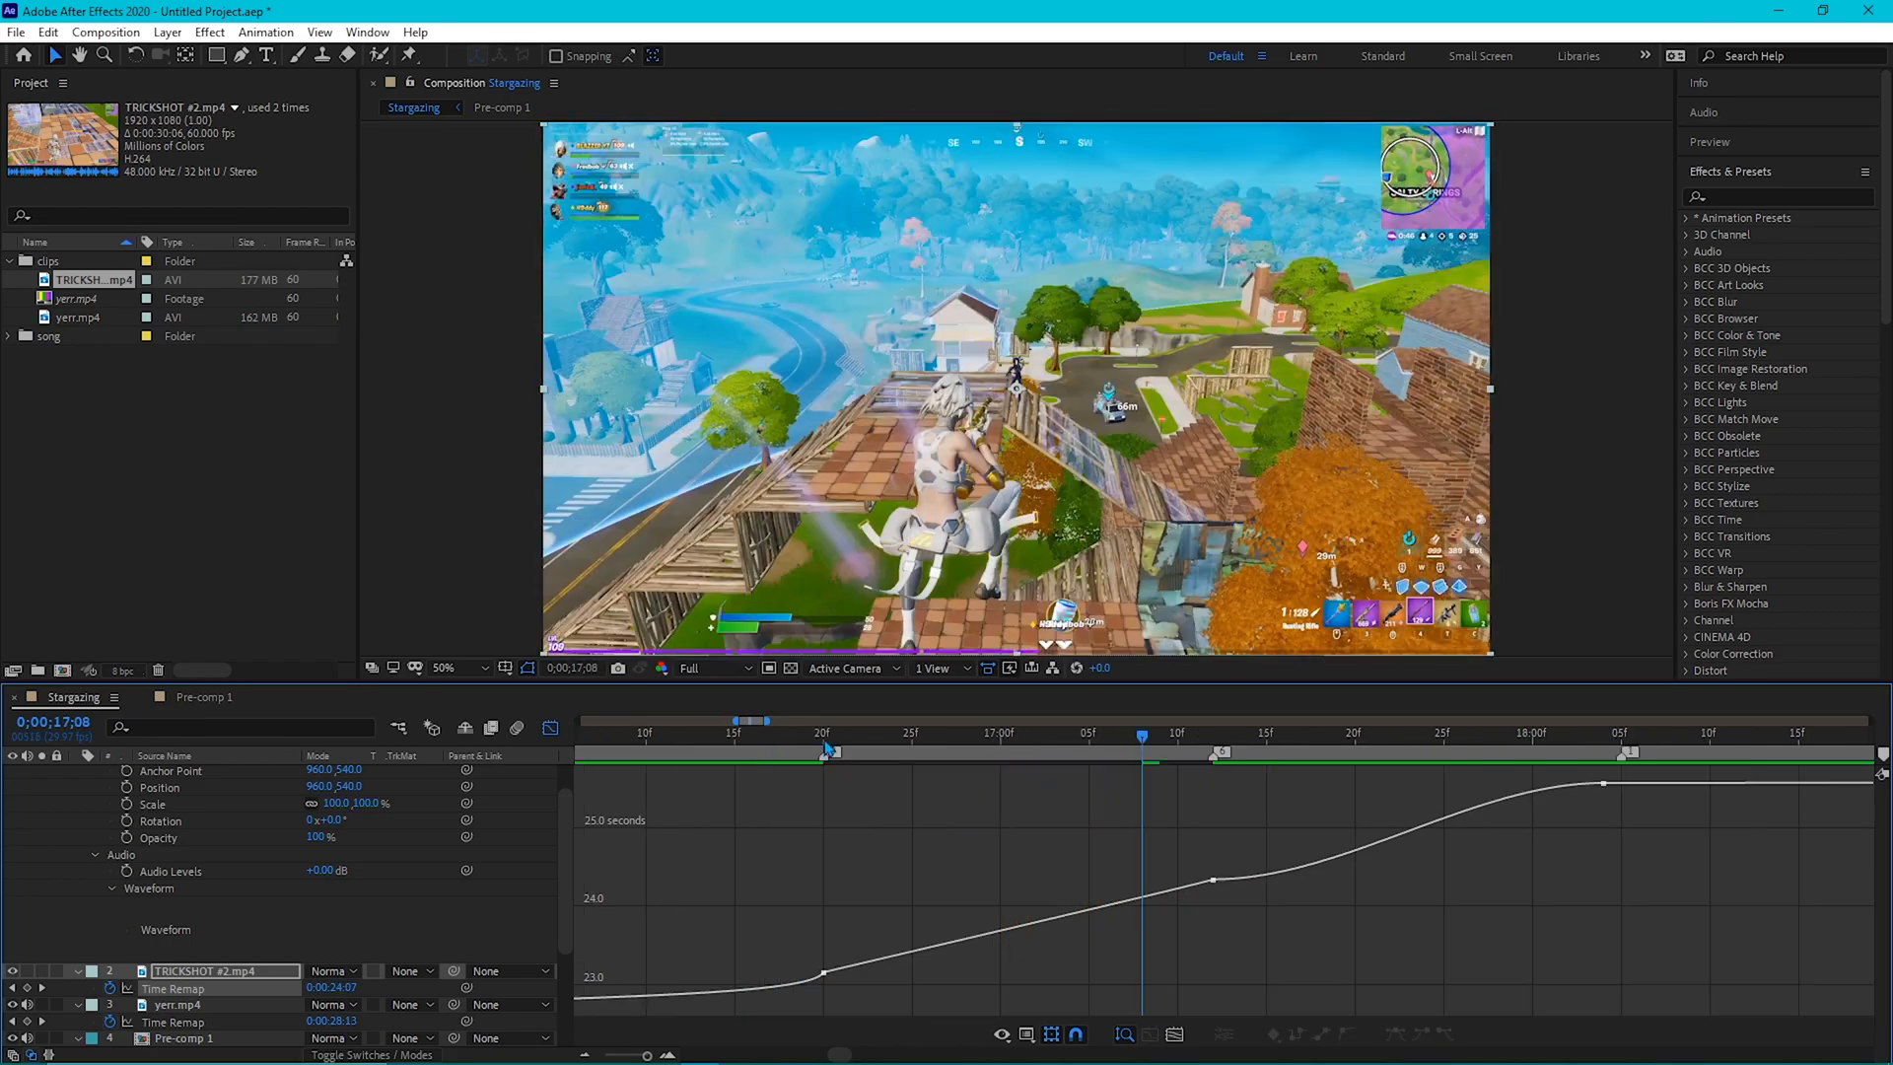
left_click(824, 735)
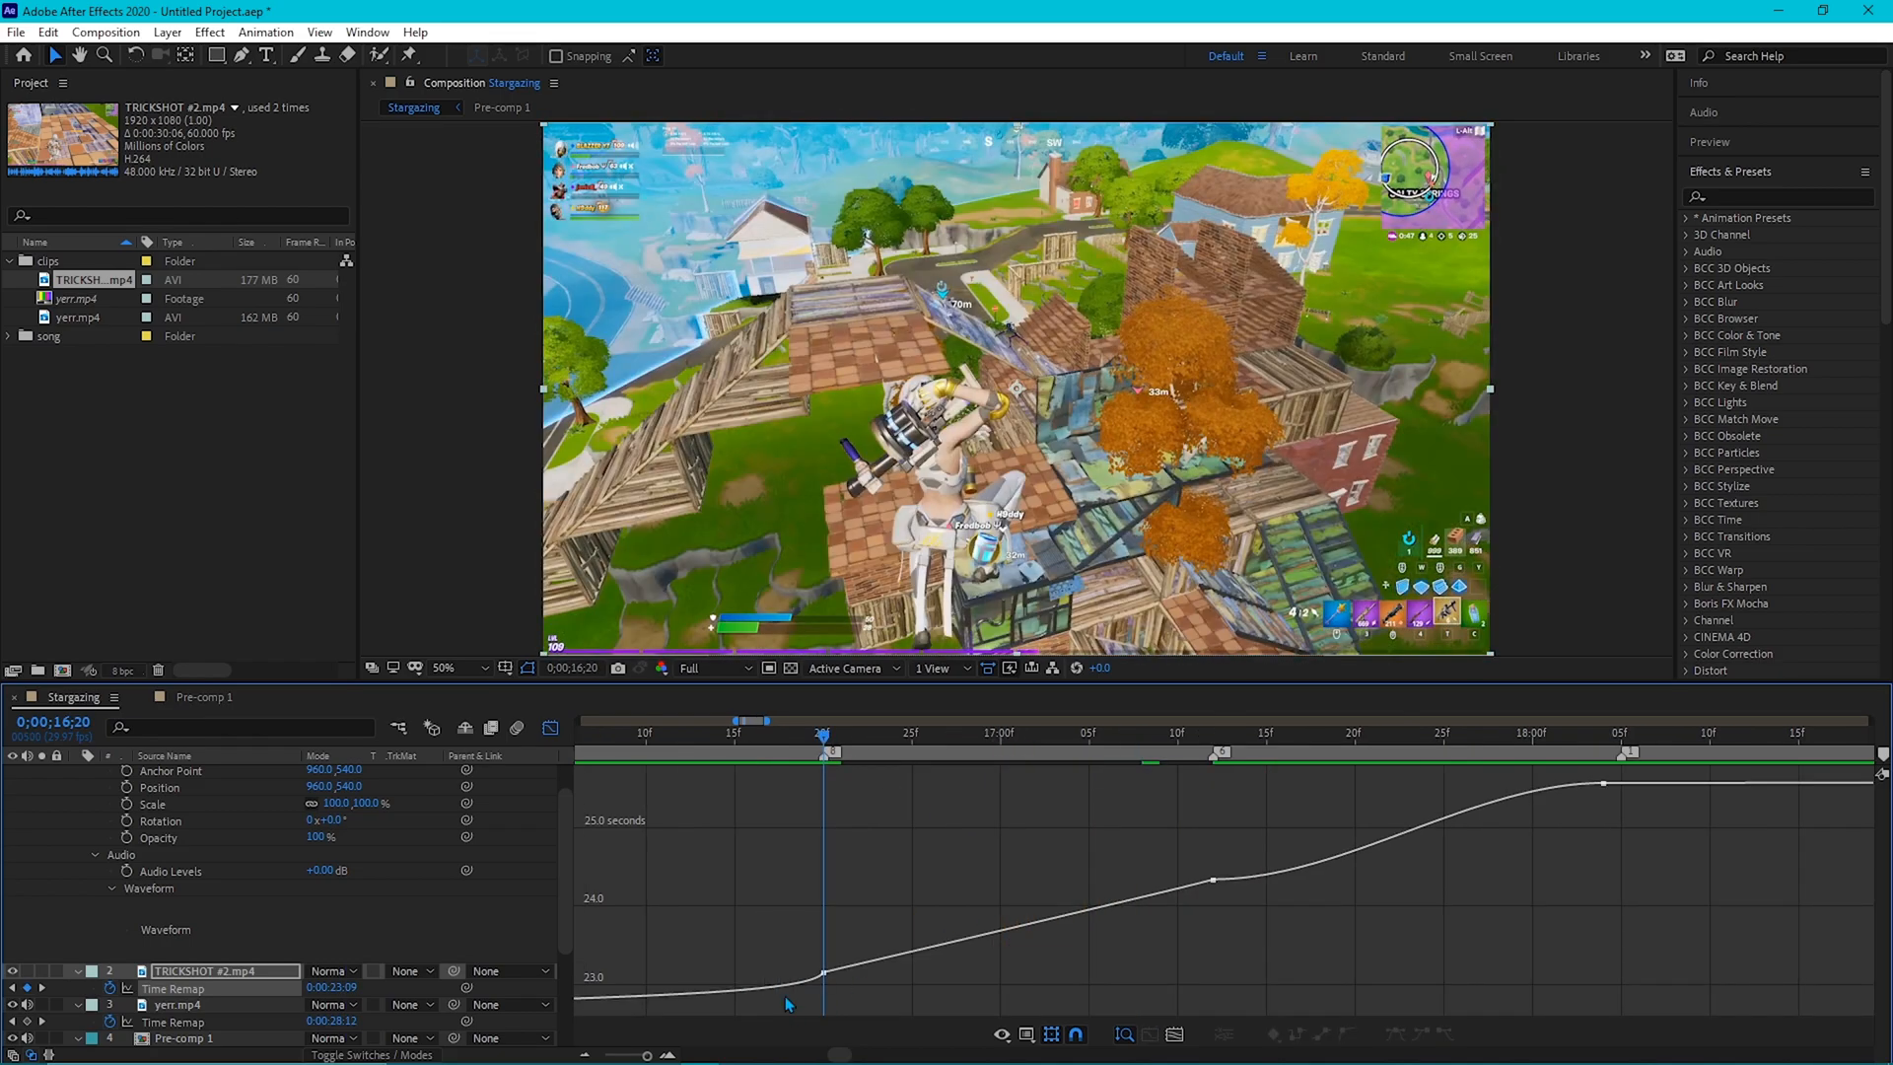
left_click(826, 975)
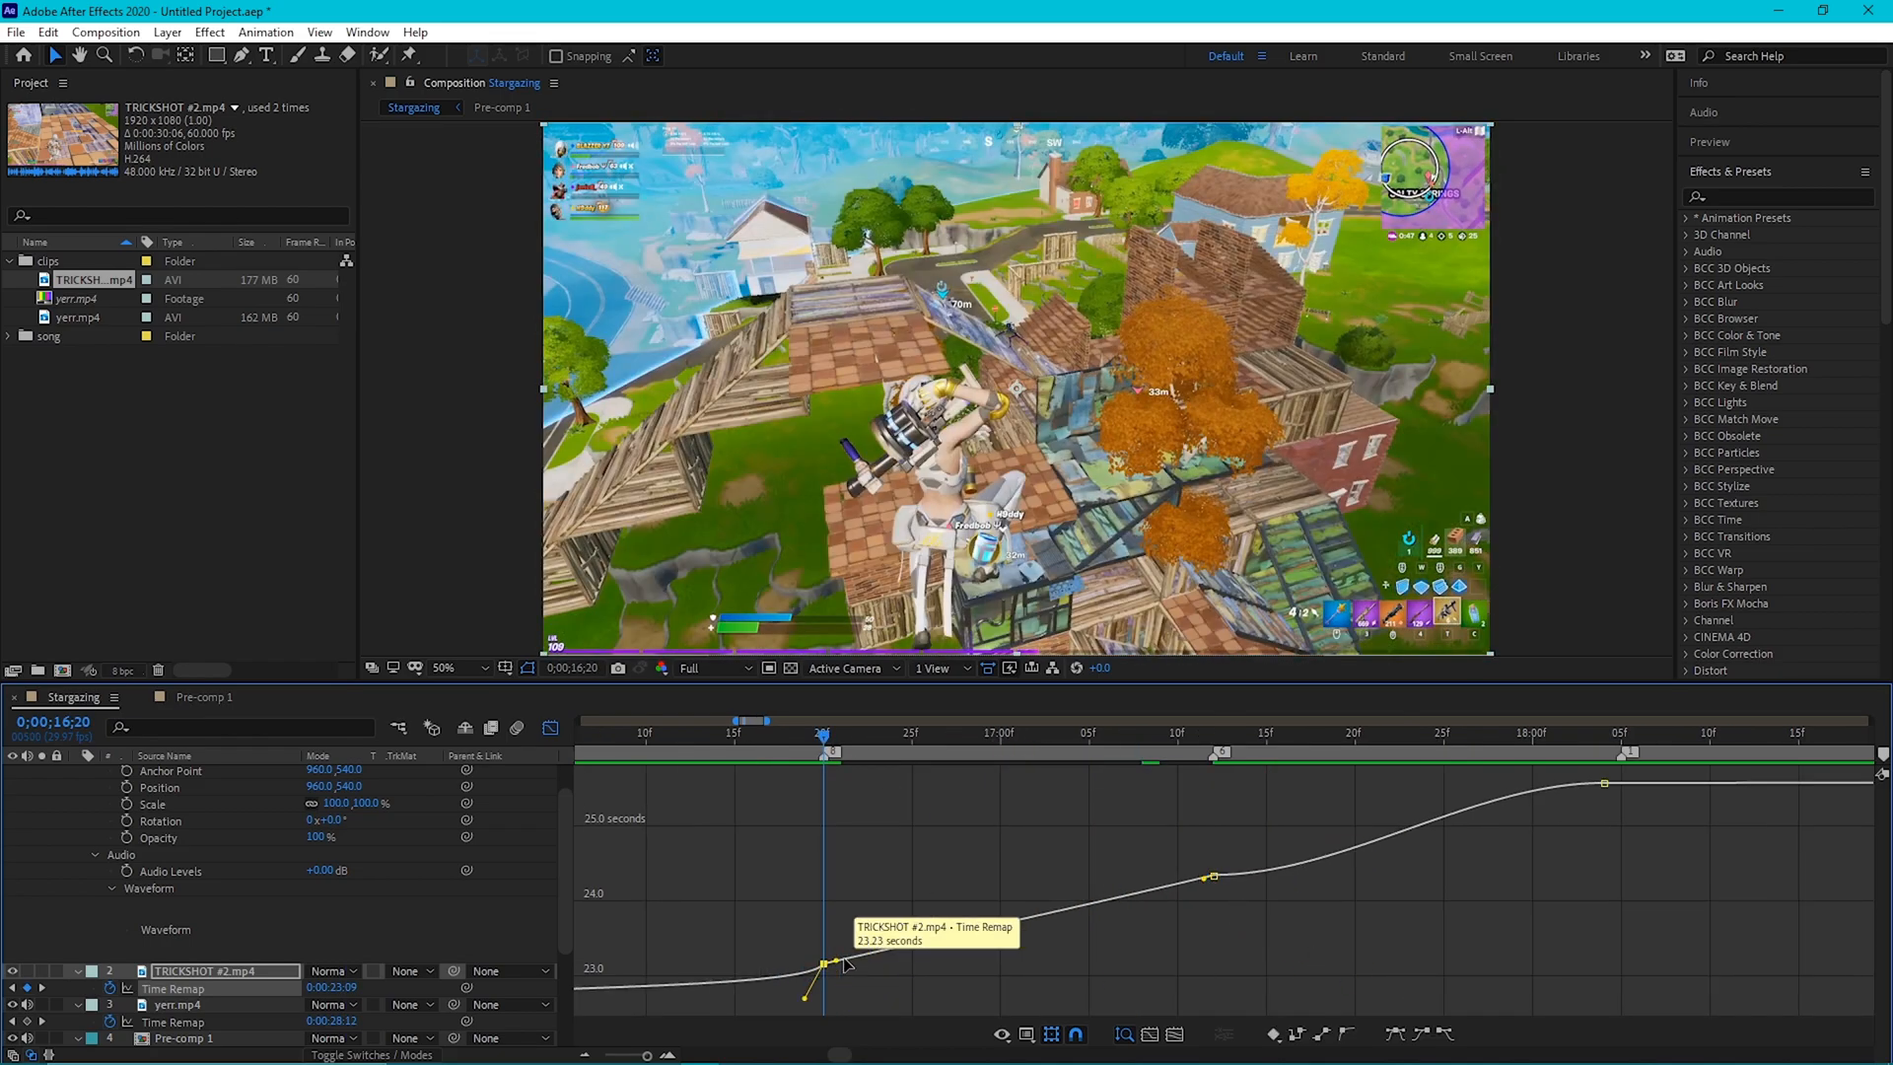
left_click_drag(836, 959, 893, 861)
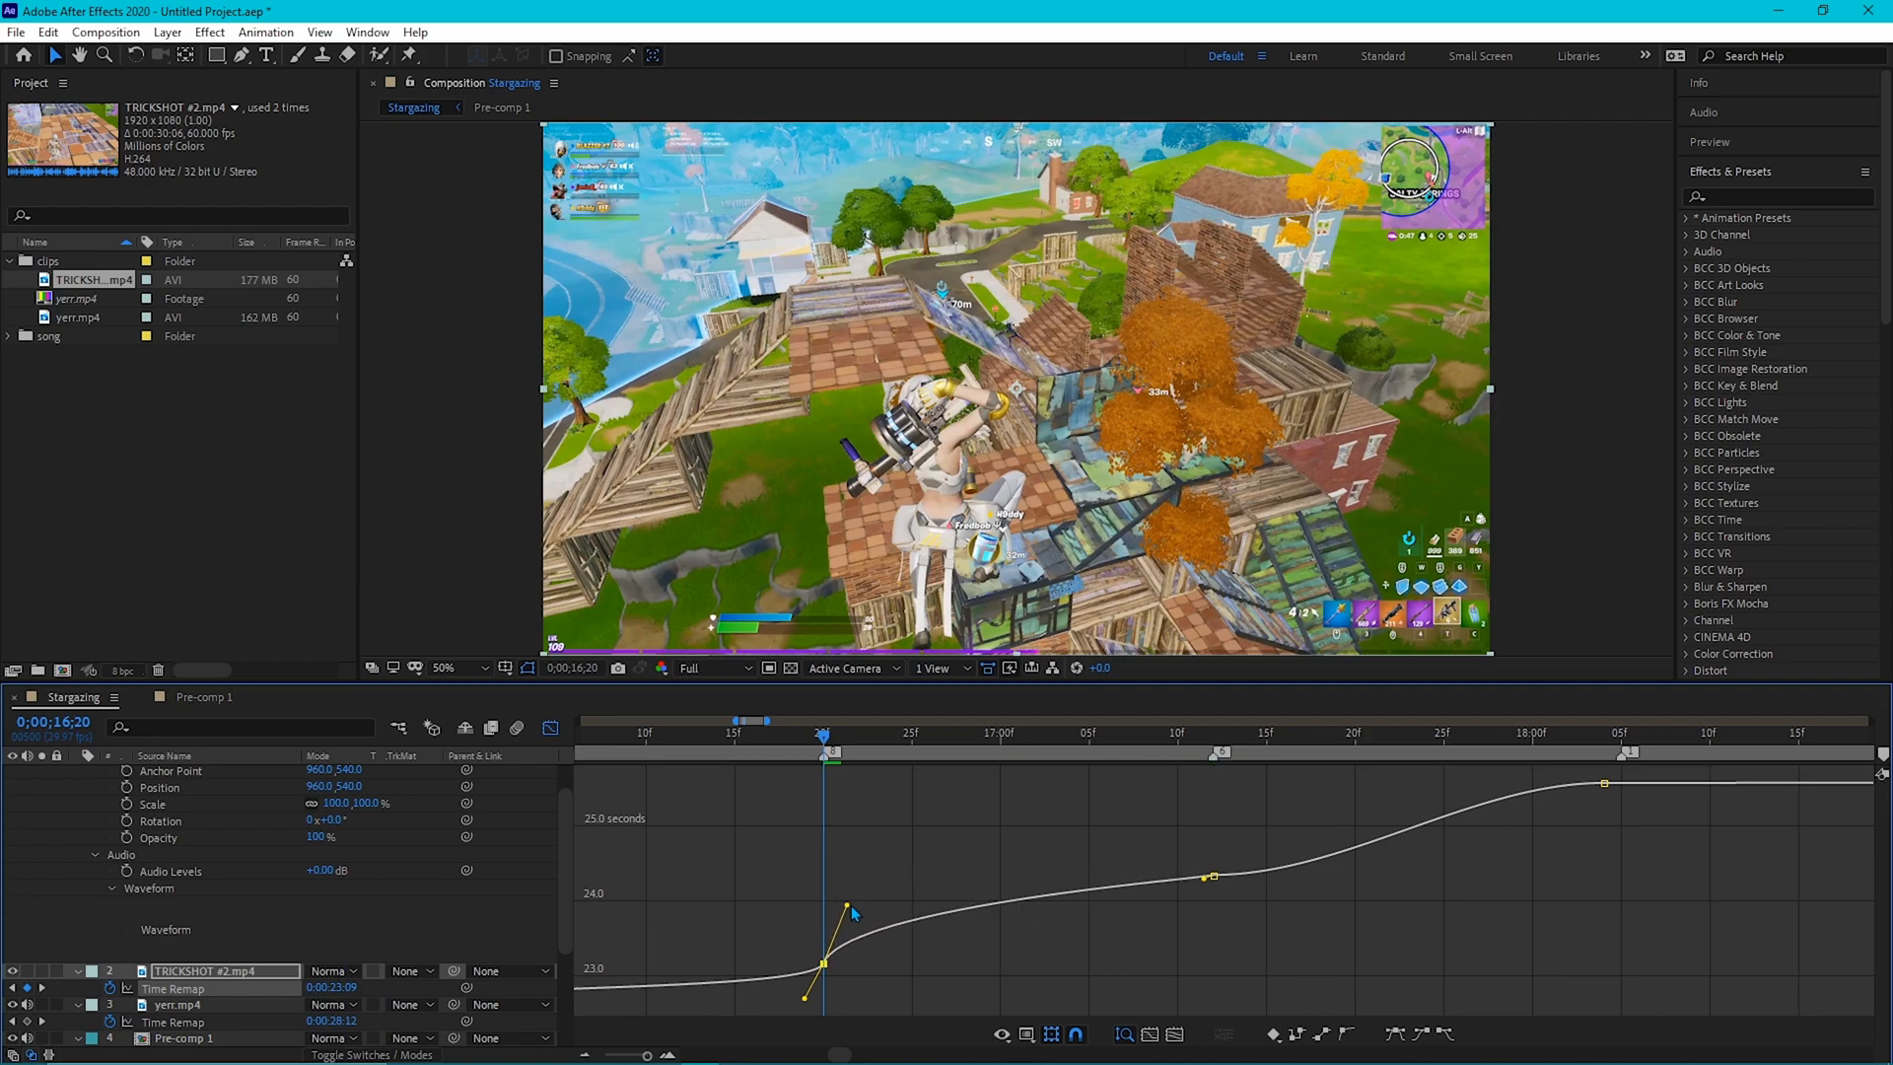
left_click_drag(824, 735, 912, 734)
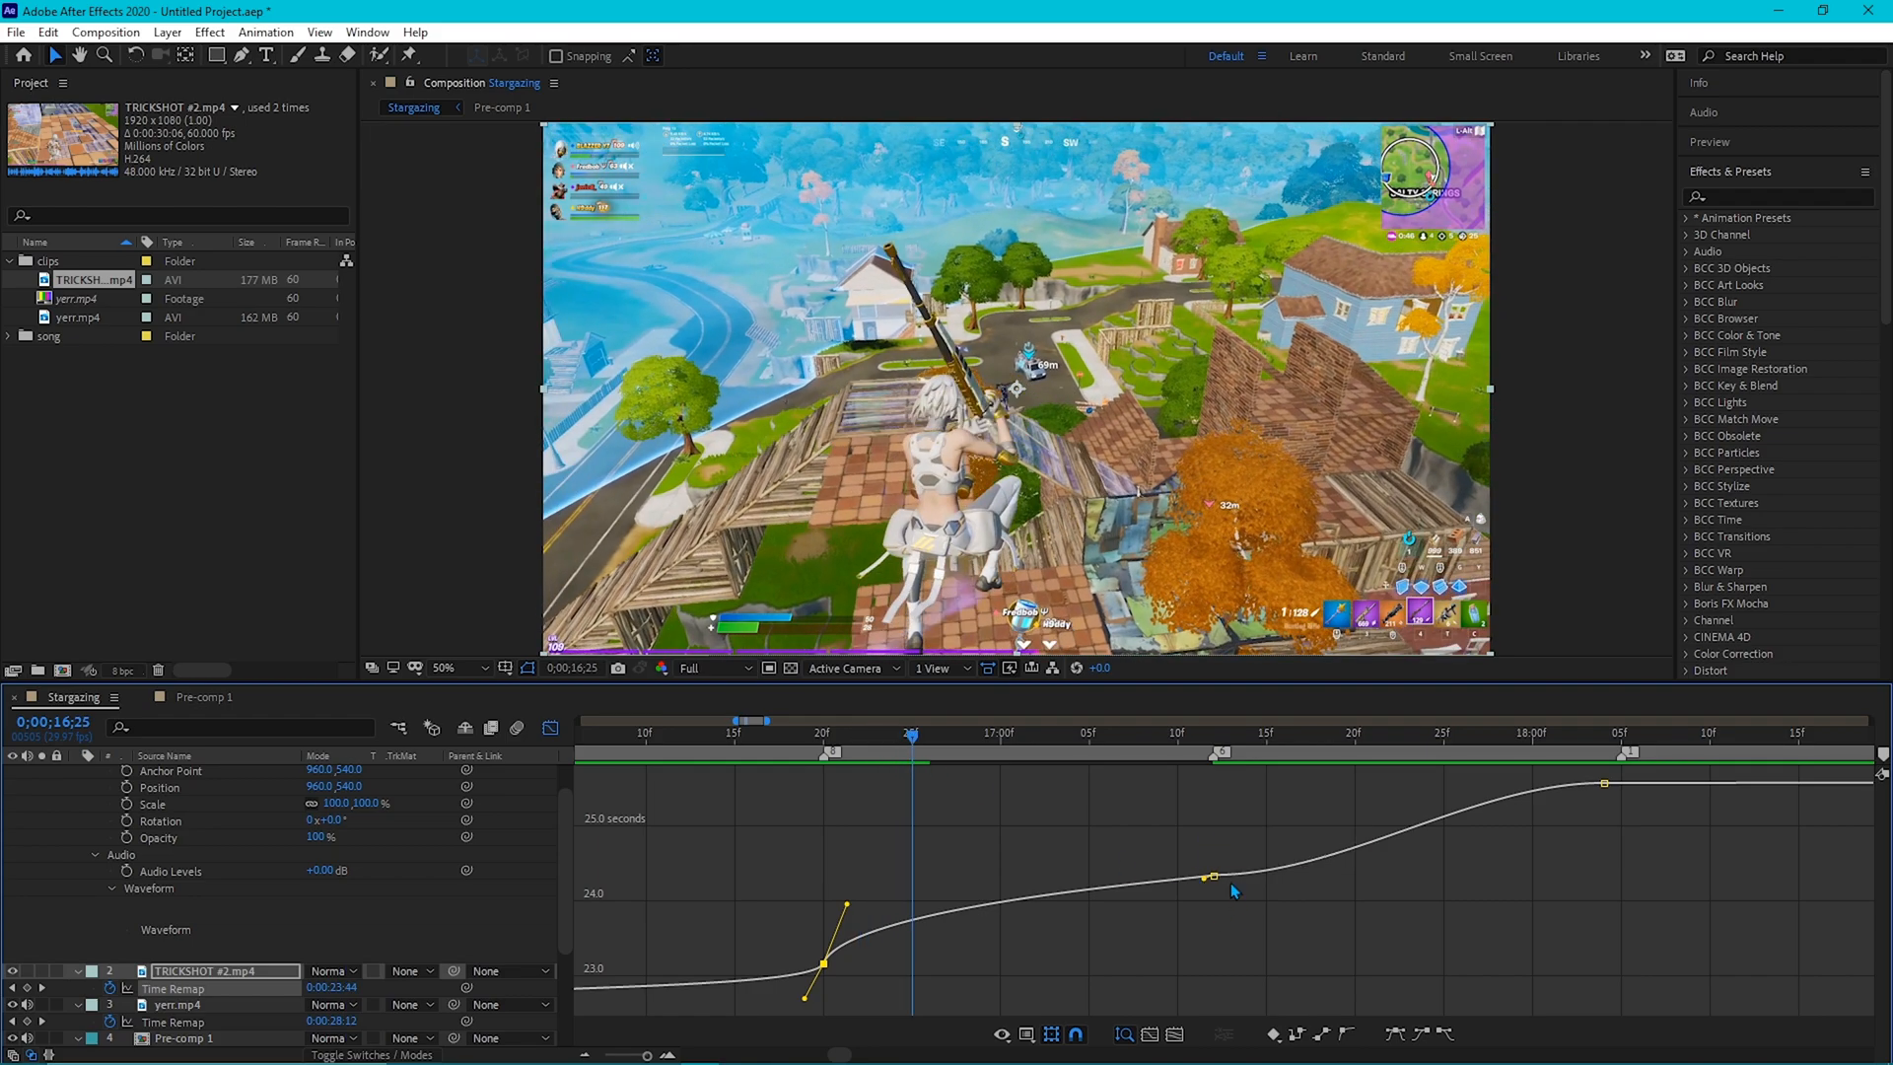
Pull the fourth keyframe's incoming handle steeply down and lower the third keyframe's outgoing handle to slow the middle of the third segment.
left_click_drag(1081, 741, 1142, 757)
left_click_drag(1205, 885, 1185, 973)
left_click_drag(847, 911, 839, 944)
left_click_drag(1091, 731, 1124, 743)
left_click_drag(1206, 970, 1202, 972)
Play back the third segment's speed ramp from 0;00;16;14.
left_click_drag(1122, 737, 717, 955)
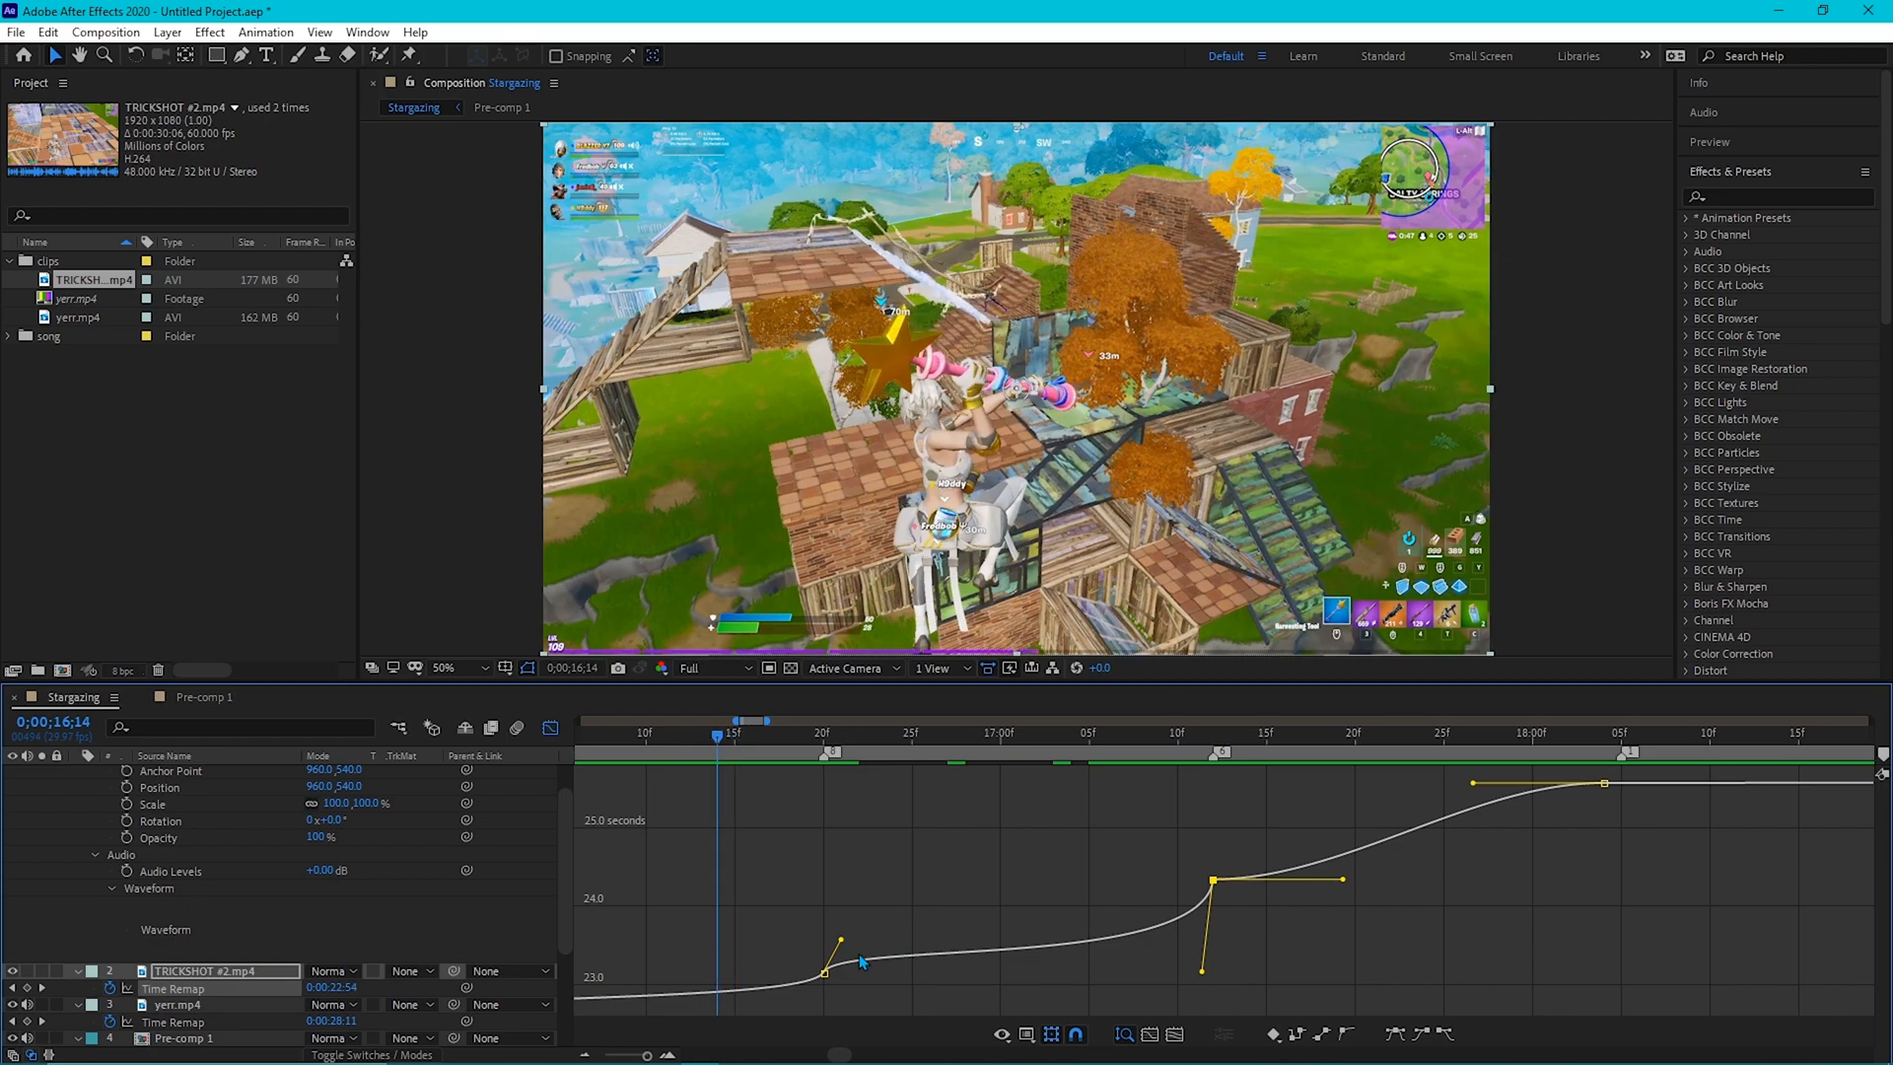
key("space")
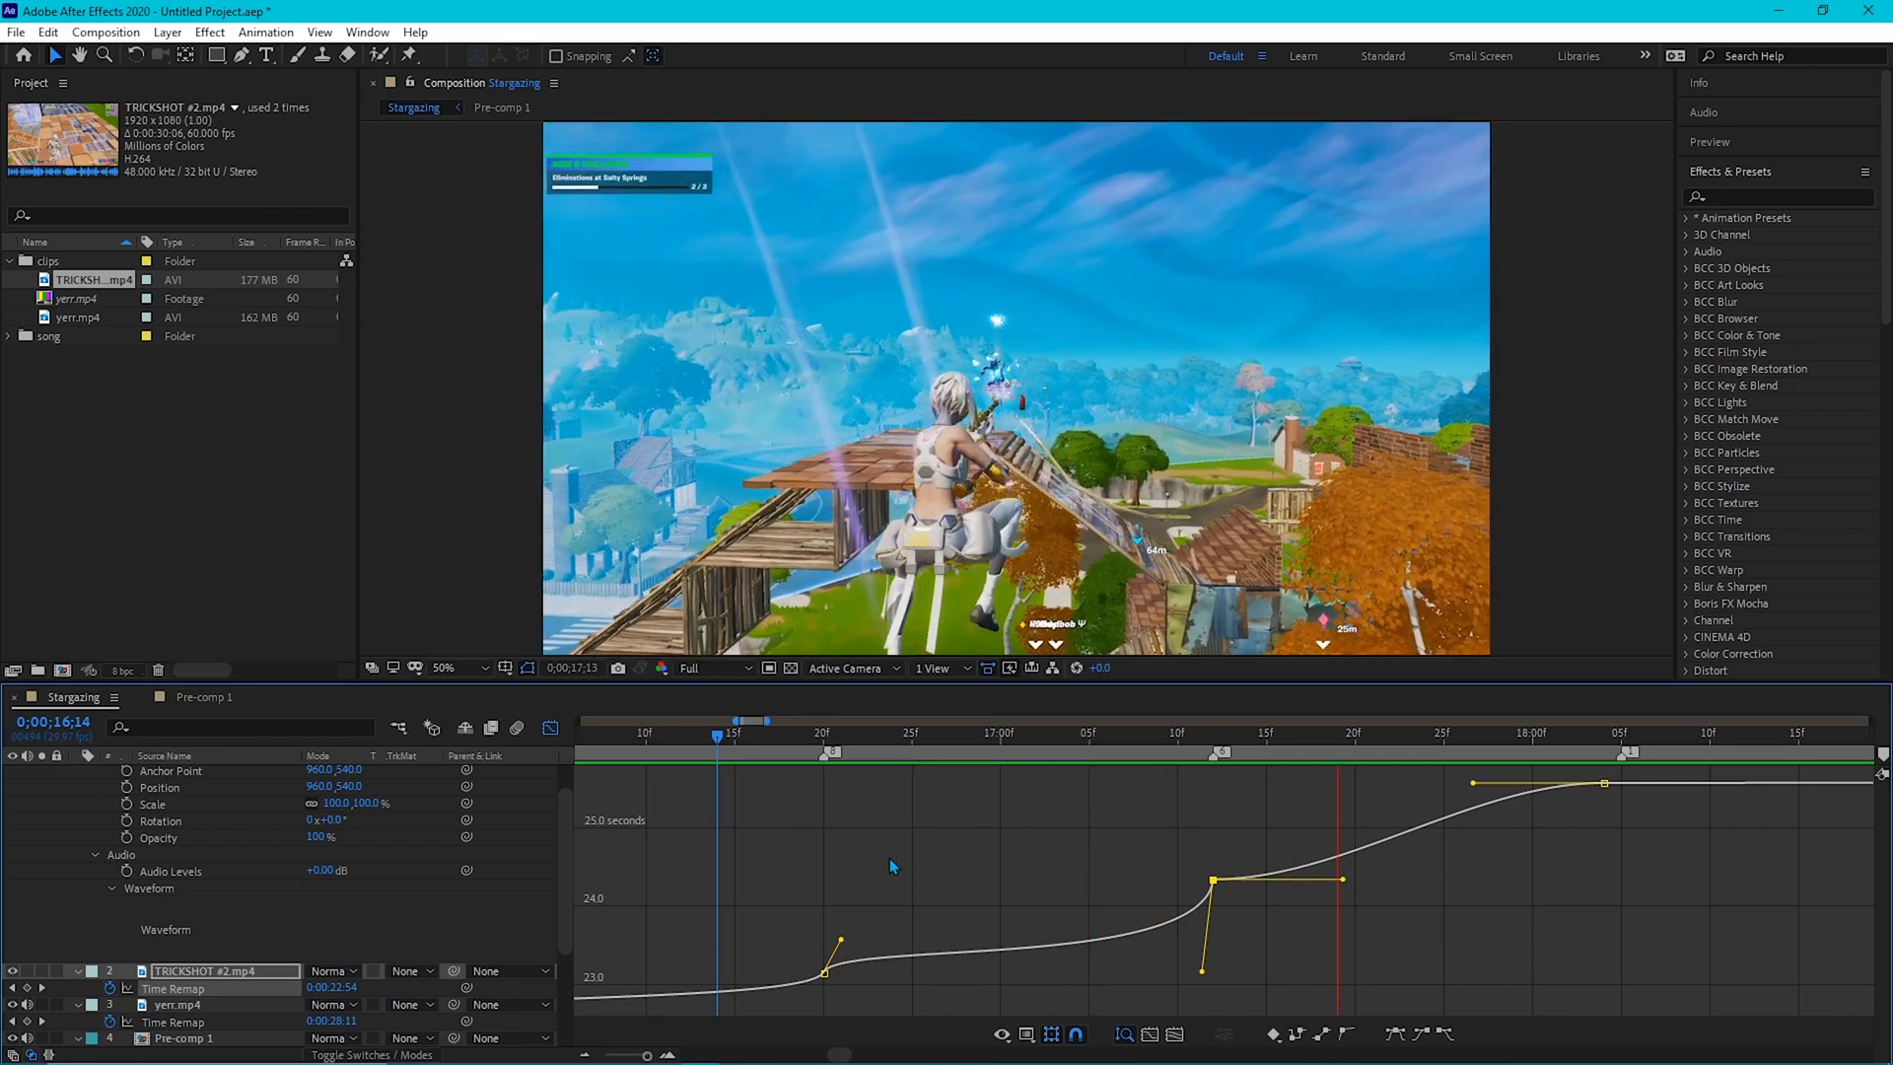
left_click(808, 739)
Shape the last segment fast-slow-fast: raise the outgoing handle at 0;00;17;12 and pull the final keyframe's incoming handle steeply down.
left_click_drag(1291, 838, 1270, 867)
left_click(1216, 746)
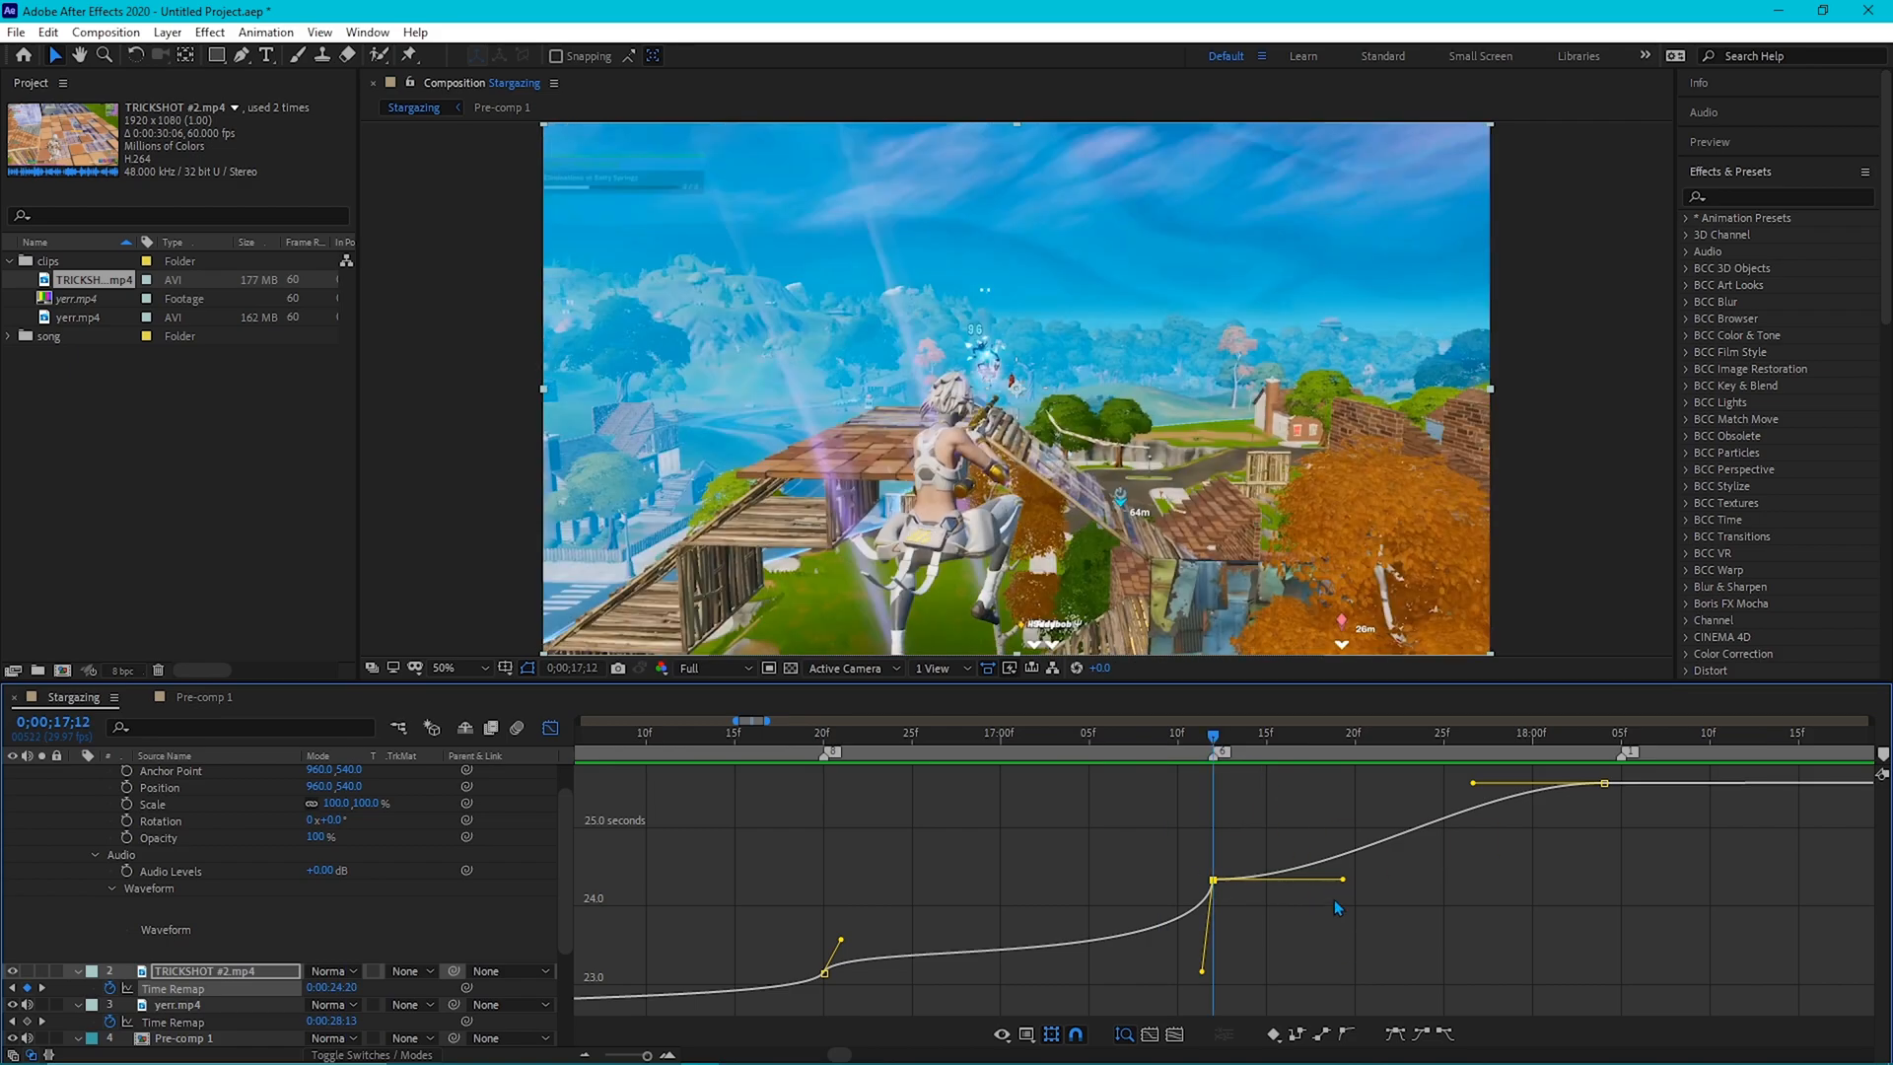
left_click(1213, 880)
left_click_drag(1343, 879, 1220, 841)
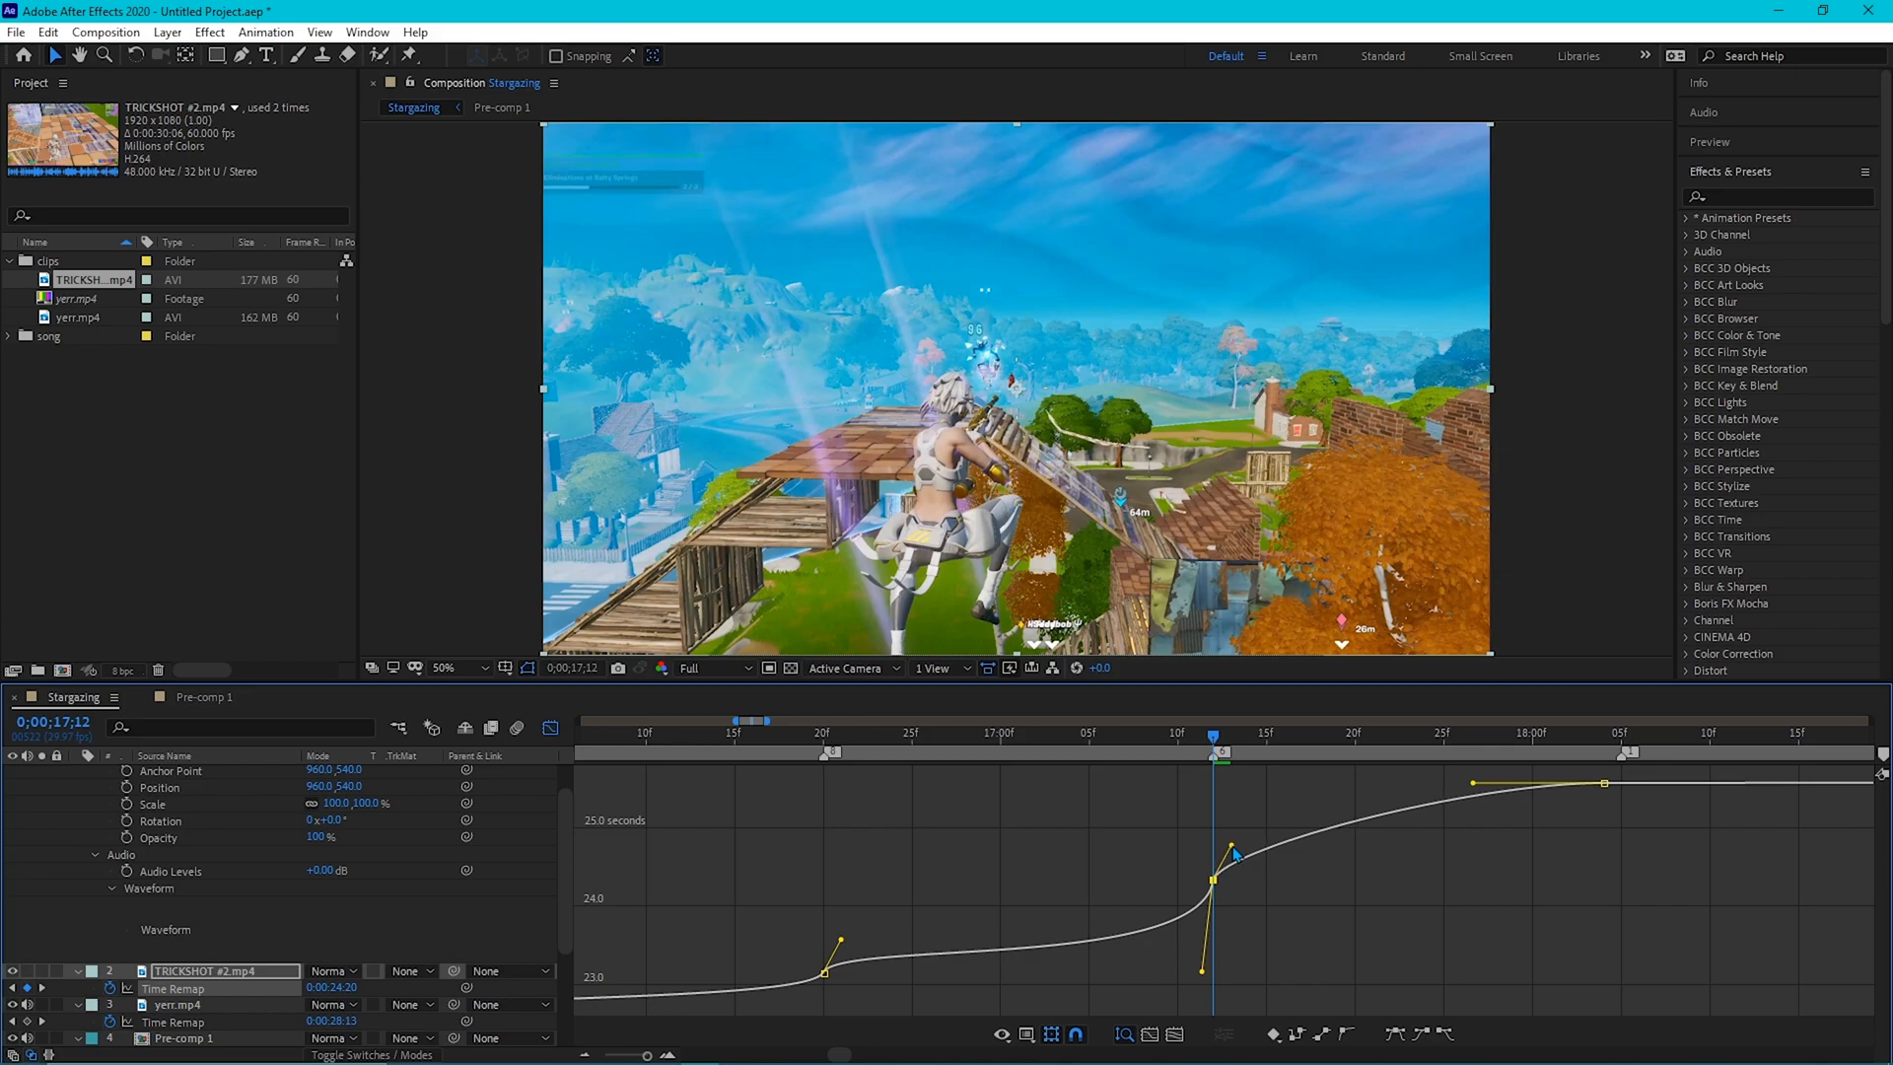
left_click_drag(1473, 783, 1600, 856)
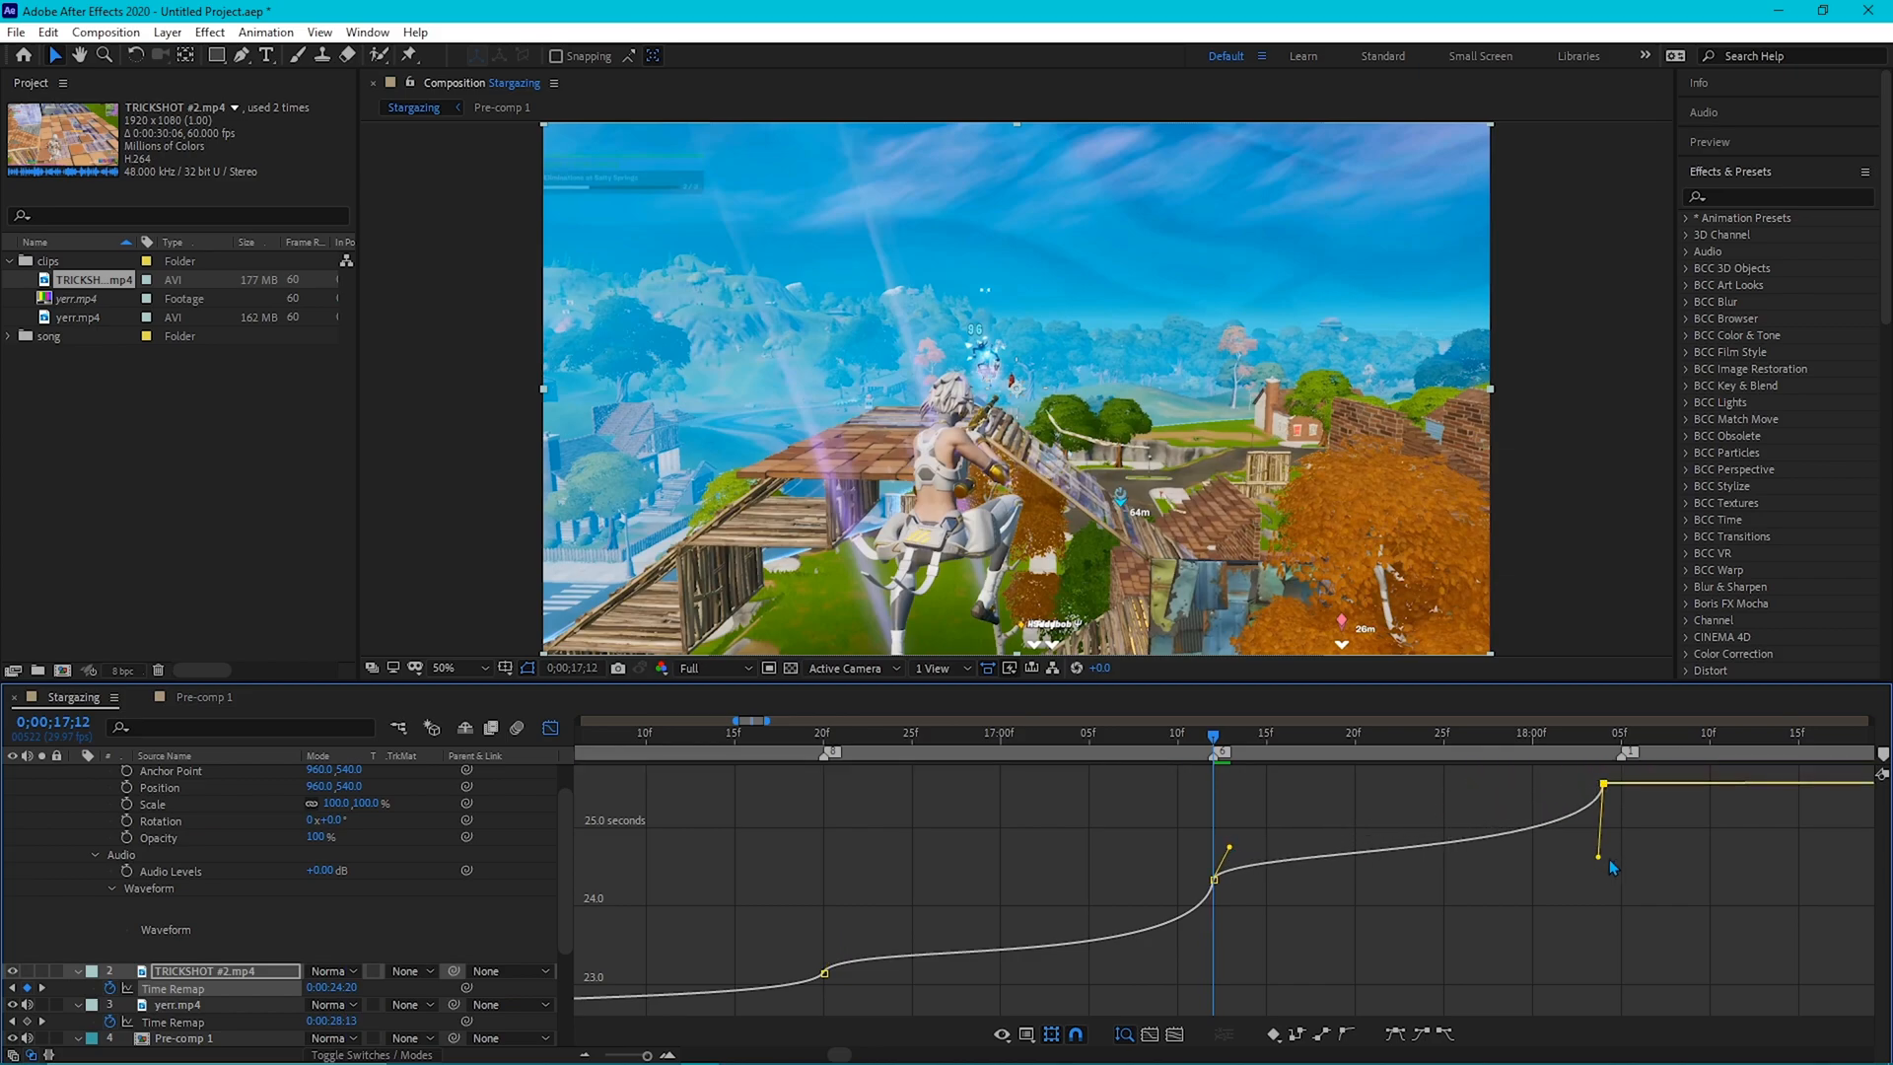
Make the outgoing handle at 0;00;17;12 nearly vertical and scrub through the last segment to 0;00;17;27.
left_click_drag(1156, 745, 1233, 828)
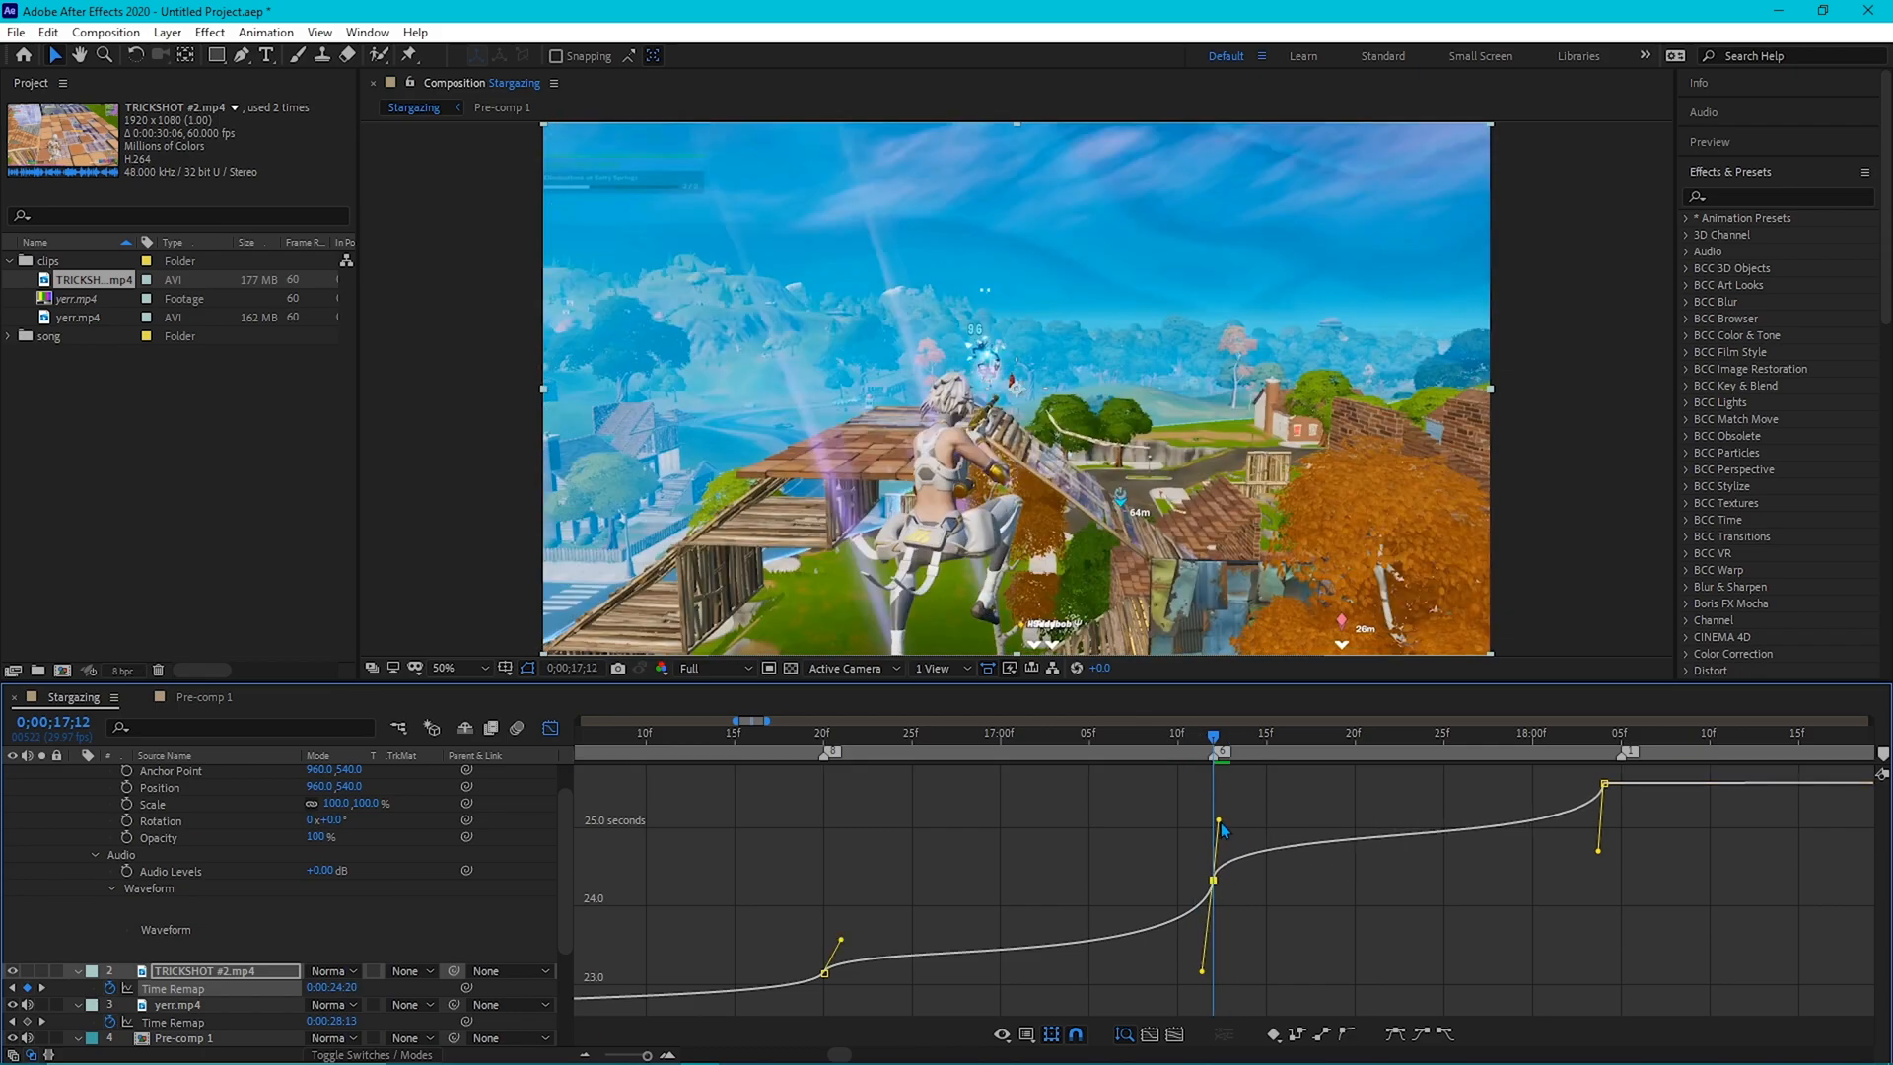
left_click(1225, 836)
left_click_drag(1204, 752, 1497, 767)
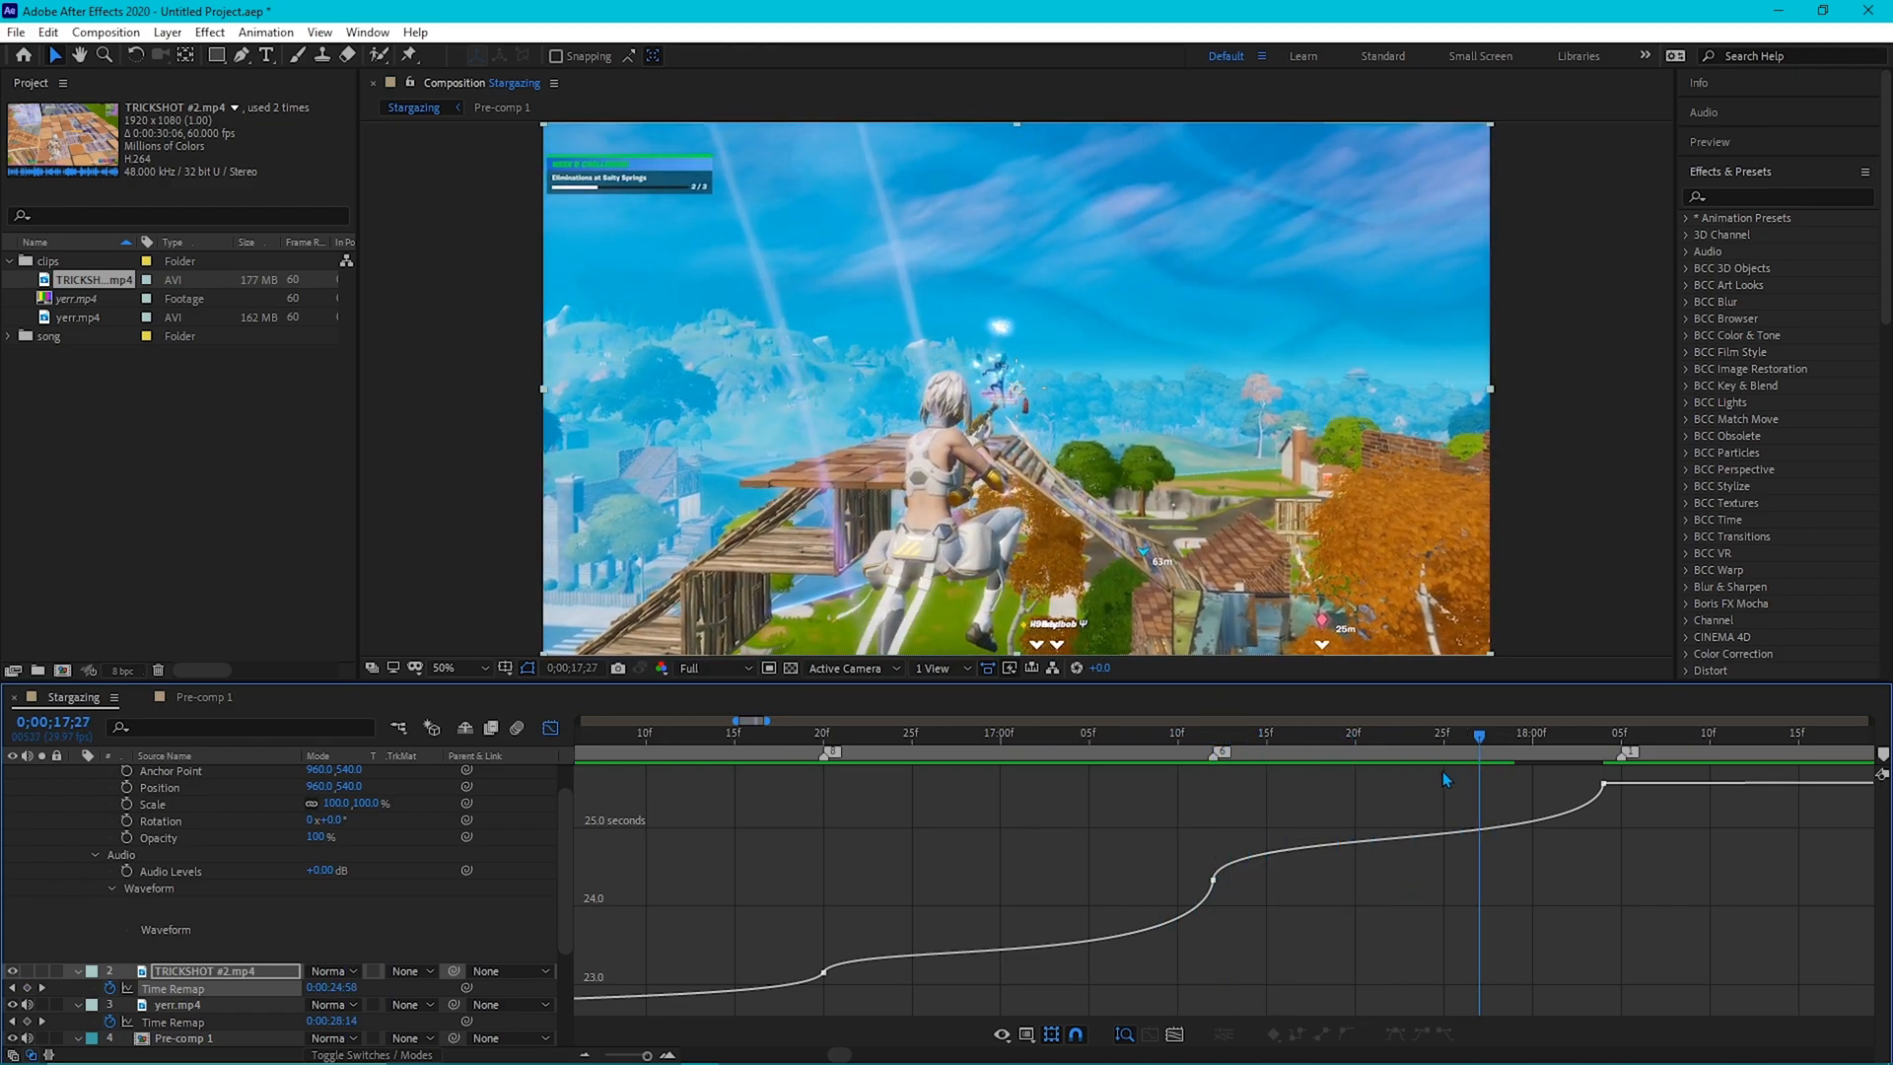
Play back the last segment's speed ramp from 0;00;17;12 and check its slow part around 0;00;17;27.
left_click(1604, 785)
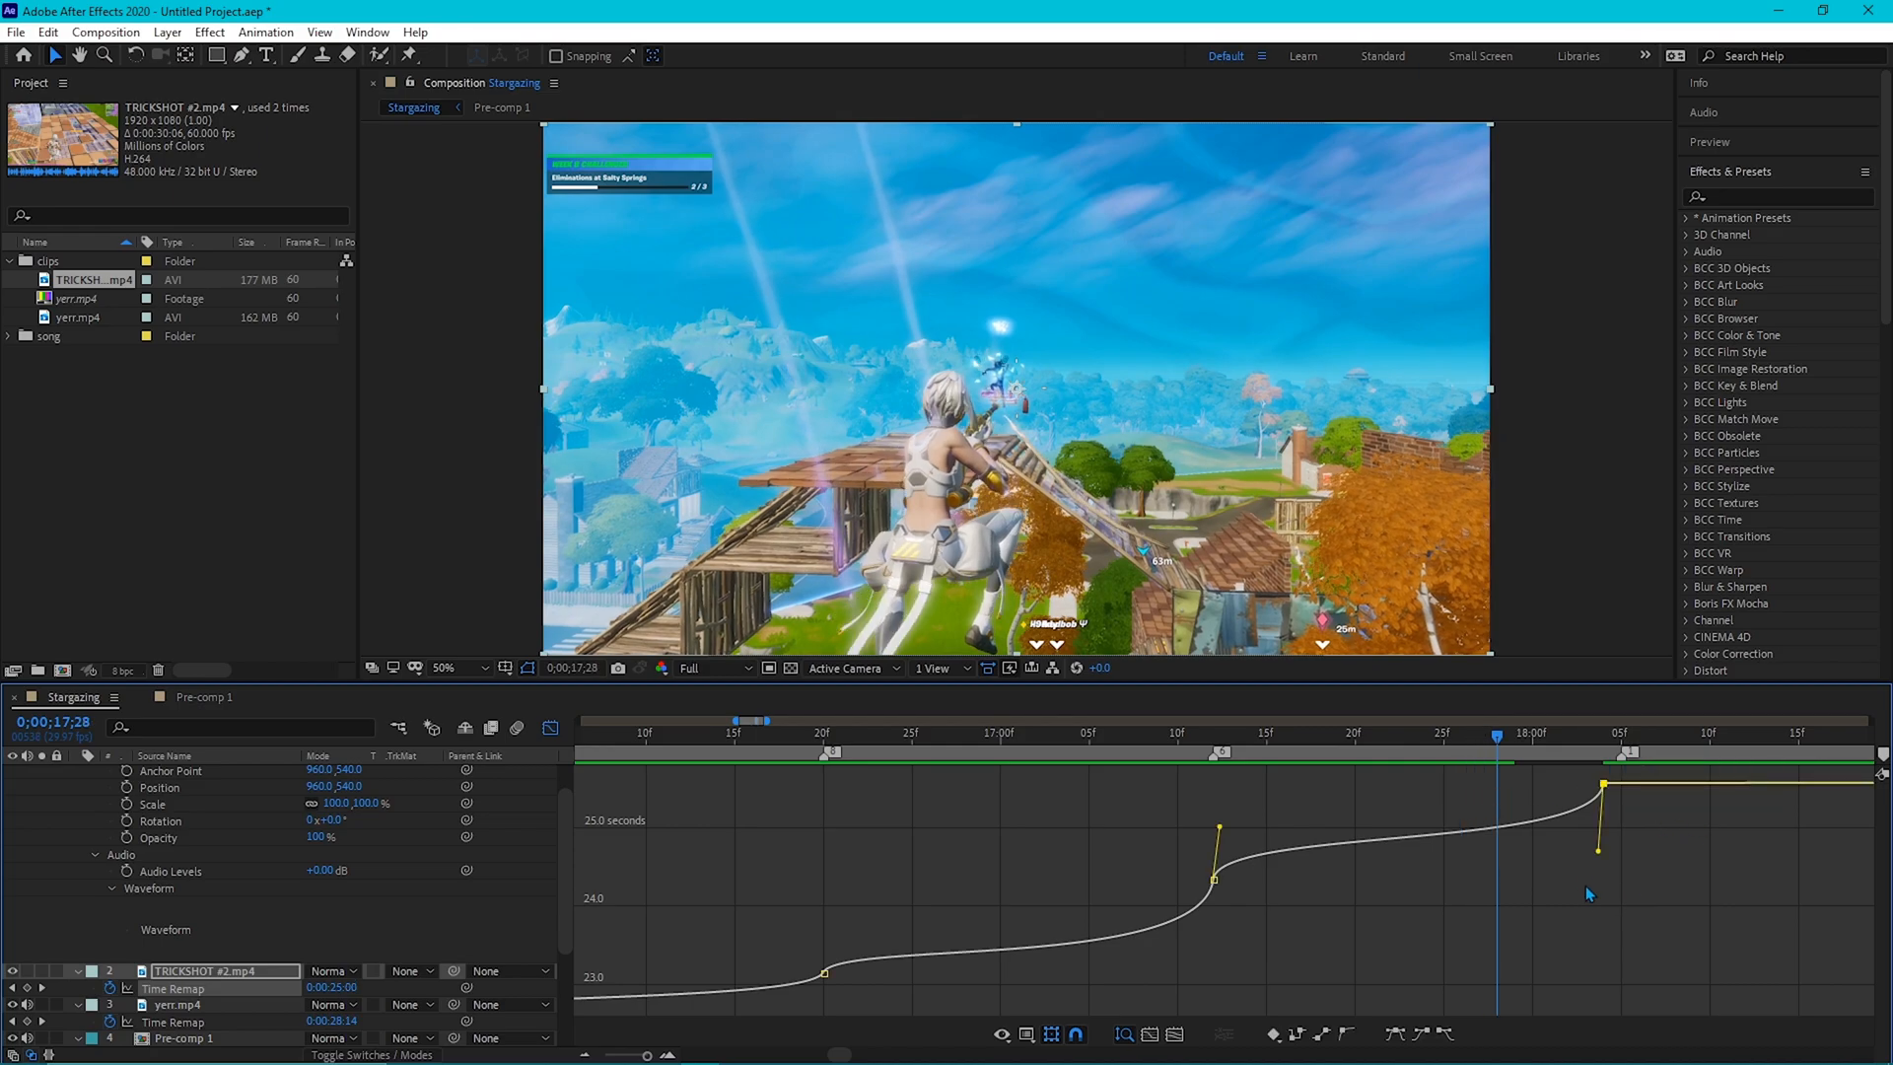
left_click_drag(1504, 732, 630, 989)
left_click(585, 1055)
left_click_drag(806, 738, 820, 740)
key("space")
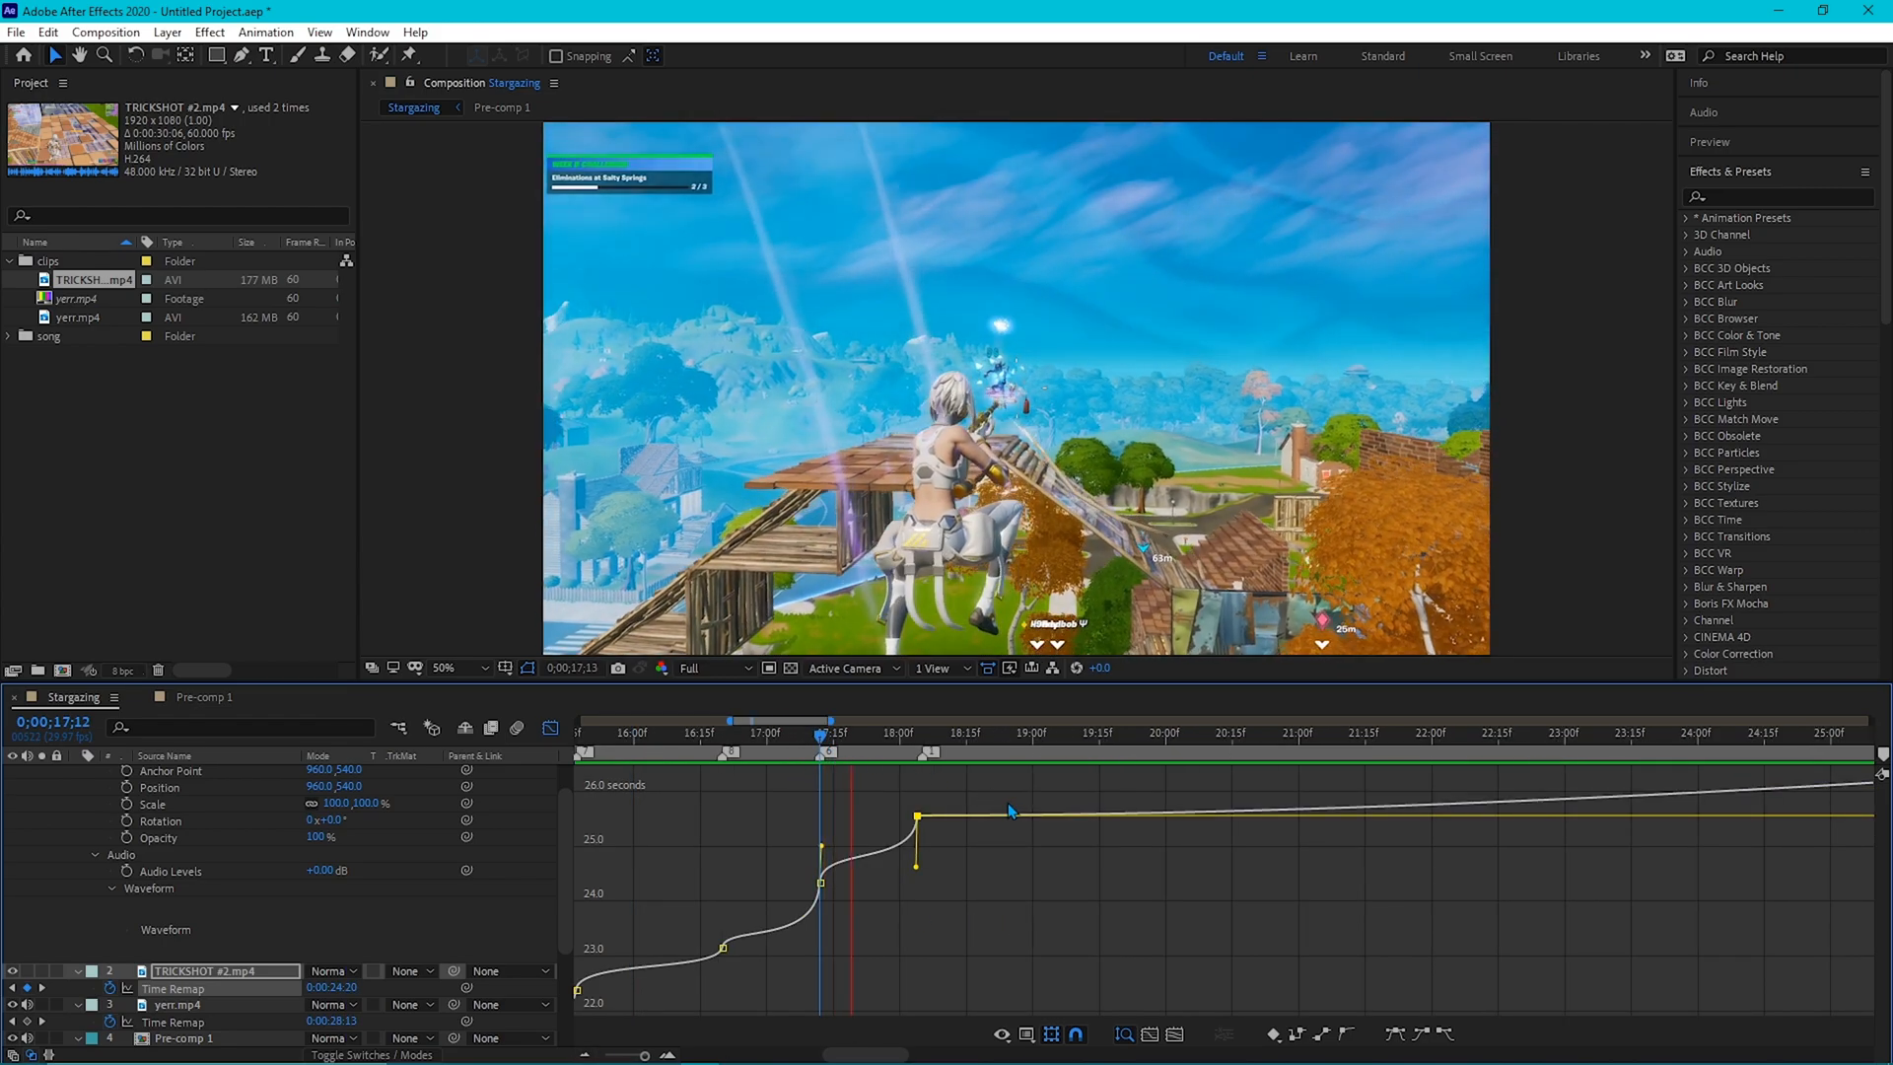
left_click(883, 739)
left_click_drag(883, 740, 887, 739)
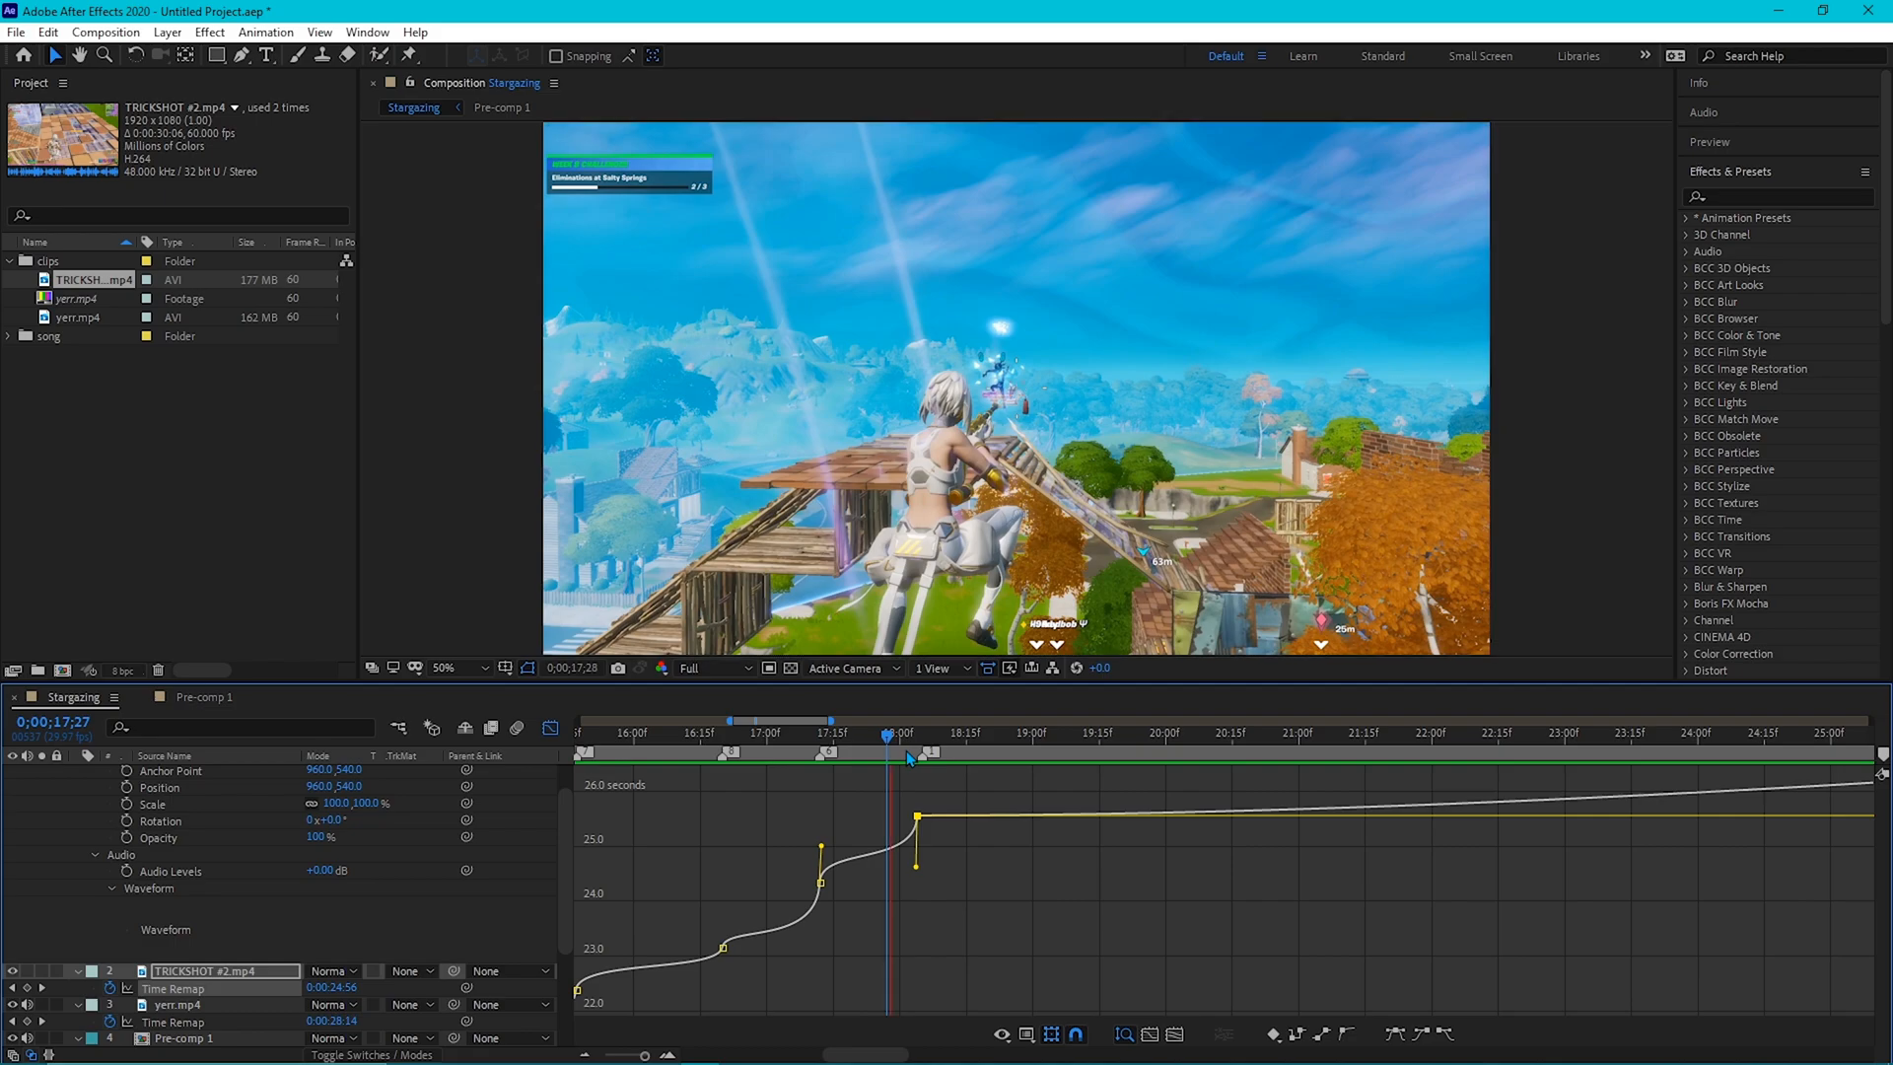
key("space")
Play back all the speed ramps of the TRICKSHOT #2.mp4 clip from its first keyframe at 0;00;14;14.
left_click(778, 736)
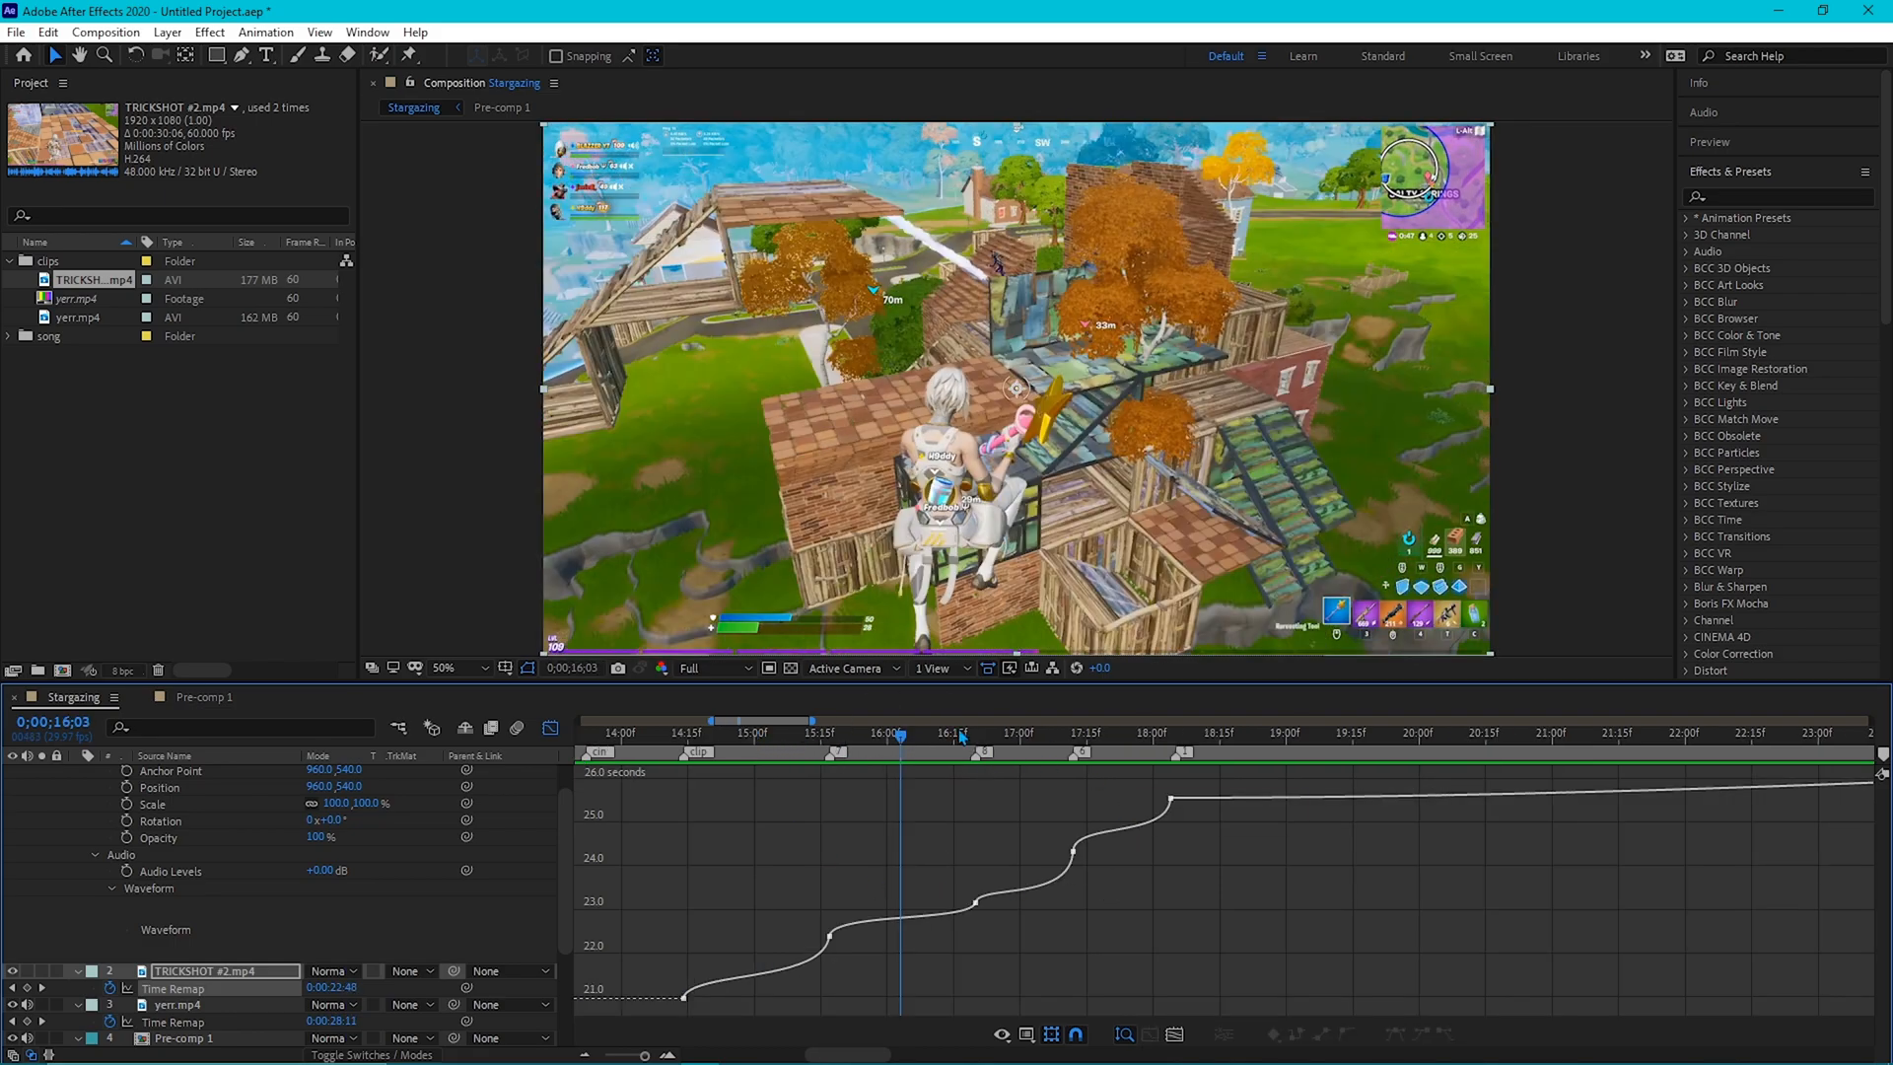
left_click_drag(917, 737, 685, 923)
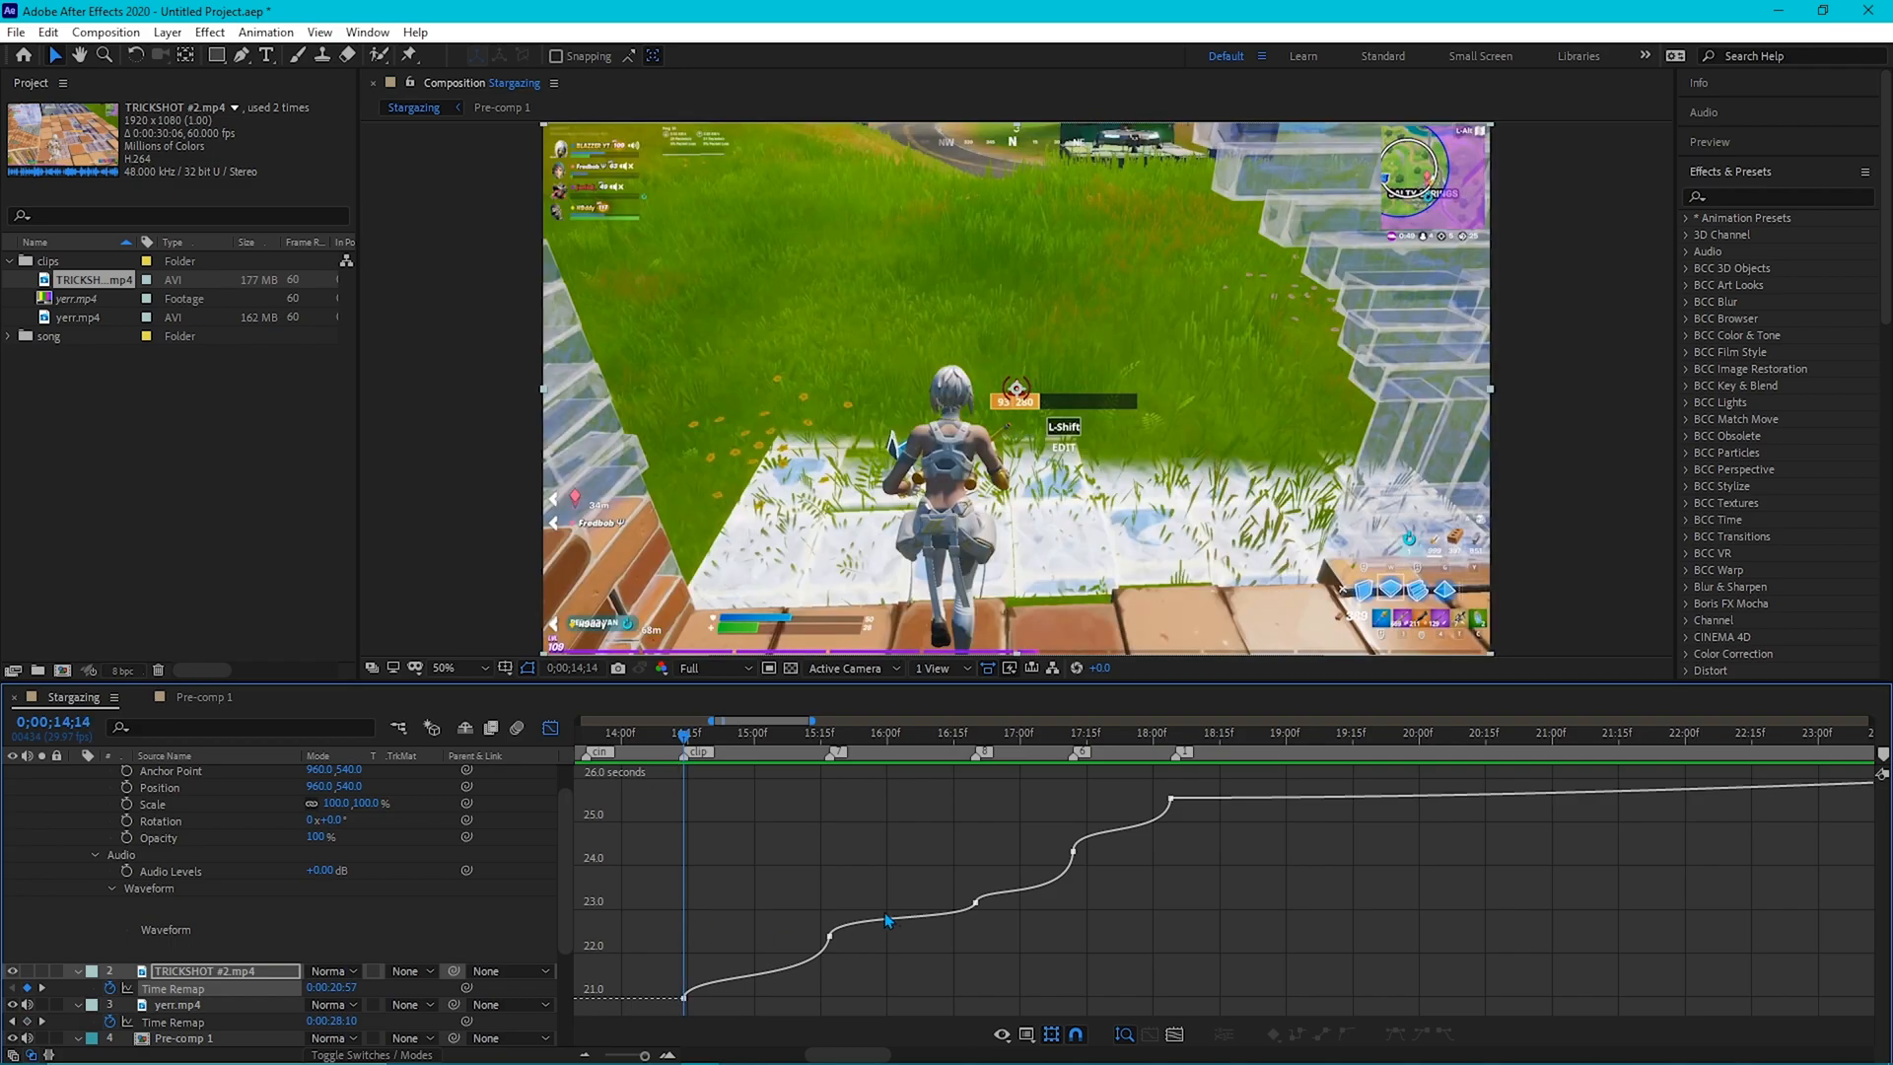
key("space")
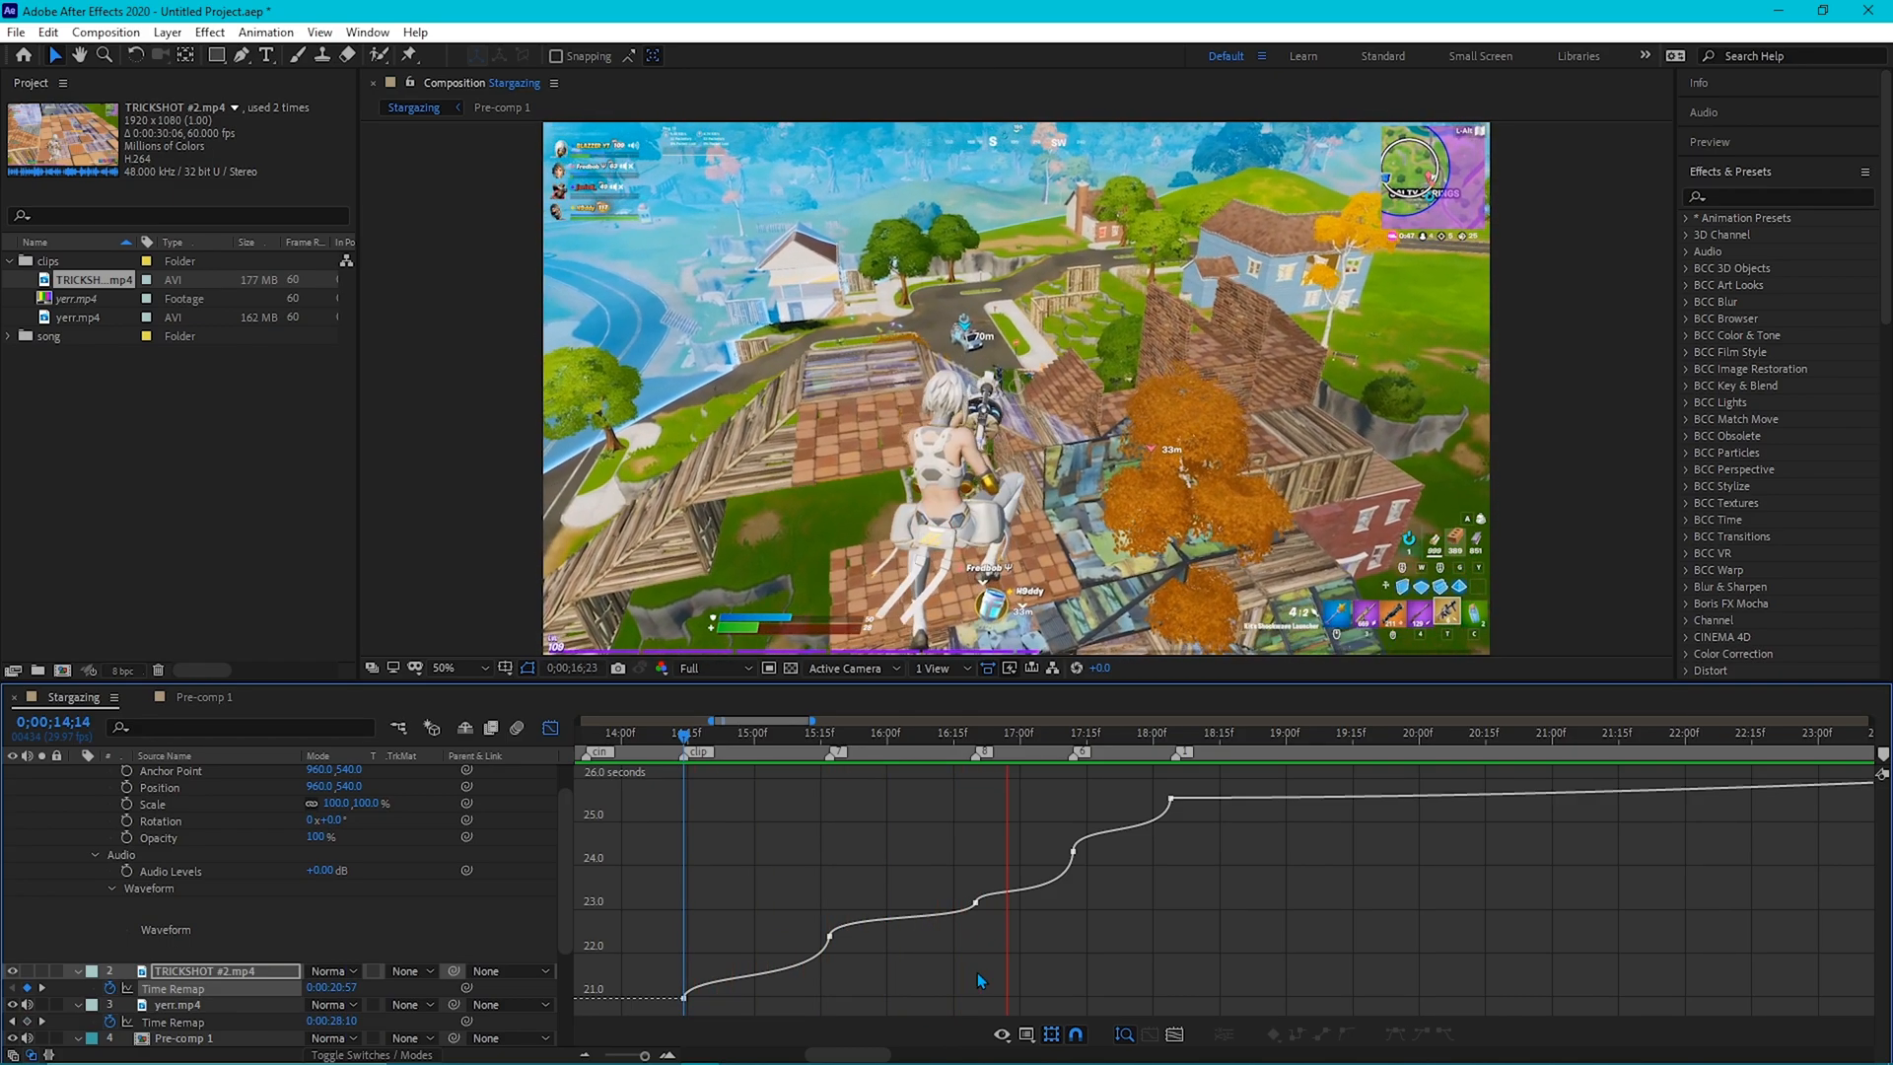
left_click_drag(801, 739, 695, 1021)
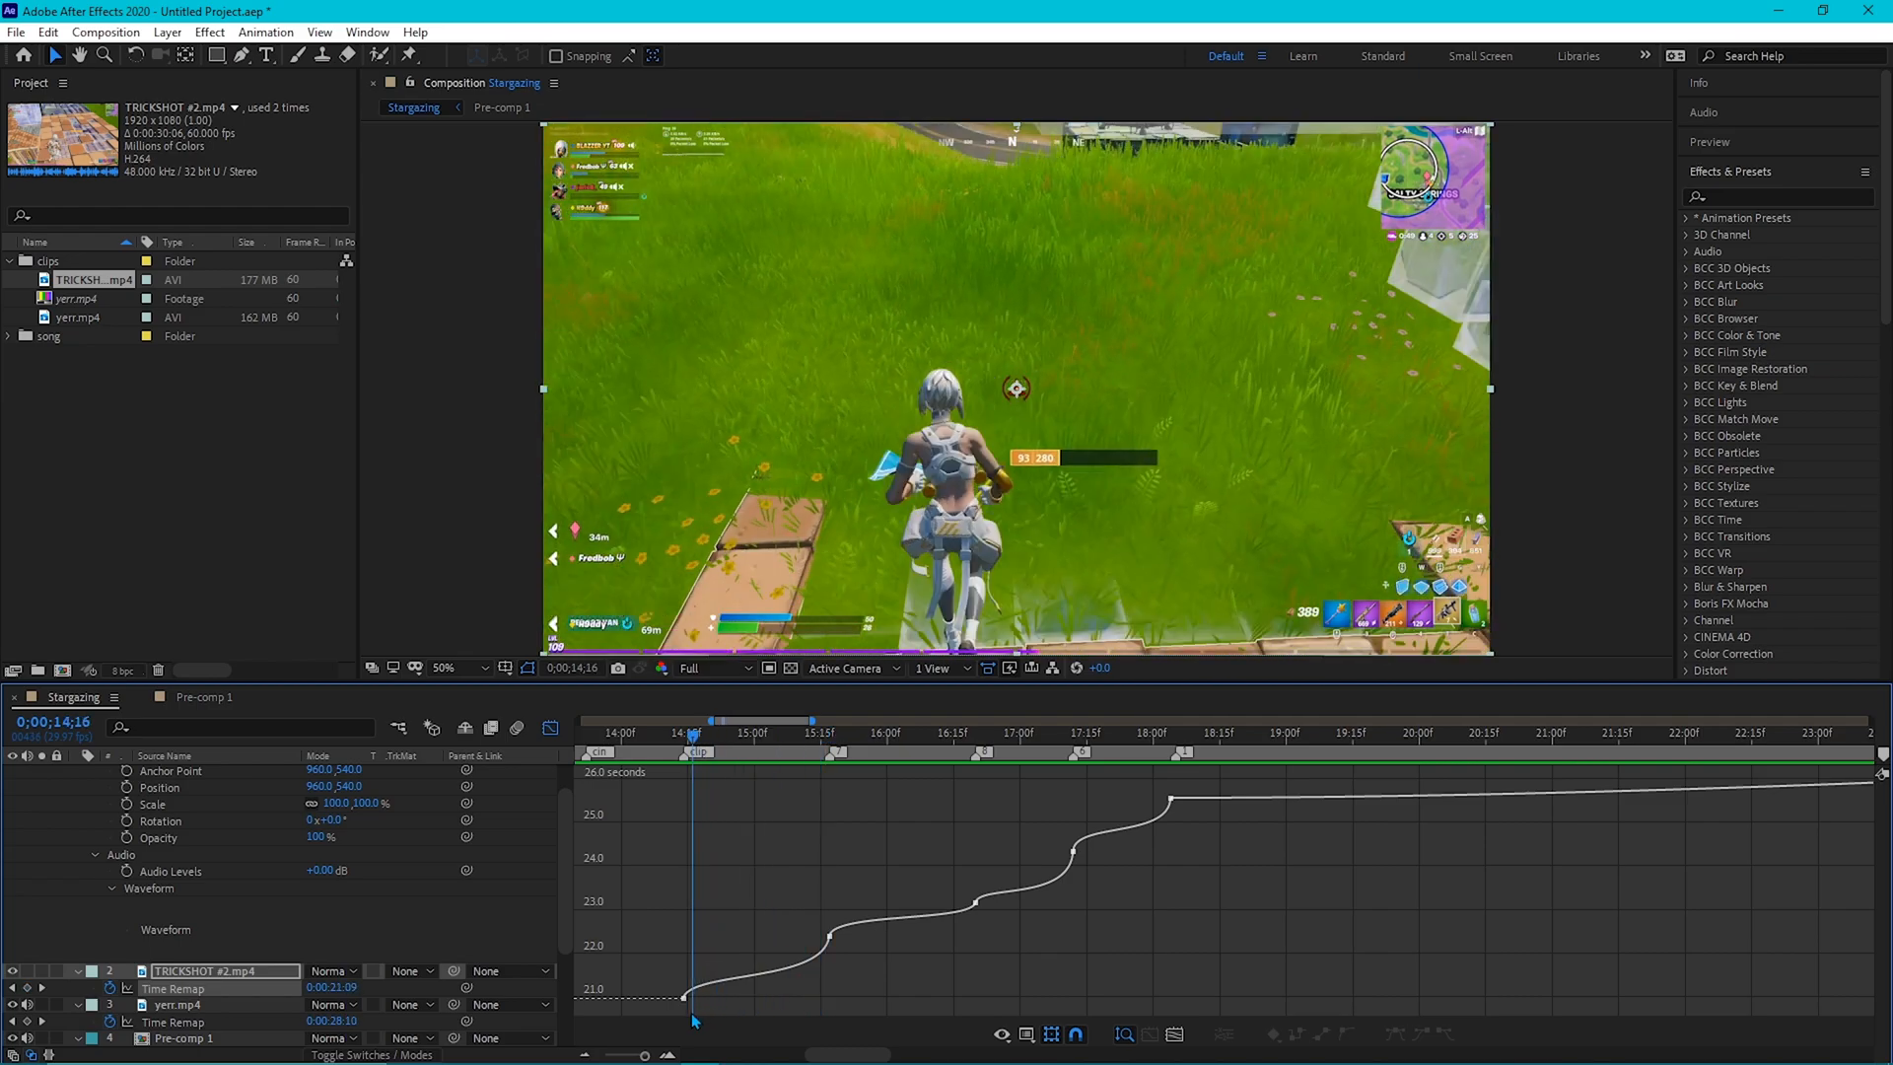
left_click_drag(693, 741, 687, 761)
key("space")
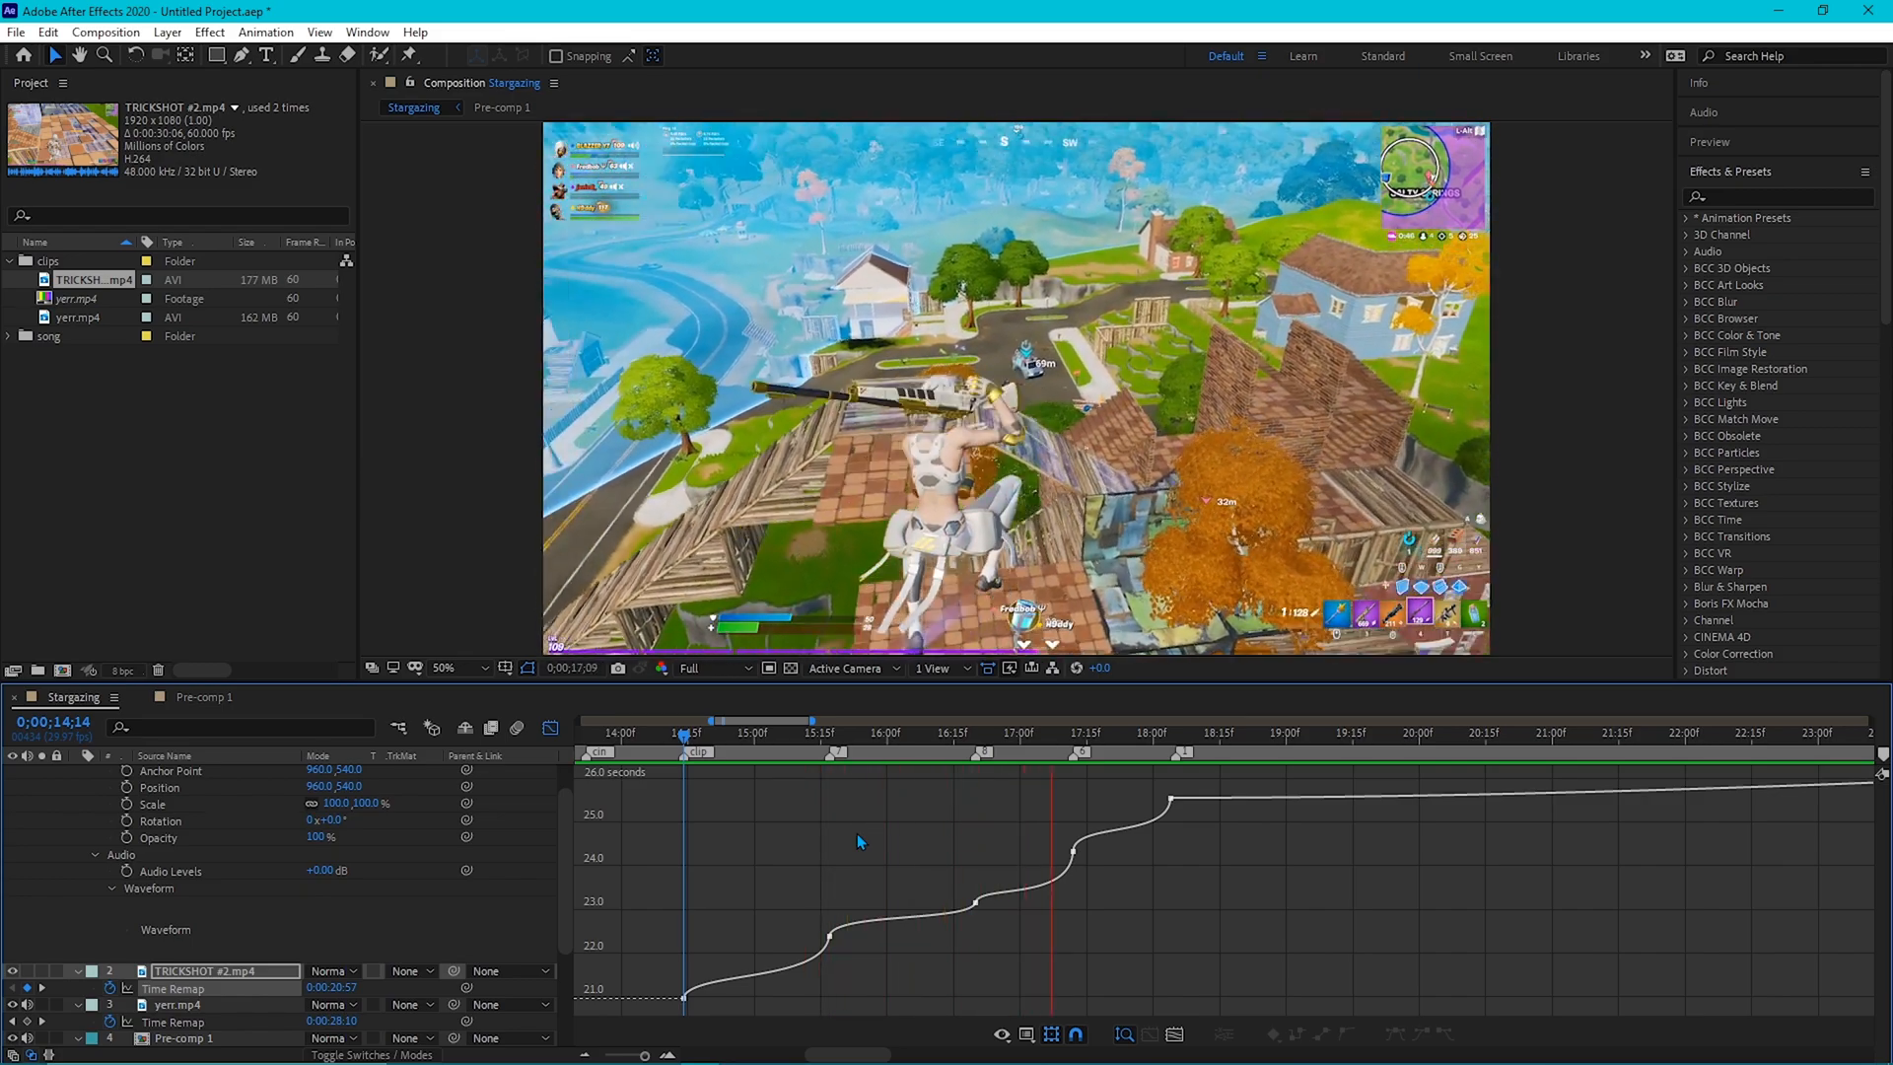
key("space")
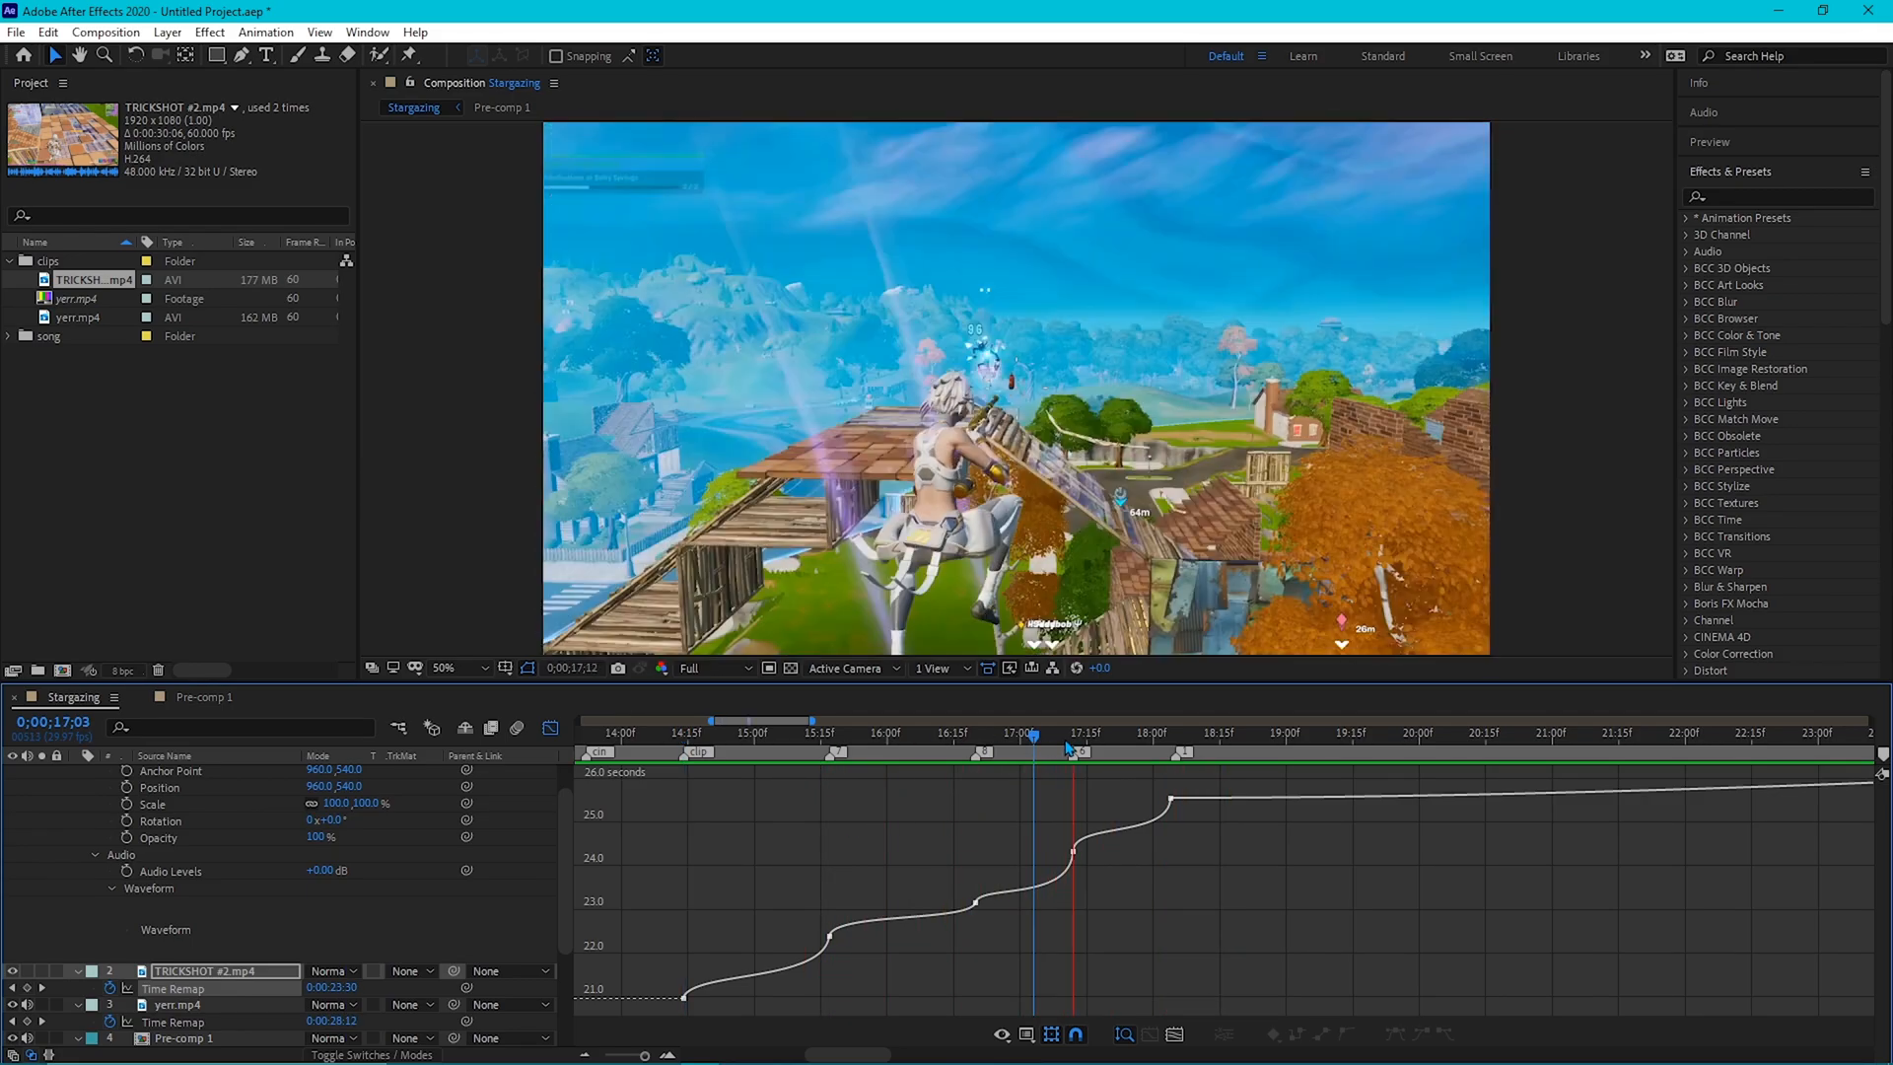
Play the montage from the first yerr.mp4 beat at 0;00;13;22 through the TRICKSHOT #2.mp4 ramps.
left_click_drag(1152, 740, 967, 864)
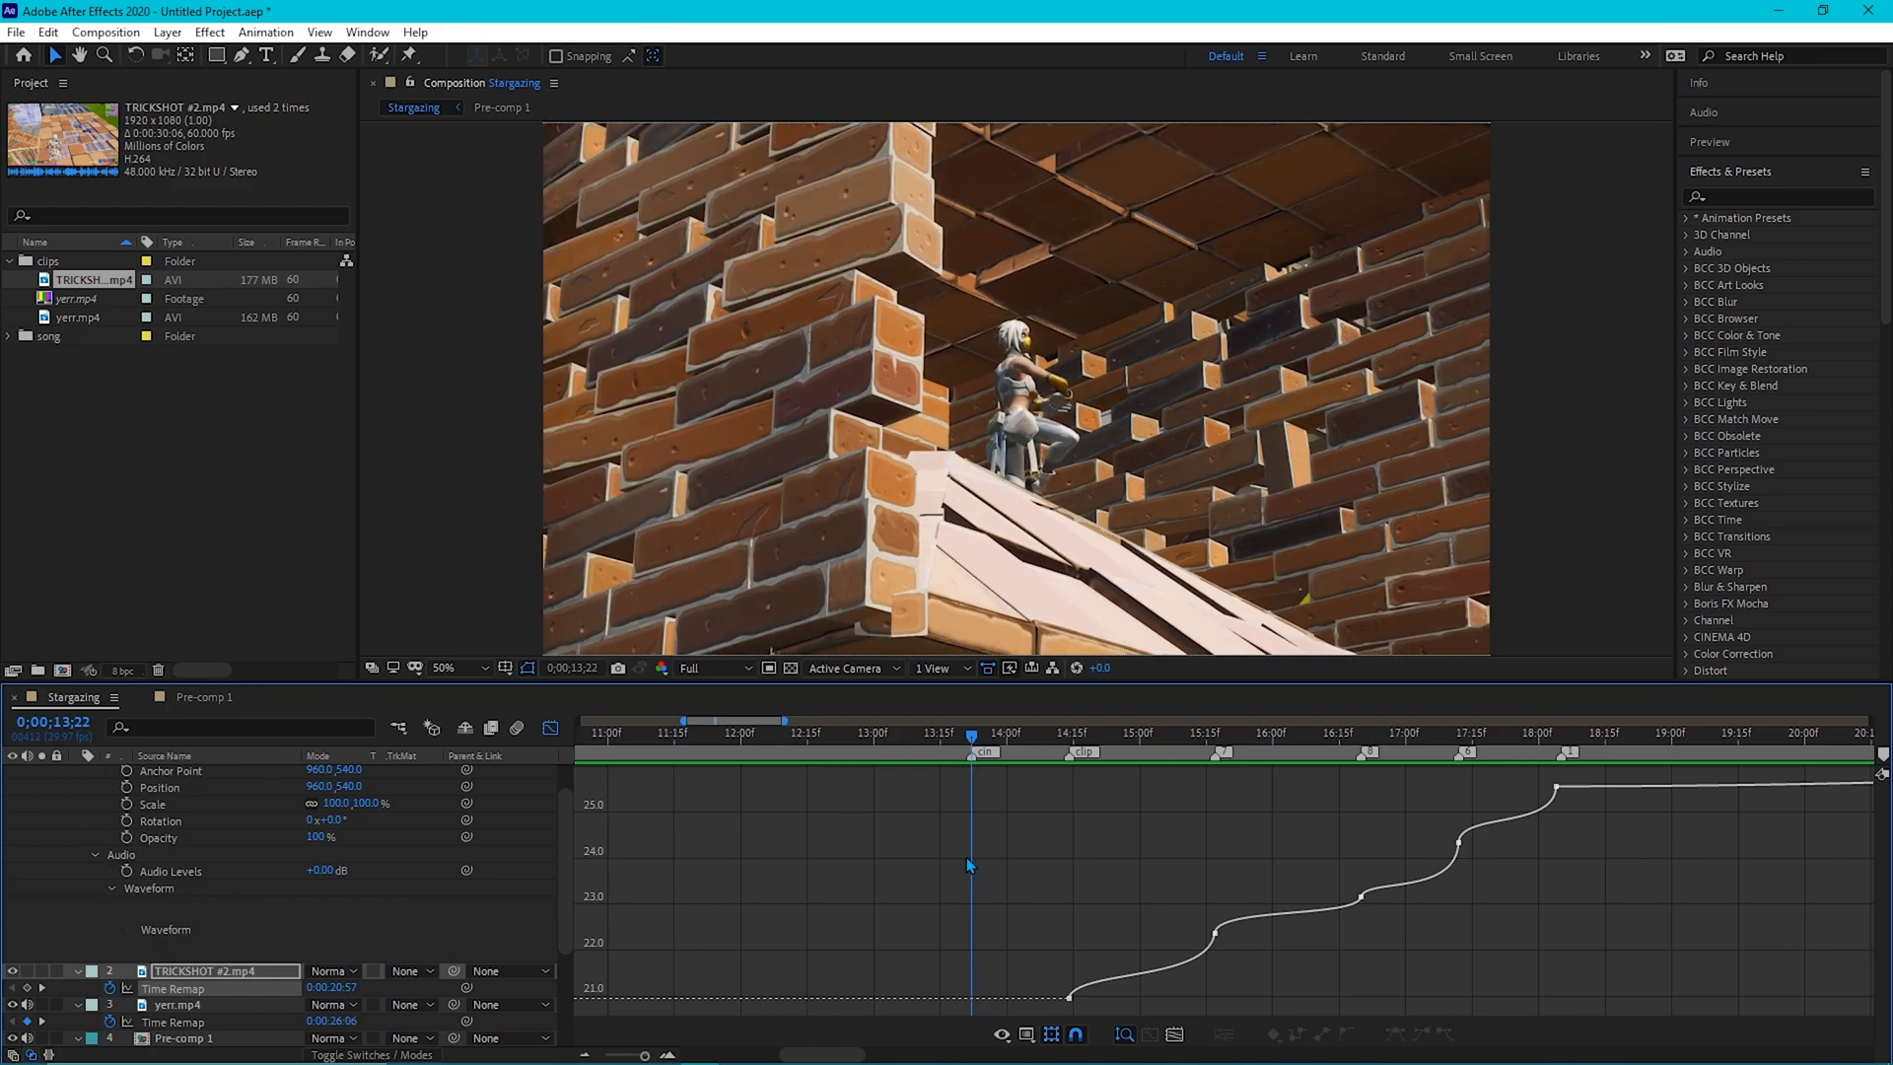
key("space")
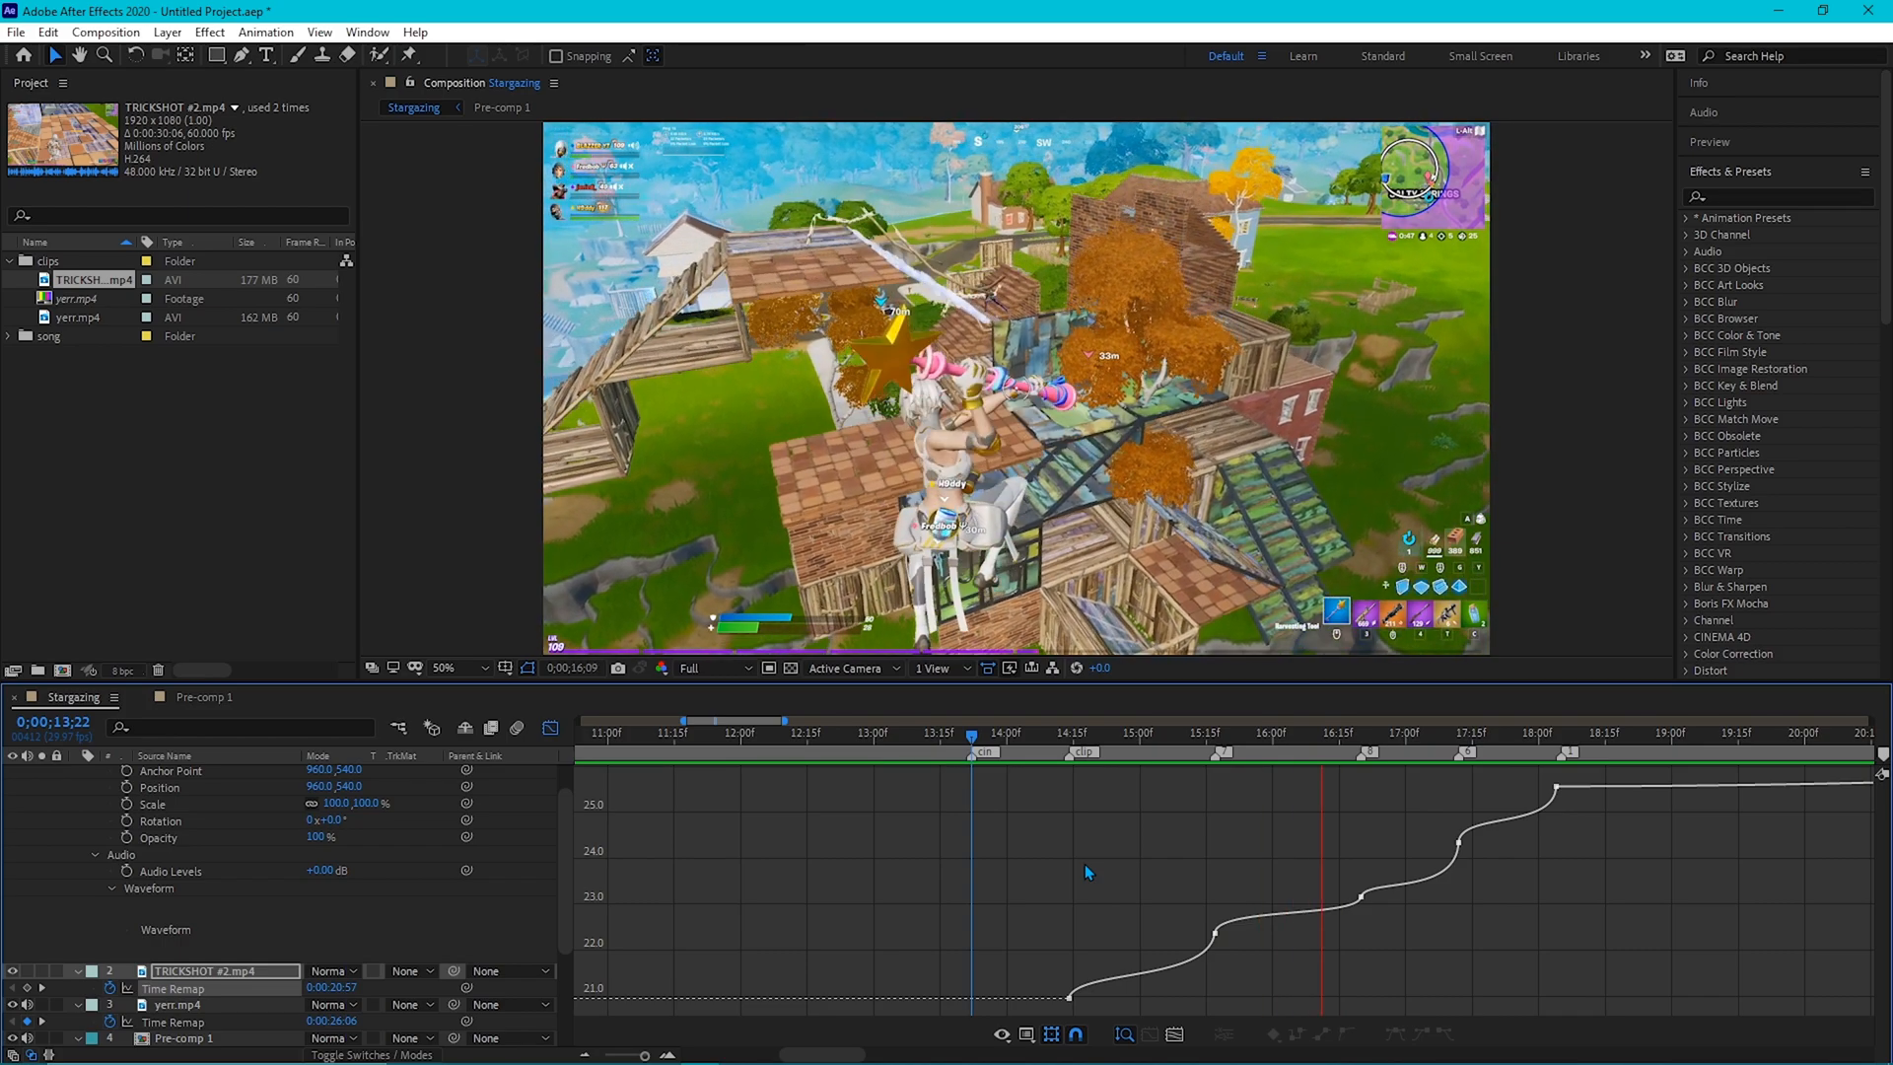
left_click_drag(972, 741, 953, 827)
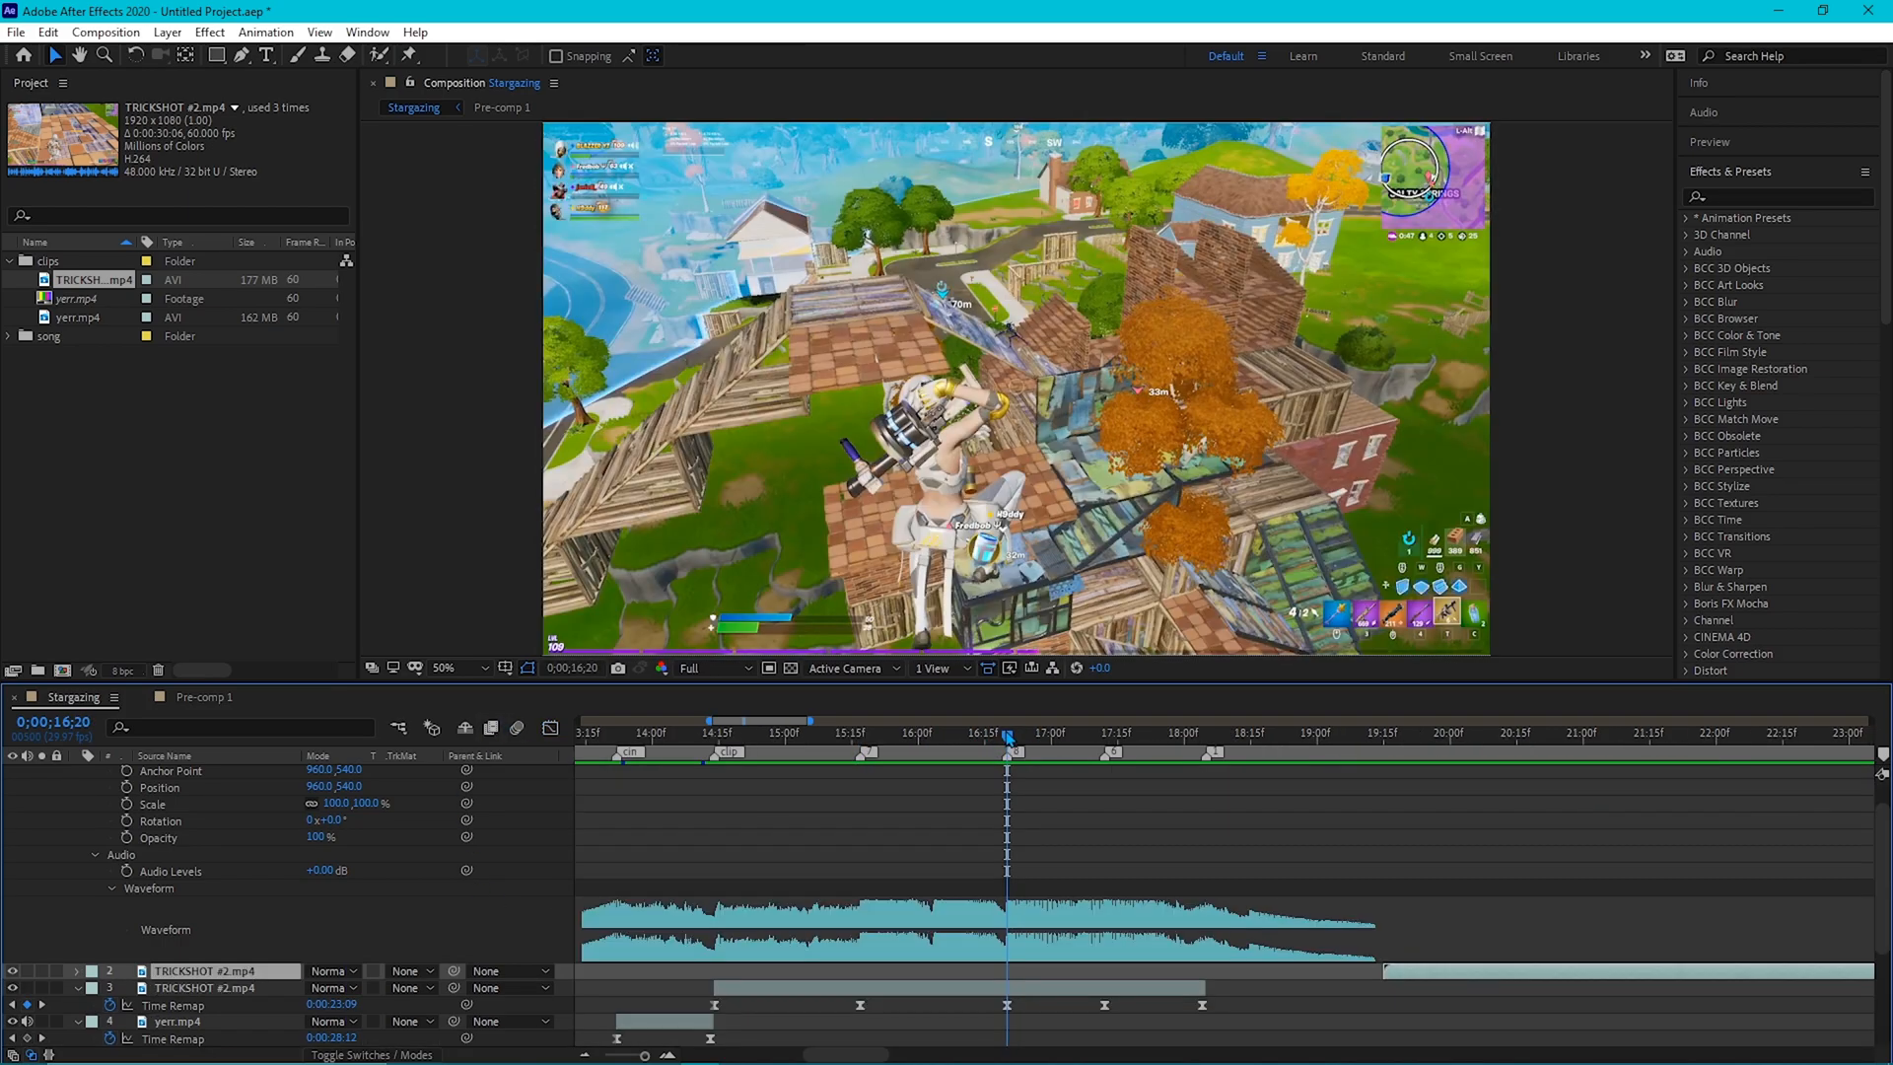
Scrub the ramped clip around 0;00;16;15 and replay both synced clips from 0;00;13;22.
left_click_drag(1006, 740, 988, 771)
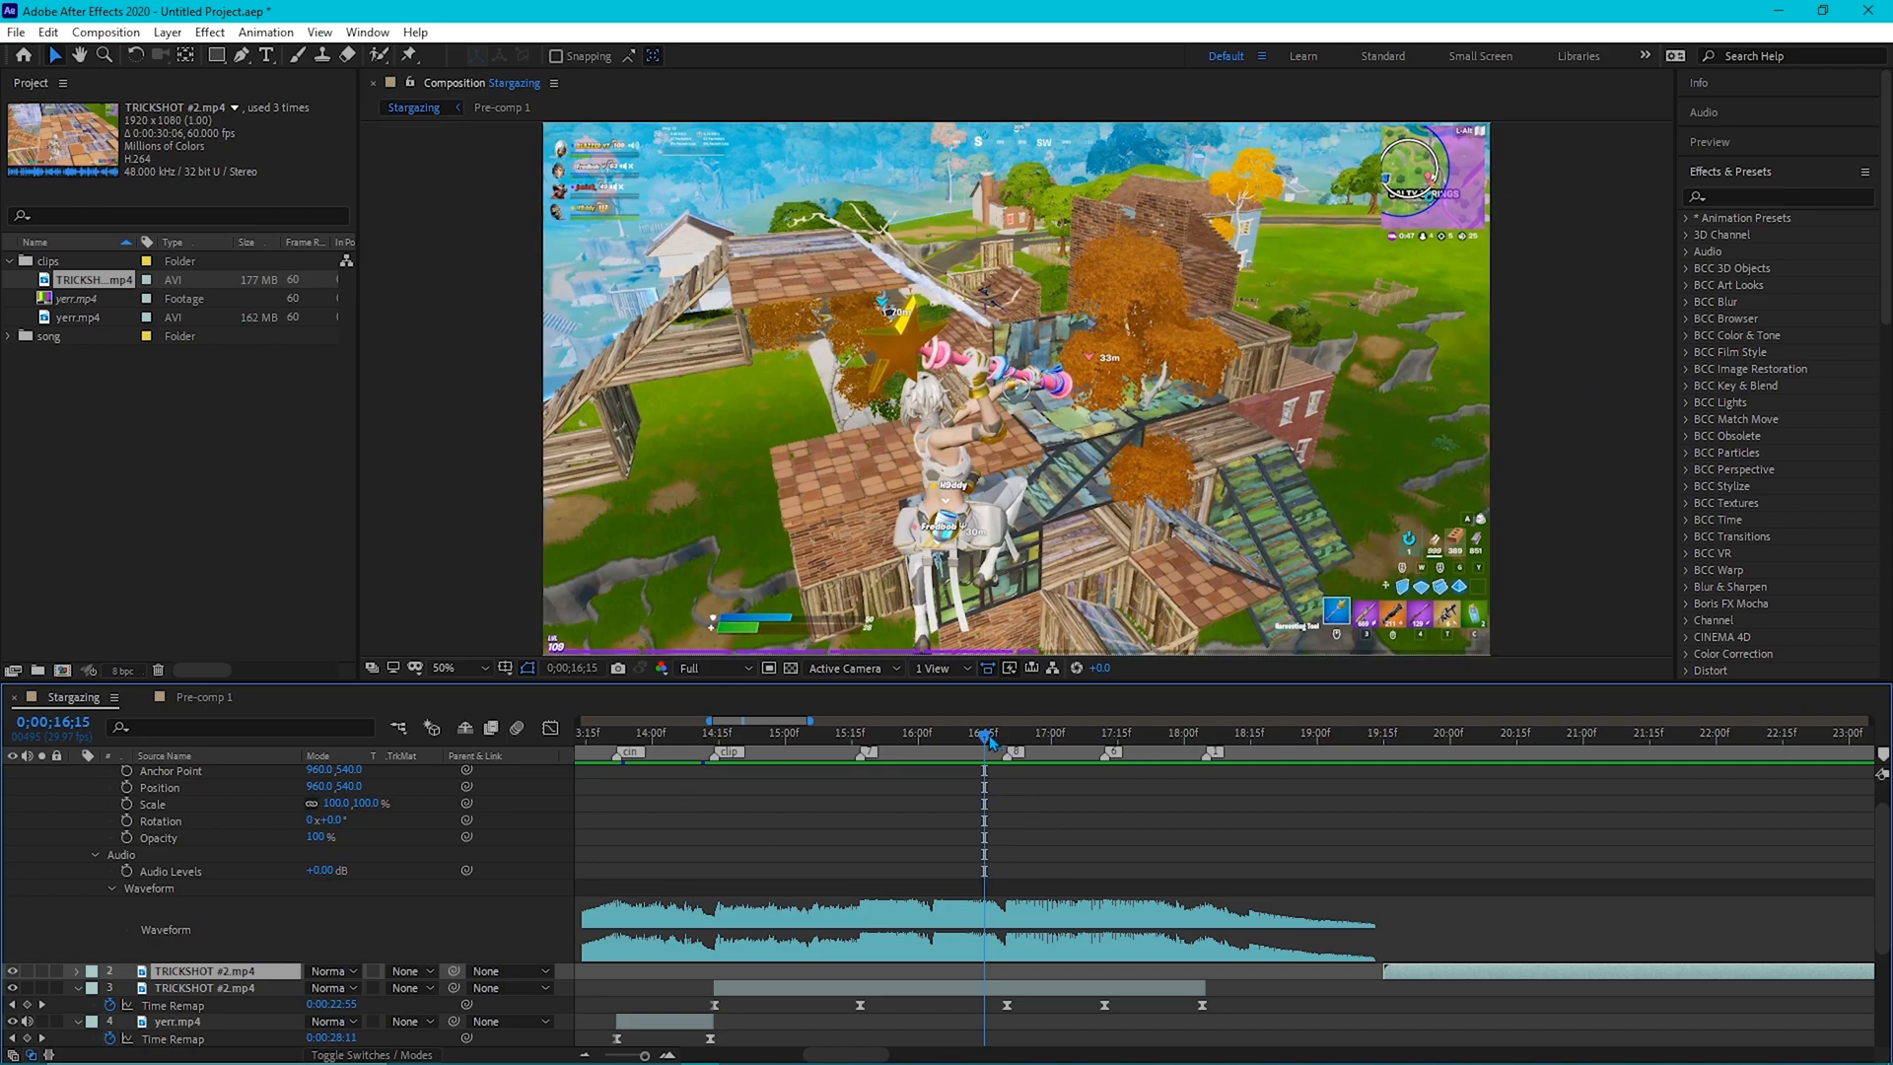
left_click_drag(986, 737, 617, 890)
key("space")
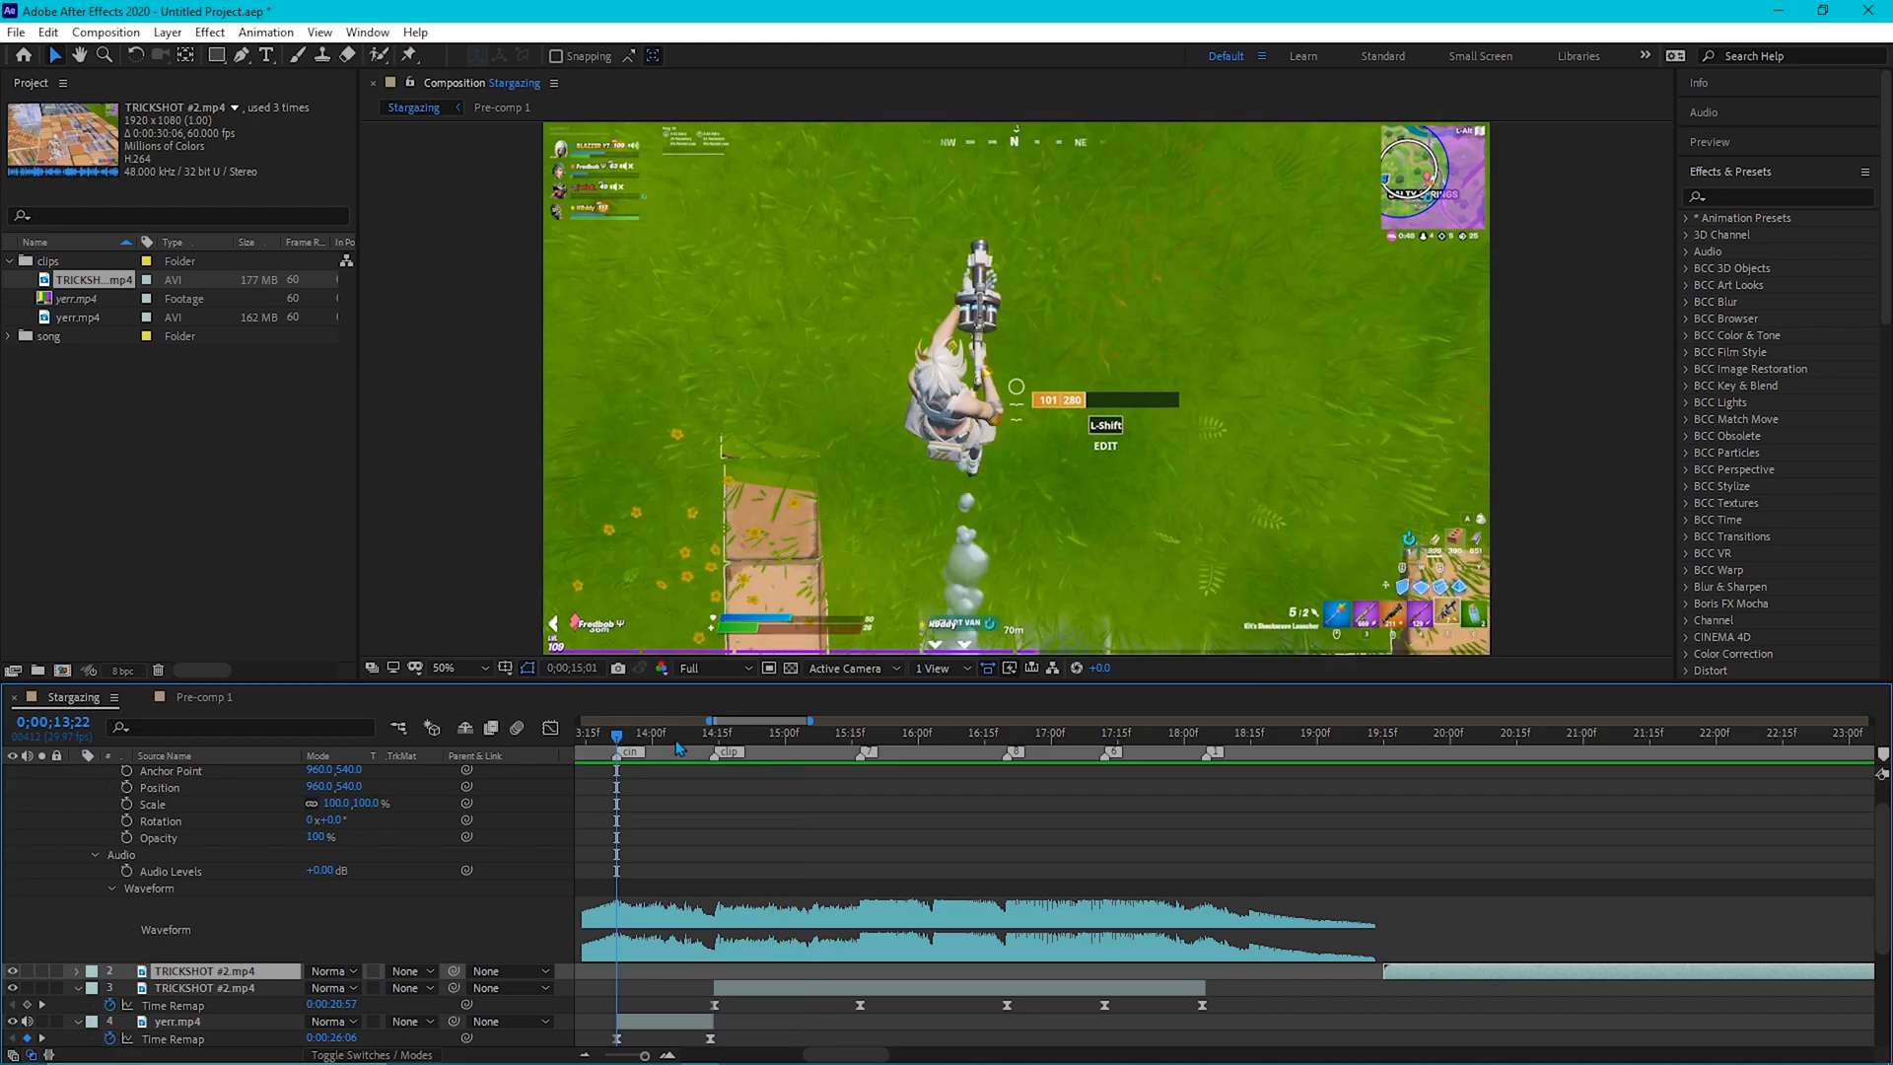
Check the time-remap keyframes against the beat markers and audio waveform at 0;00;14;14 and 0;00;15;17.
left_click(687, 765)
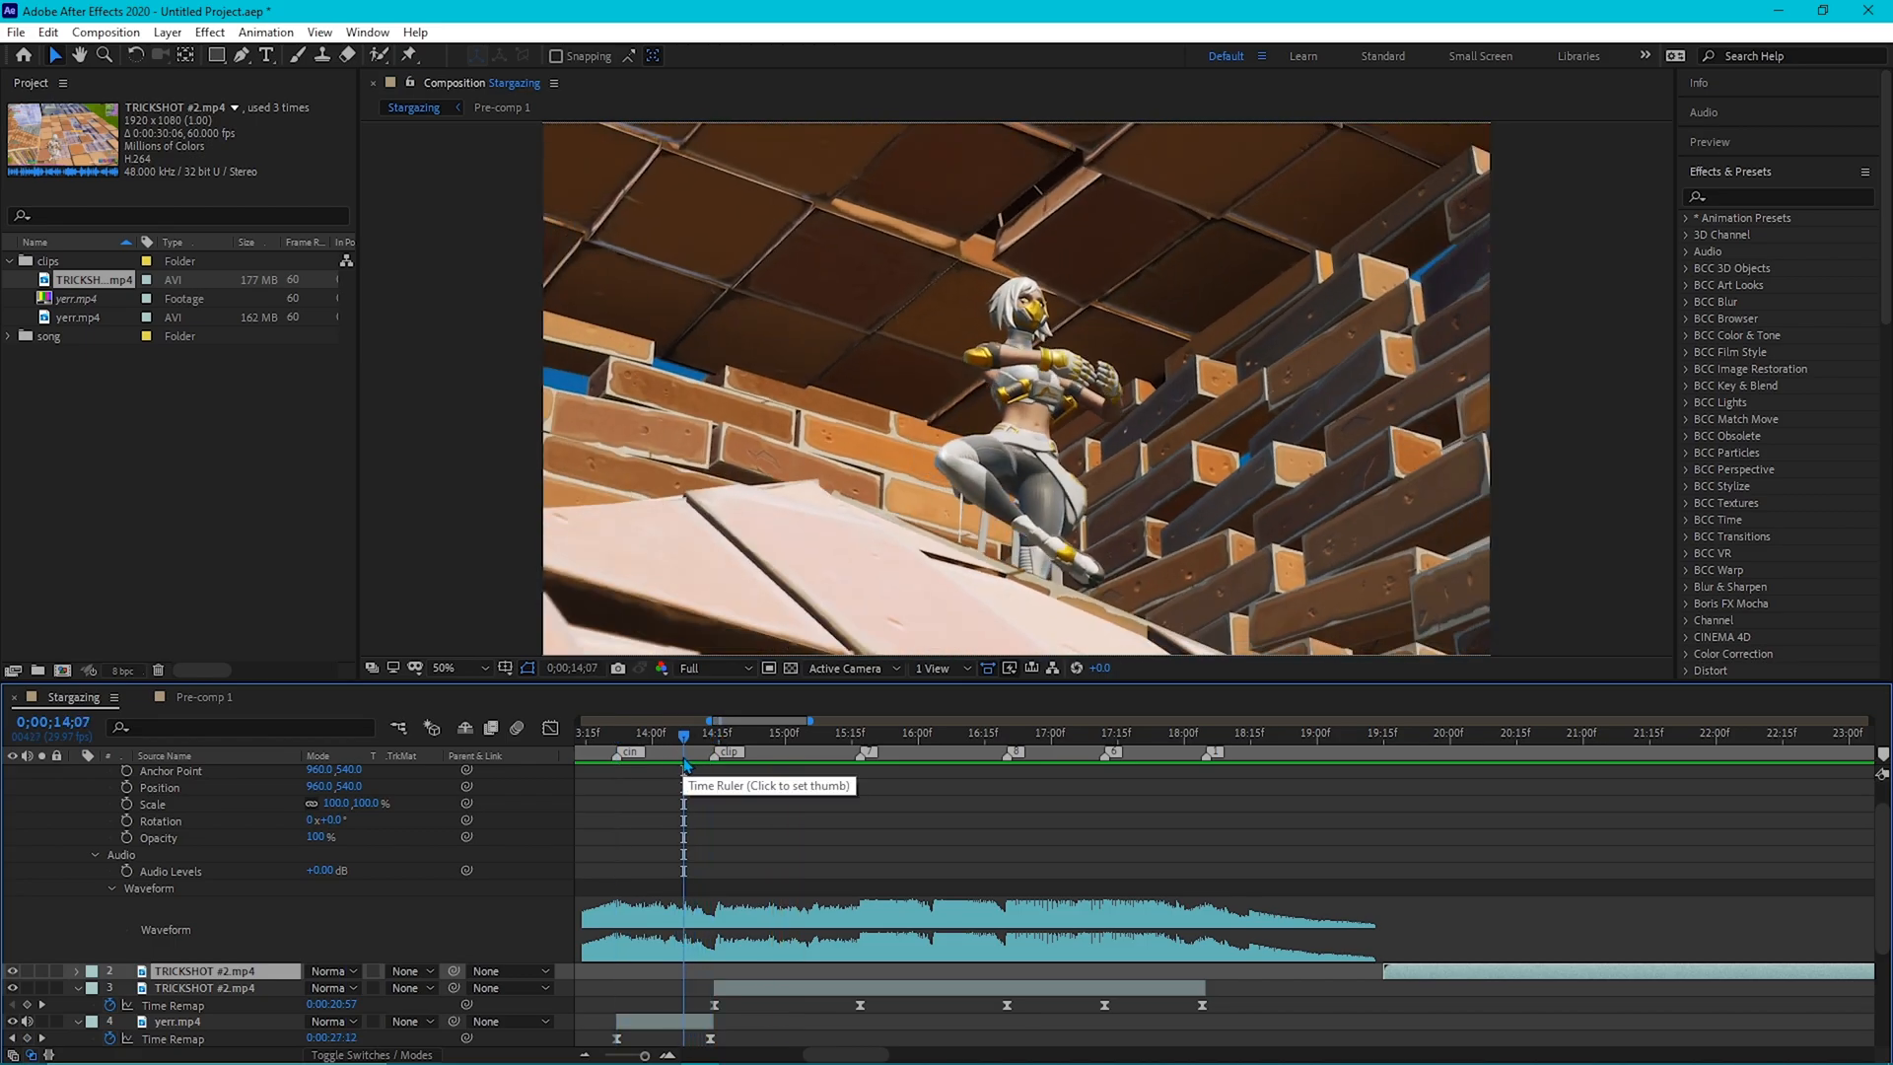
left_click_drag(694, 739, 718, 741)
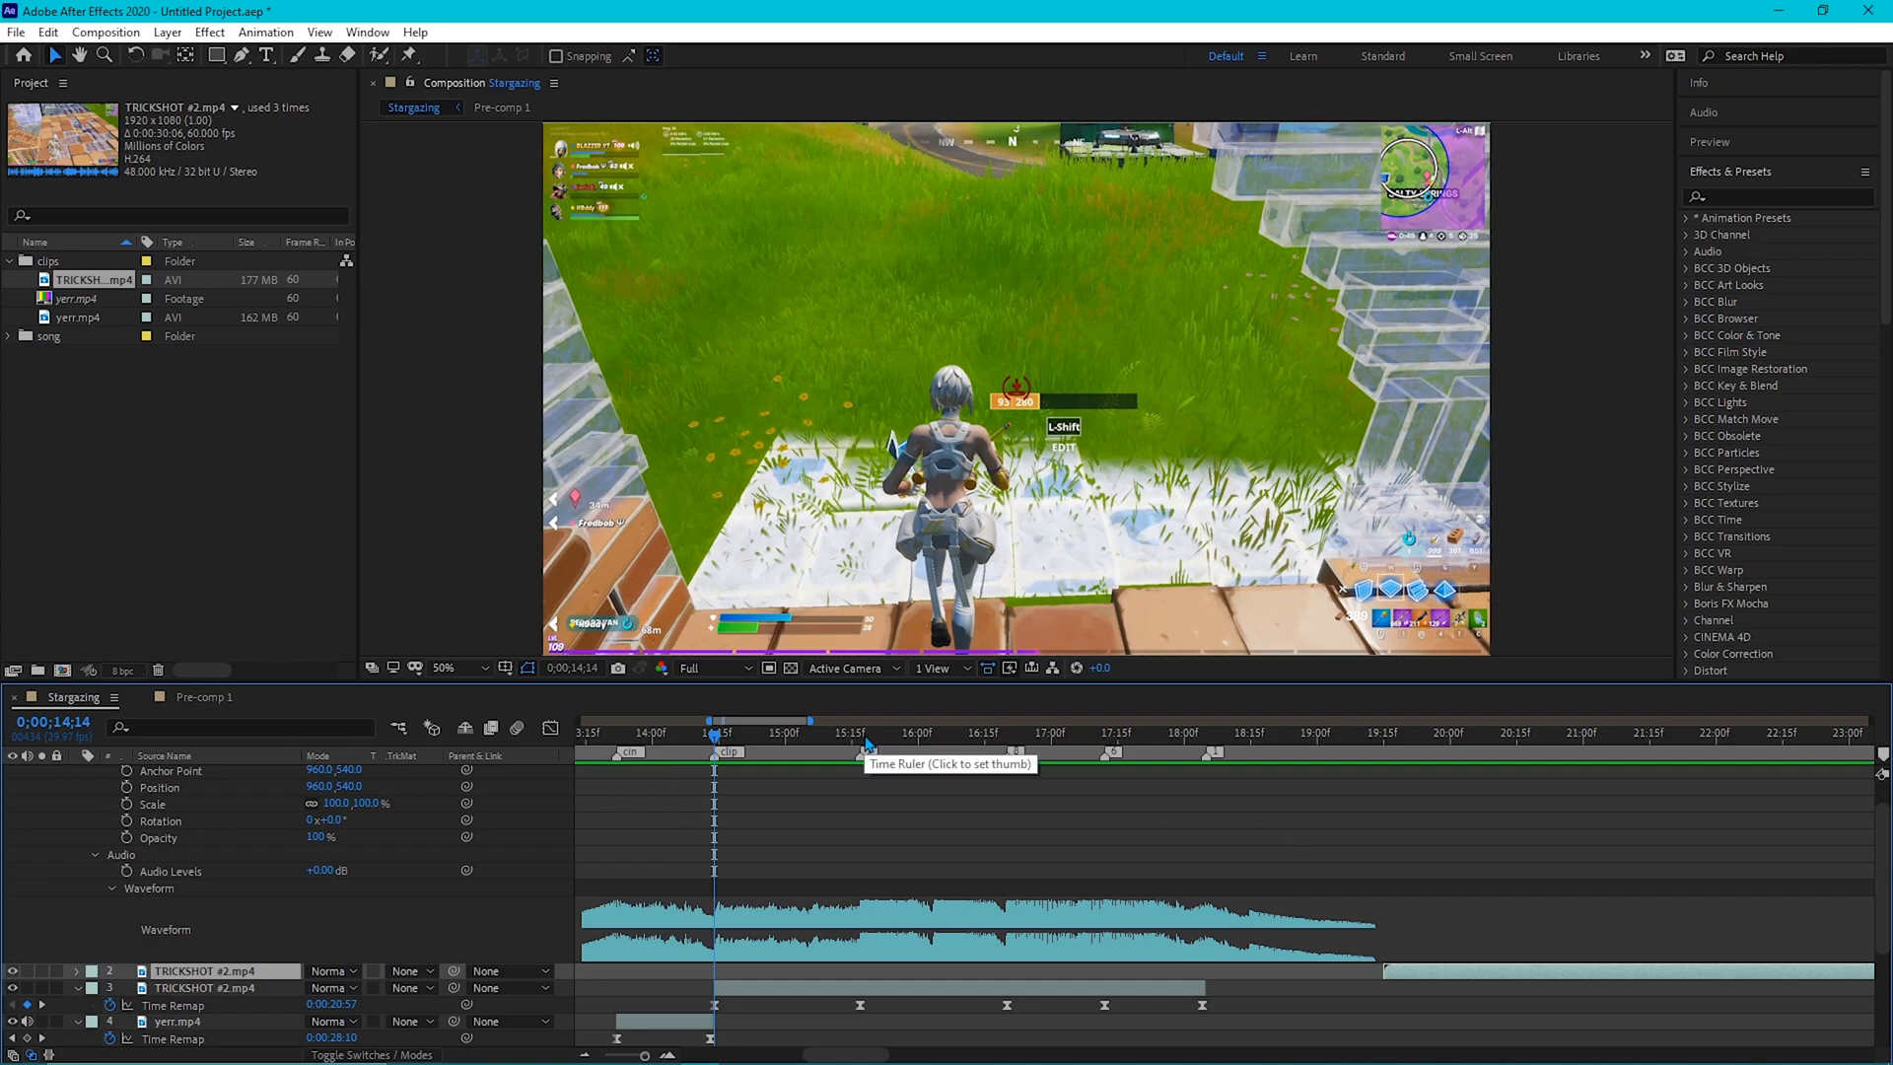
left_click(858, 742)
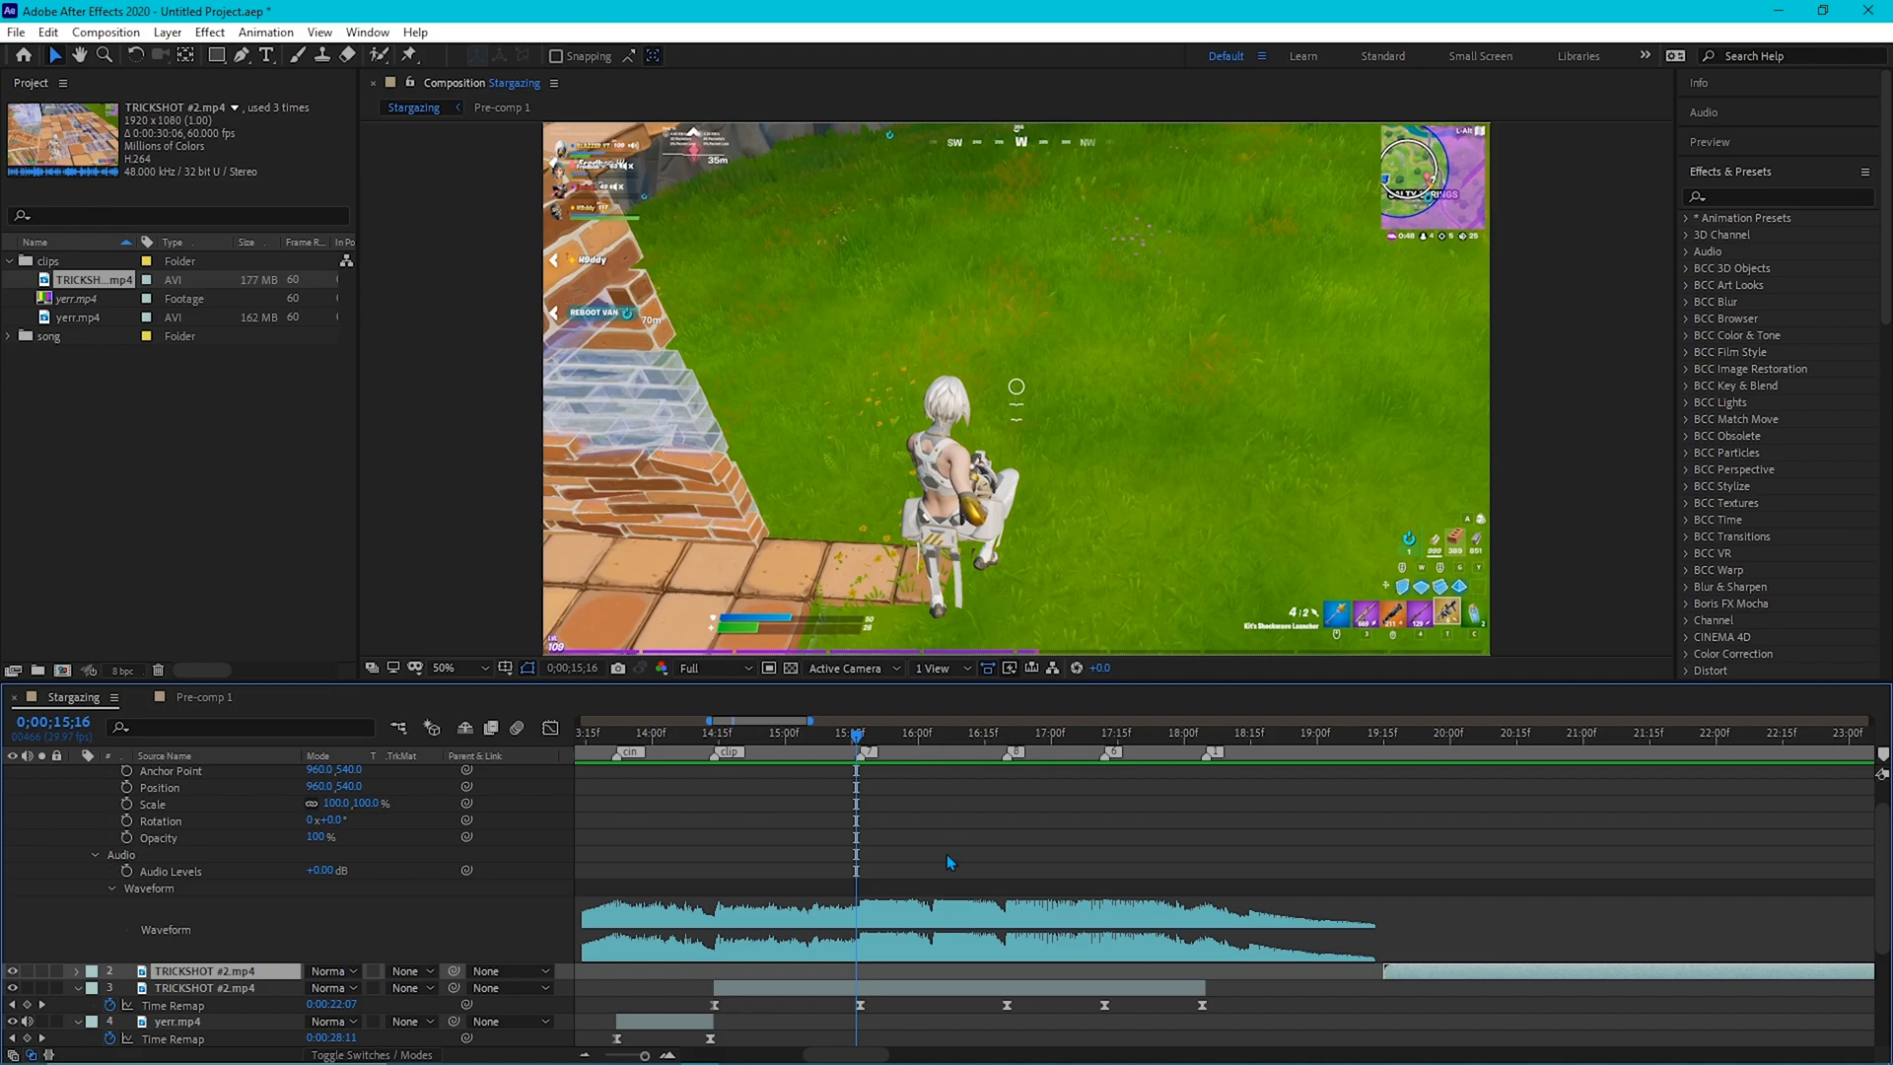
scroll(946, 855, "down", 4)
scroll(946, 855, "up", 1)
key("Page_Down")
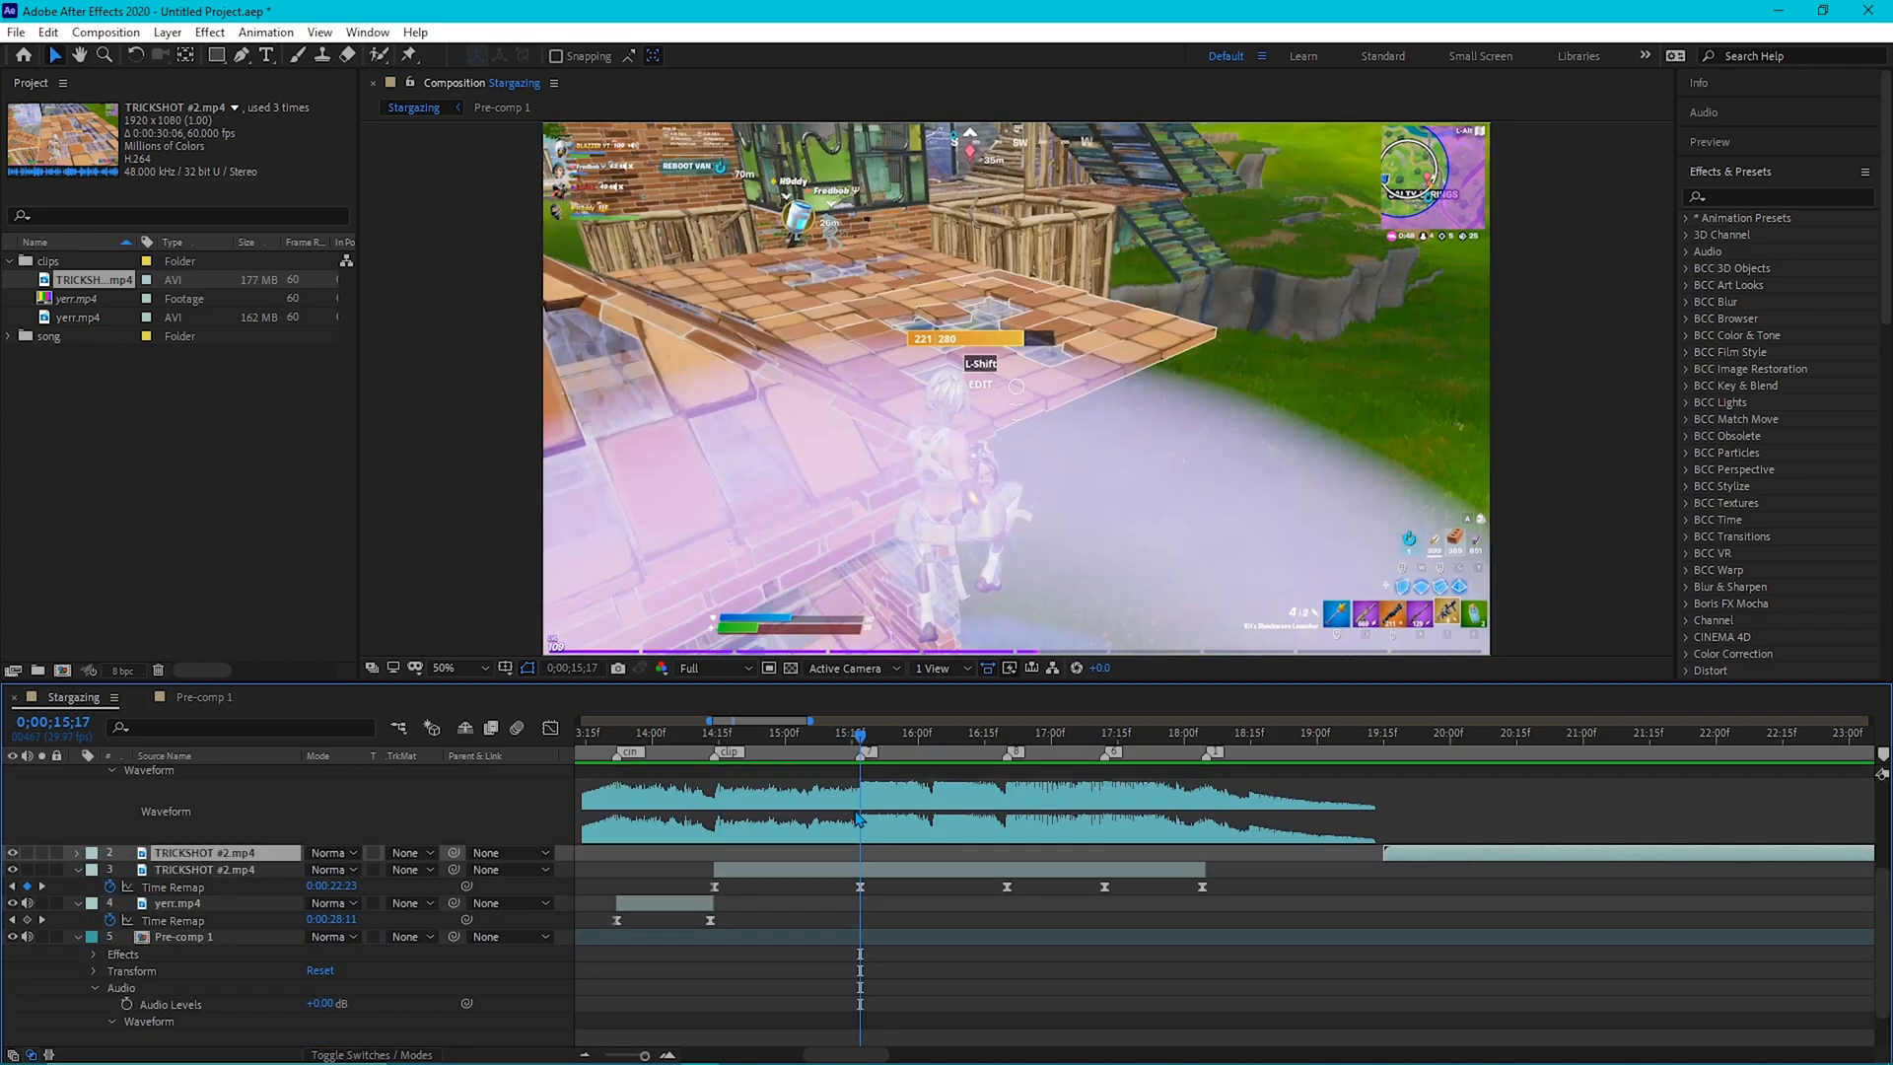